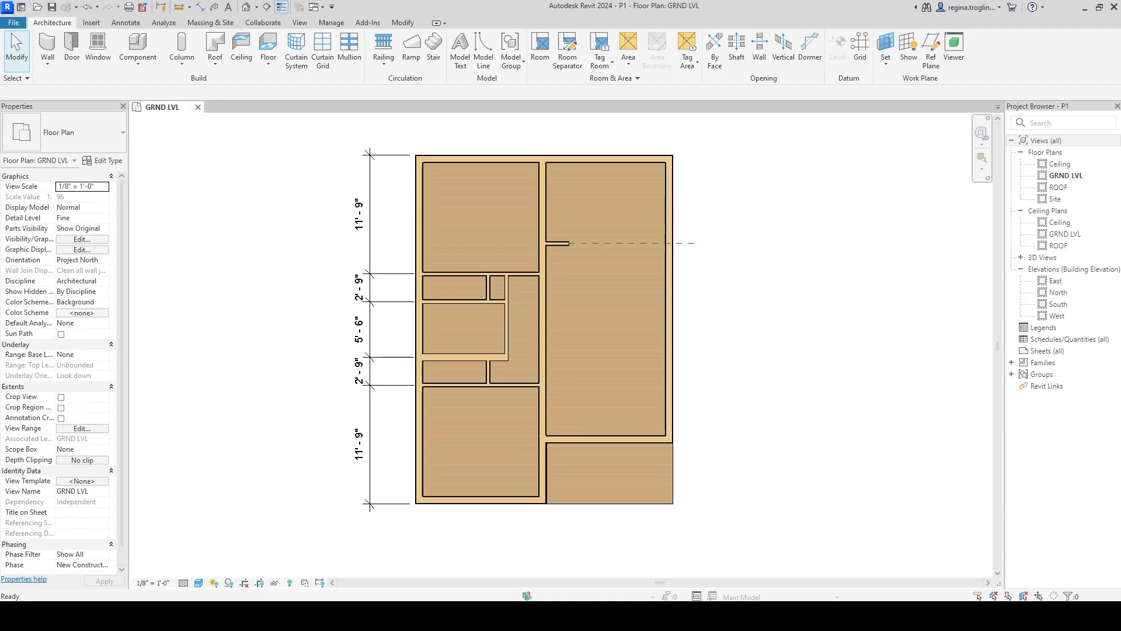
- Switch to mANUAL.pdf in Acrobat and examine the cabin floor plan together with the window and door schedules
mouse_move(767, 616)
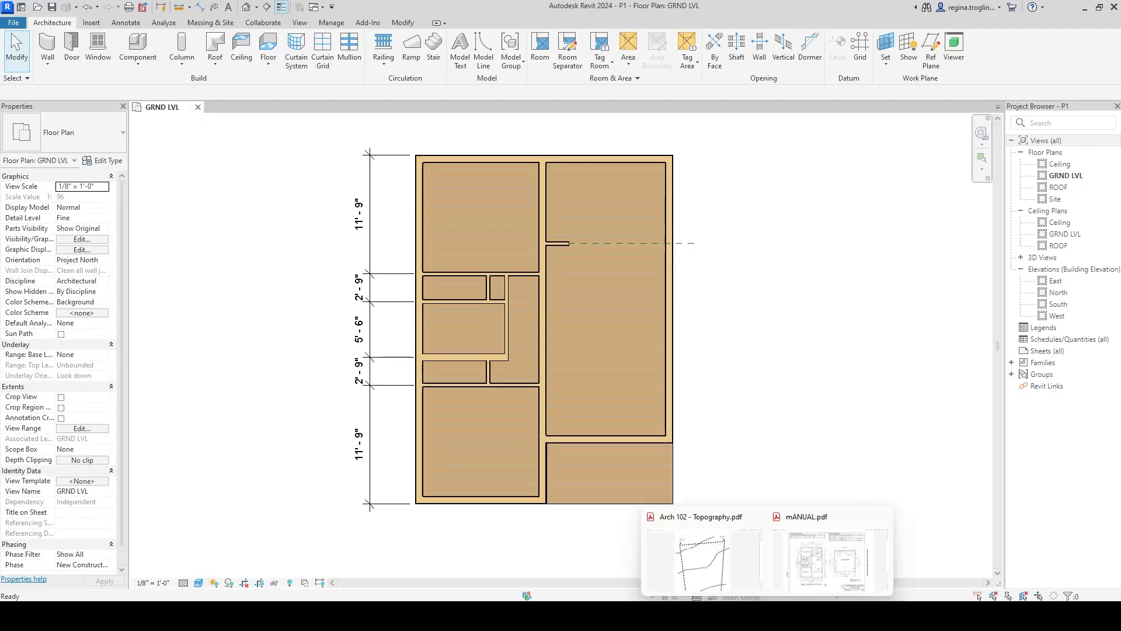
click(809, 553)
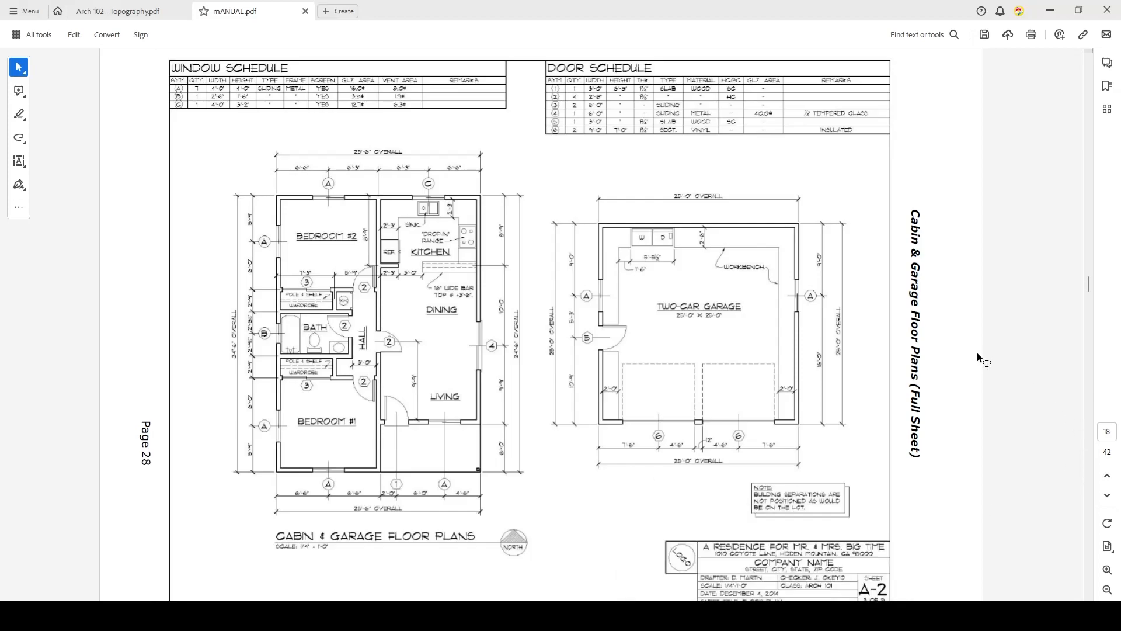
scroll(856, 343, up, 1)
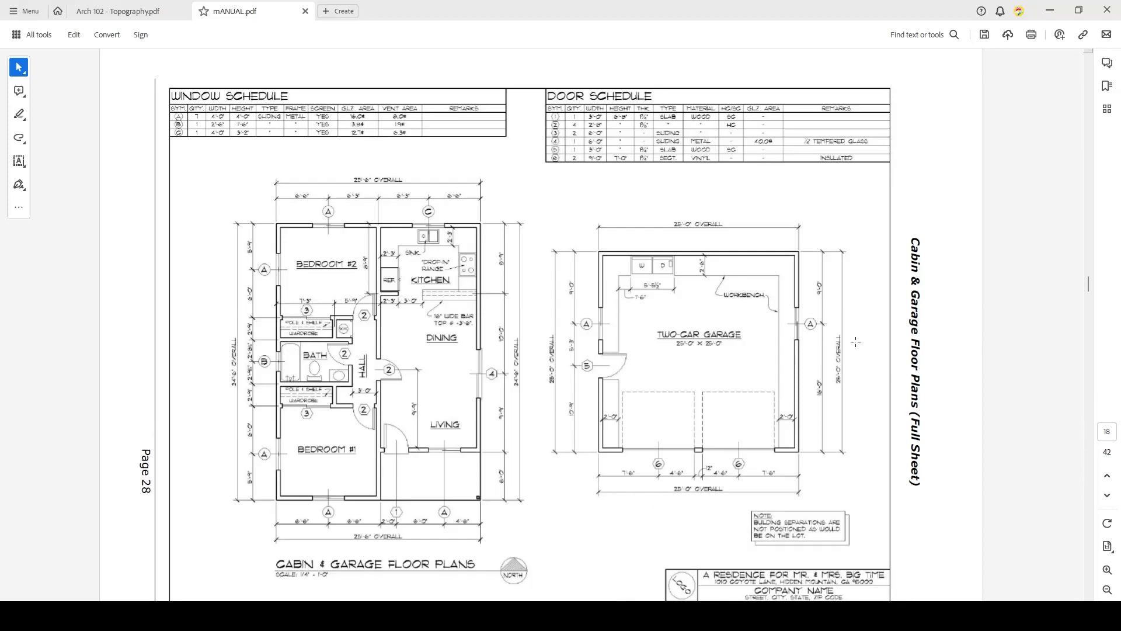
drag(204, 145, 549, 594)
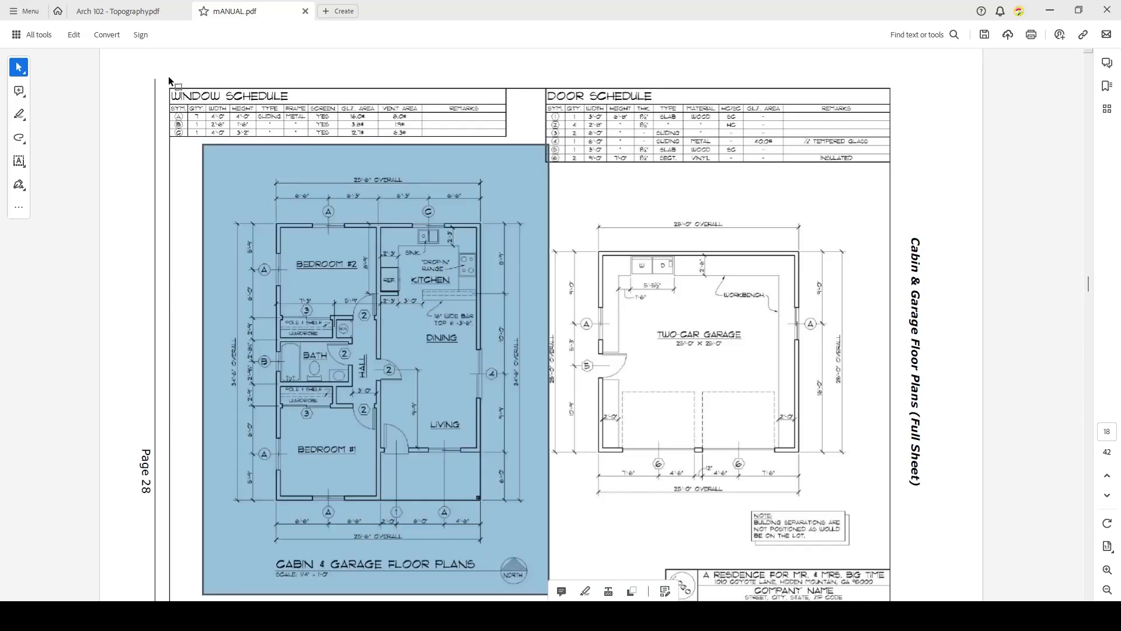
drag(159, 80, 926, 181)
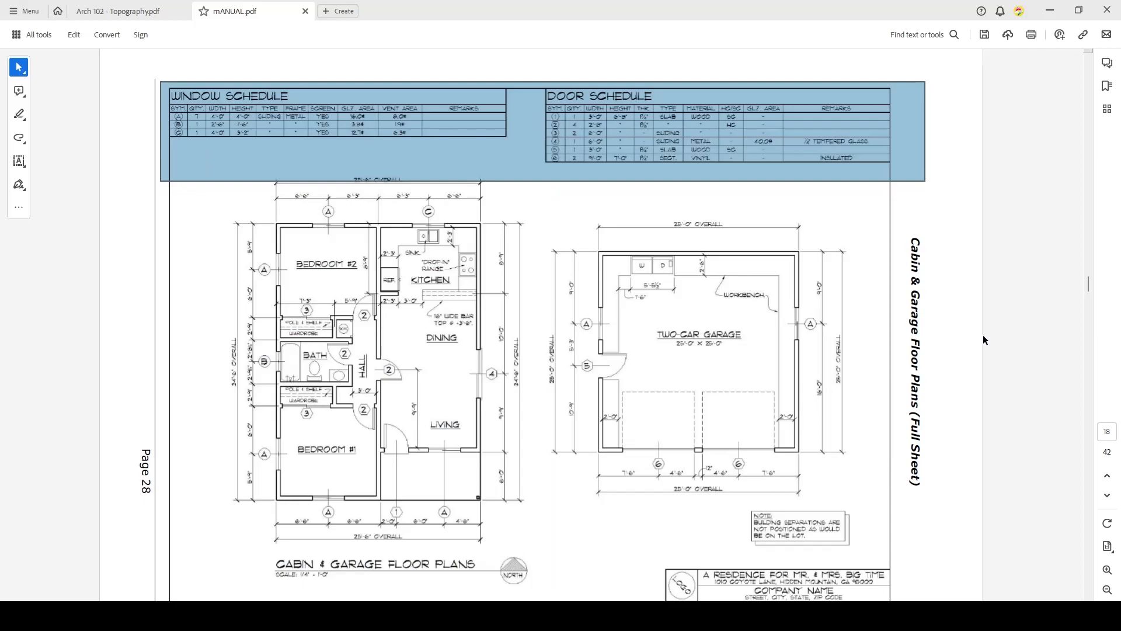
click(1010, 334)
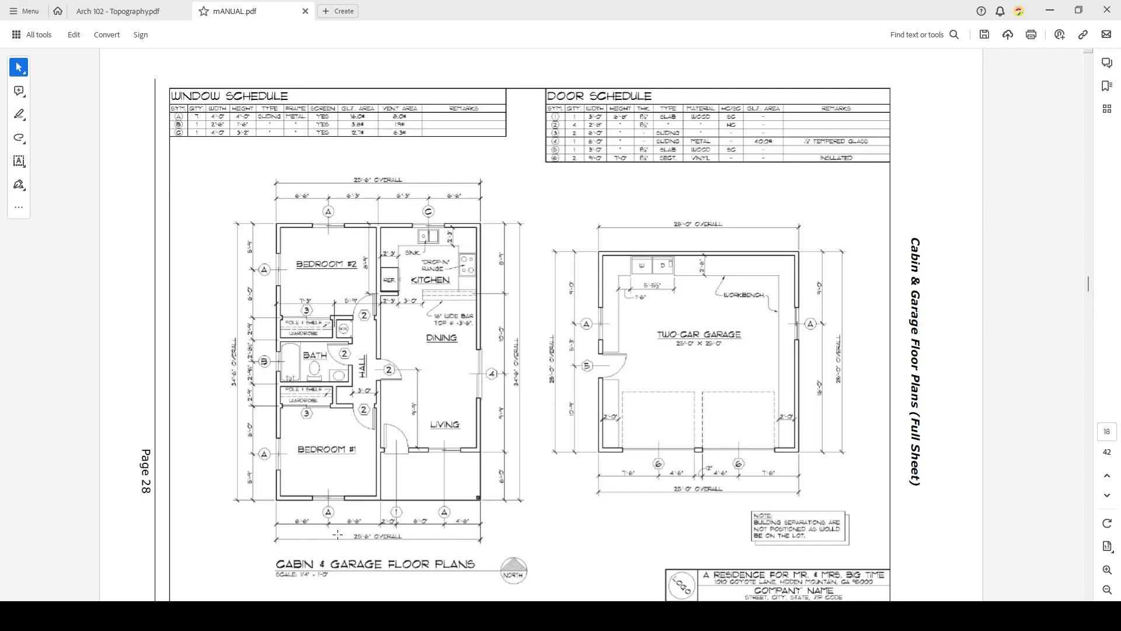
scroll(311, 556, up, 1)
click(338, 563)
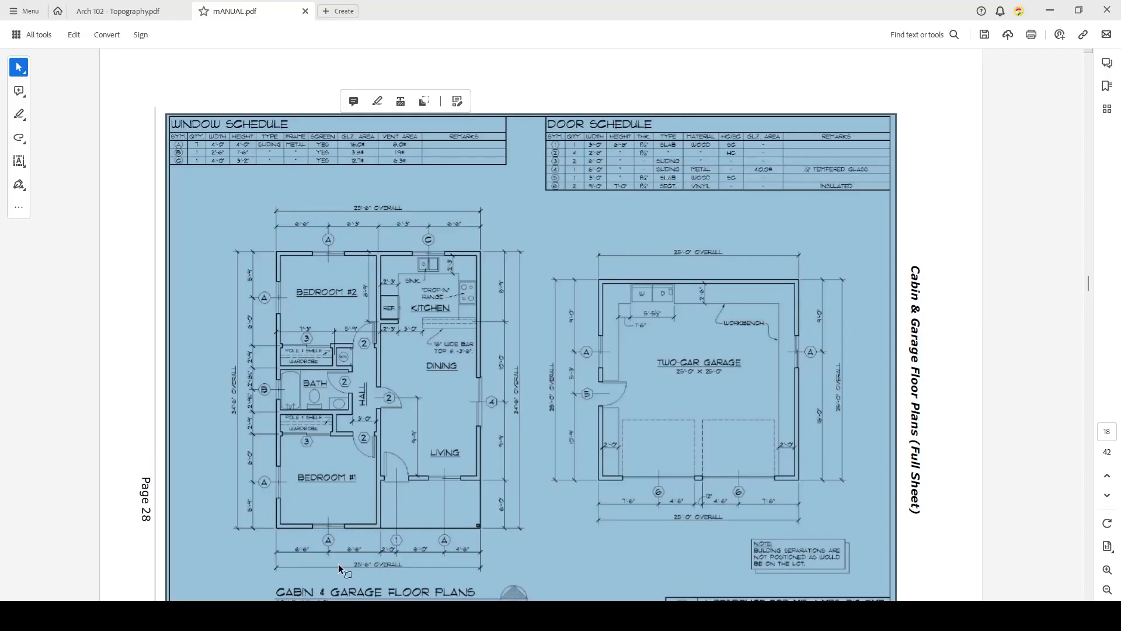
- Examine the window A and door 1 tags below Bedroom #1 and the Living room entry on the cabin plan
ctrl+scroll(337, 563, up, 5)
click(194, 409)
drag(195, 409, 317, 526)
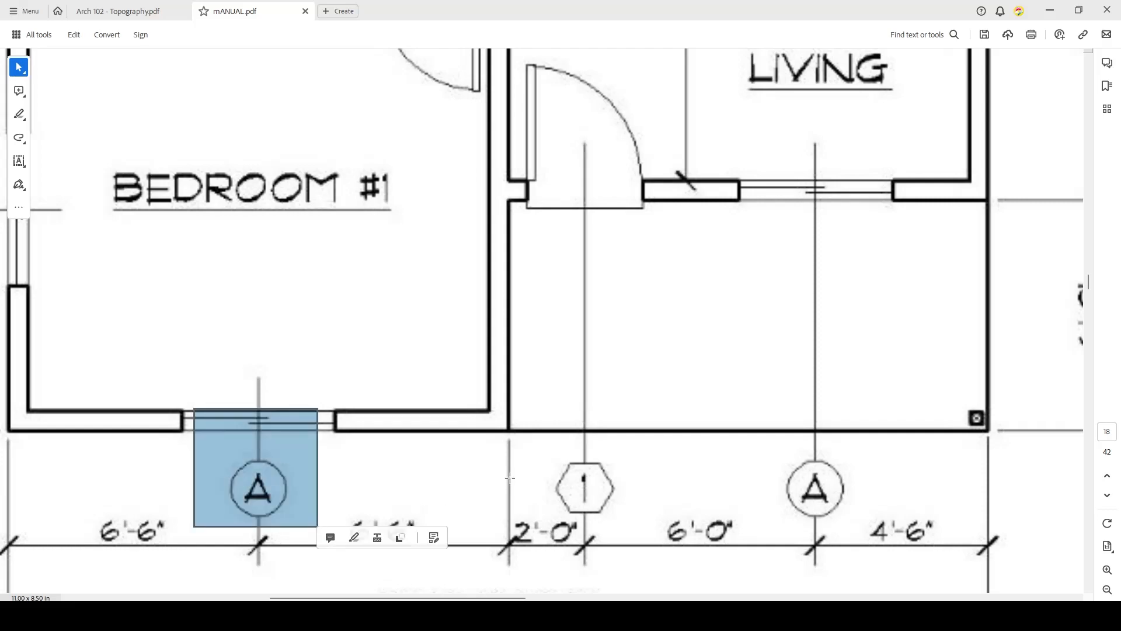
drag(528, 440, 620, 526)
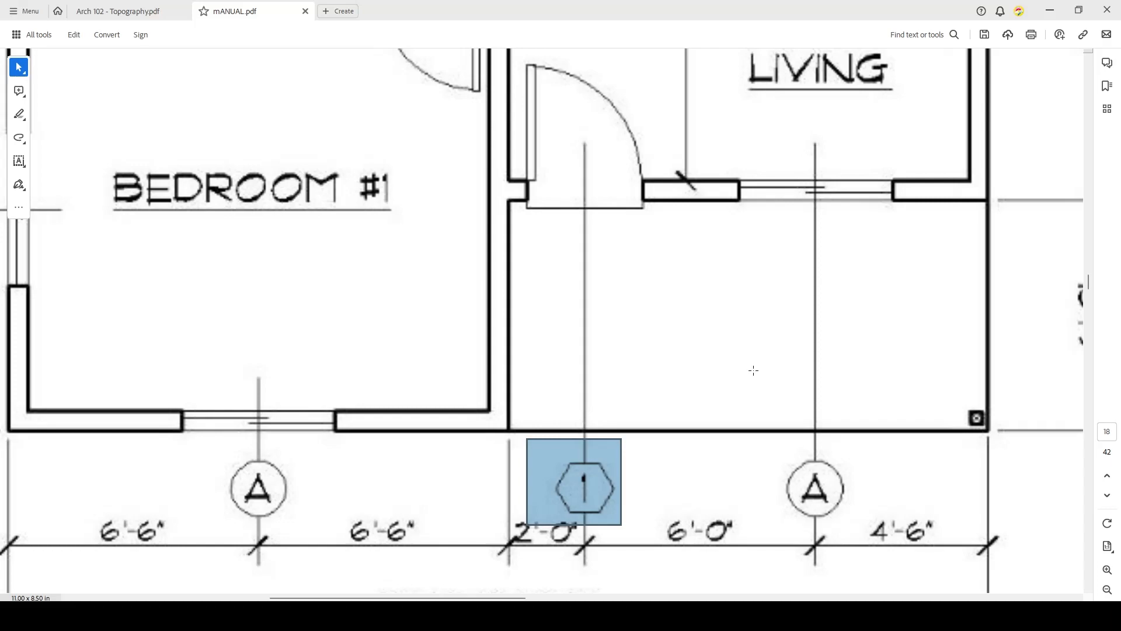
scroll(754, 368, down, 1)
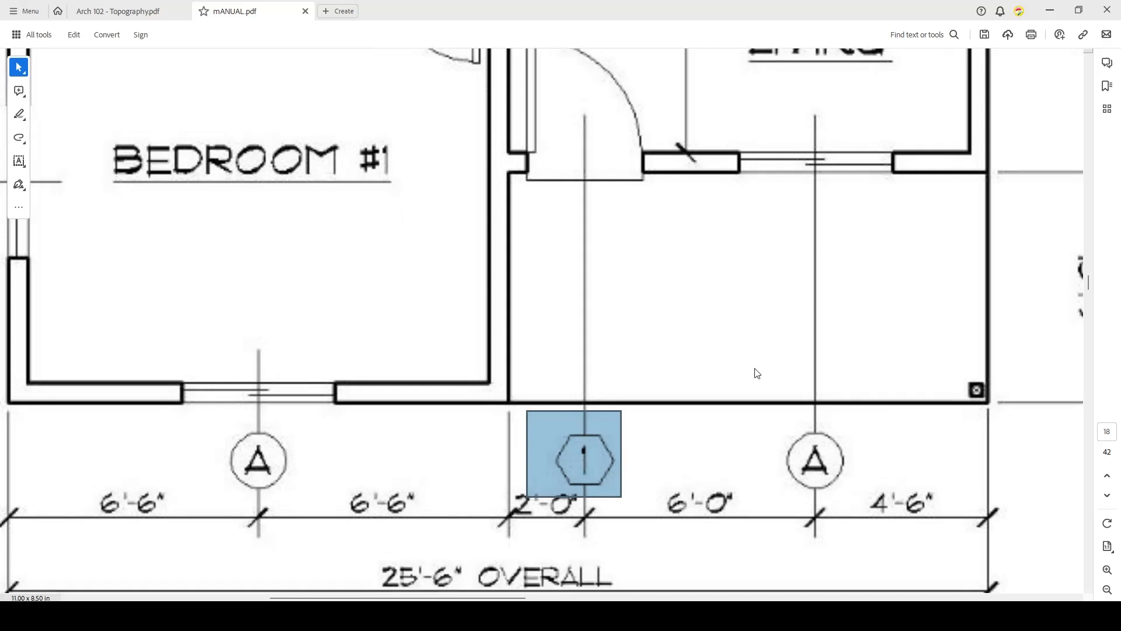
click(740, 361)
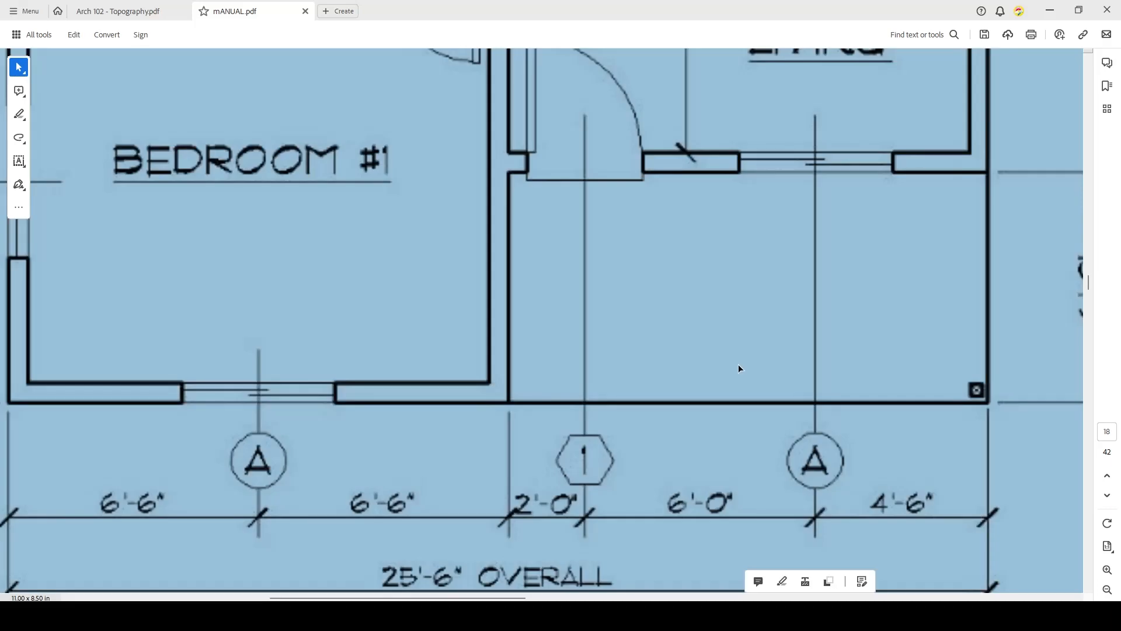
click(738, 362)
mouse_move(175, 415)
mouse_down()
mouse_move(646, 489)
mouse_move(653, 503)
mouse_up()
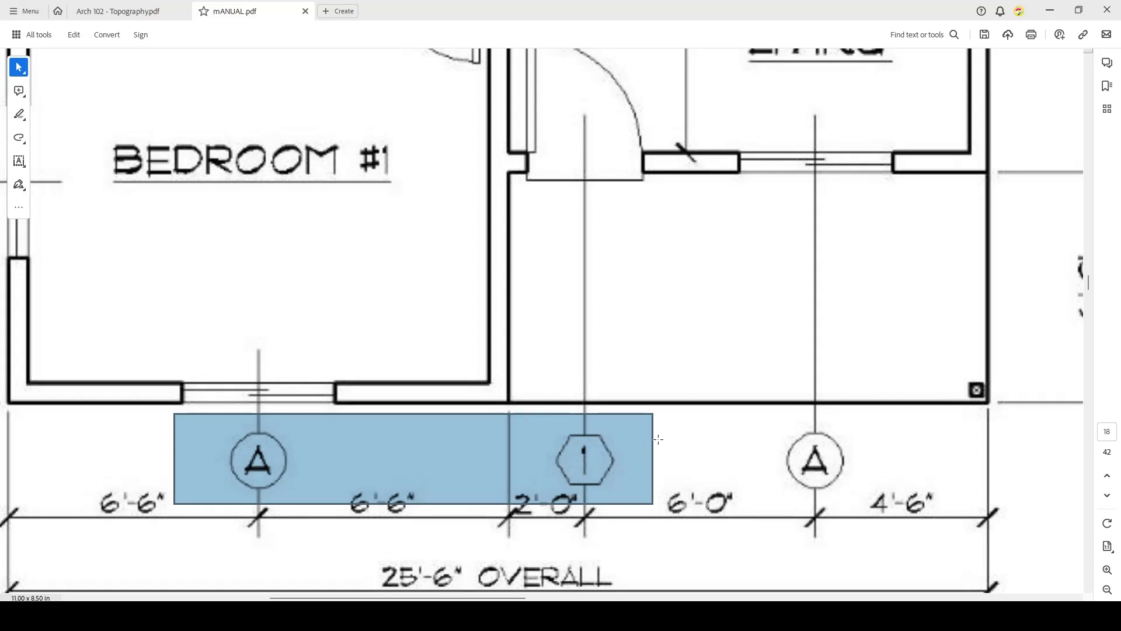
- Examine the cabin's door tags, including the hall and Bedroom #2 doors marked 2 and the dining-living door marked 4
ctrl+scroll(672, 447, down, 4)
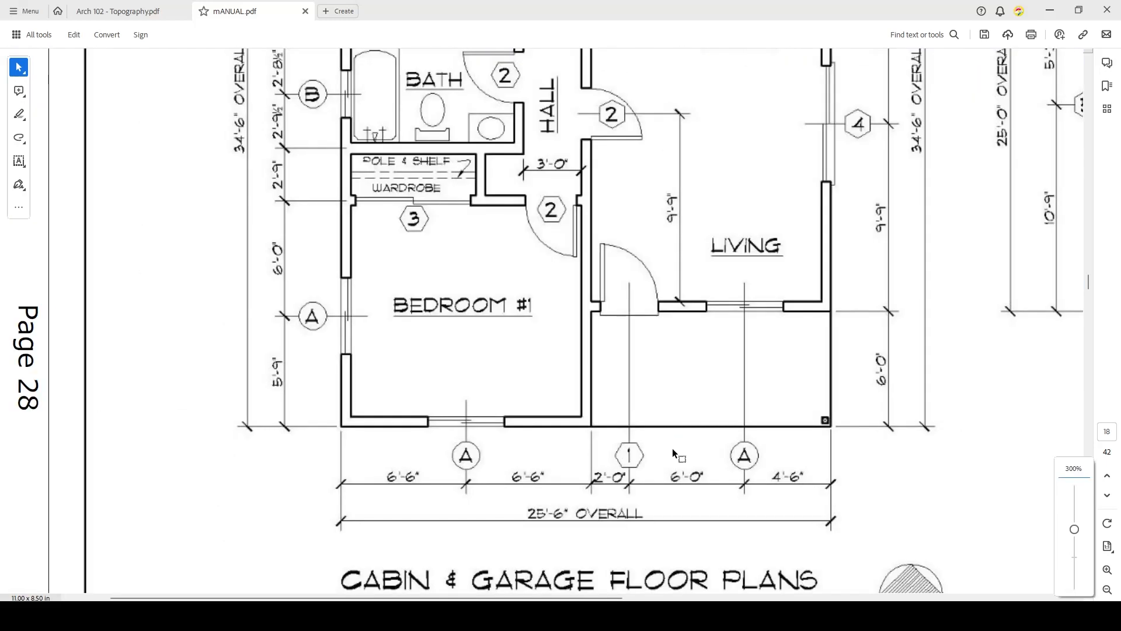
ctrl+scroll(671, 448, down, 3)
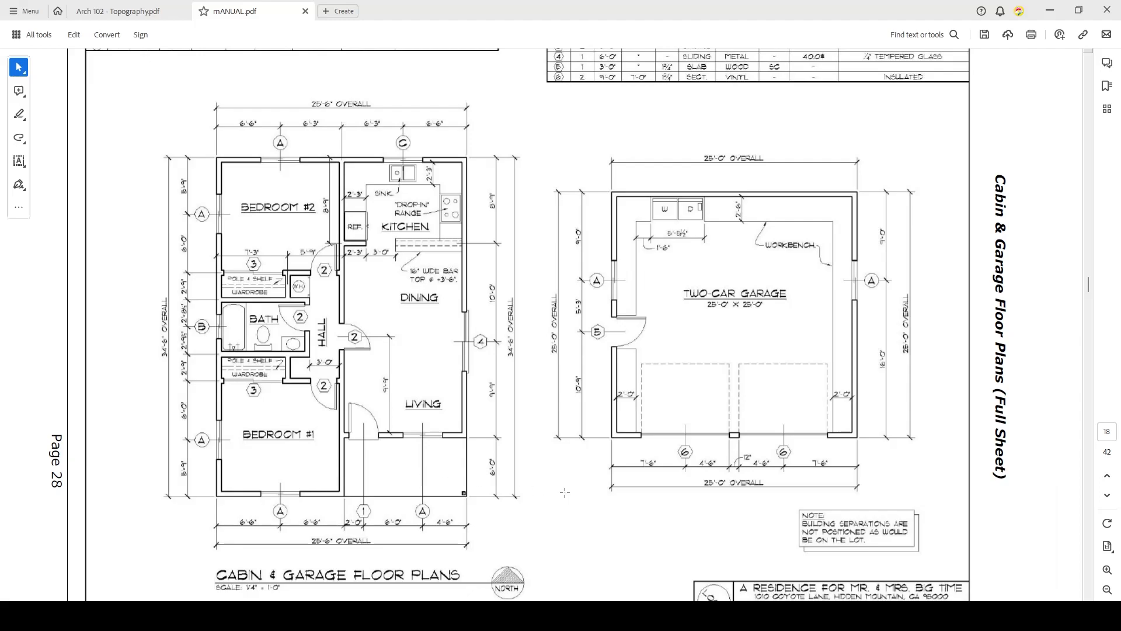
scroll(565, 493, up, 2)
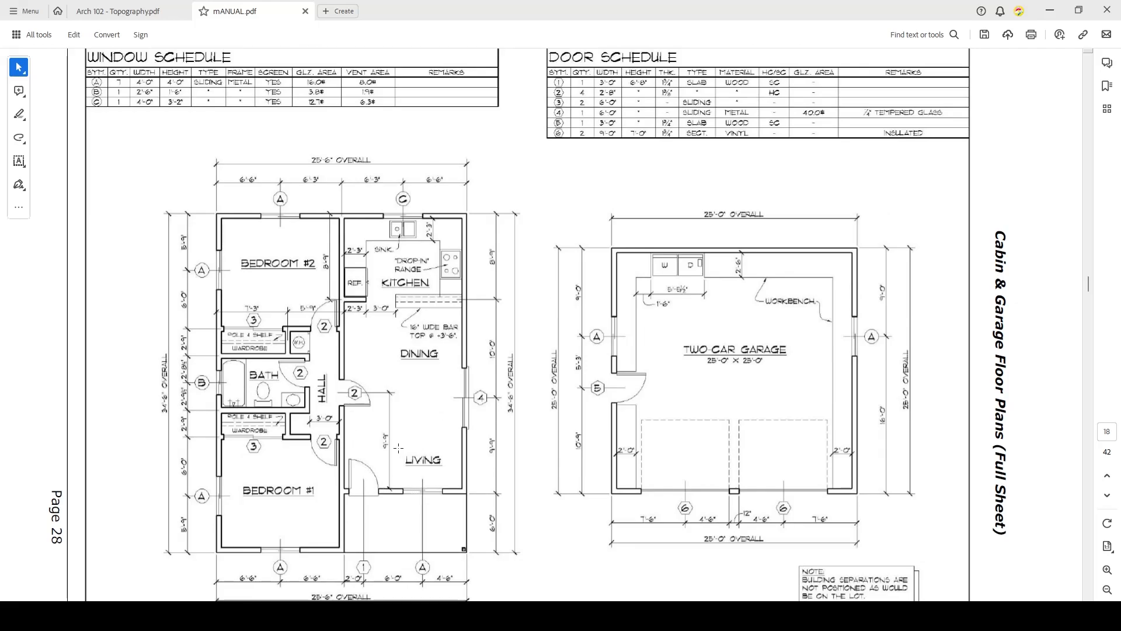
scroll(398, 448, up, 1)
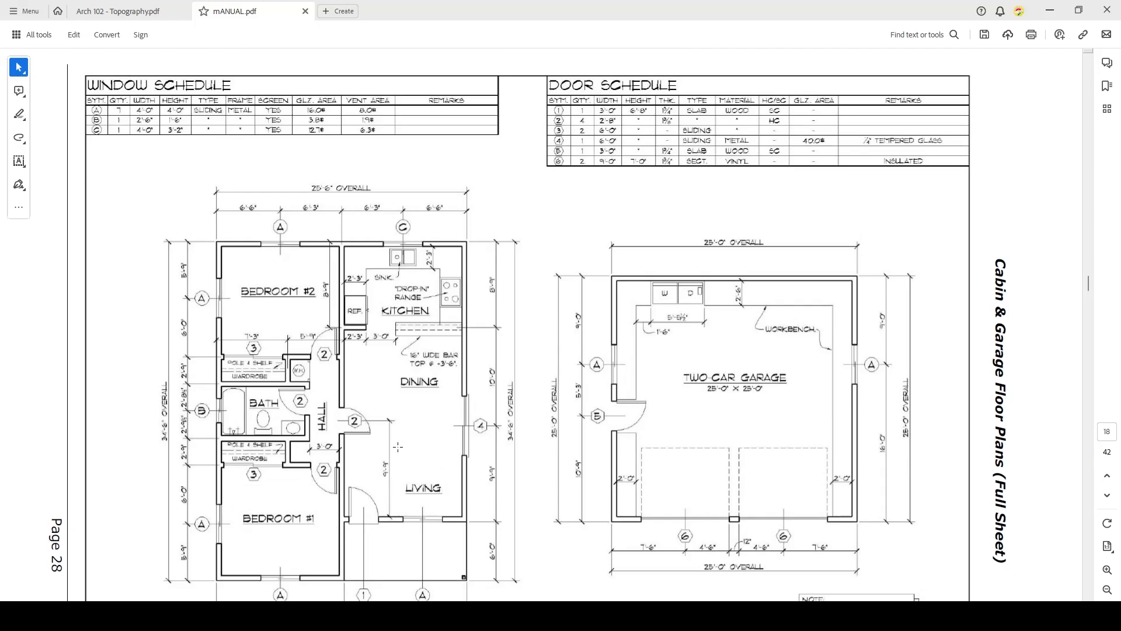
scroll(399, 448, down, 1)
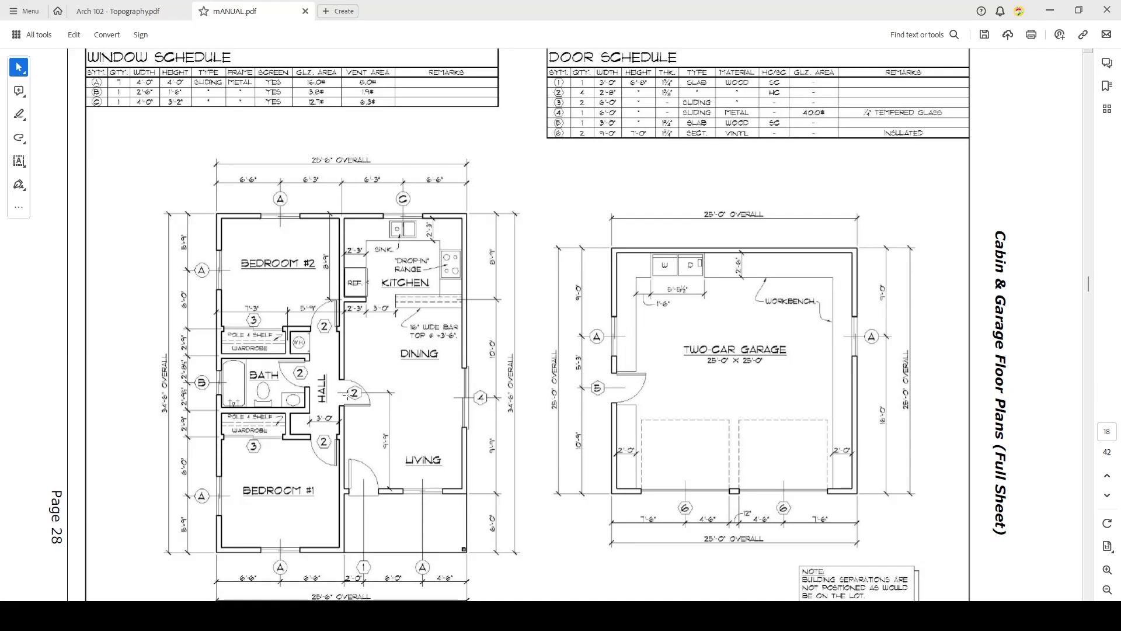
scroll(417, 440, up, 1)
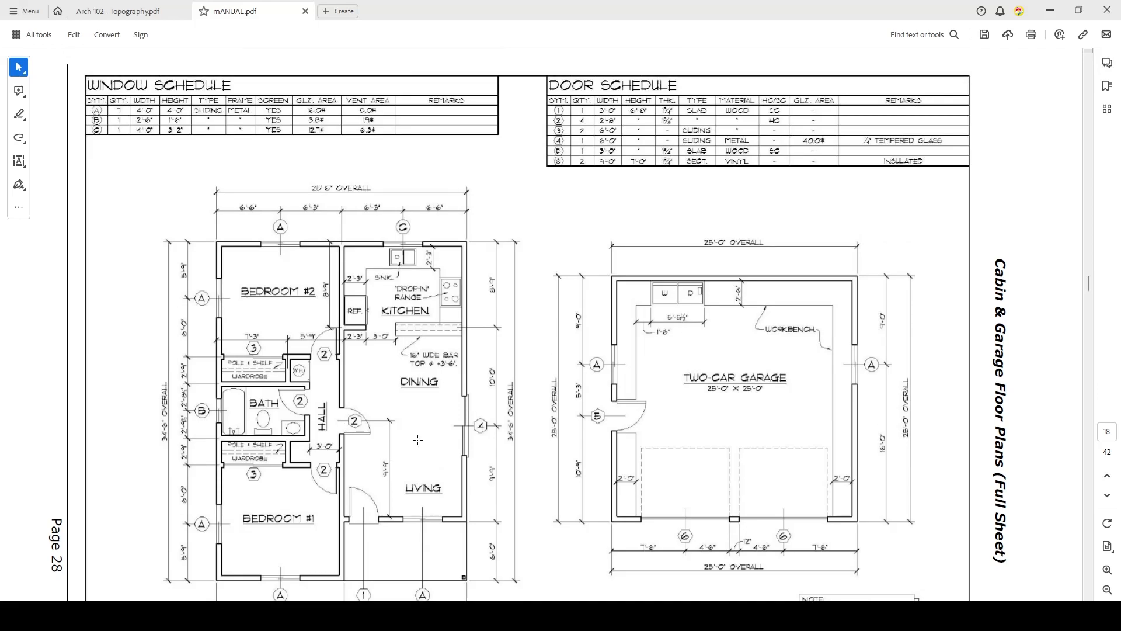
drag(329, 394, 378, 444)
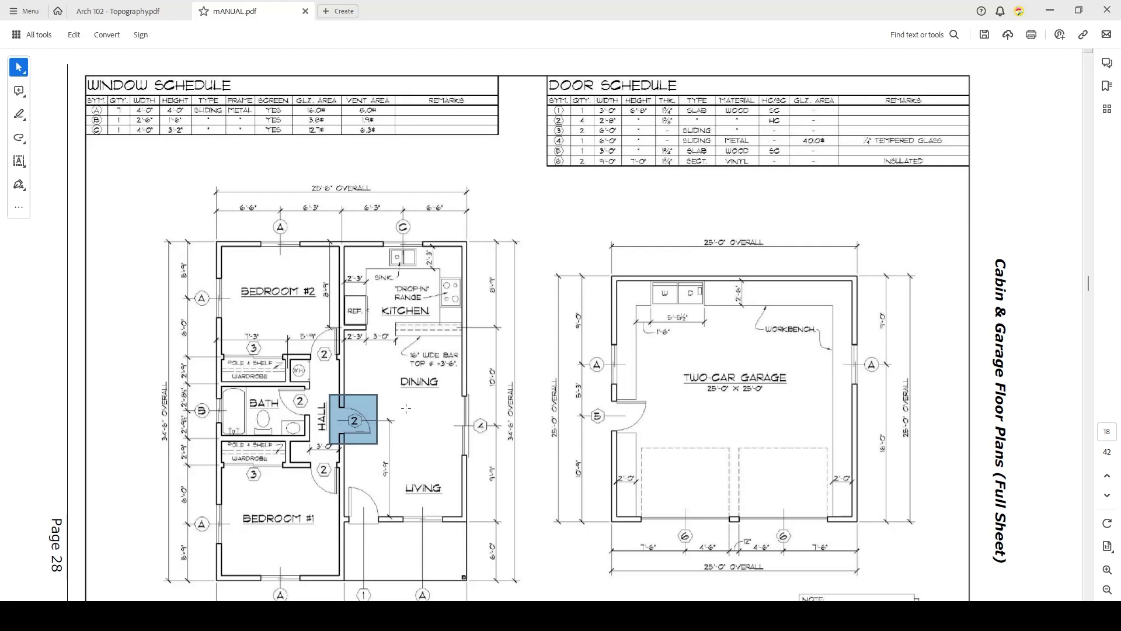
drag(448, 385, 502, 467)
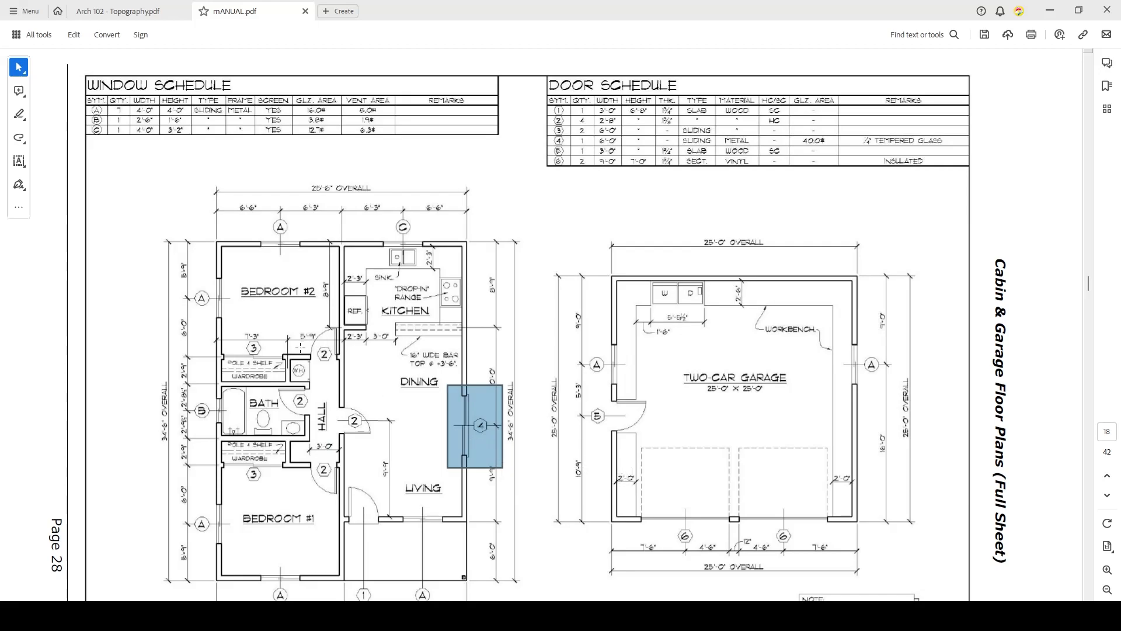
drag(301, 348, 325, 392)
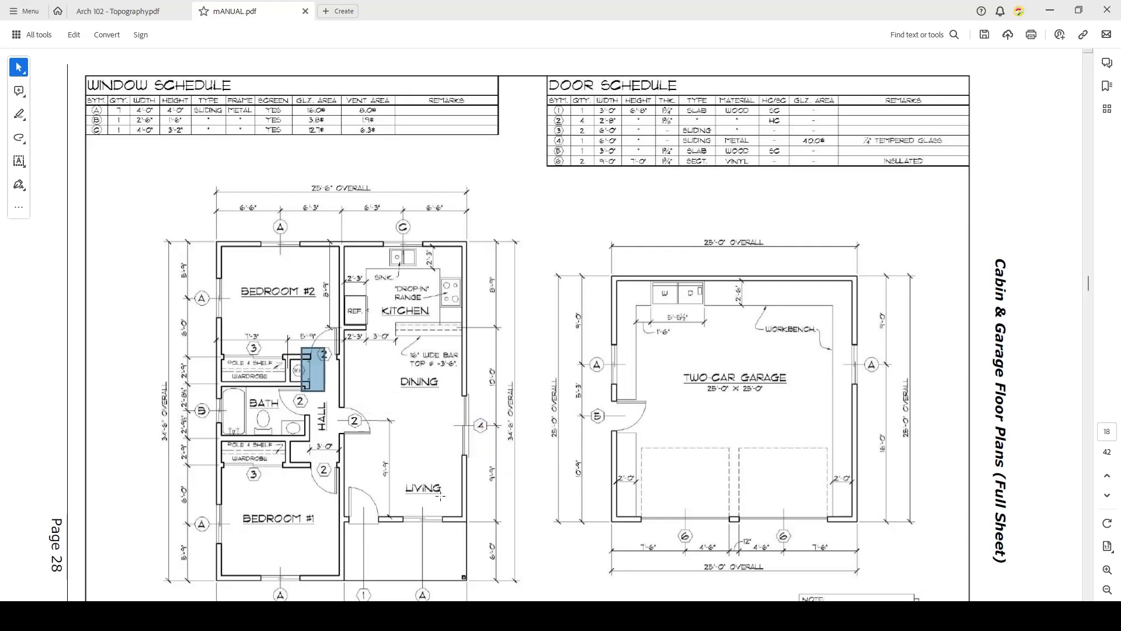
drag(303, 328, 348, 361)
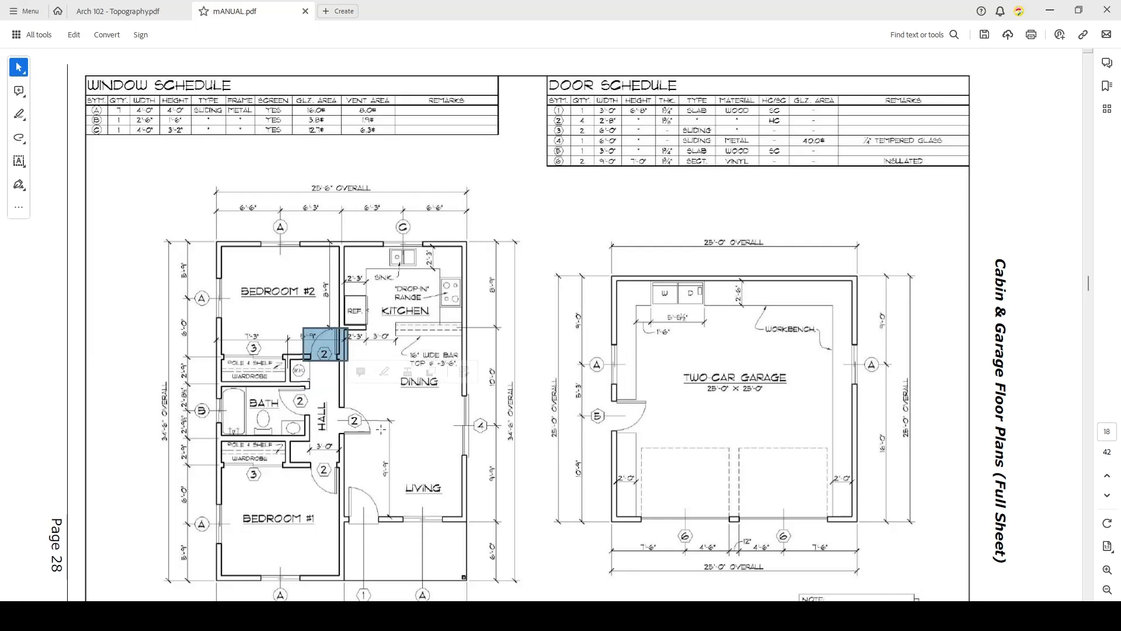
click(81, 364)
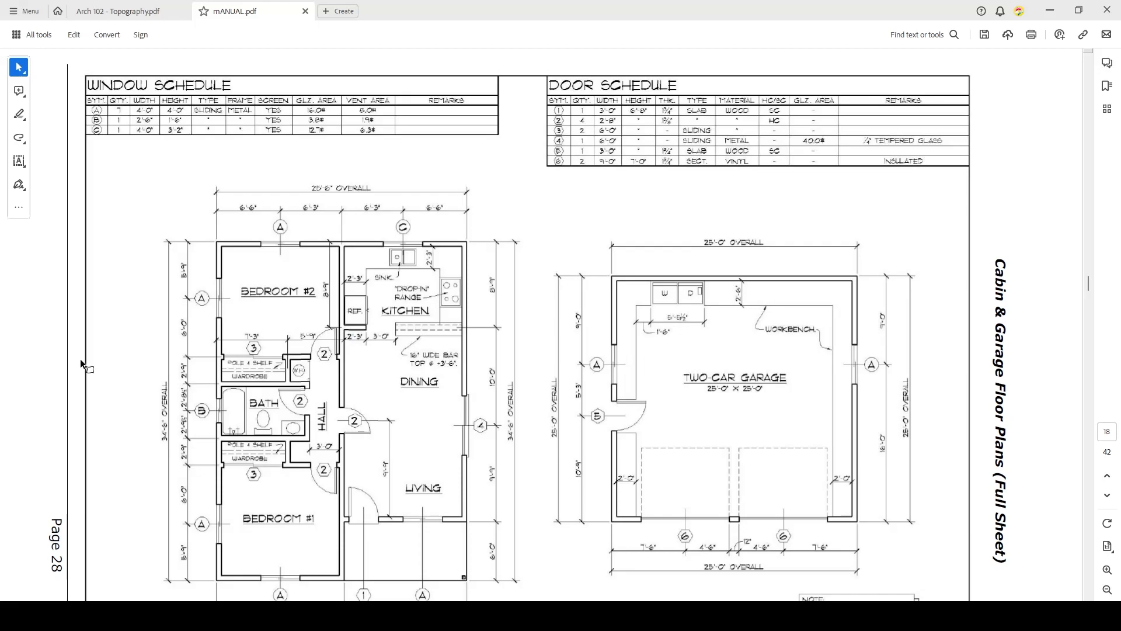
- Compare the entry door's hexagonal tag 1 with the circular window tag A below Bedroom #1
scroll(80, 359, down, 1)
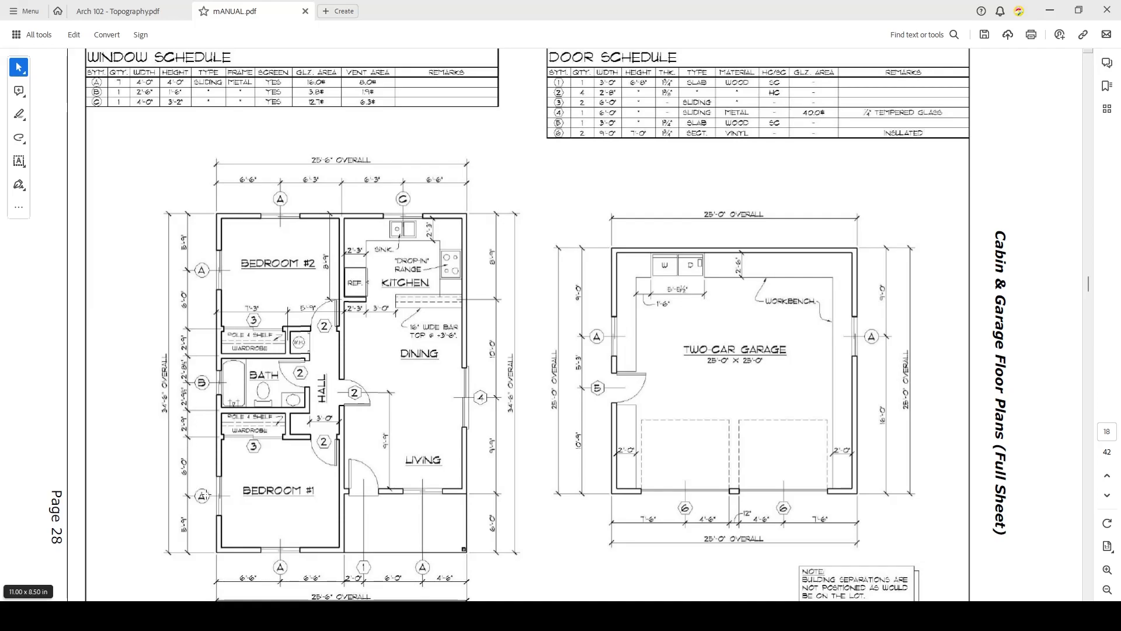
drag(339, 448, 395, 579)
drag(226, 525, 313, 590)
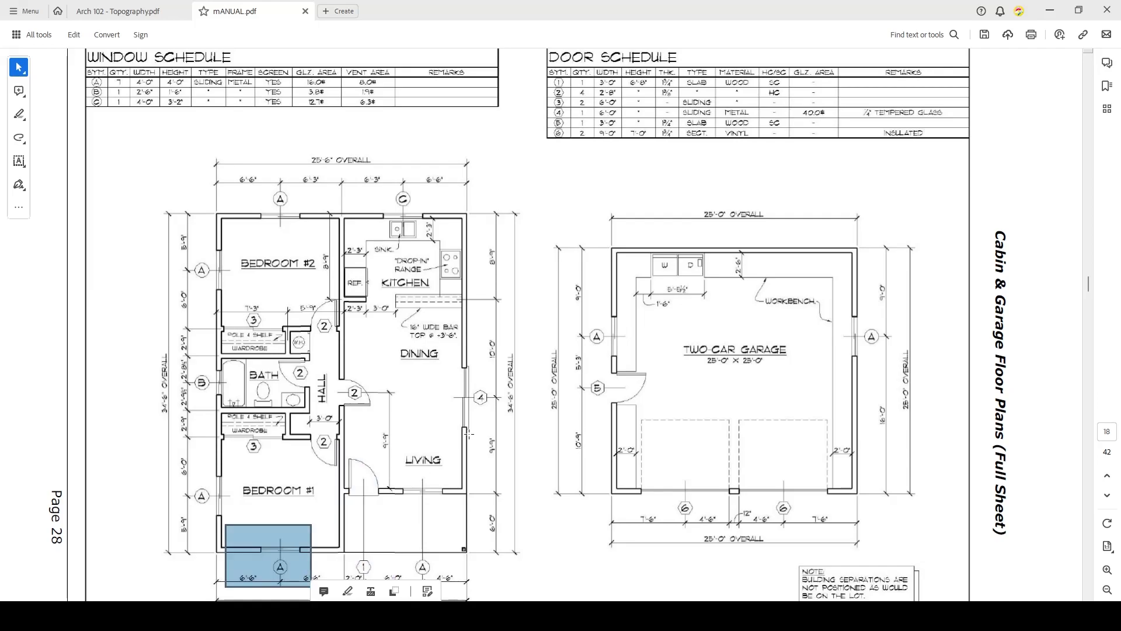
click(538, 476)
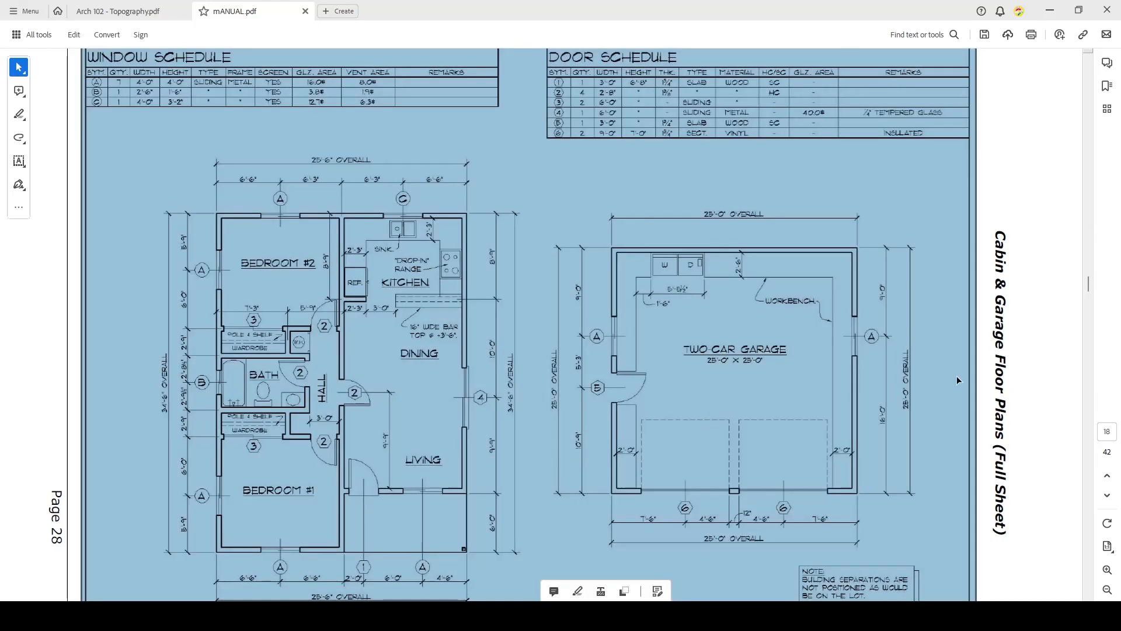
click(1035, 378)
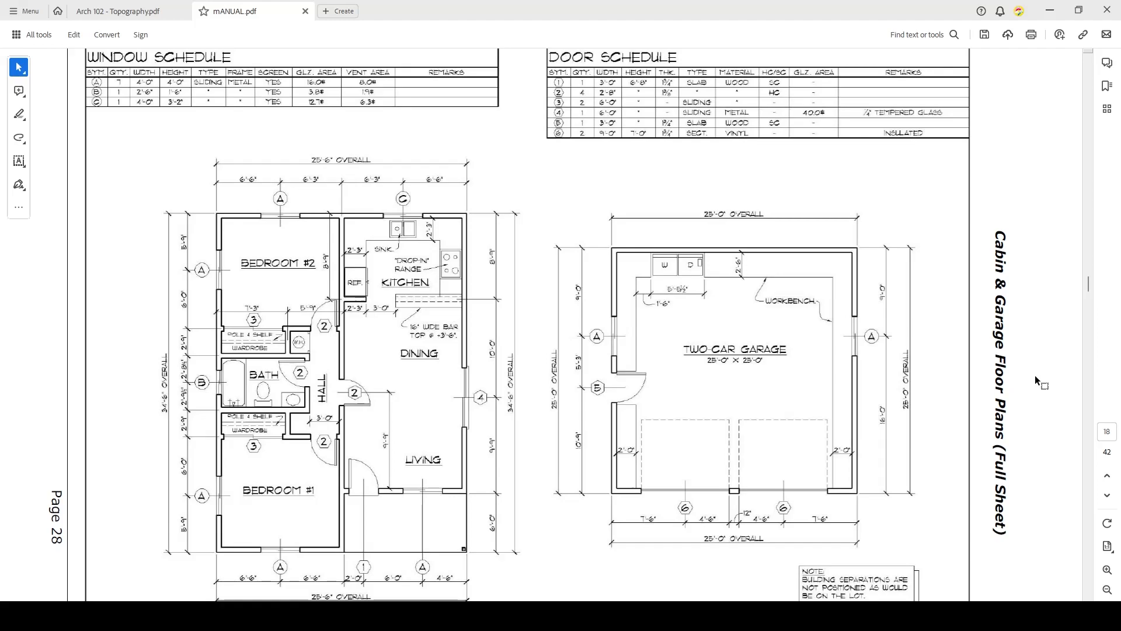
- Examine the door schedule's symbol, quantity, width, height, type and material columns
scroll(1035, 375, up, 1)
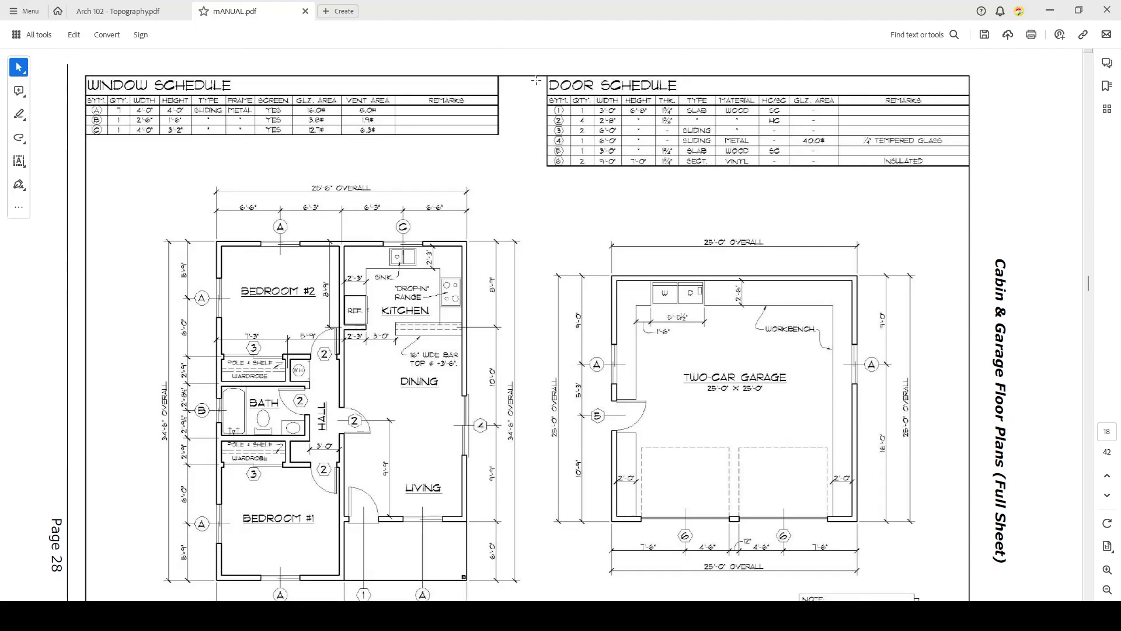
drag(537, 69, 659, 170)
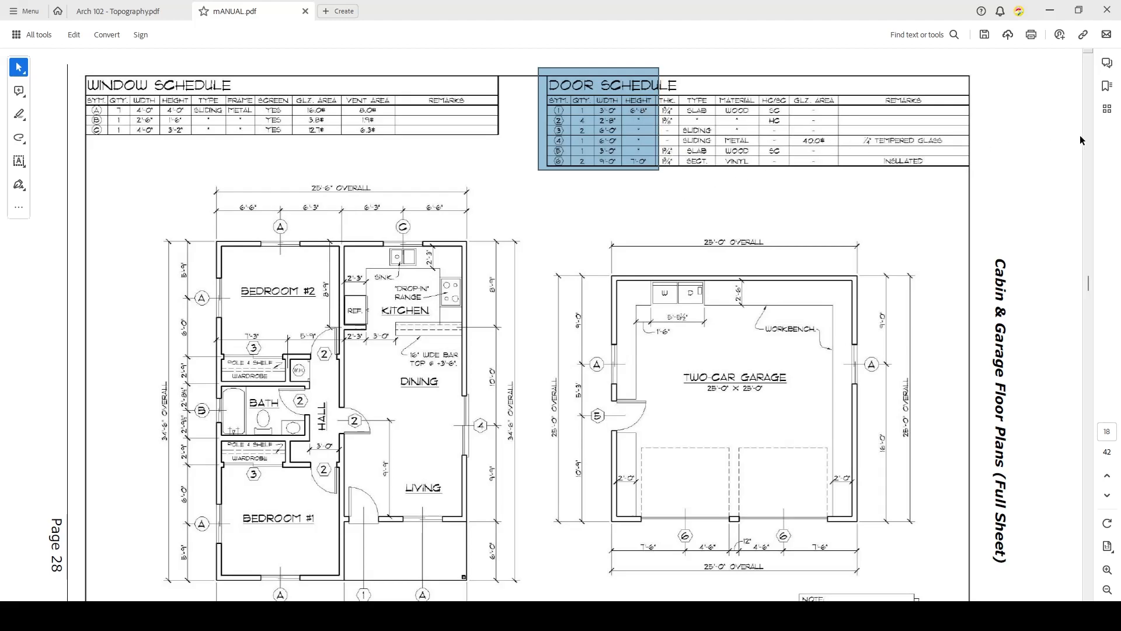
click(1022, 143)
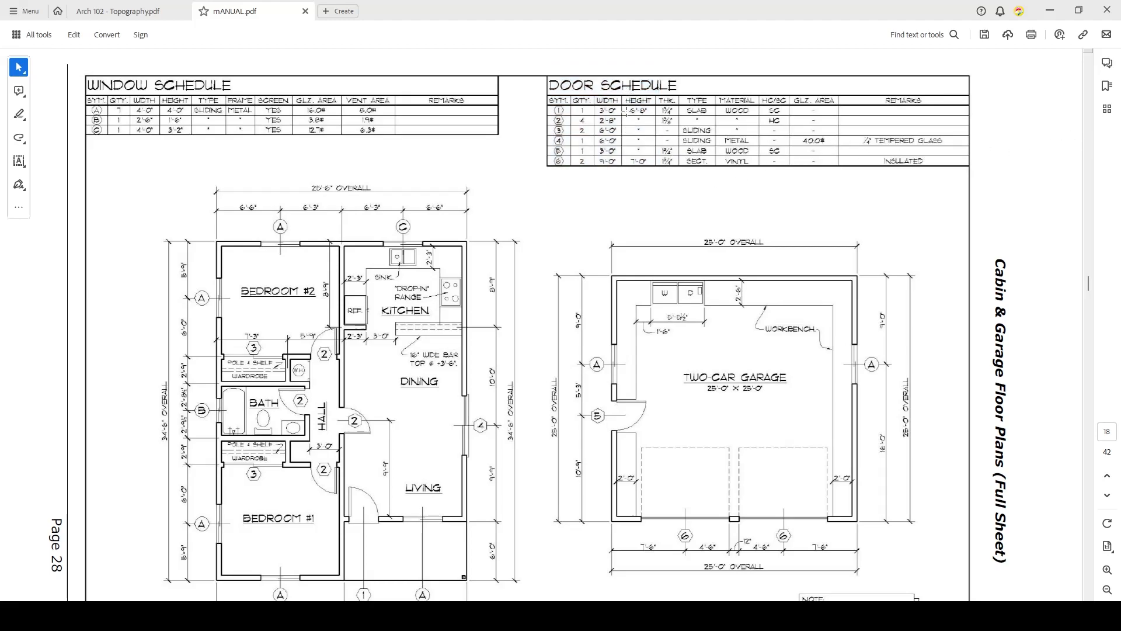
drag(623, 106, 657, 157)
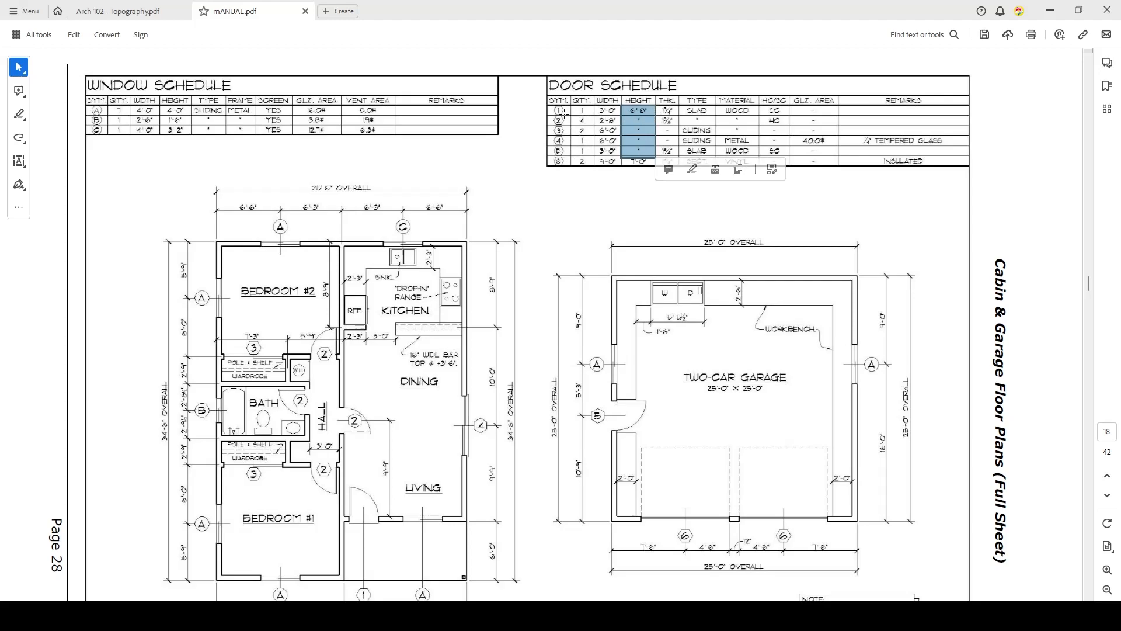
click(1057, 144)
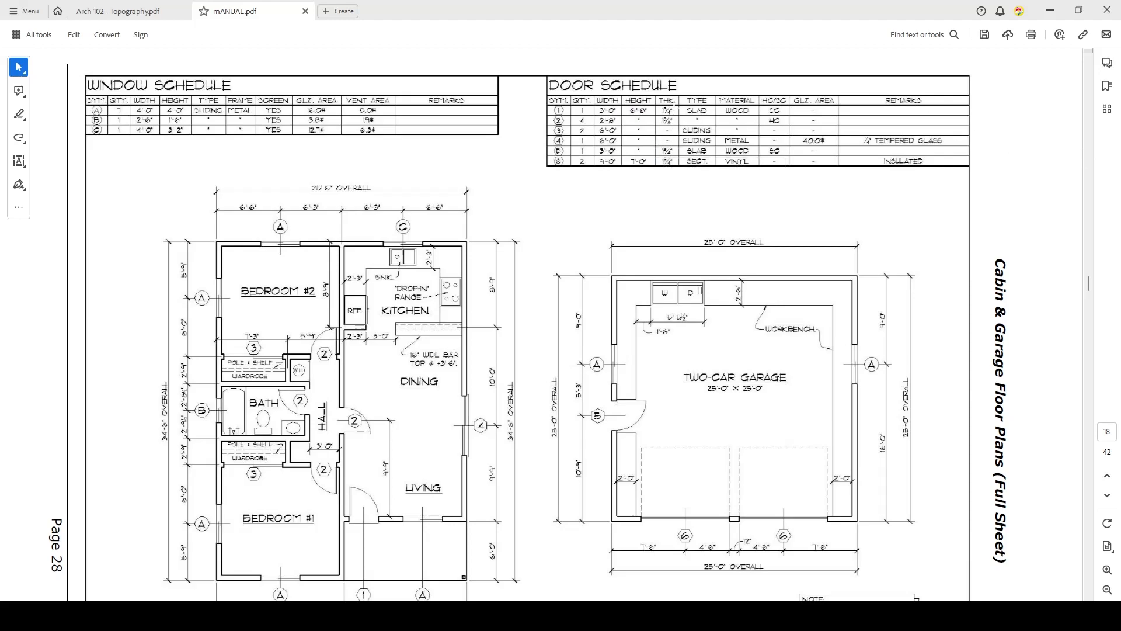
drag(681, 98, 760, 127)
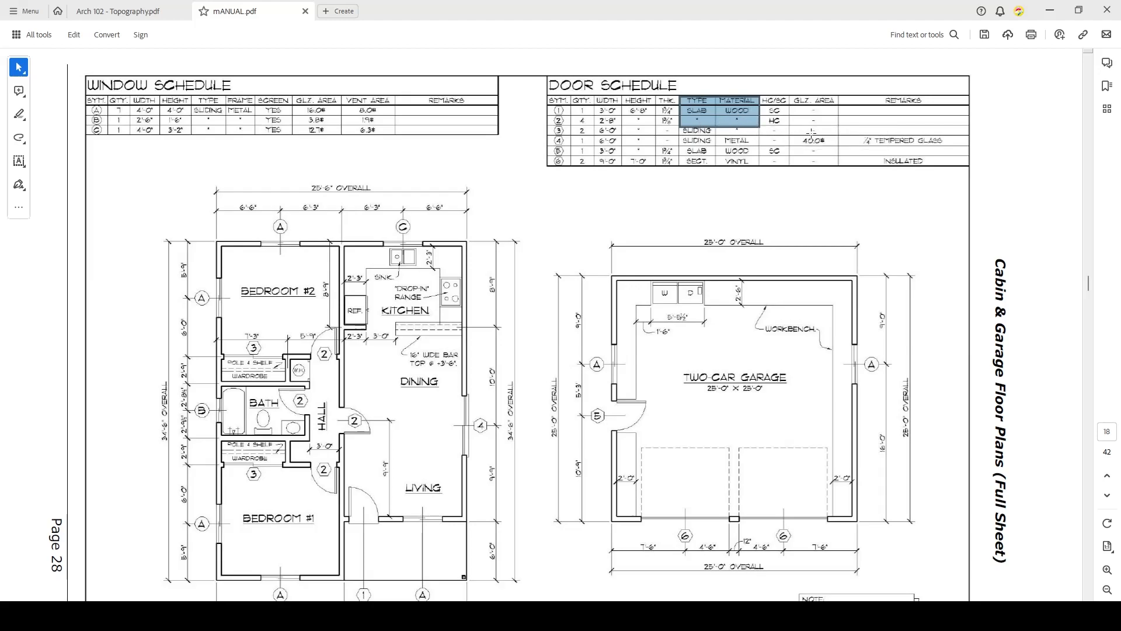
click(1043, 191)
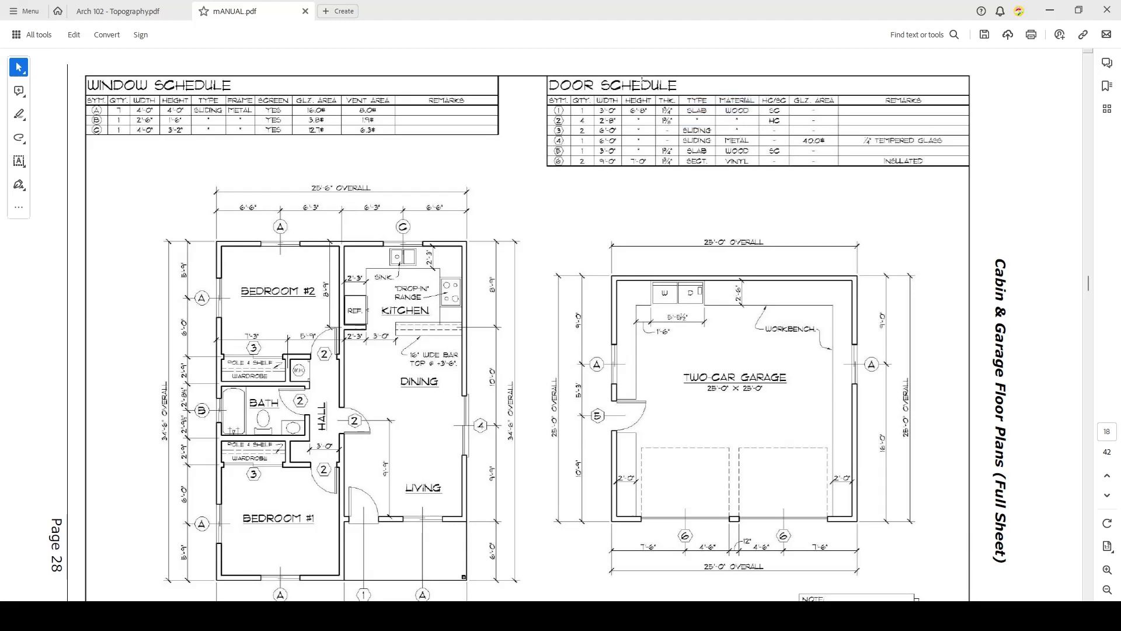
drag(622, 95, 655, 156)
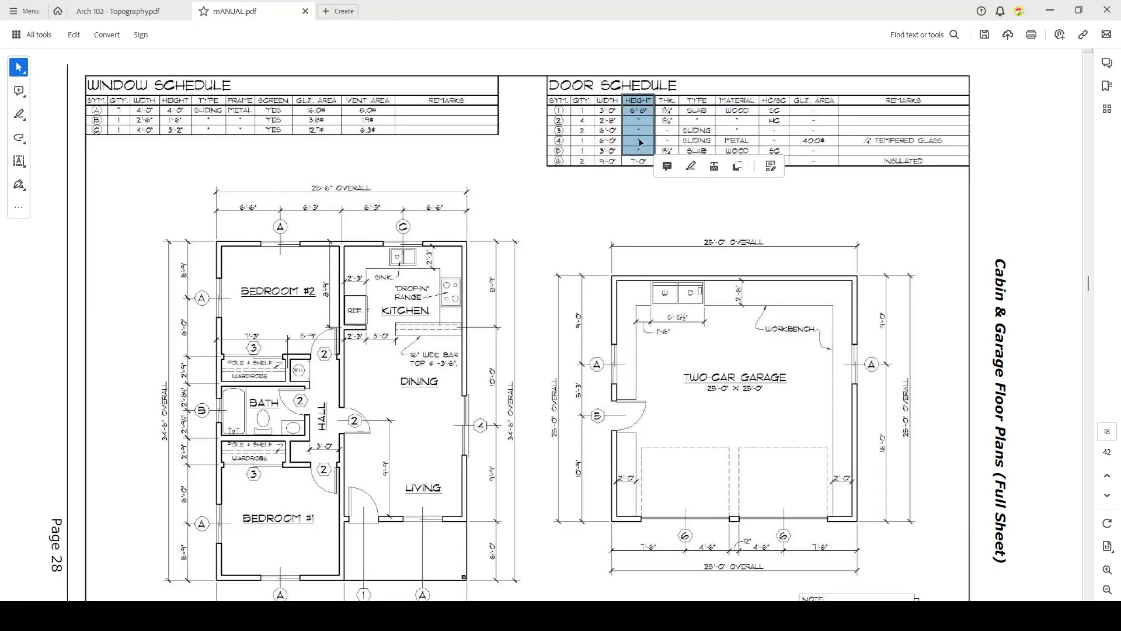
- Examine the door 1 row of the door schedule, covering its quantity, width, height and thickness
click(1059, 142)
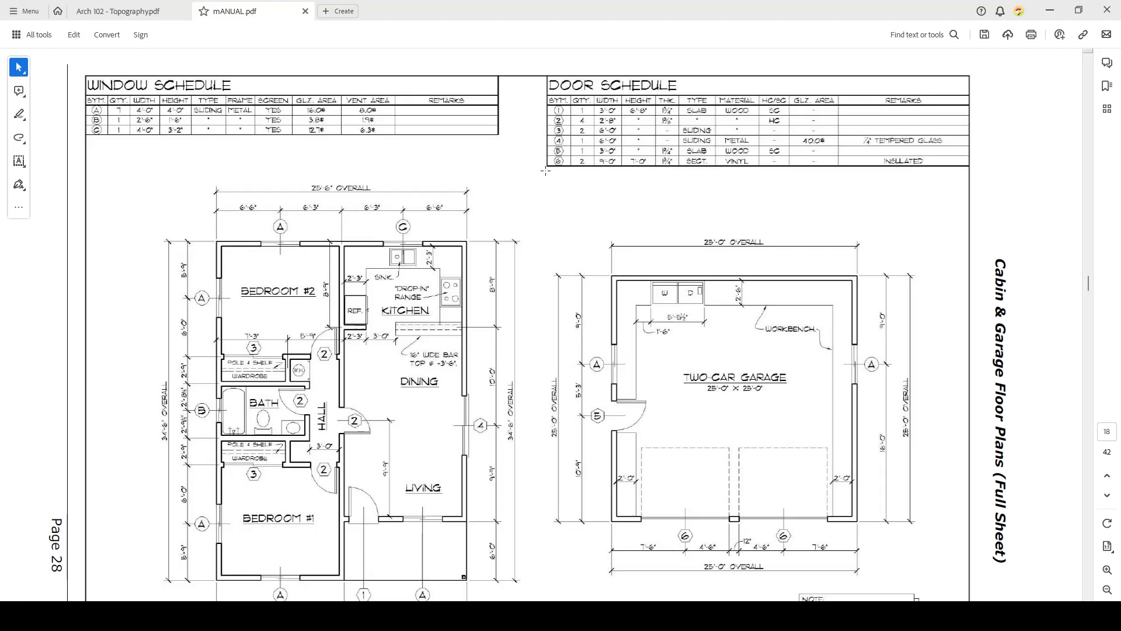
scroll(546, 171, down, 1)
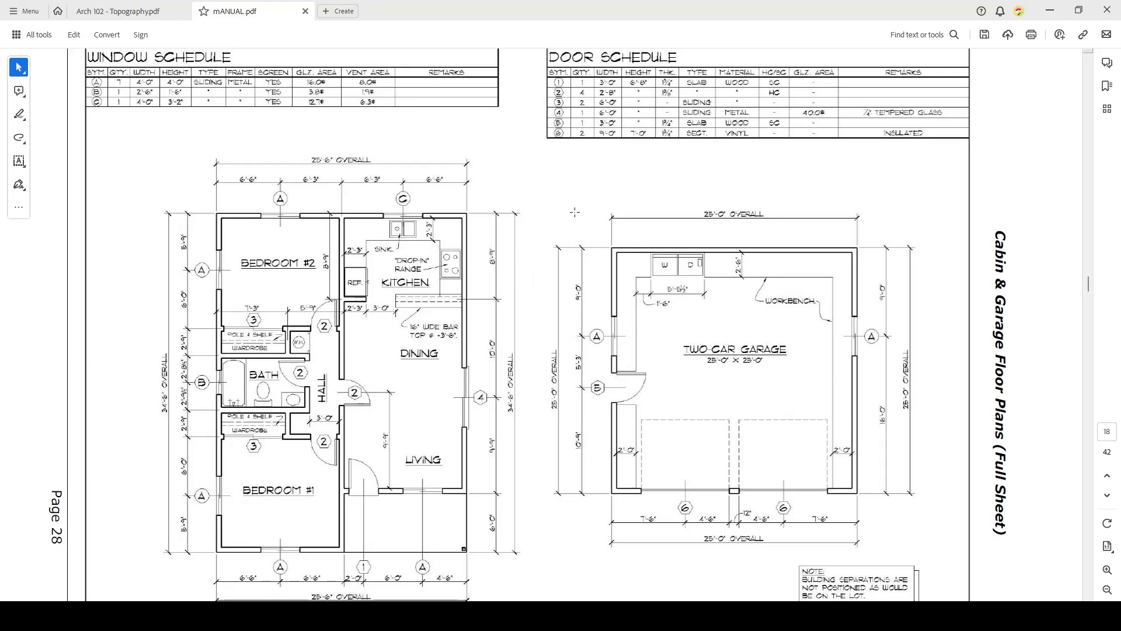
drag(531, 73, 690, 87)
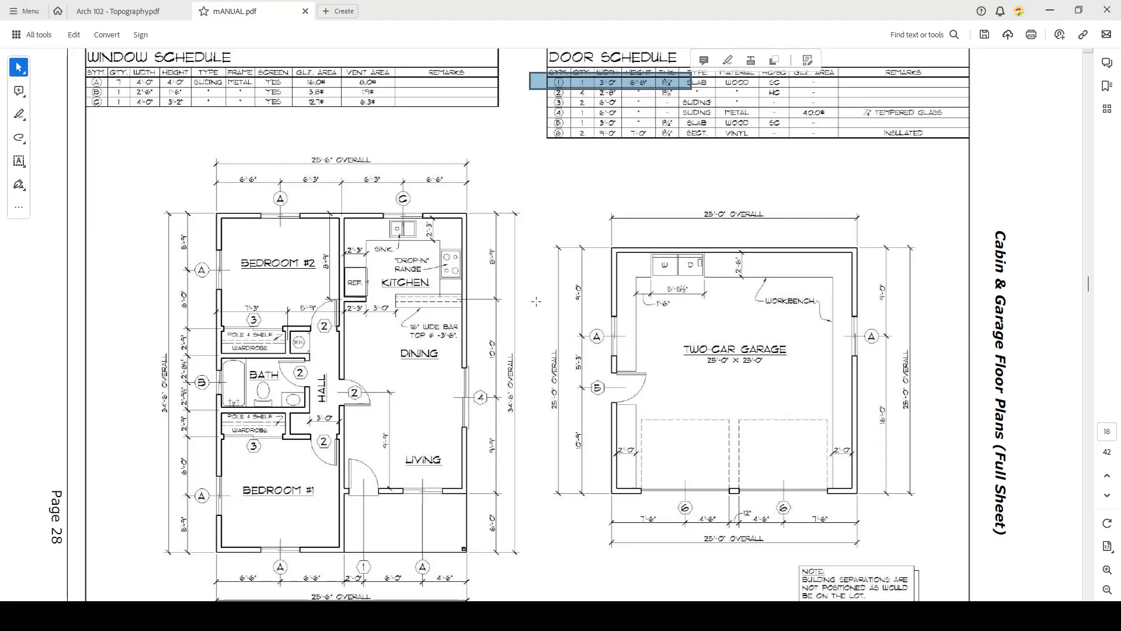
- Switch to Revit, start the Door tool and browse the family library to the US Doors Residential folder
click(718, 614)
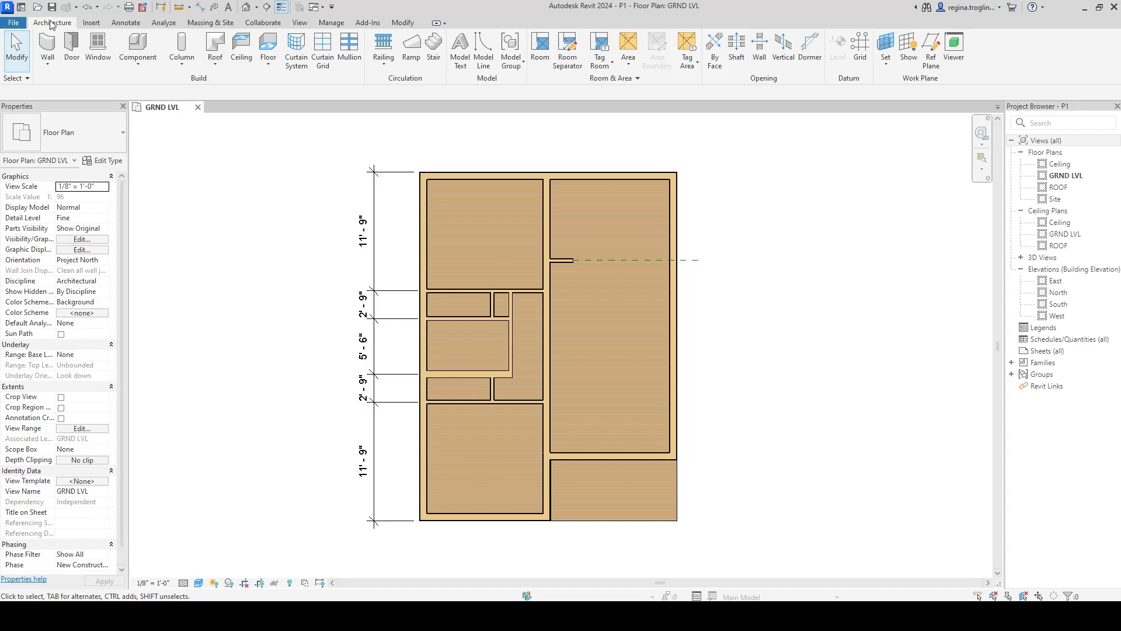
click(69, 50)
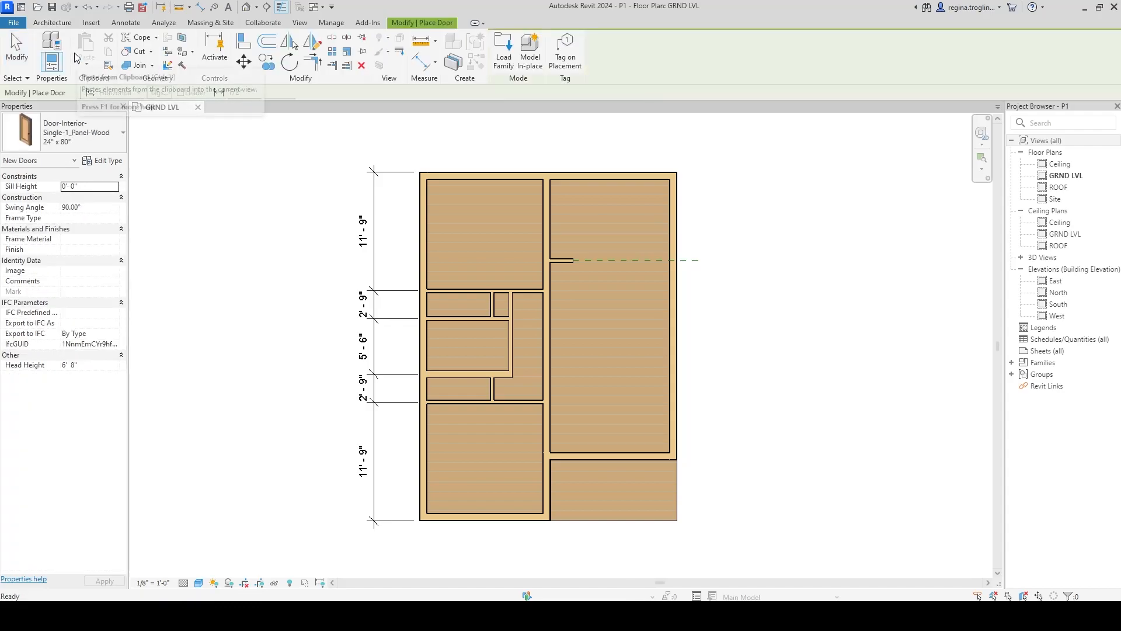
click(509, 55)
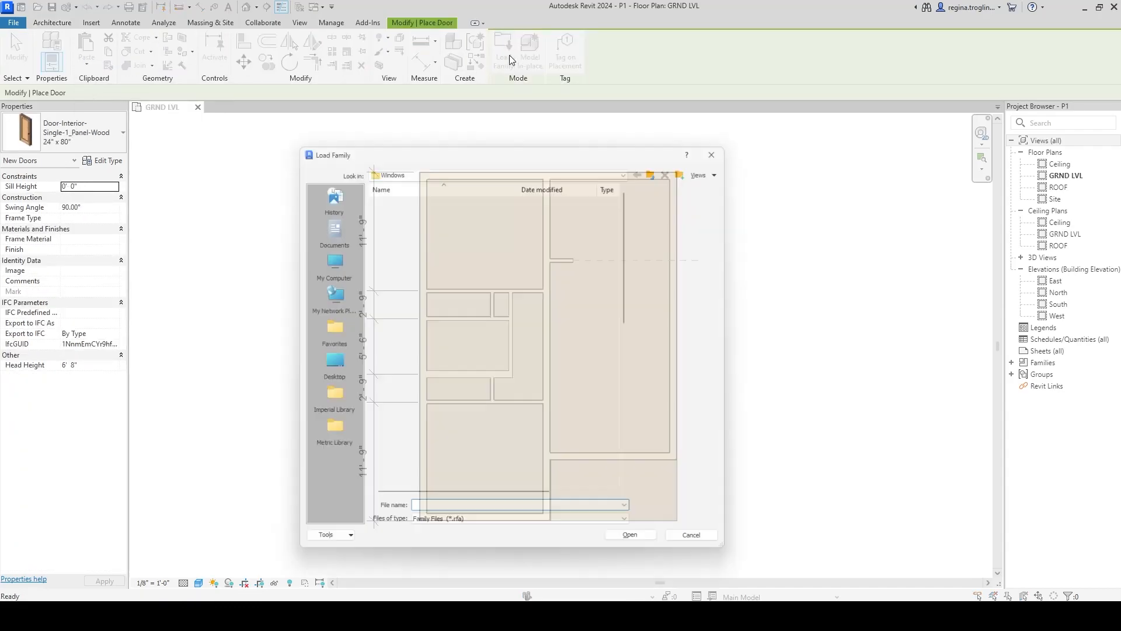
click(663, 165)
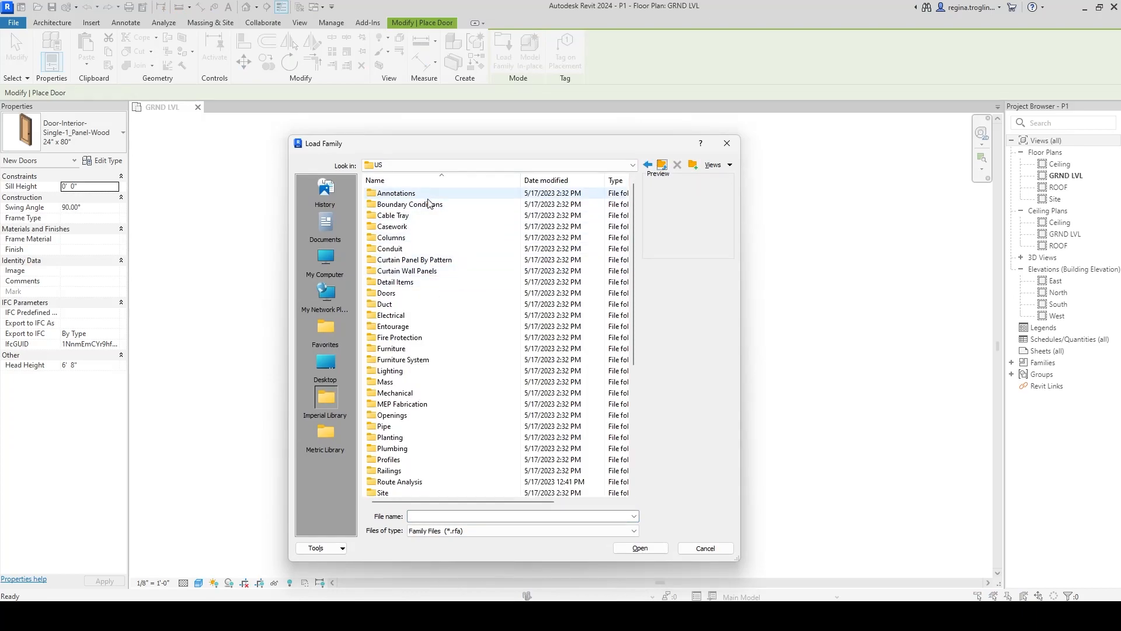
scroll(430, 389, down, 6)
scroll(431, 393, up, 5)
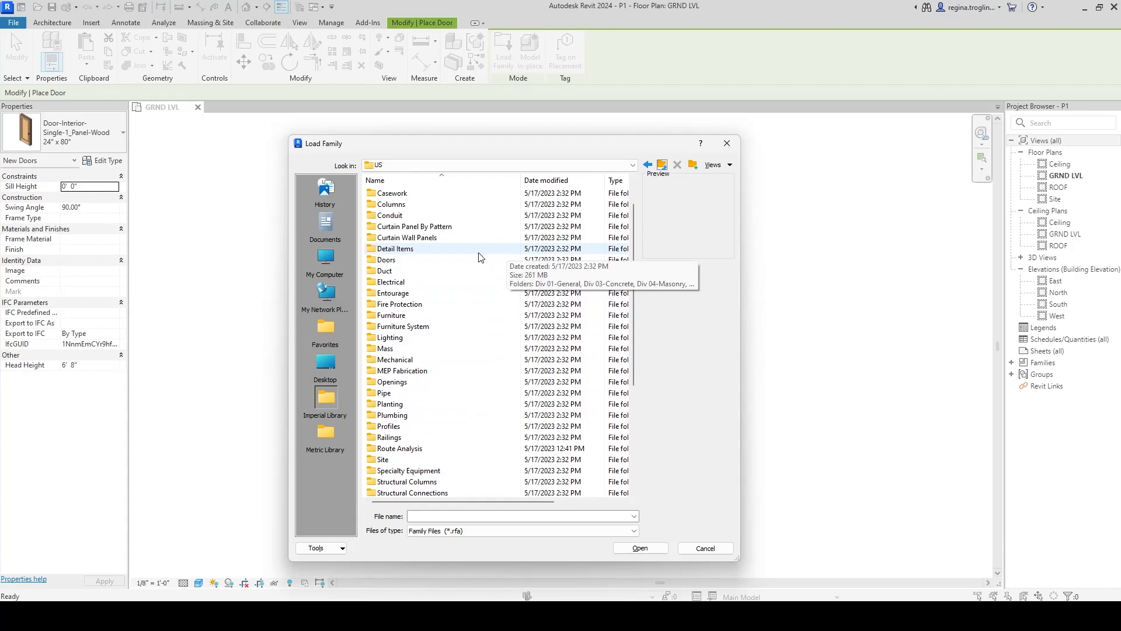
click(459, 259)
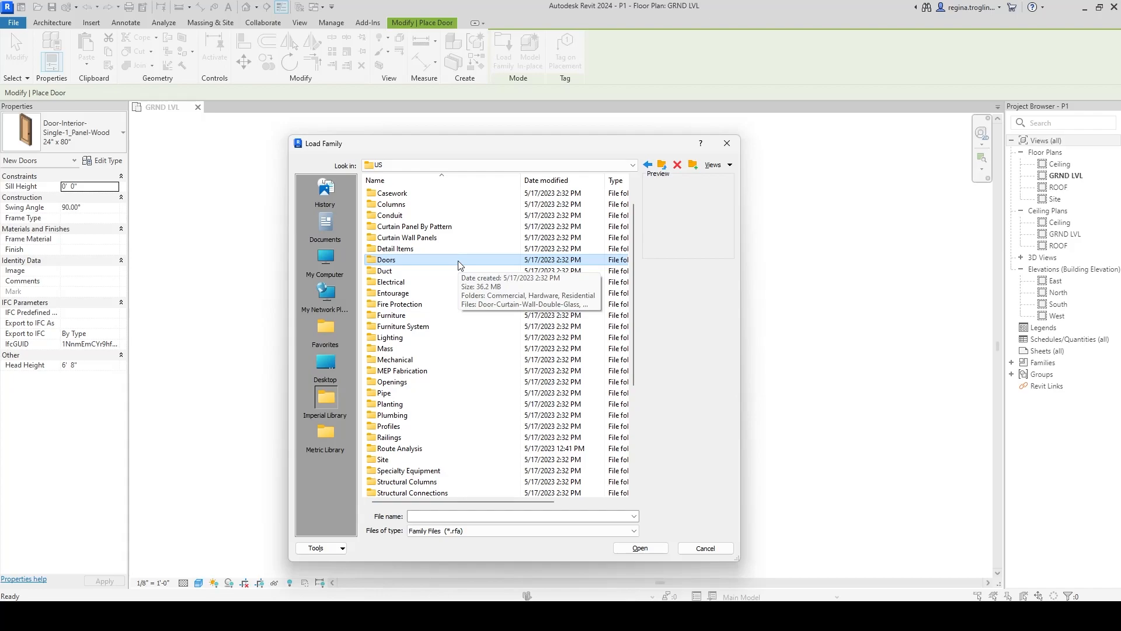
double_click(459, 261)
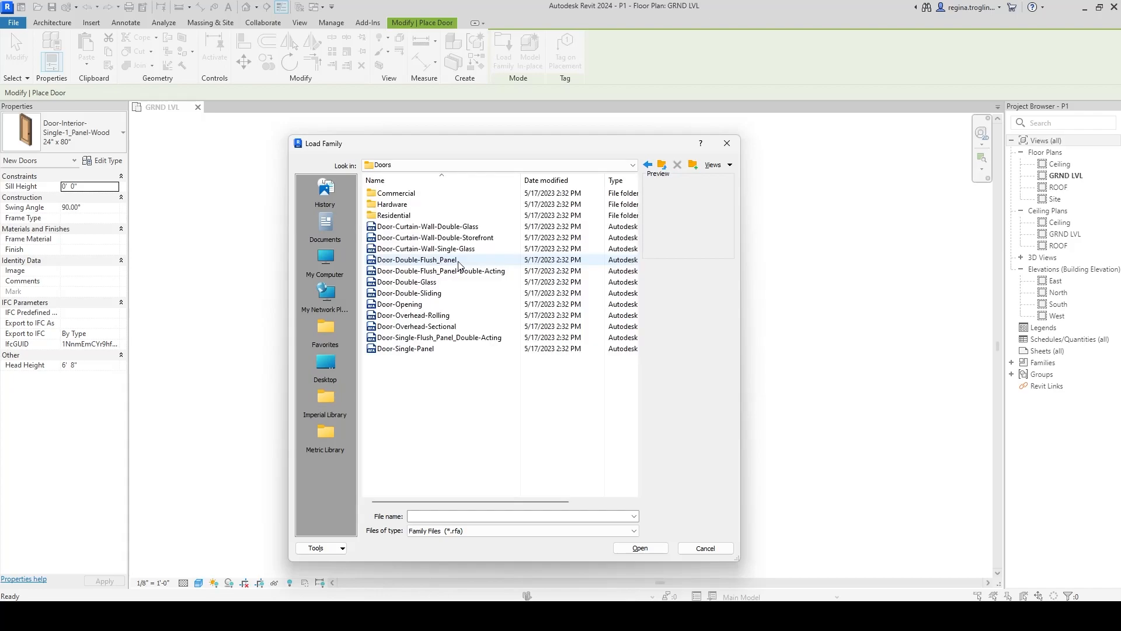
double_click(475, 216)
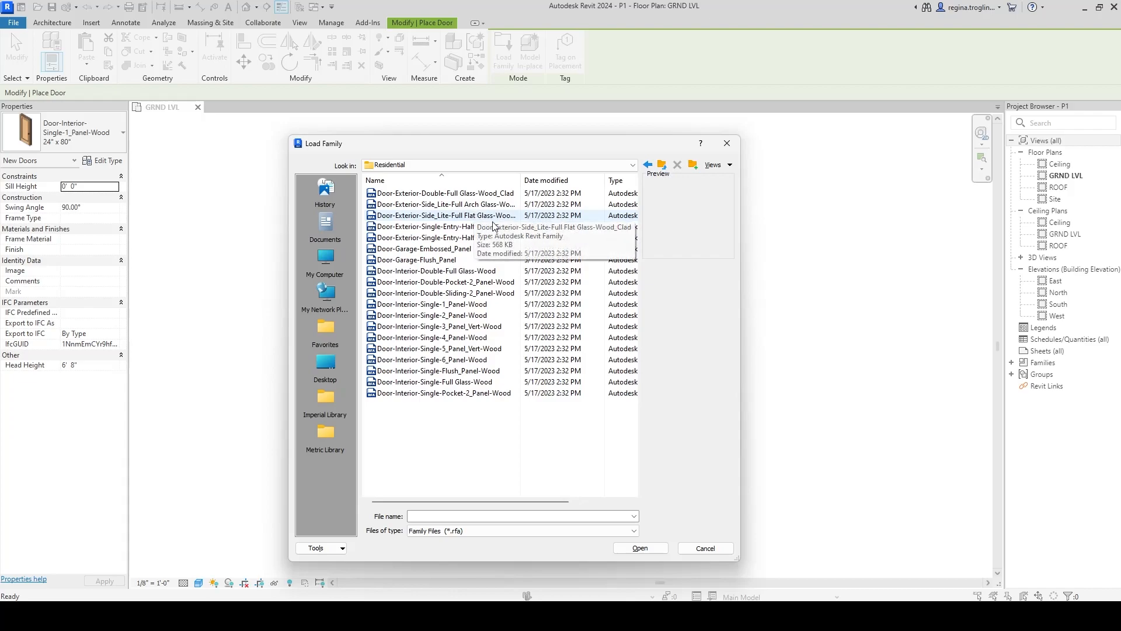
- Load the Door-Exterior-Single-Entry-Half Arch Glass-Wood_Clad family with only the 36" x 80" type
click(456, 226)
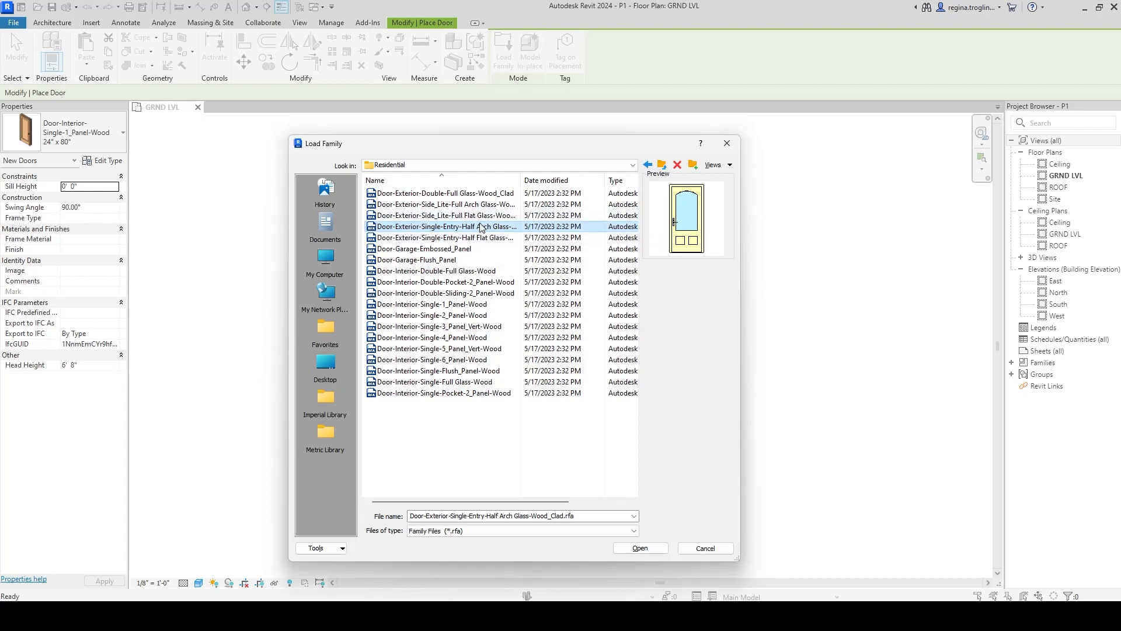
click(640, 548)
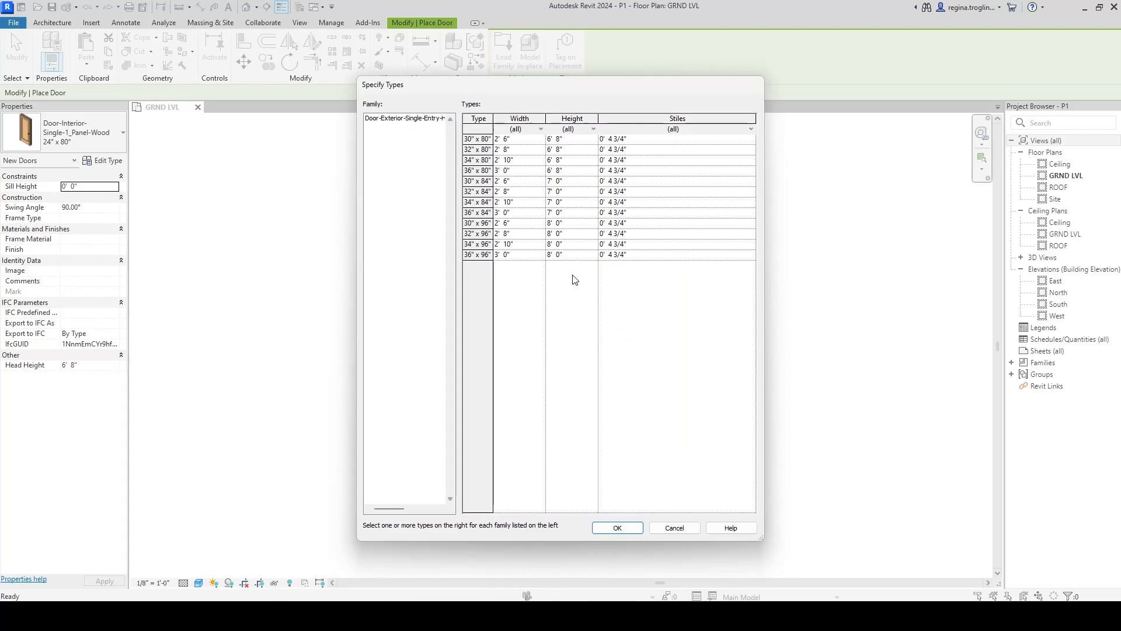
click(483, 171)
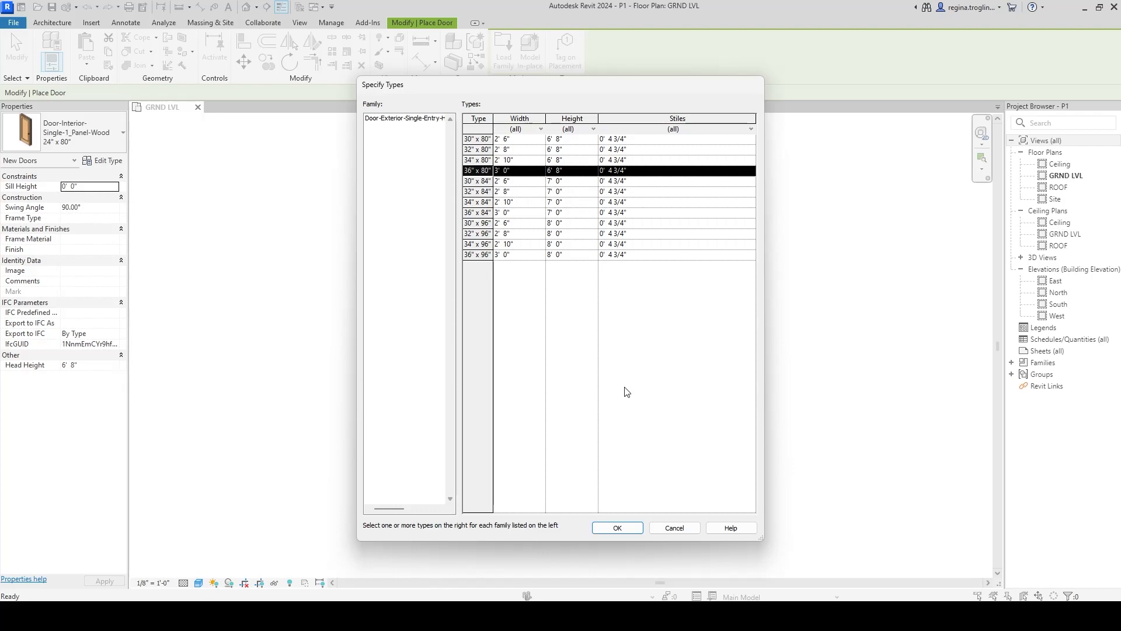
click(624, 528)
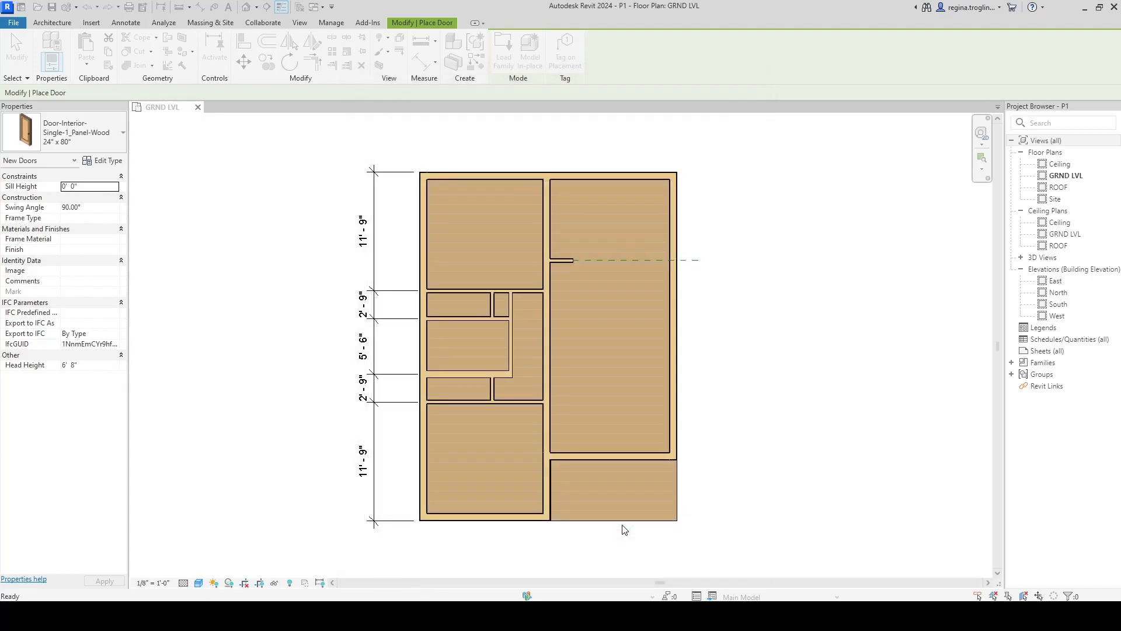
- Place a Door-Interior-Single-1_Panel-Wood 24" x 80" door in the Living room's porch wall, 2'-0" from the Bedroom #1 wall
scroll(601, 504, up, 3)
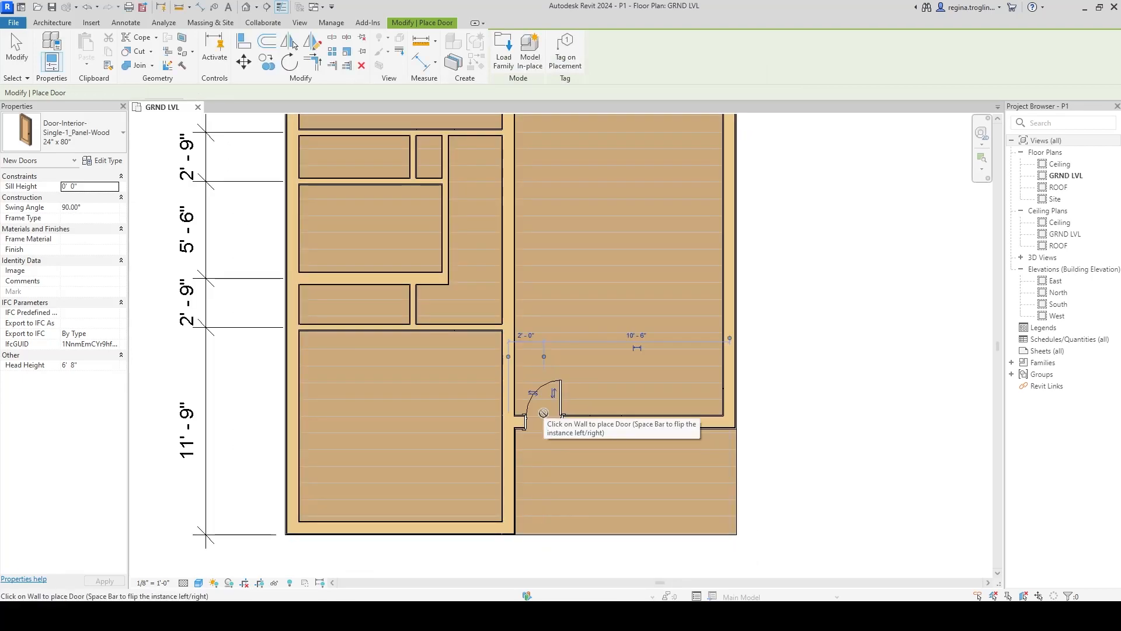
click(549, 422)
key(Escape)
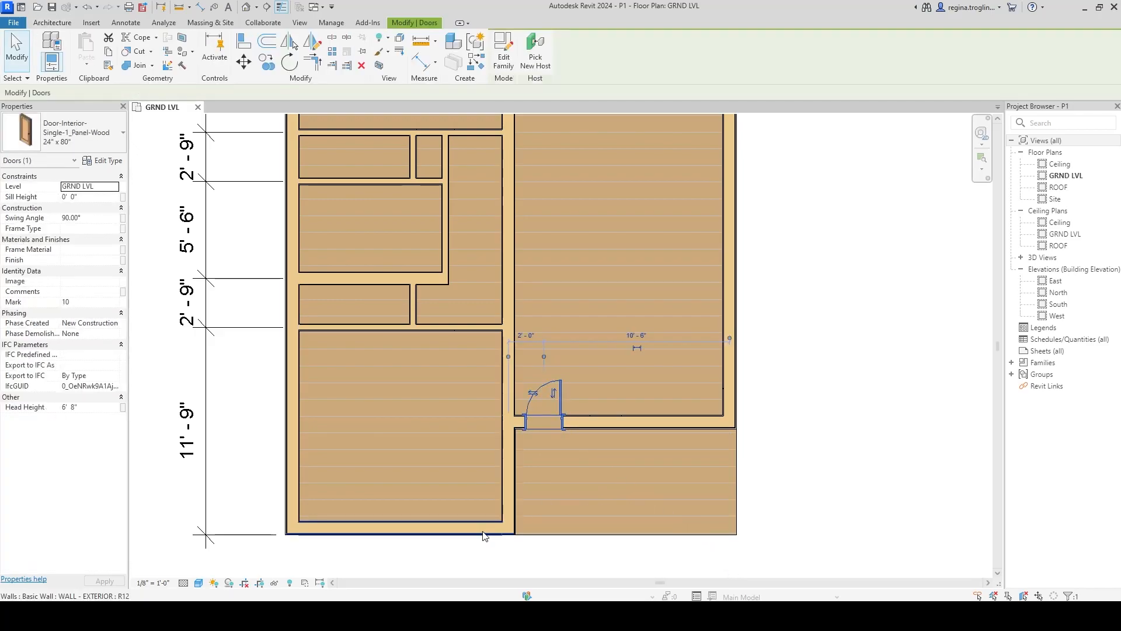
- Switch to the manual's cabin floor plan and examine the Living room entry door's swing and location
scroll(482, 534, up, 1)
mouse_move(735, 593)
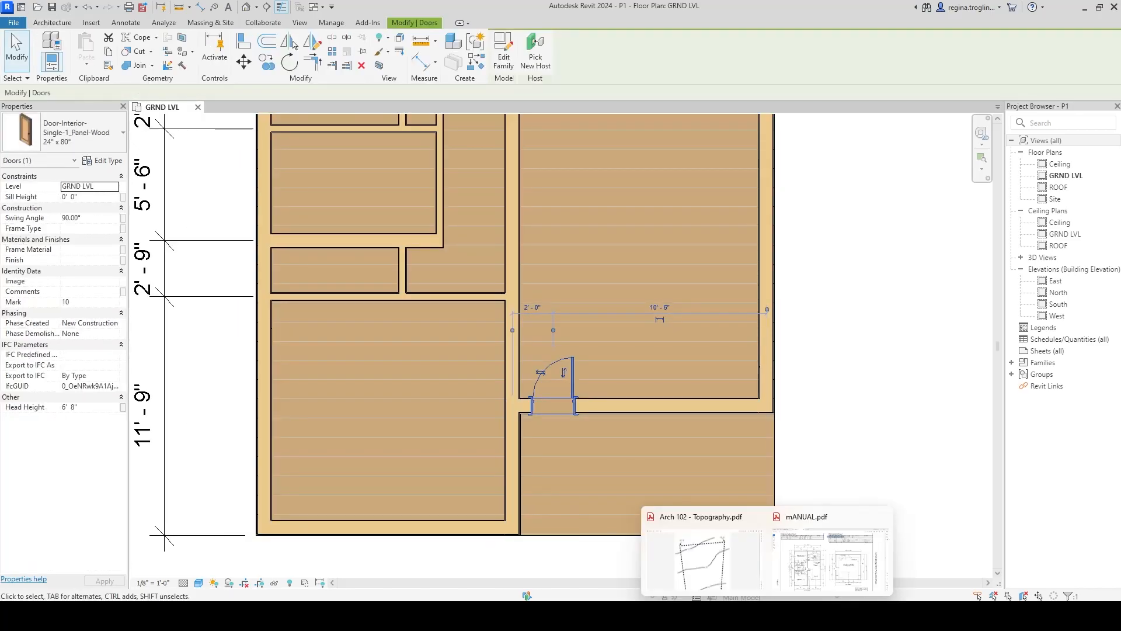
click(791, 574)
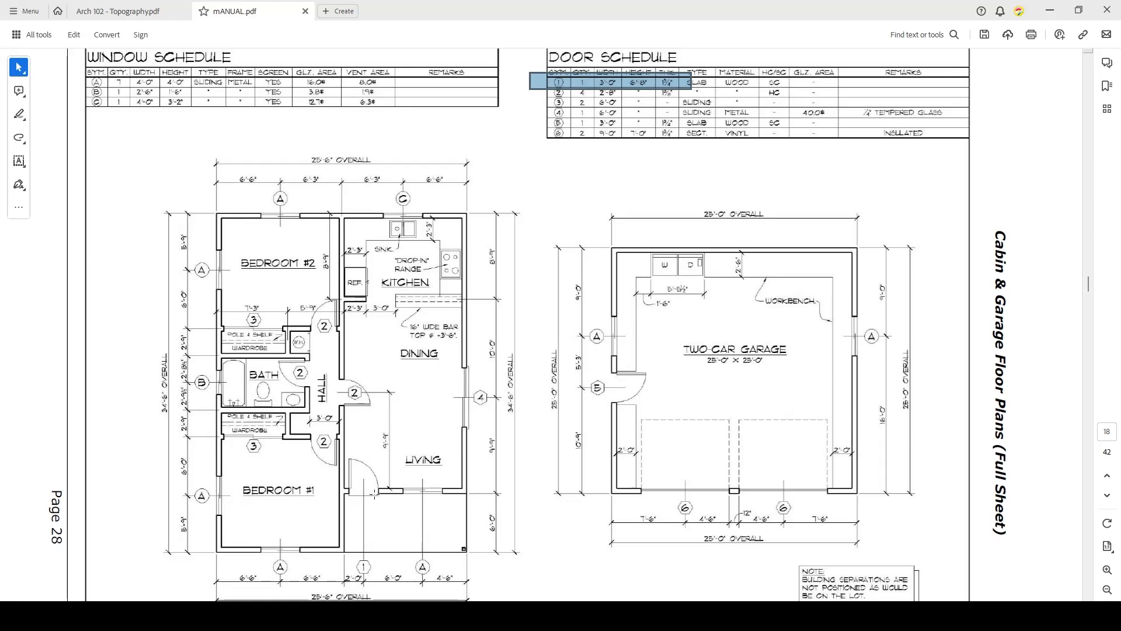
drag(341, 452, 391, 501)
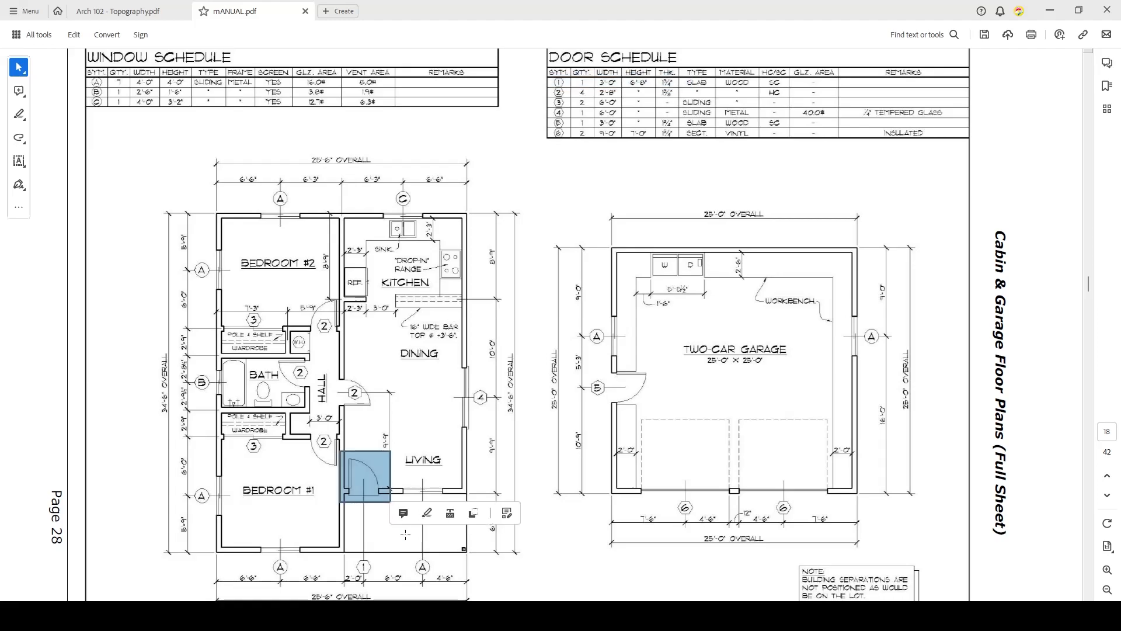
click(1063, 446)
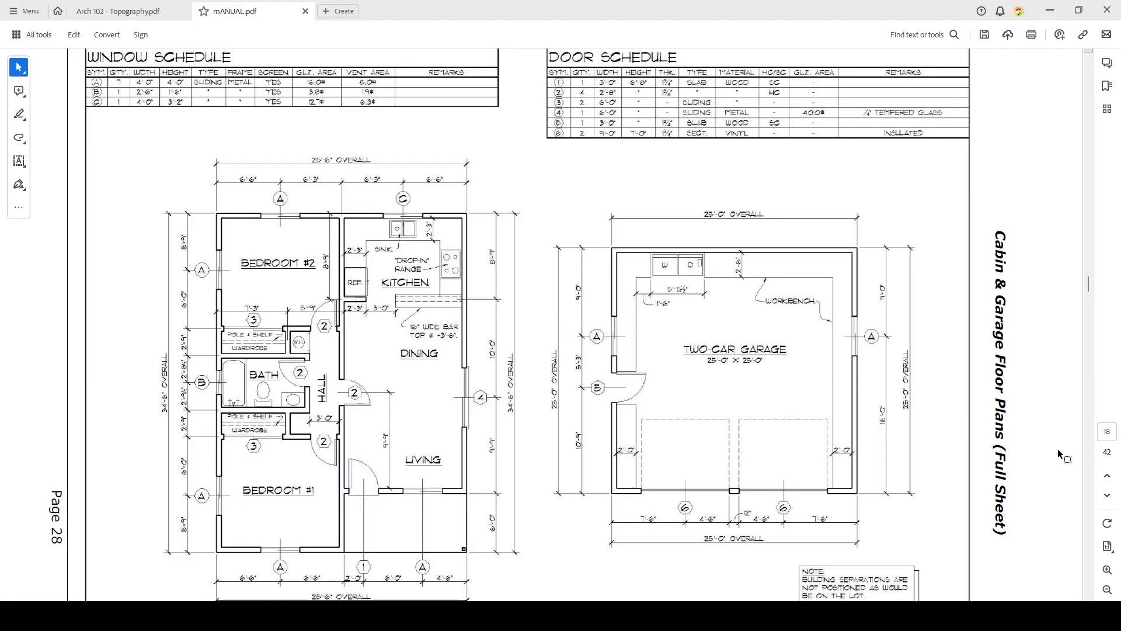
scroll(1045, 453, down, 1)
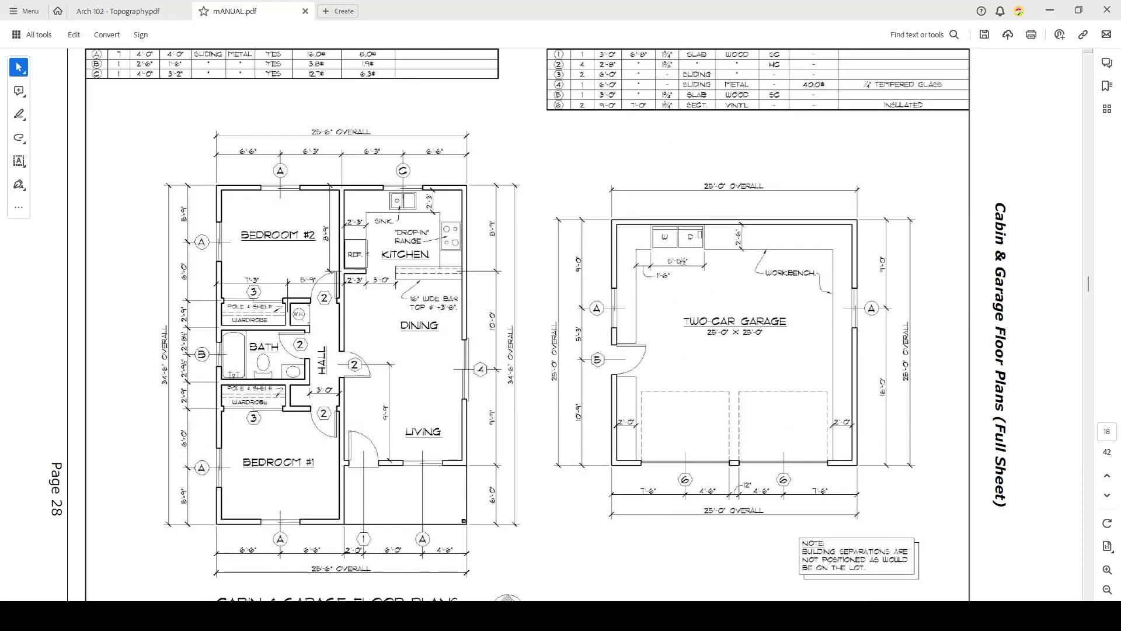
mouse_move(767, 616)
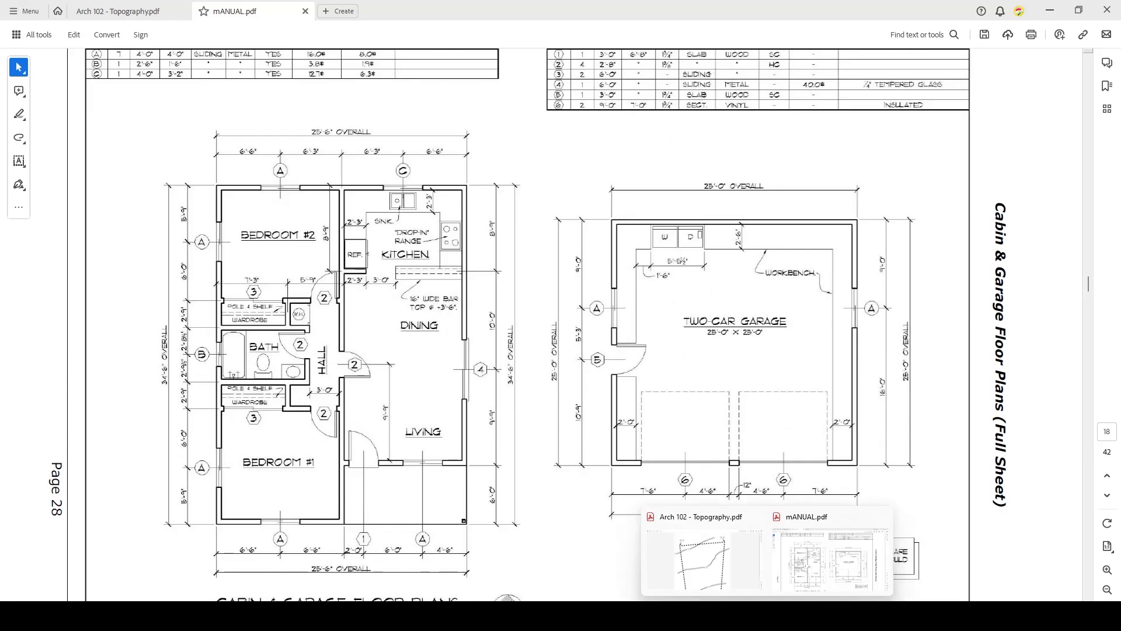
- Return to Revit, try the entry door's facing outward and back inward, and flip its hinge to the jamb nearest Bedroom #1
click(756, 517)
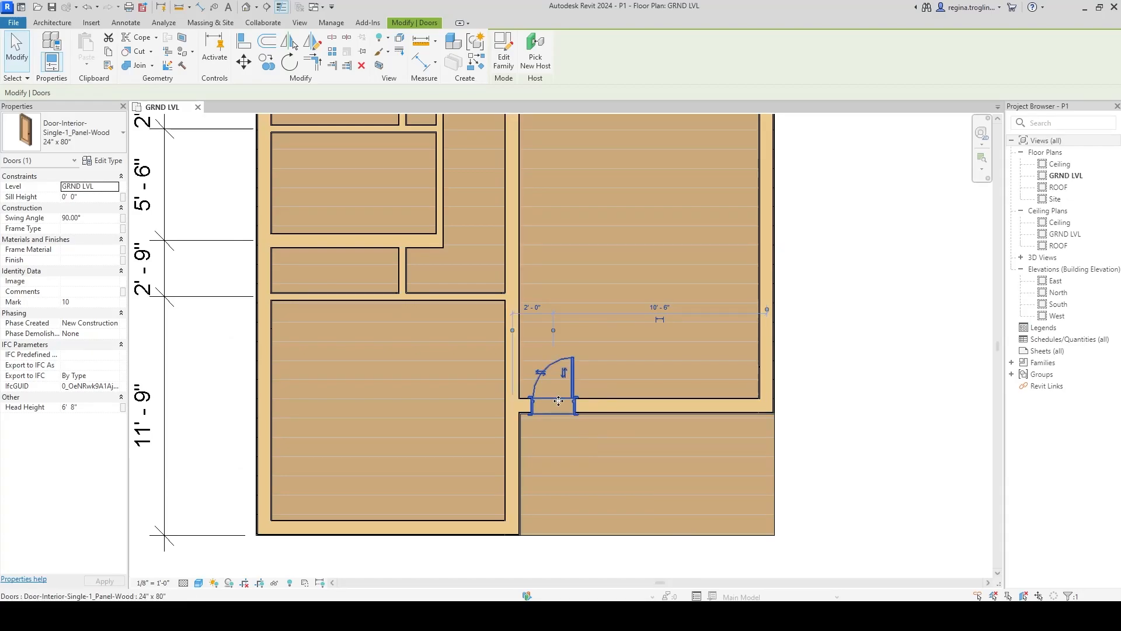
scroll(558, 401, up, 1)
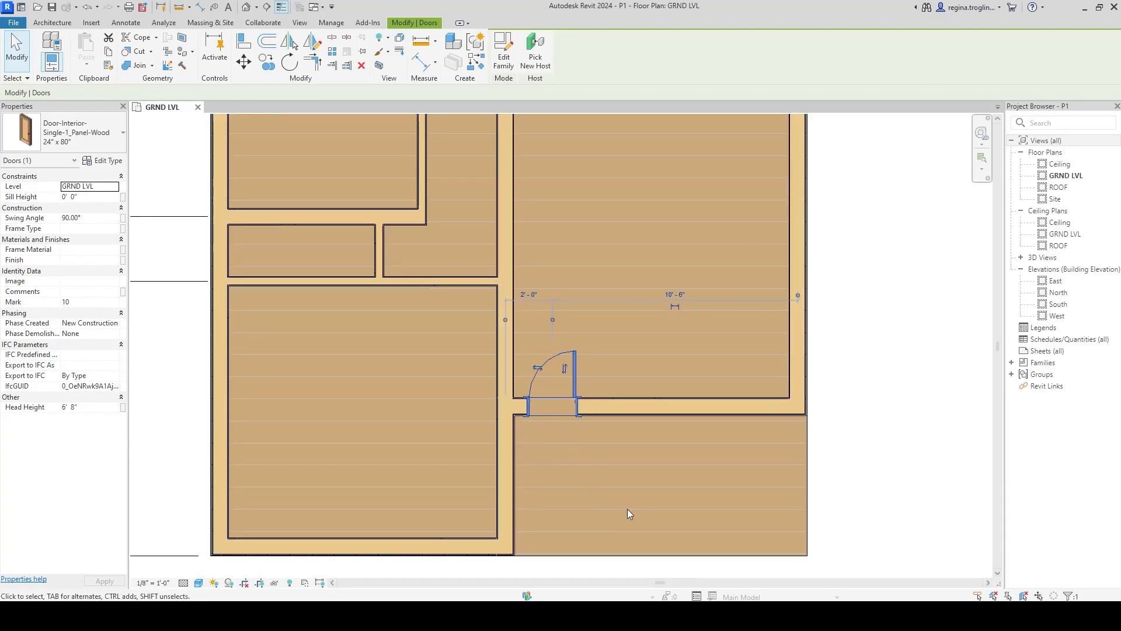
click(822, 429)
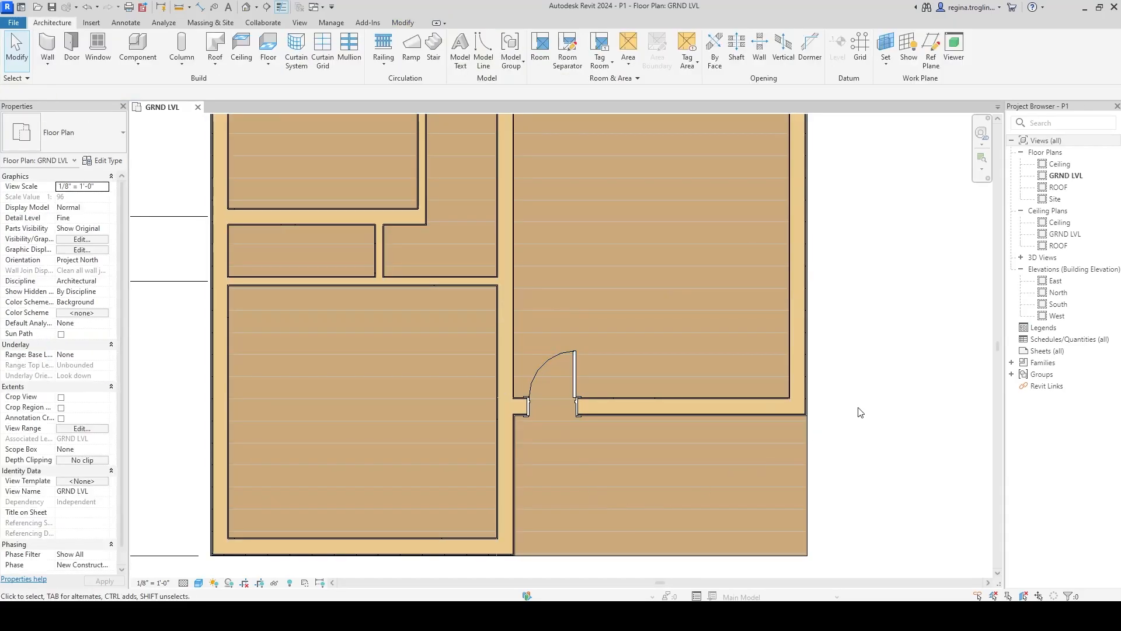
click(571, 369)
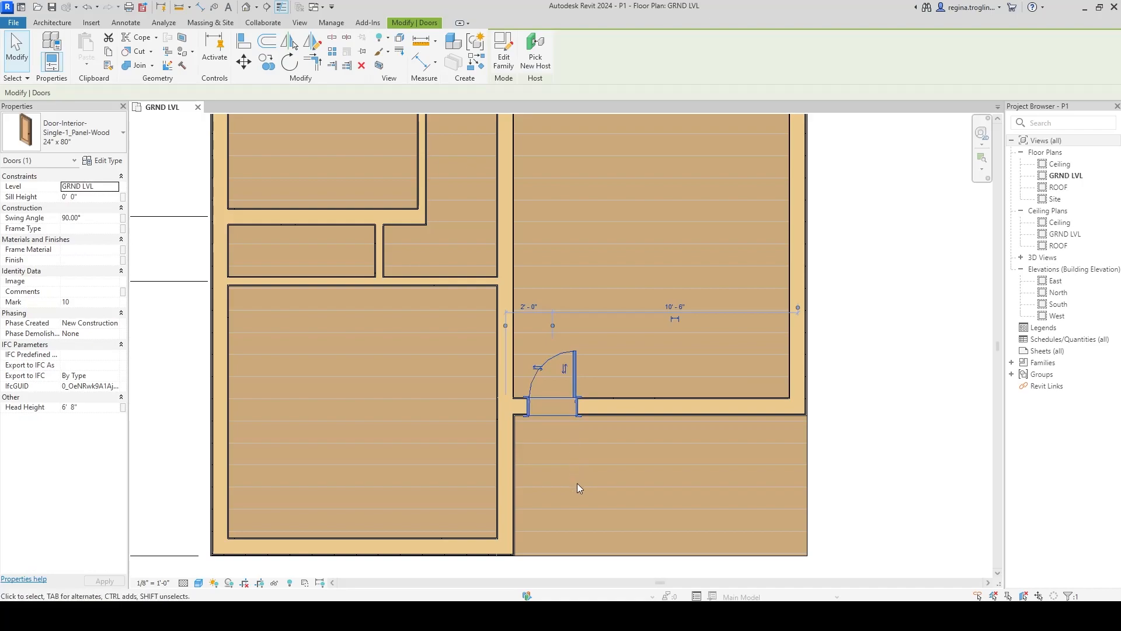
click(566, 374)
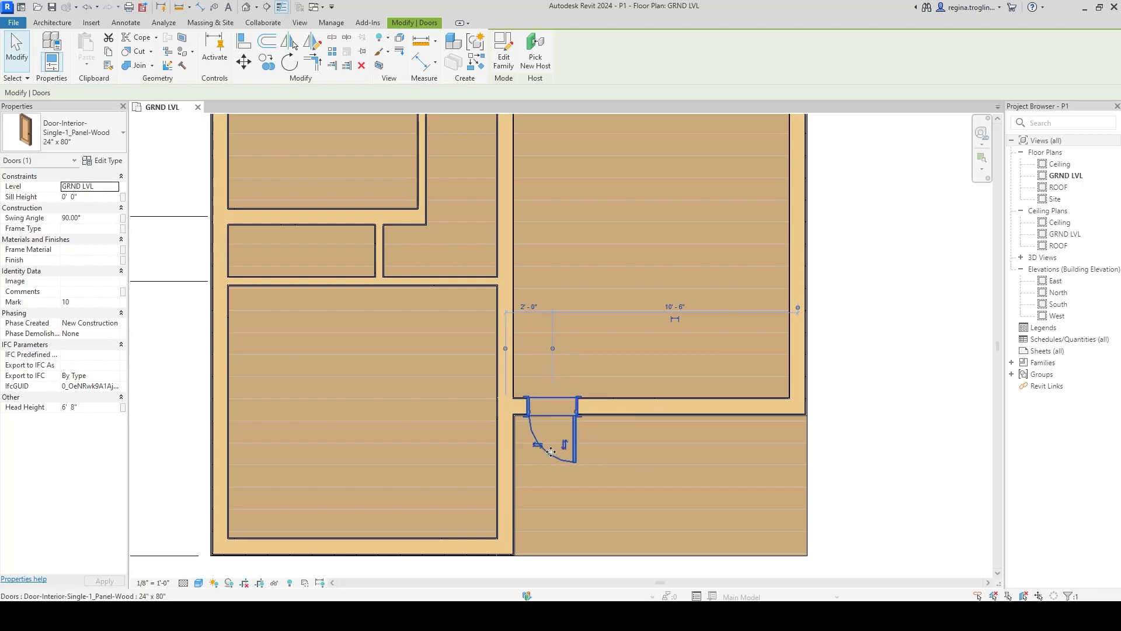
click(563, 445)
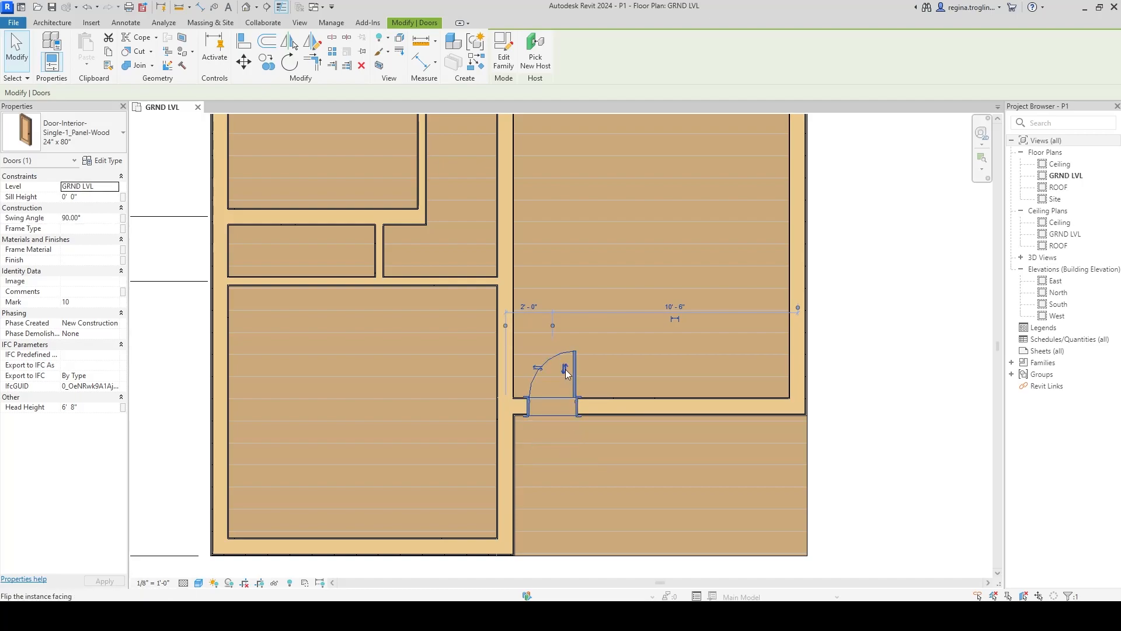
click(537, 368)
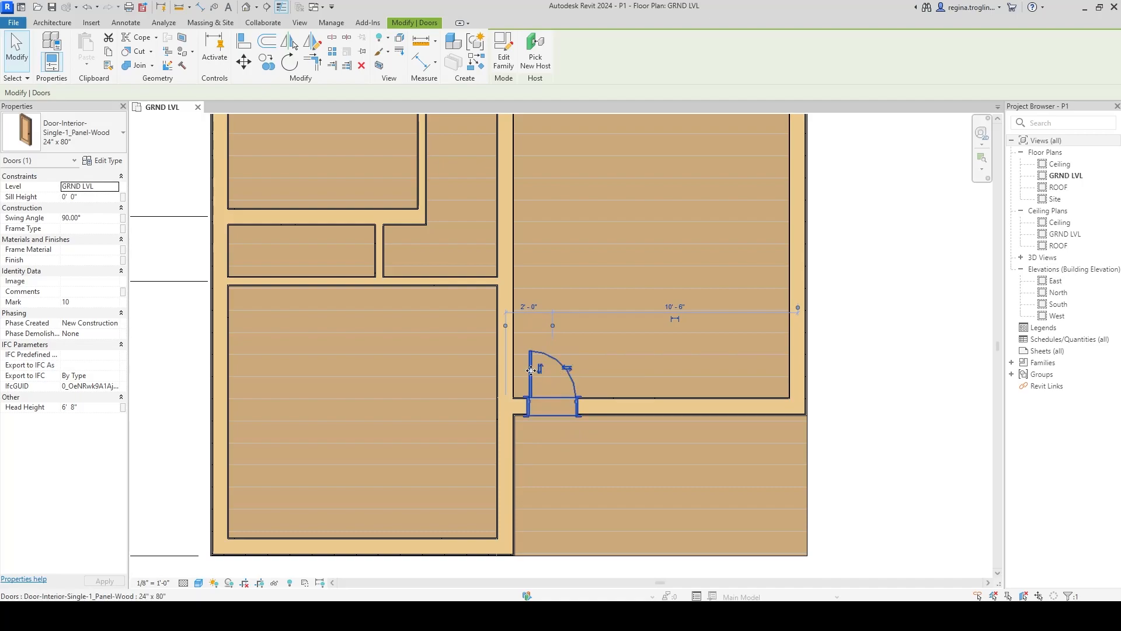
click(863, 402)
- Start an aligned dimension set to faces of core, referencing the outer faces of Bedroom #1's exterior side wall and porch-side wall
scroll(863, 402, down, 1)
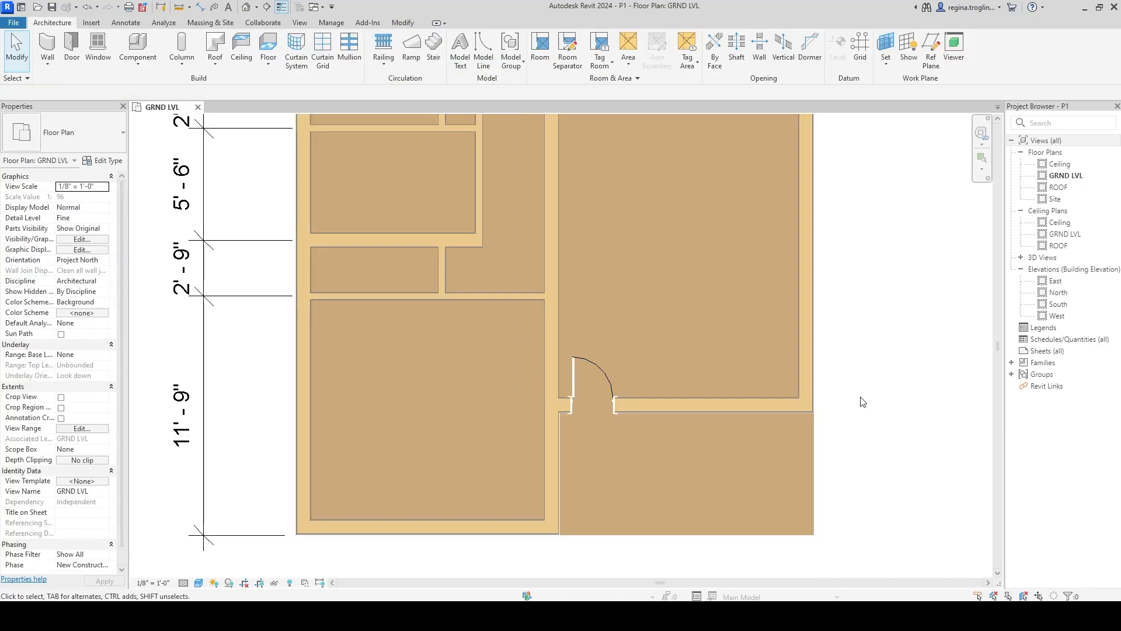
middle_drag(653, 535, 708, 490)
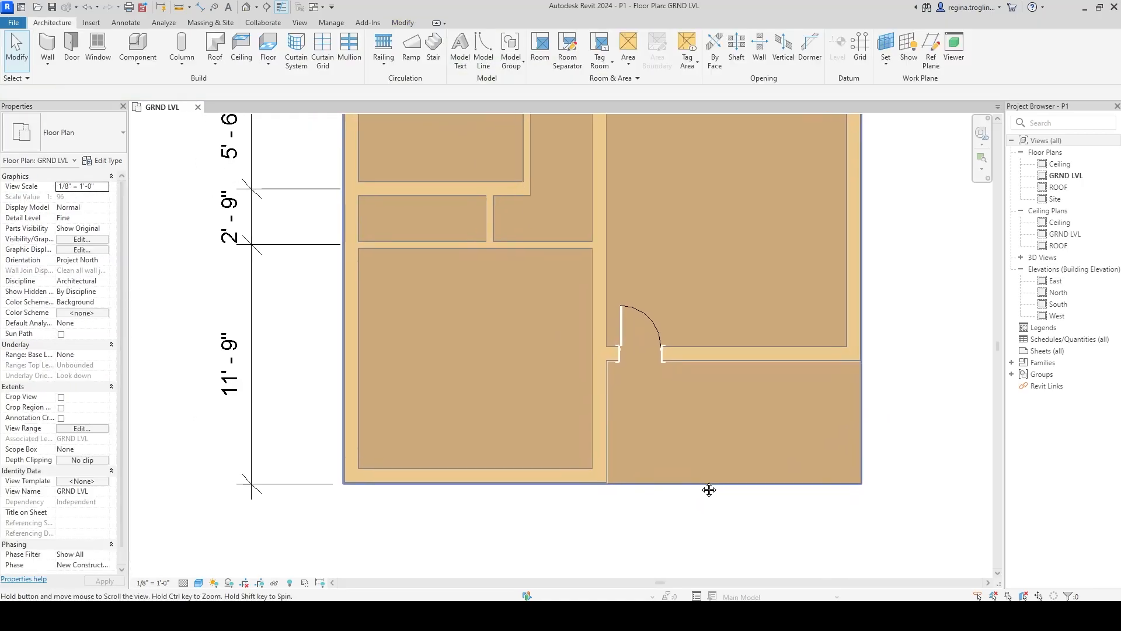
click(201, 7)
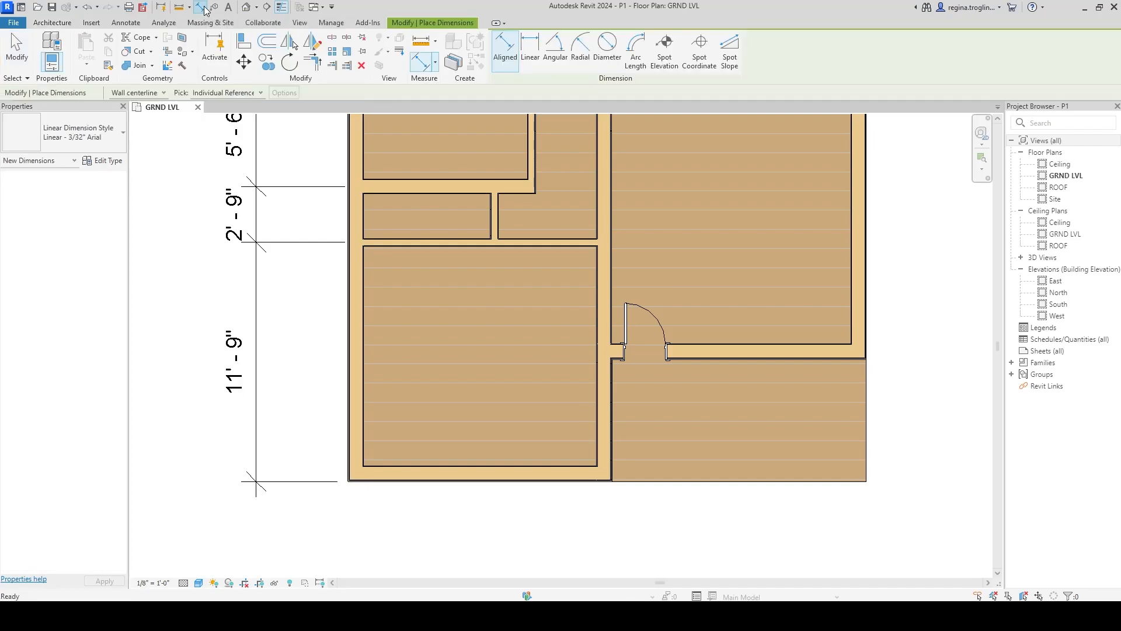
click(163, 92)
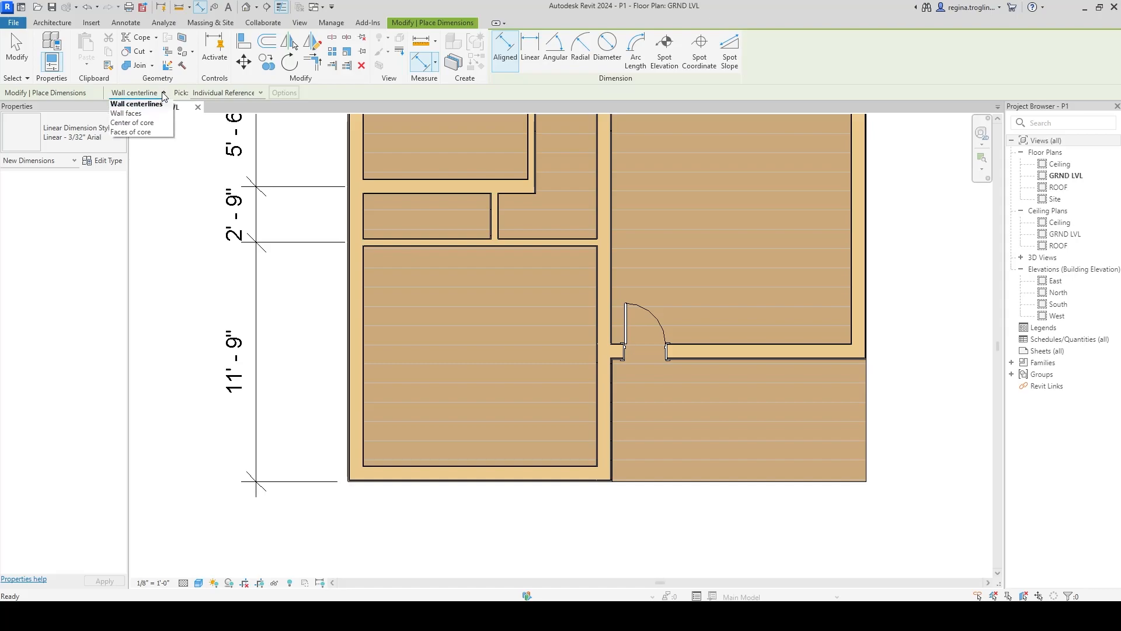
click(132, 132)
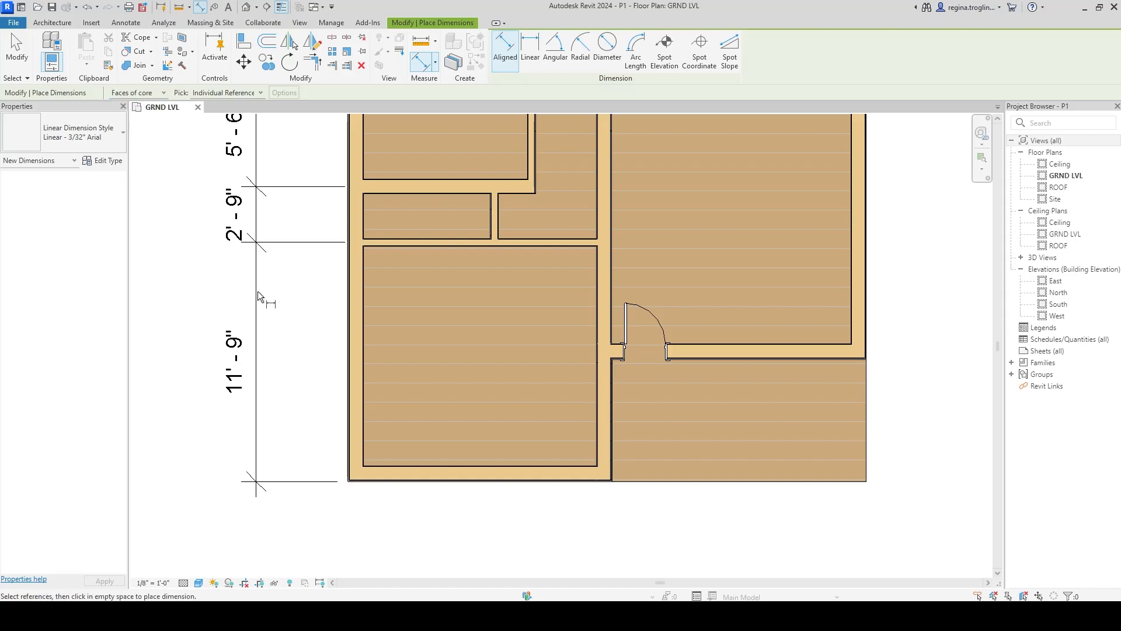
scroll(344, 468, up, 5)
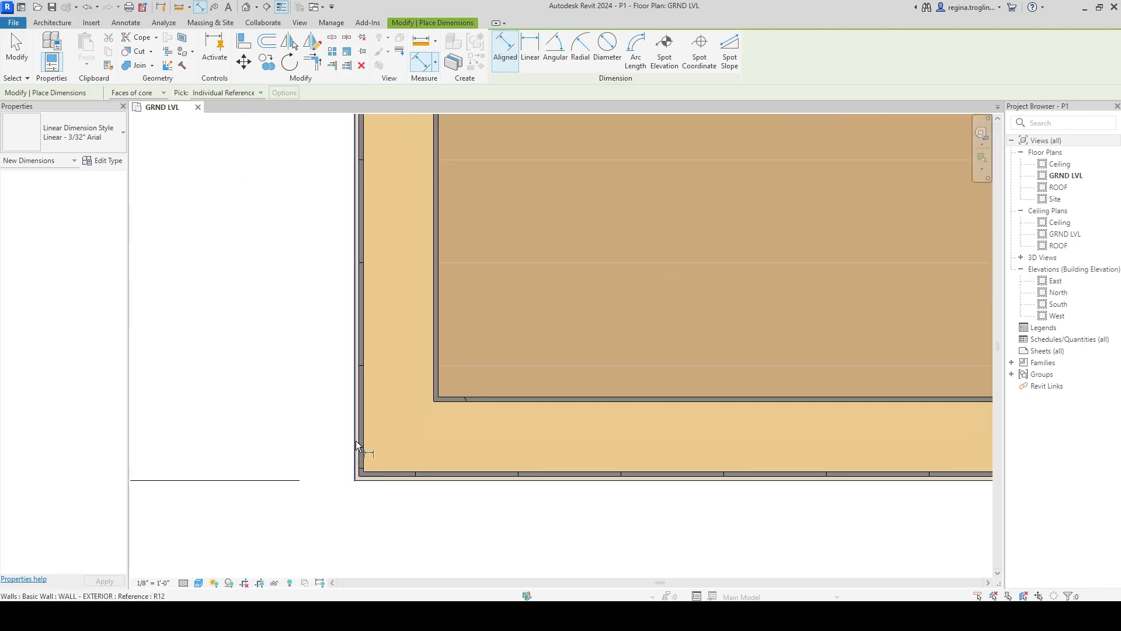
click(356, 440)
scroll(440, 394, down, 4)
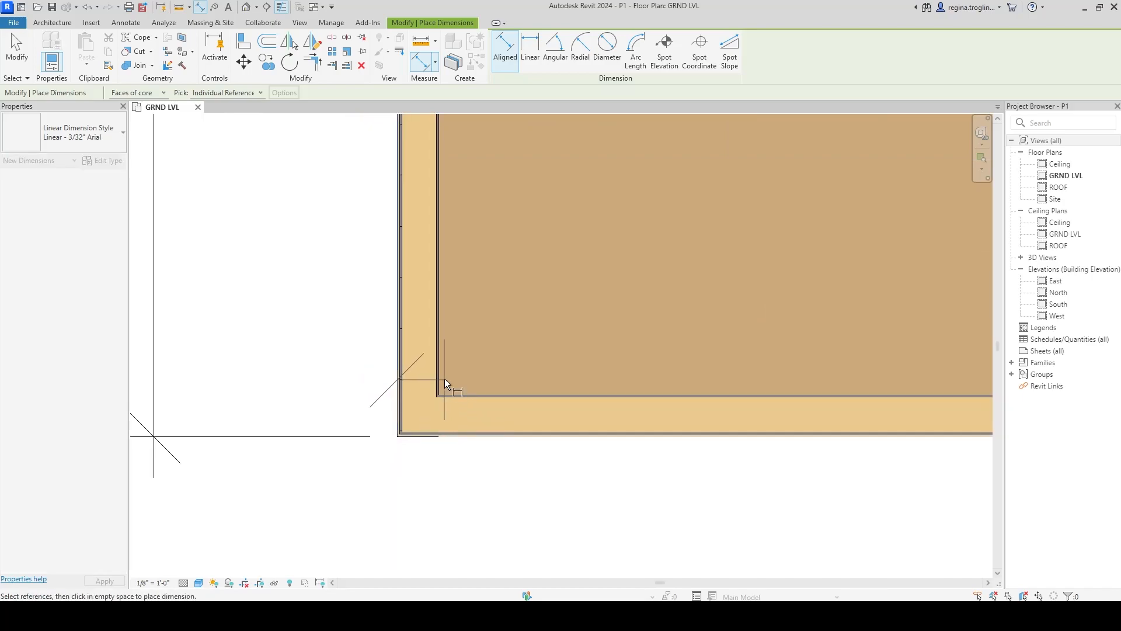
scroll(445, 379, down, 3)
scroll(622, 388, up, 6)
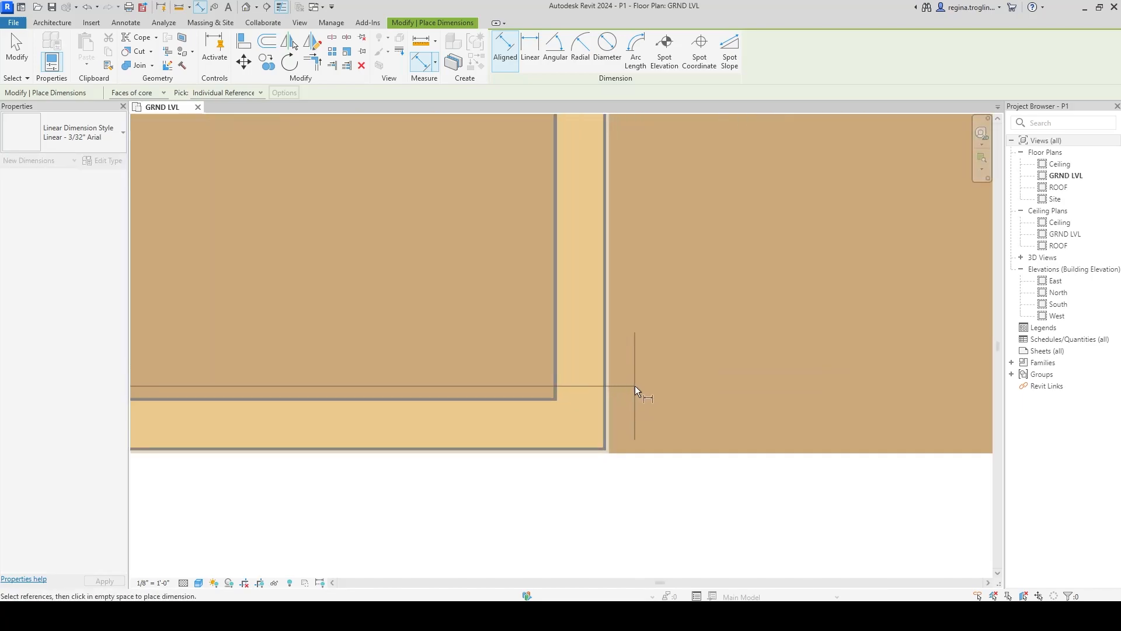
click(612, 383)
scroll(655, 361, down, 3)
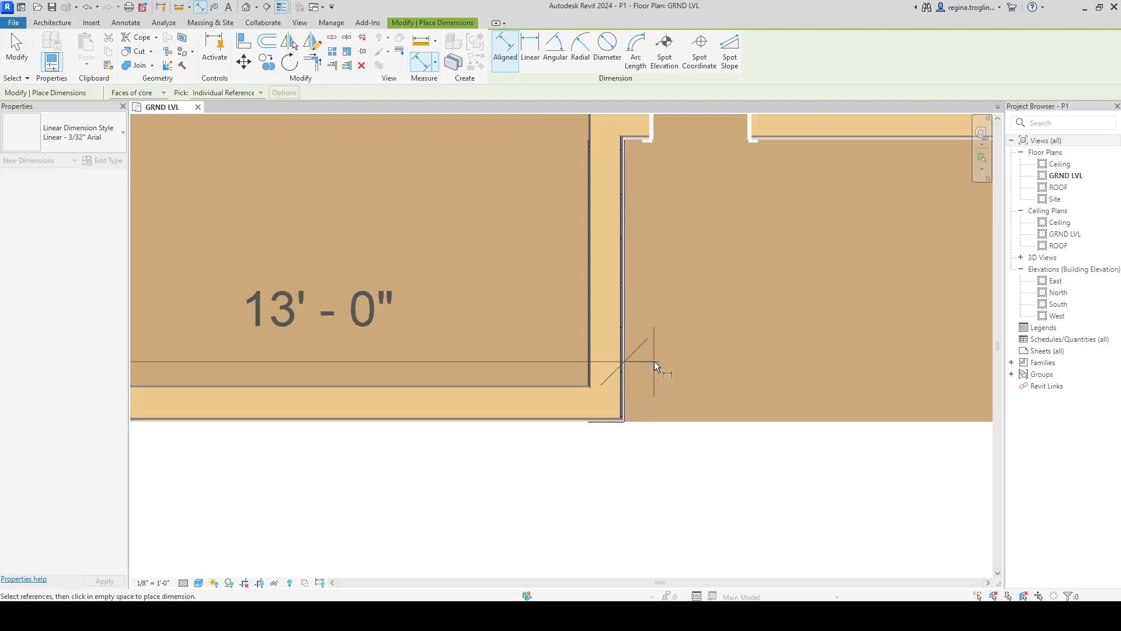
- Continue the dimension string through the entry door's centre to the Living room's outer side wall, and place it below the plan
middle_drag(726, 313, 450, 456)
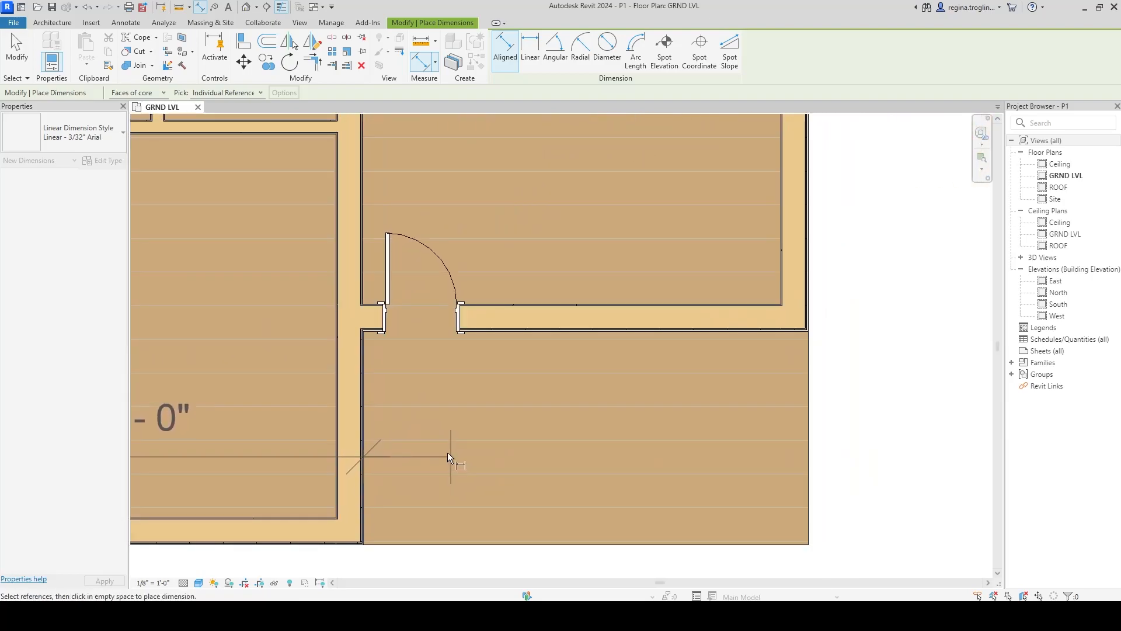
click(422, 298)
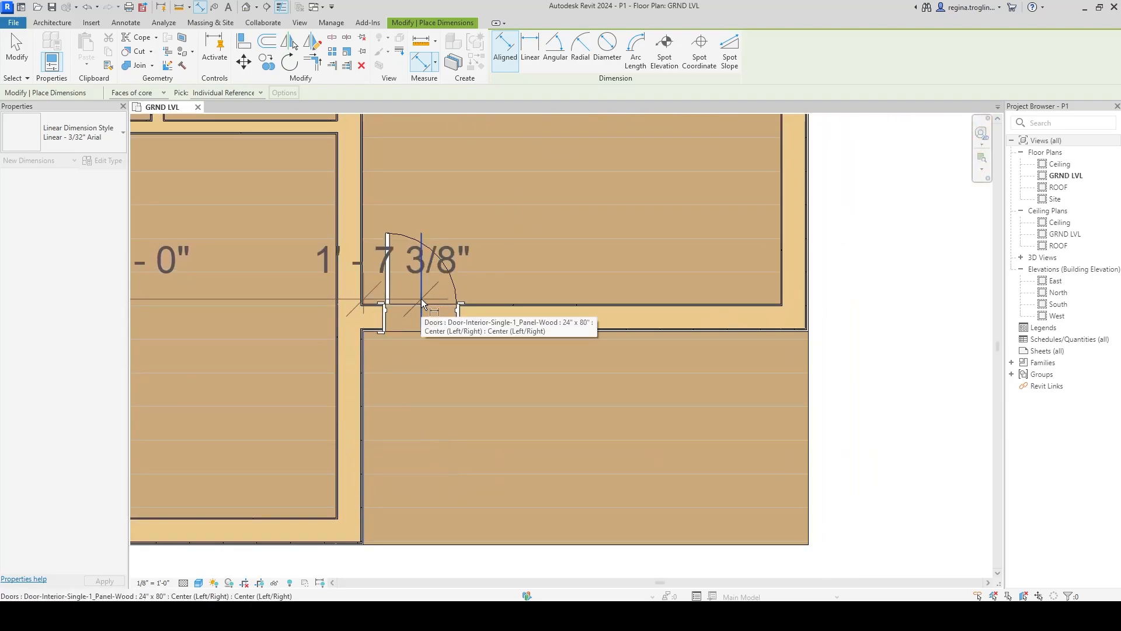
click(809, 254)
scroll(867, 275, down, 5)
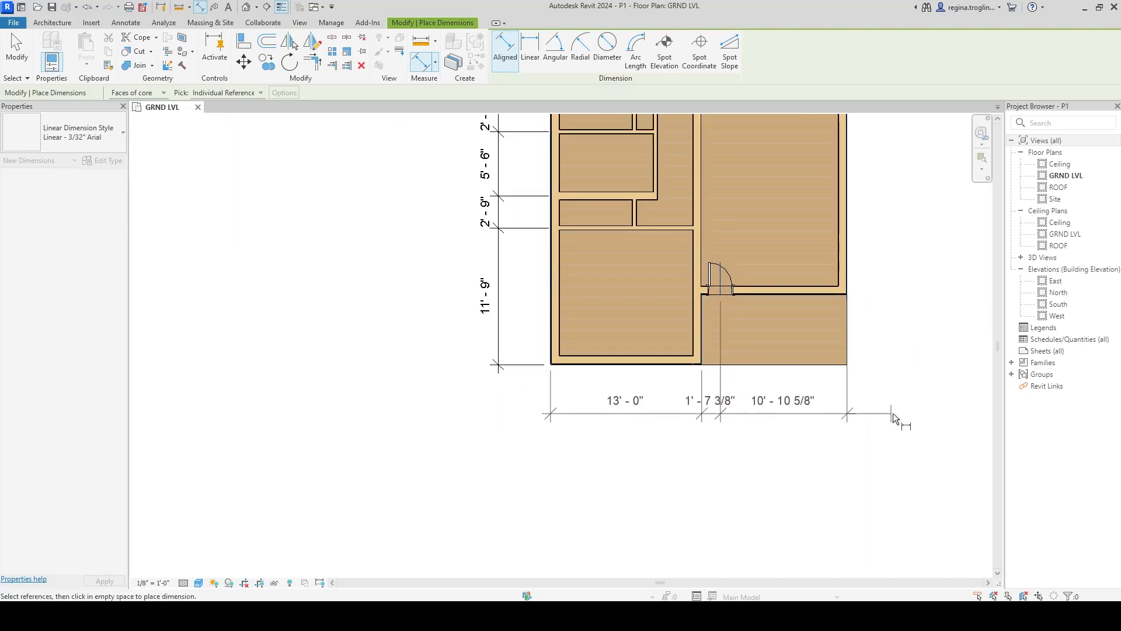
click(901, 416)
key(Escape)
key(Escape)
- Check the entry door's dimensions along the porch side of the manual's cabin floor plan, and return to Revit
scroll(902, 365, up, 3)
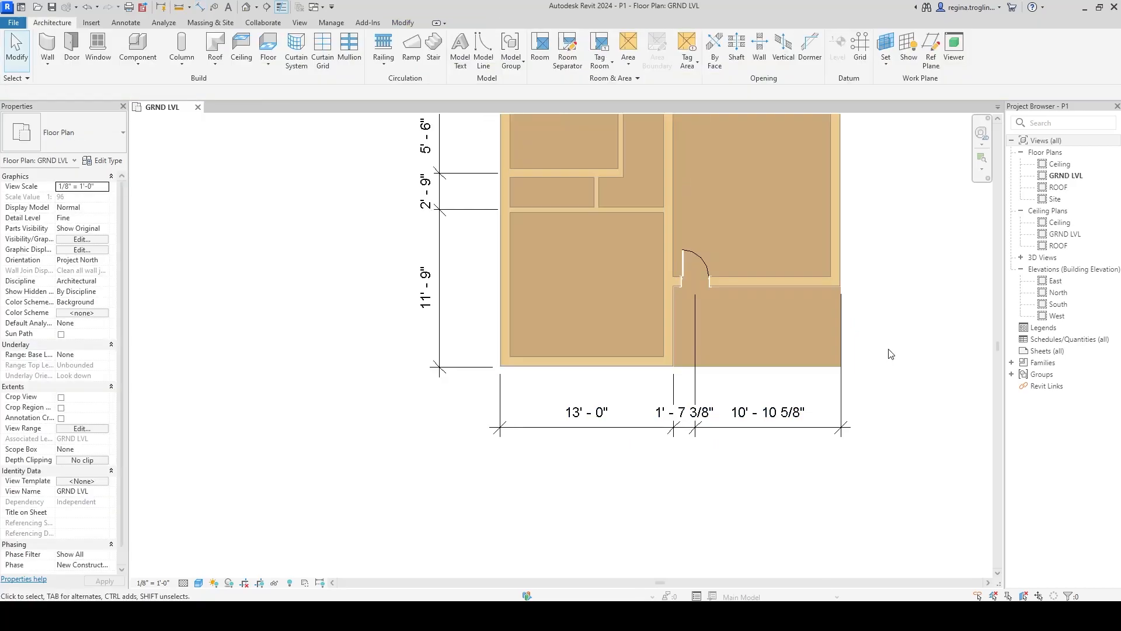
key(alt+Tab)
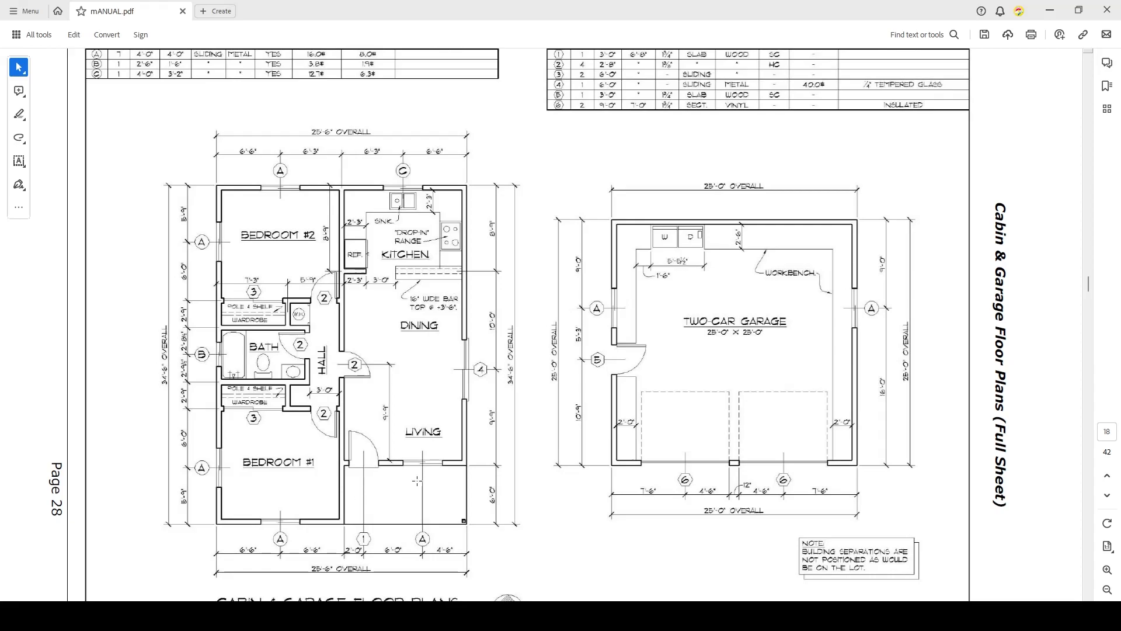
key(alt+Tab)
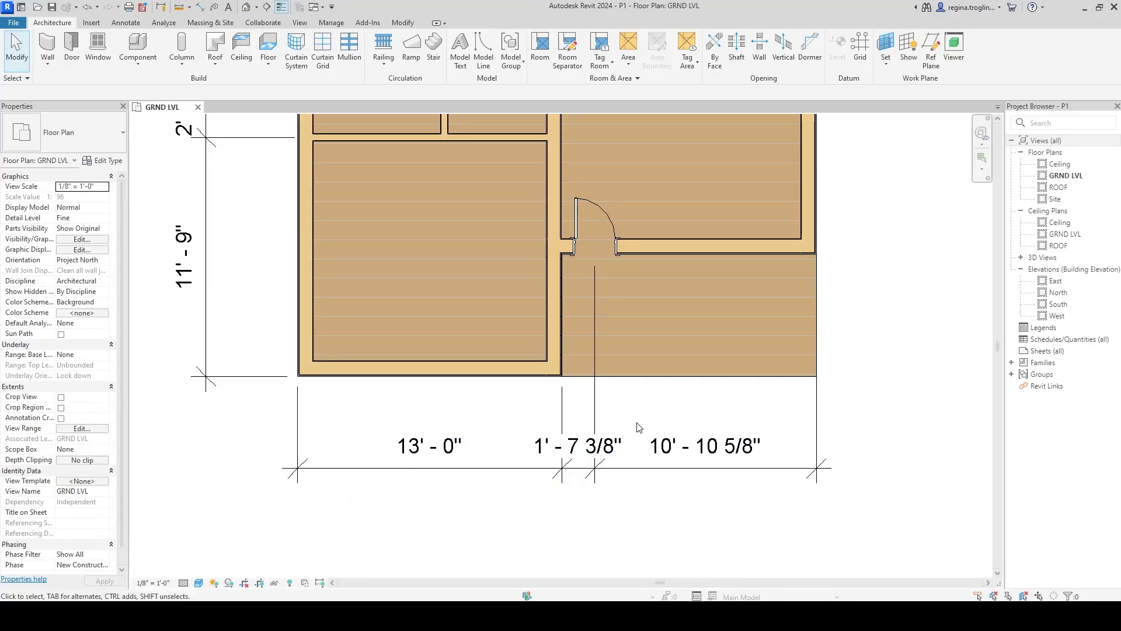
click(613, 245)
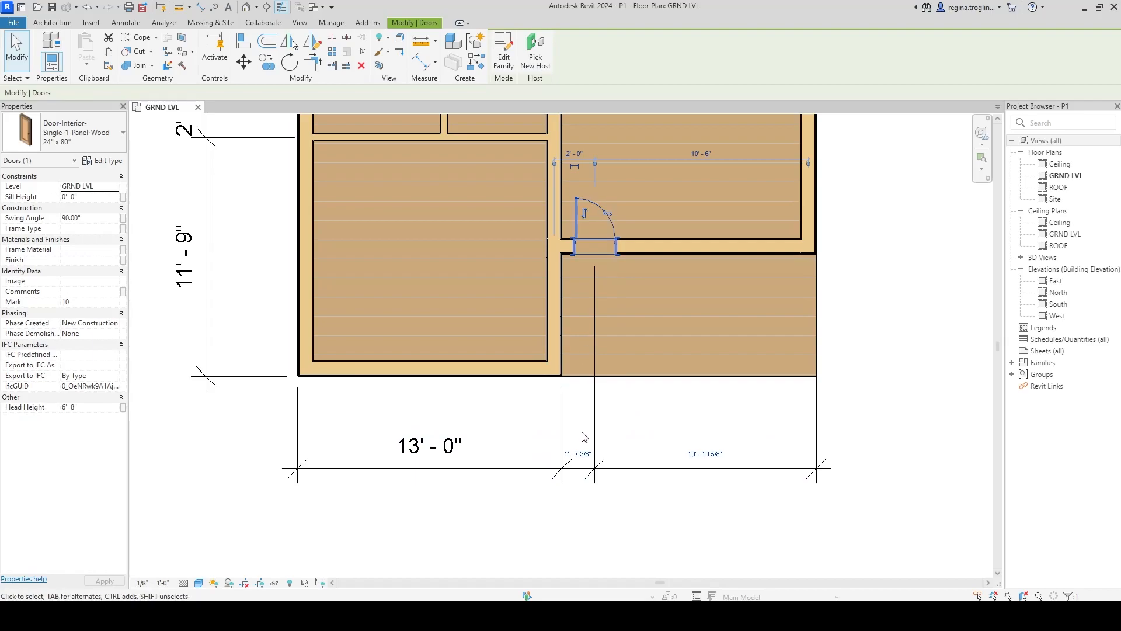
click(586, 453)
click(636, 518)
click(580, 516)
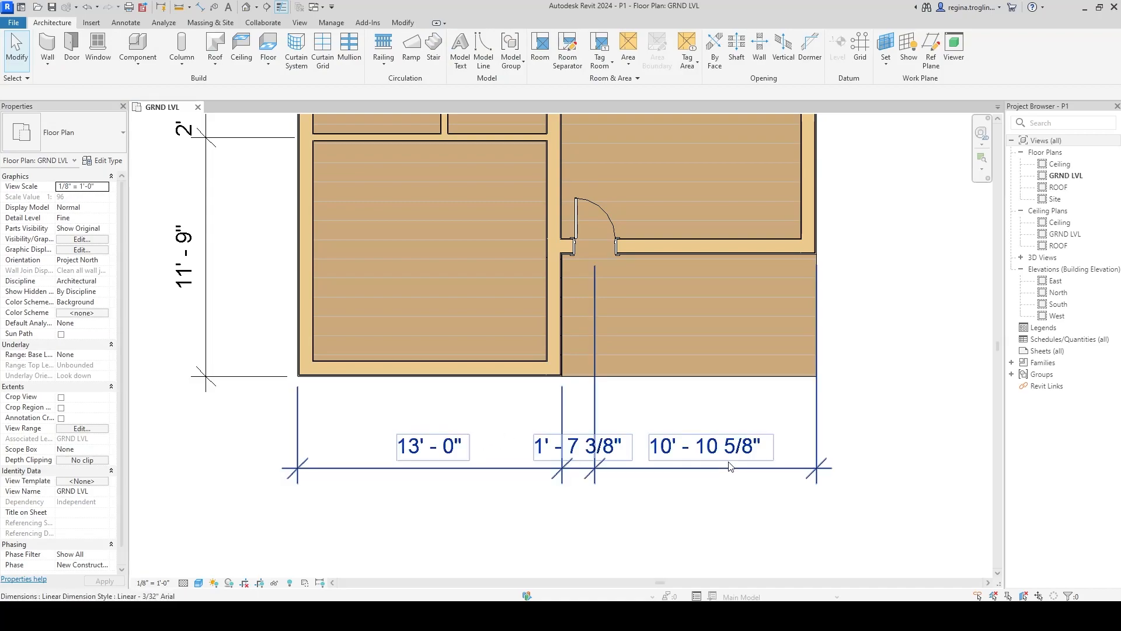
- Set the dimension from Bedroom #1's porch-side wall face to the entry door's centre to 2'-0"
click(593, 241)
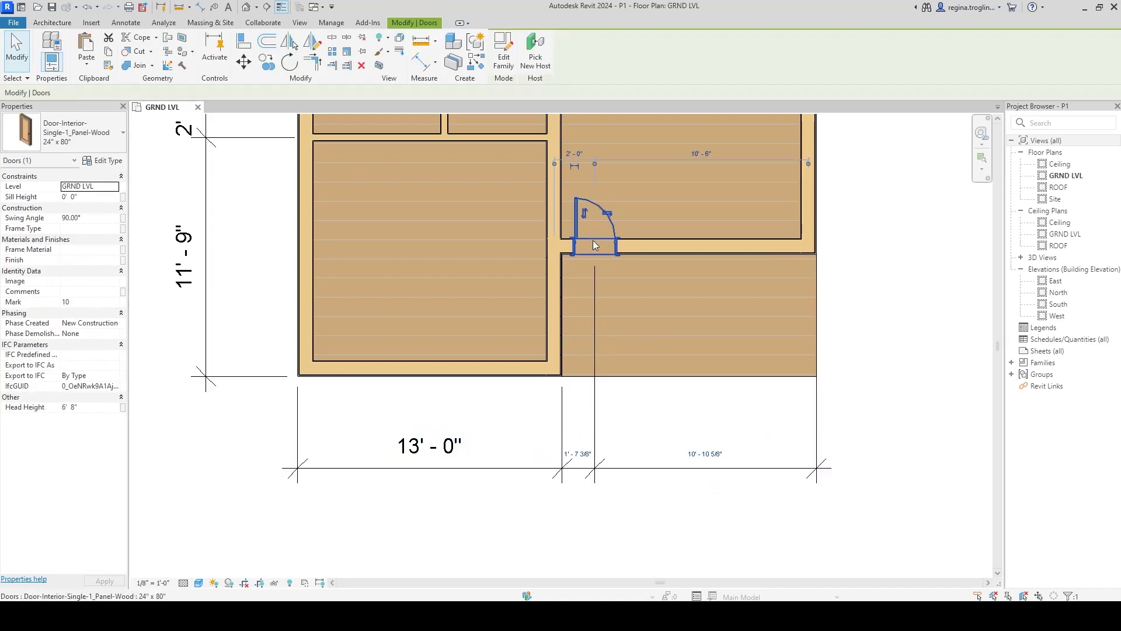
click(582, 463)
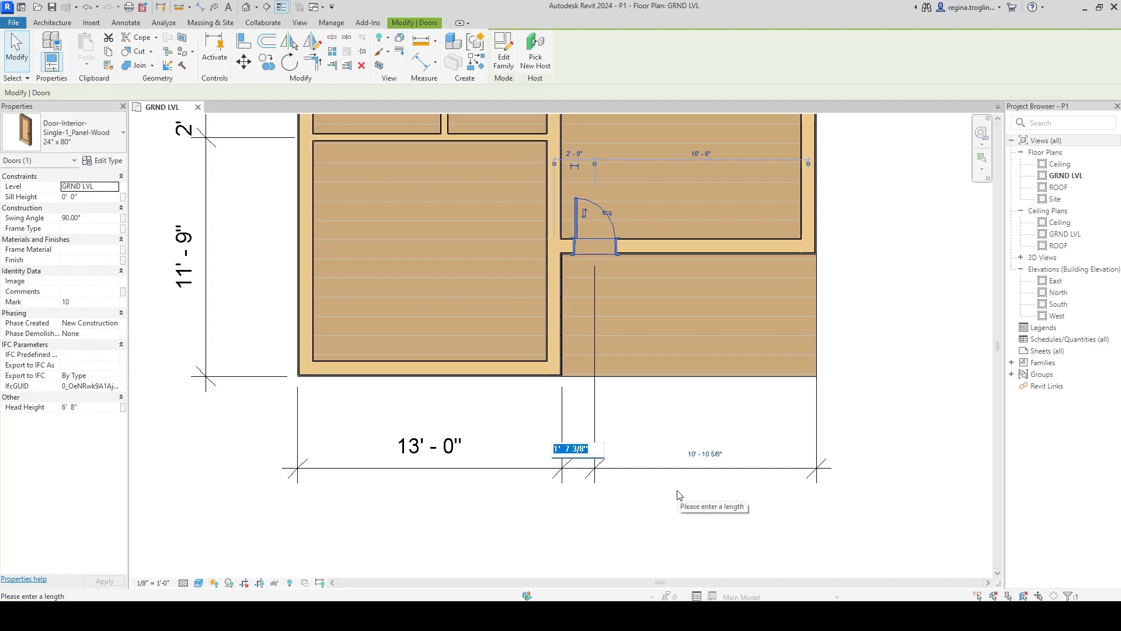
text(2)
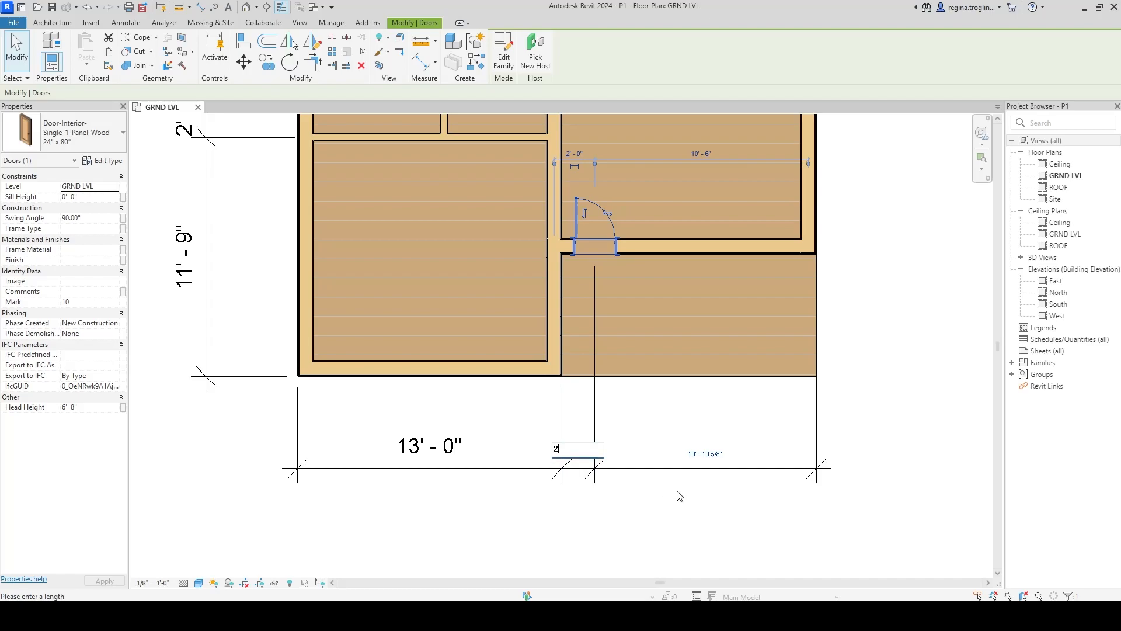
key(Return)
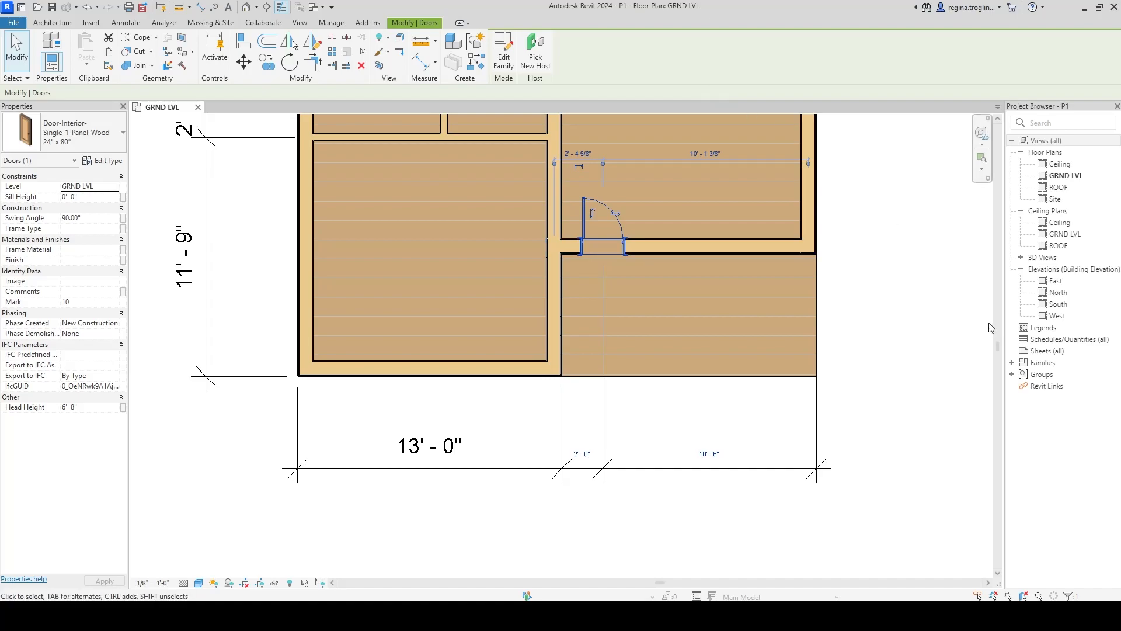
click(955, 309)
- Compare the hall area with the manual, examining the Bedroom #1 hall door and the door schedule's type 2 entry
middle_drag(956, 309, 951, 386)
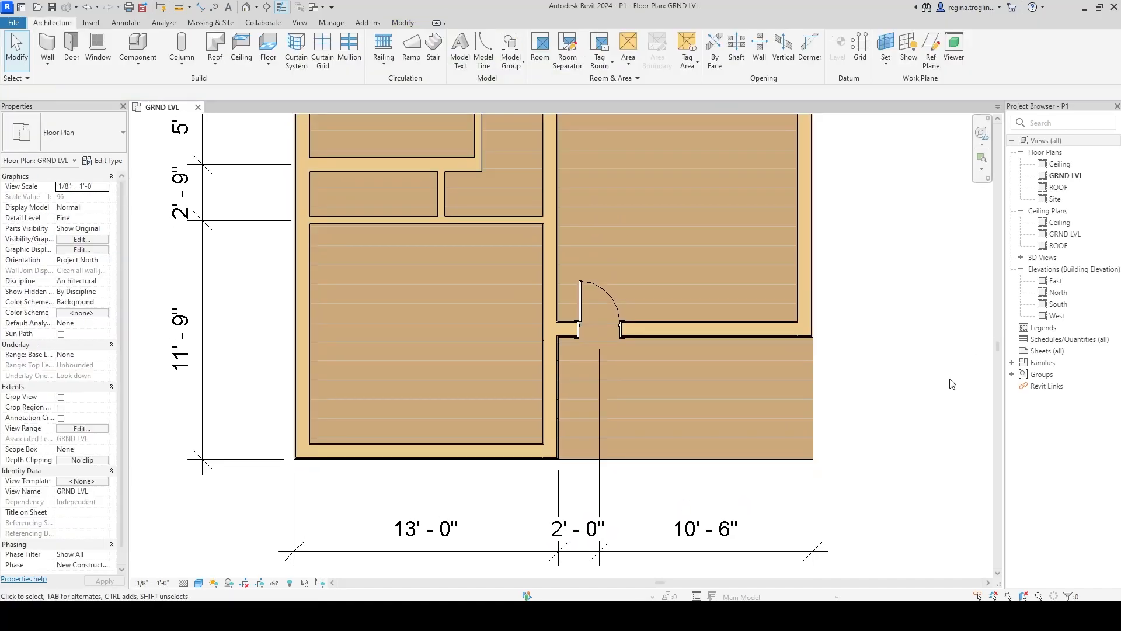
scroll(951, 382, down, 1)
middle_drag(934, 303, 939, 524)
scroll(608, 370, up, 3)
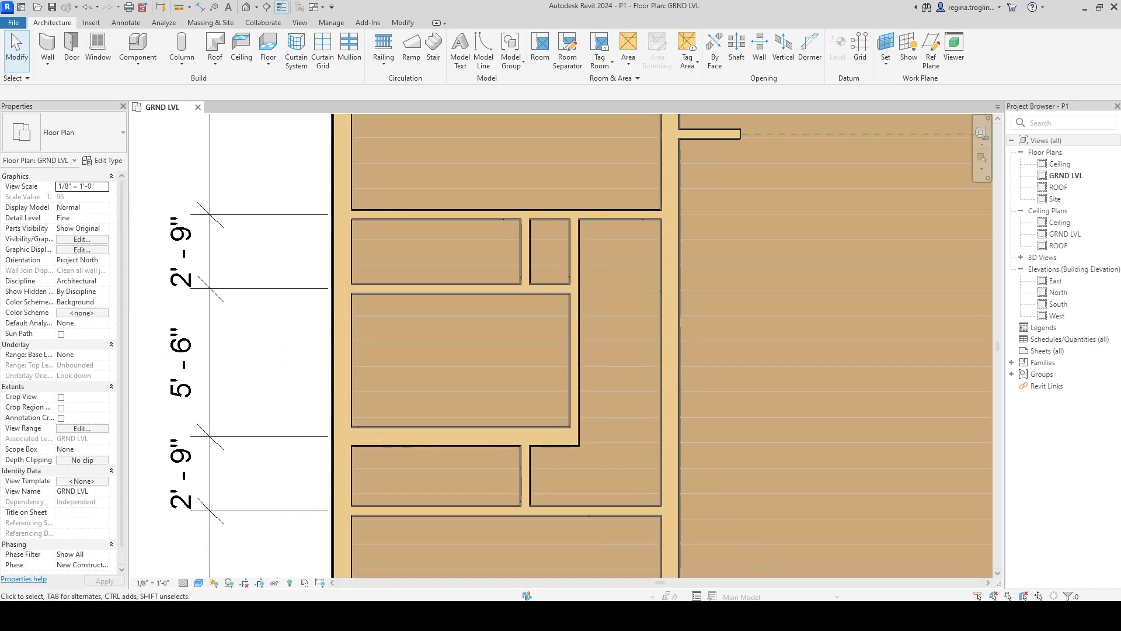
key(alt+Tab)
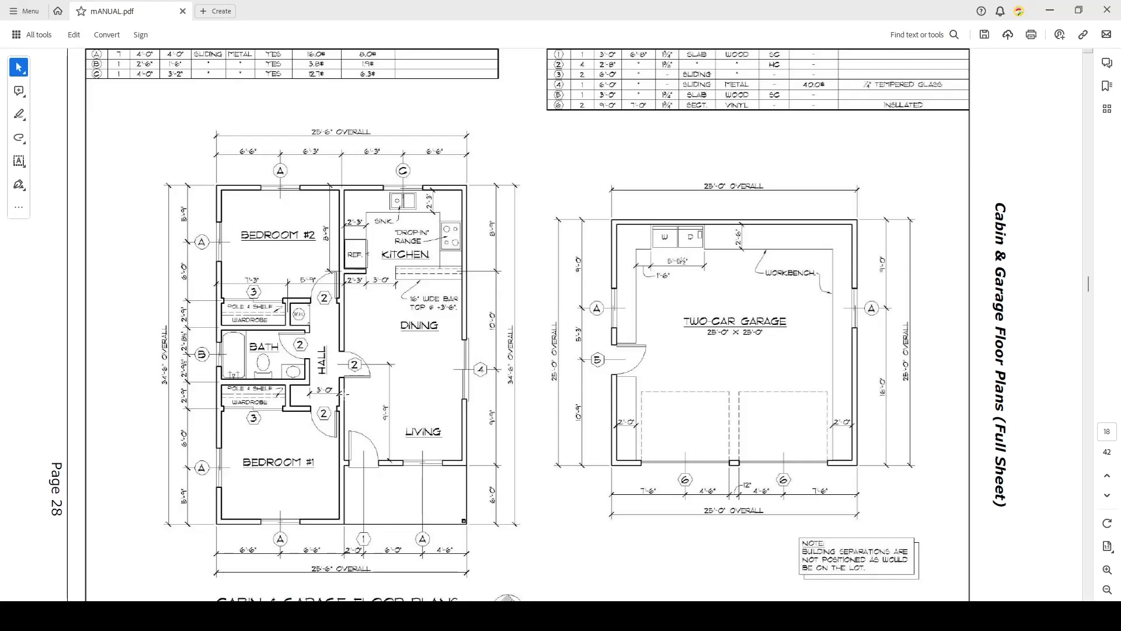
drag(304, 397, 348, 445)
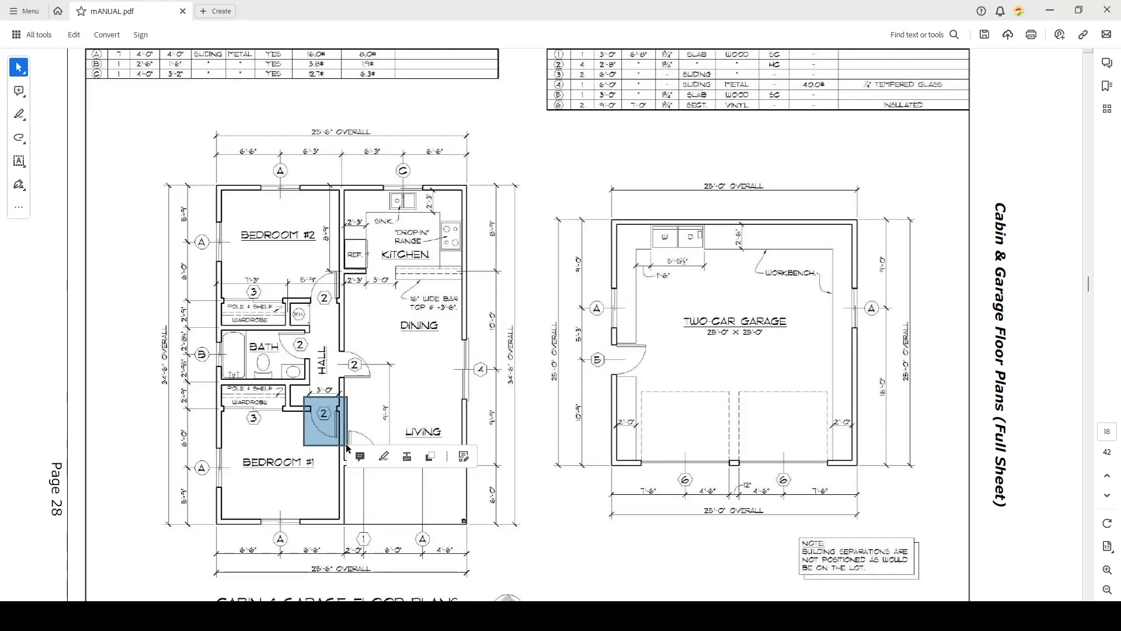
drag(591, 65, 661, 70)
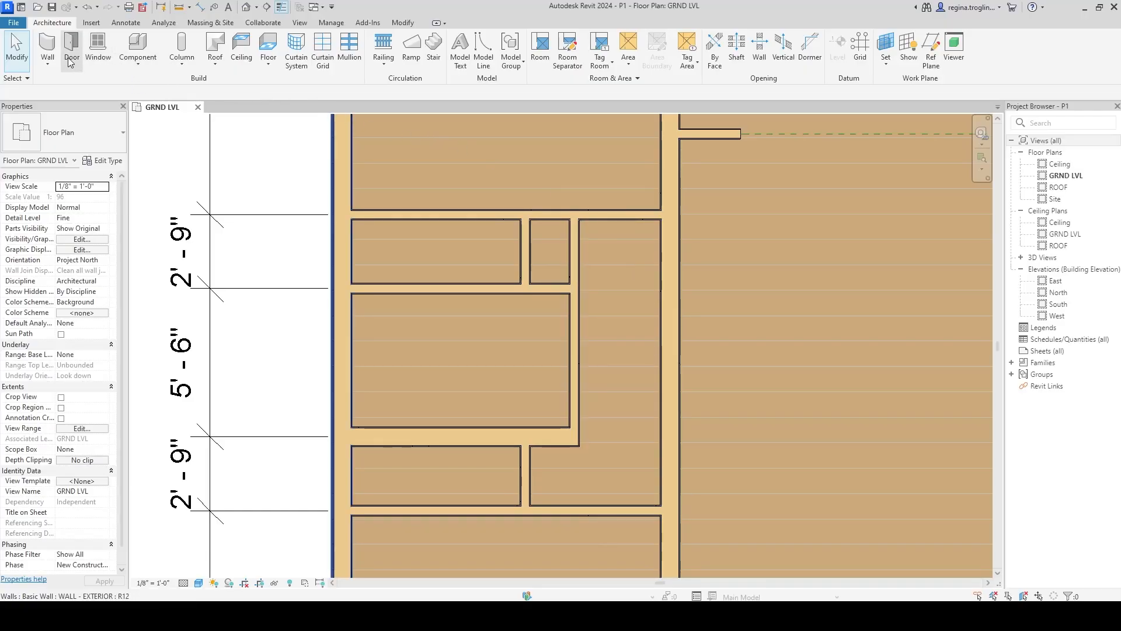
- Load the Door-Interior-Single-6_Panel-Wood family from the Residential folder with only the 30" x 80" type
click(70, 47)
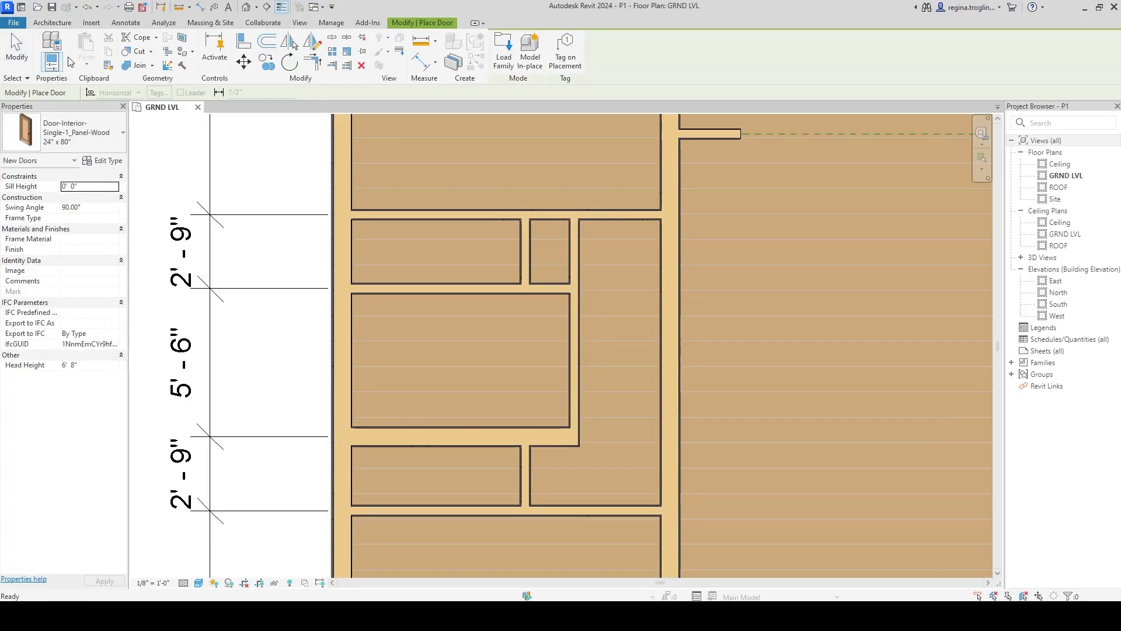
click(508, 56)
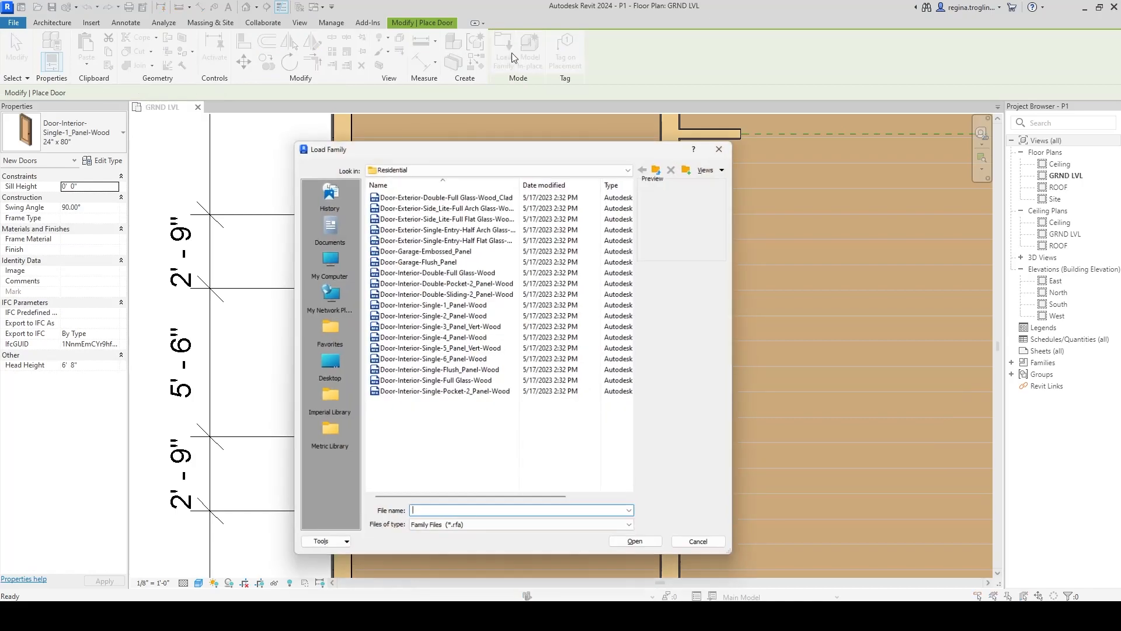
click(489, 362)
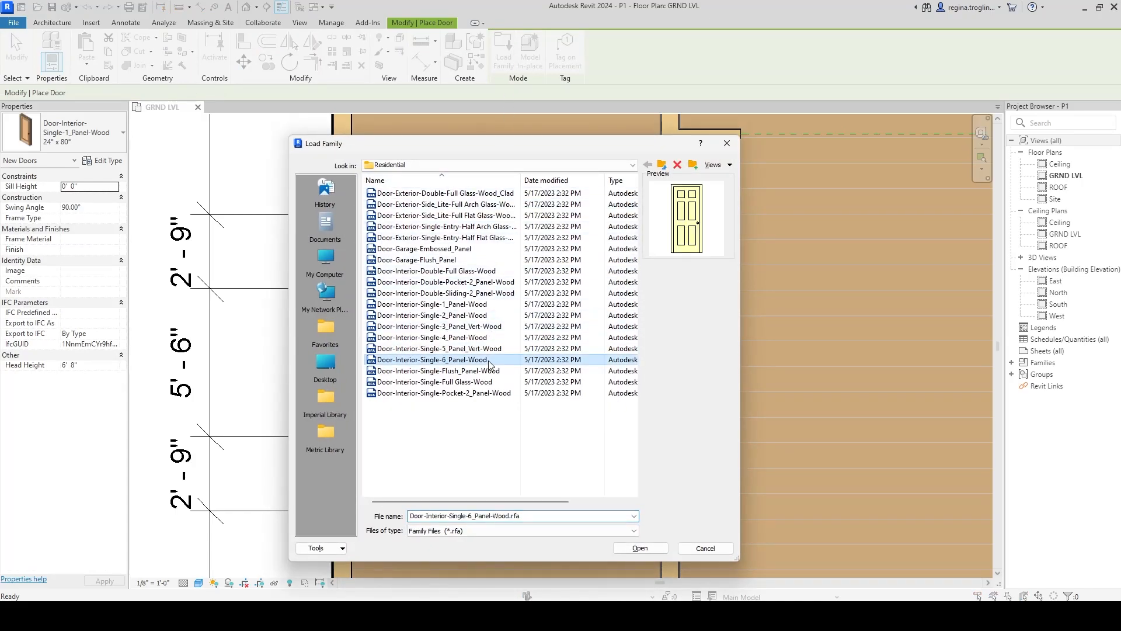
click(655, 547)
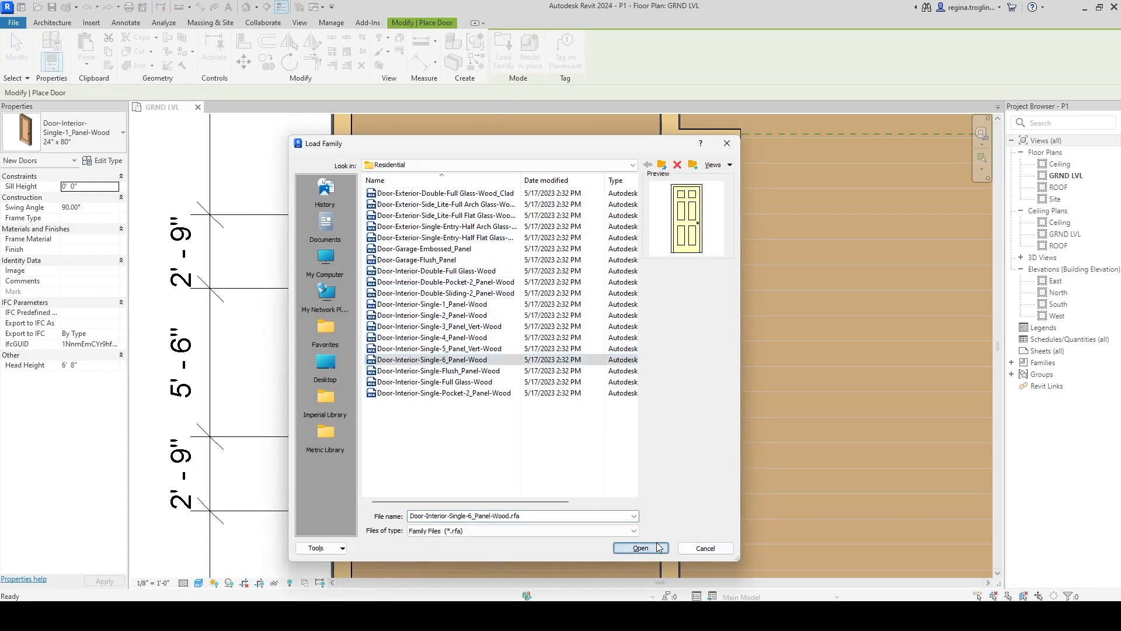
click(470, 244)
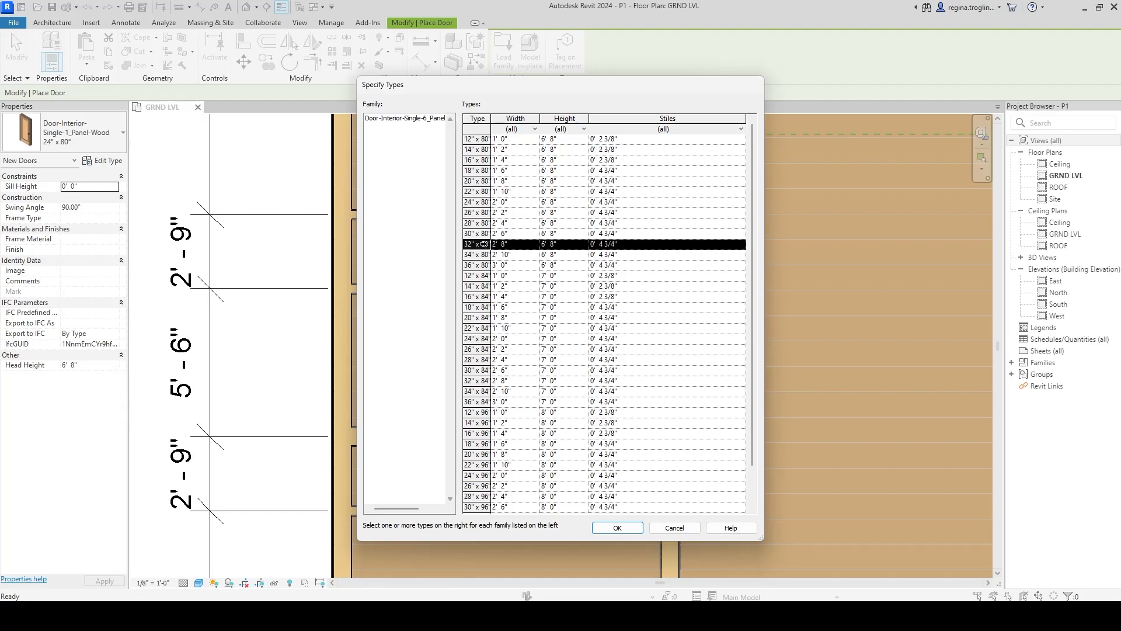
click(468, 233)
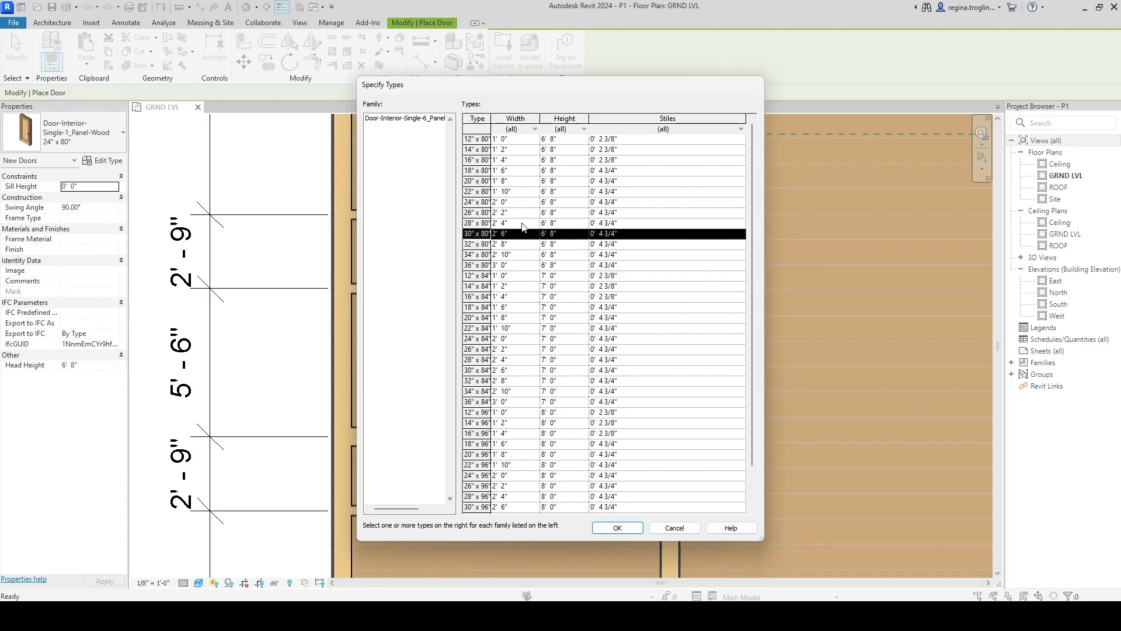
click(629, 527)
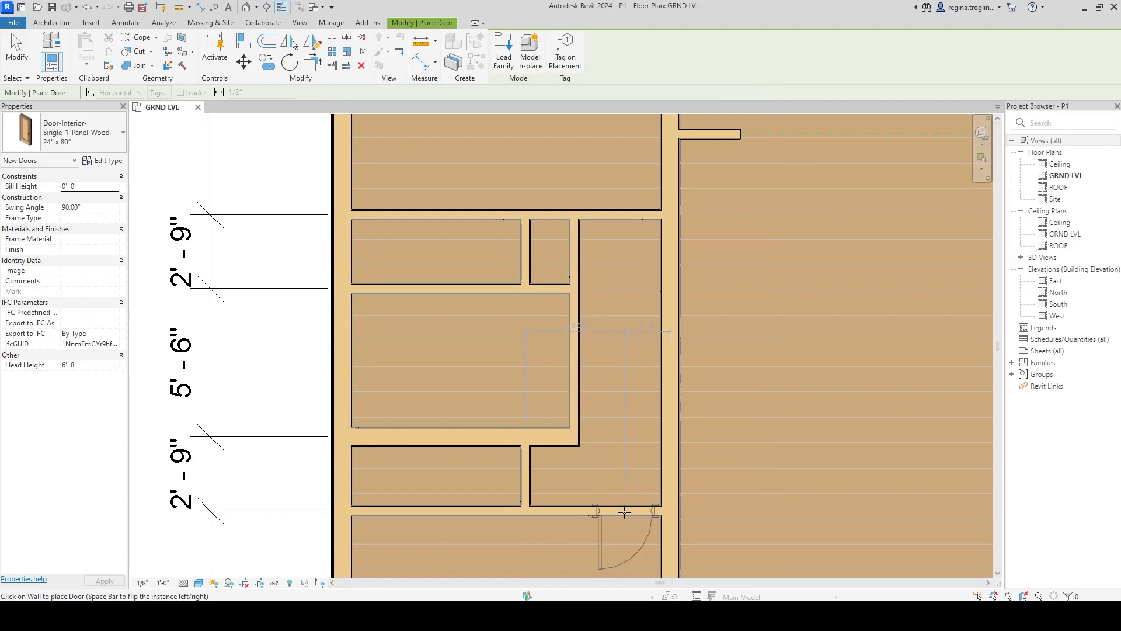
- Place Door-Interior-Single-1_Panel-Wood 24" x 80" doors in the Bedroom #1 and Bedroom #2 hall walls, each swinging into its bedroom
click(625, 512)
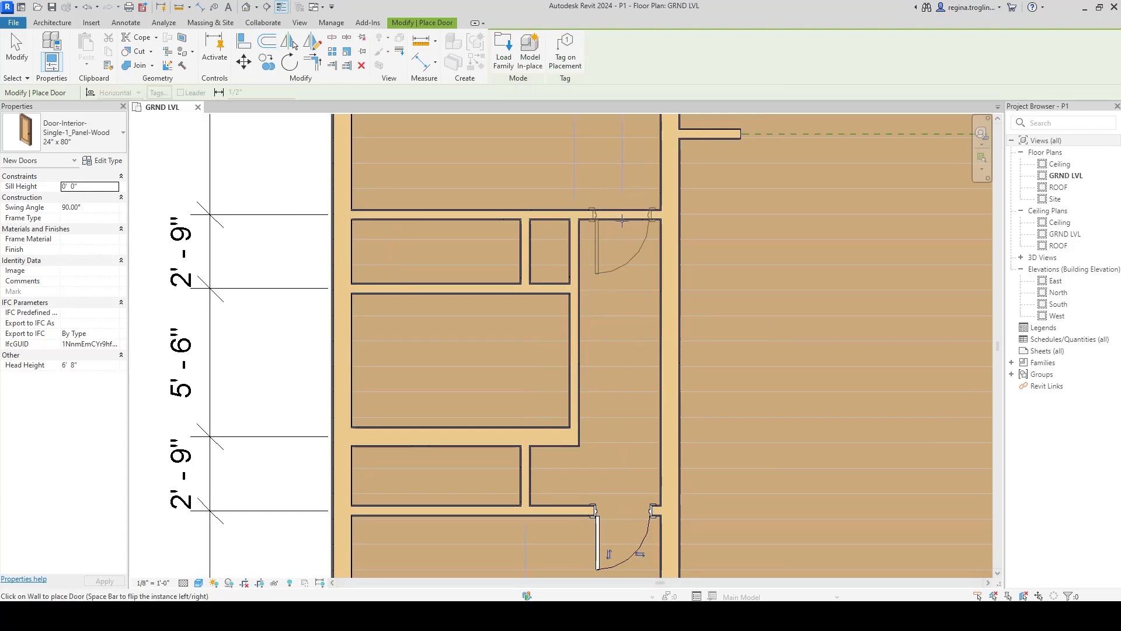
click(621, 213)
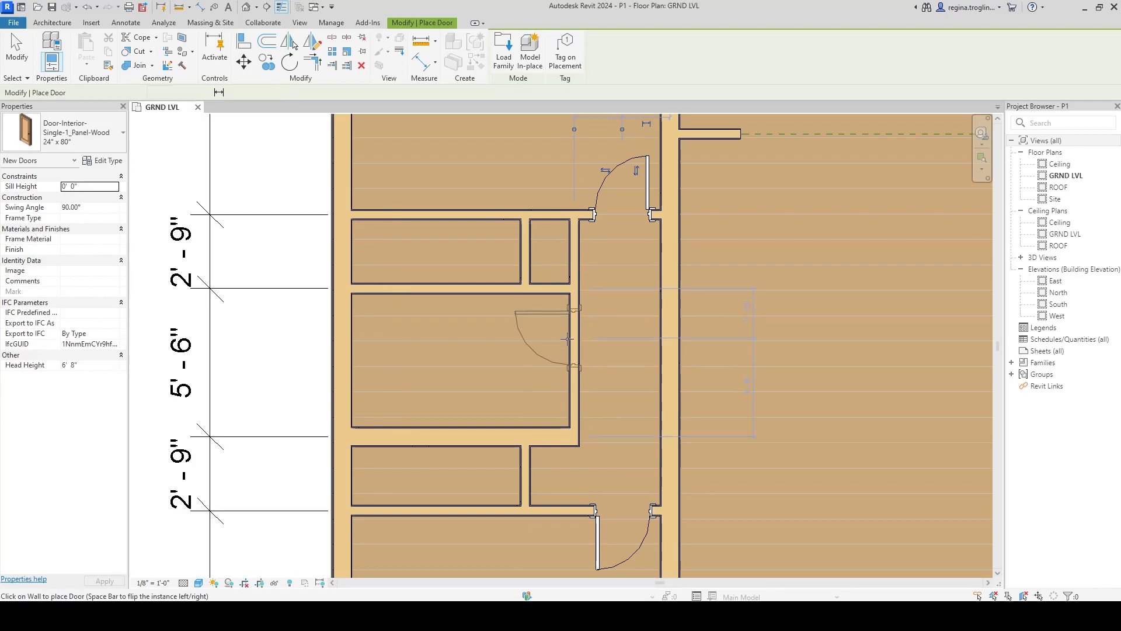
- Place a 24" x 80" single-panel door in the hall wall of the room between the closets, swinging into that room
click(570, 337)
key(Escape)
key(Escape)
scroll(643, 327, down, 2)
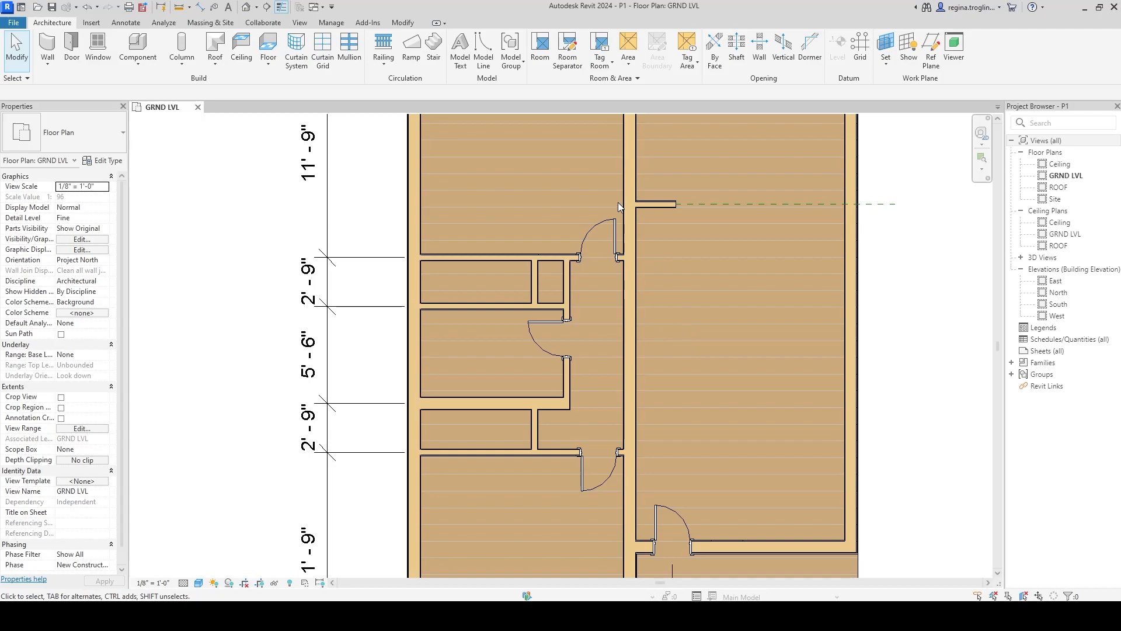
- Add an aligned dimension string from one hall wall face through the upper bedroom door's centre to the opposite hall wall face
scroll(618, 206, up, 2)
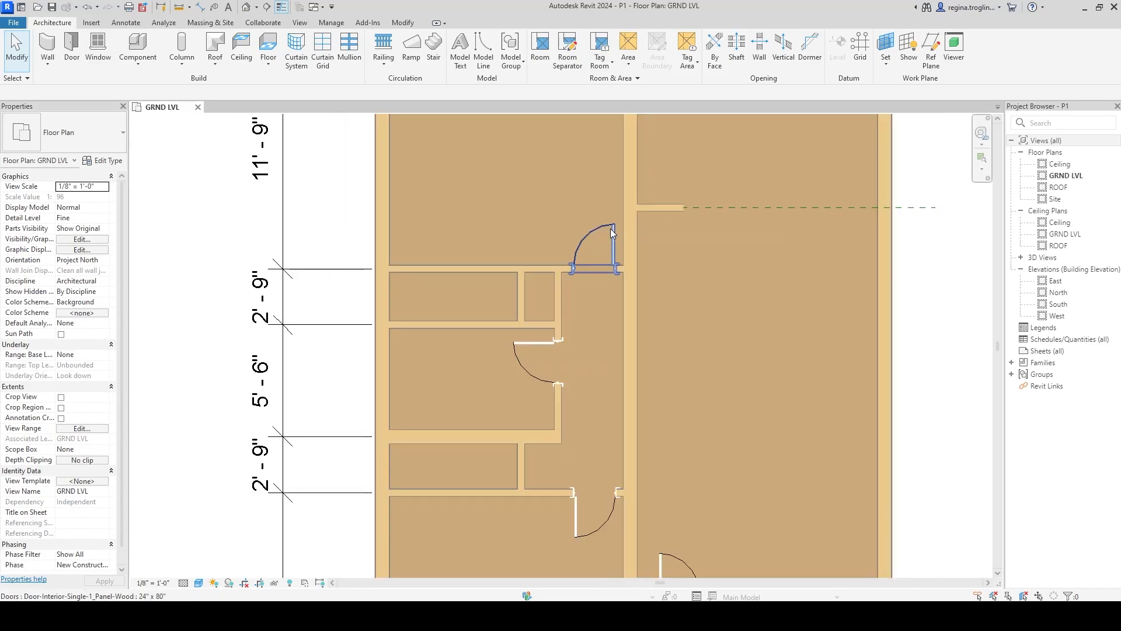
click(590, 264)
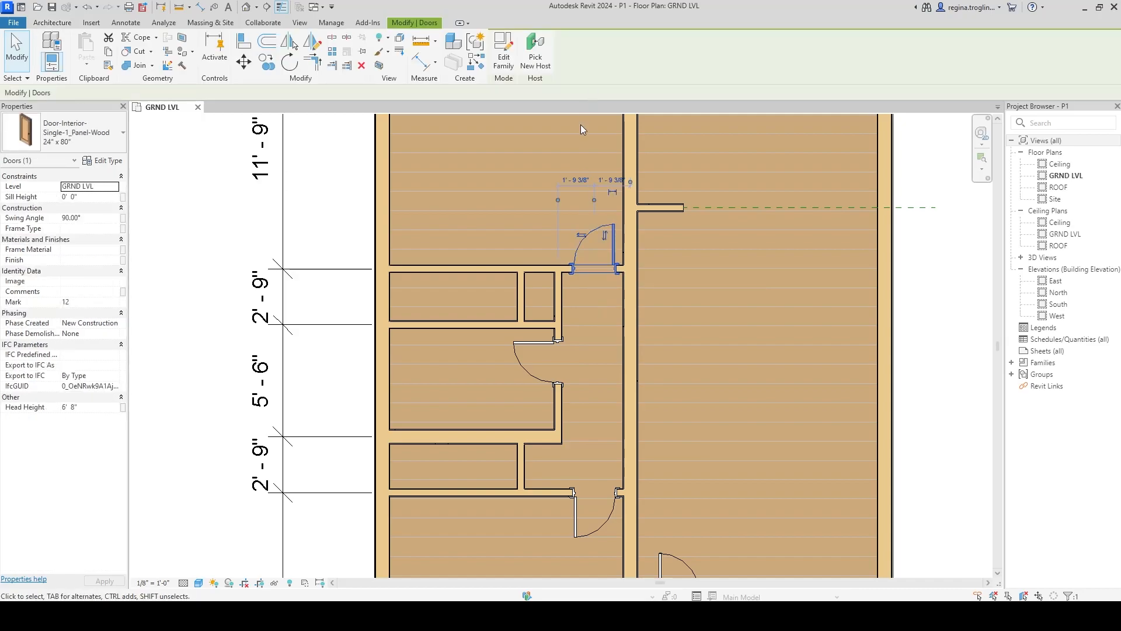
scroll(587, 173, up, 4)
middle_drag(624, 438, 616, 417)
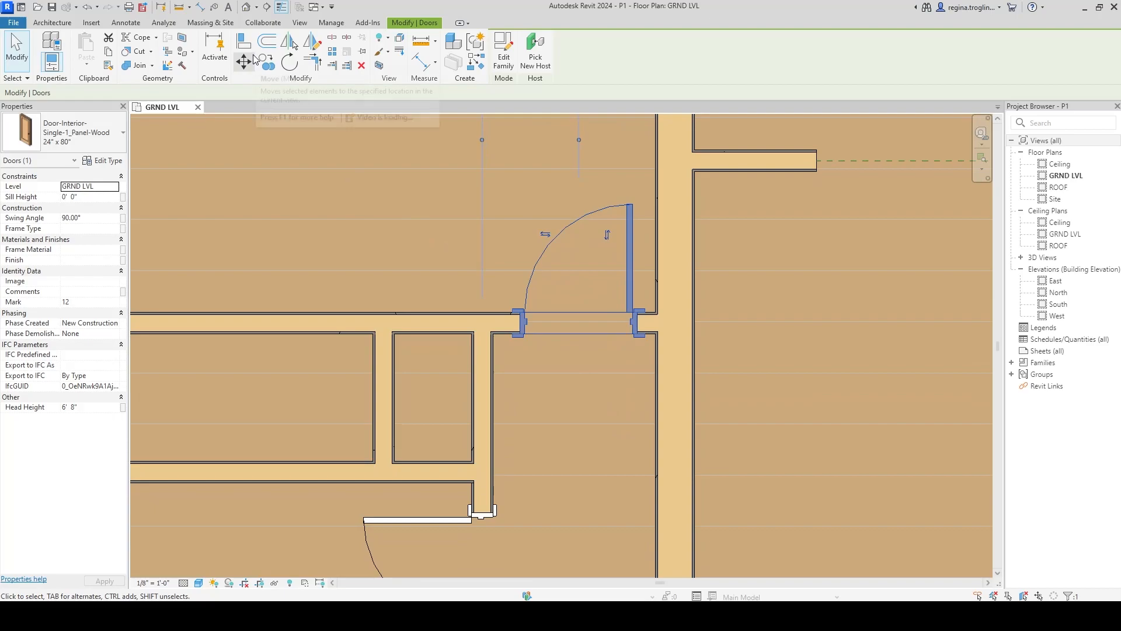
click(201, 8)
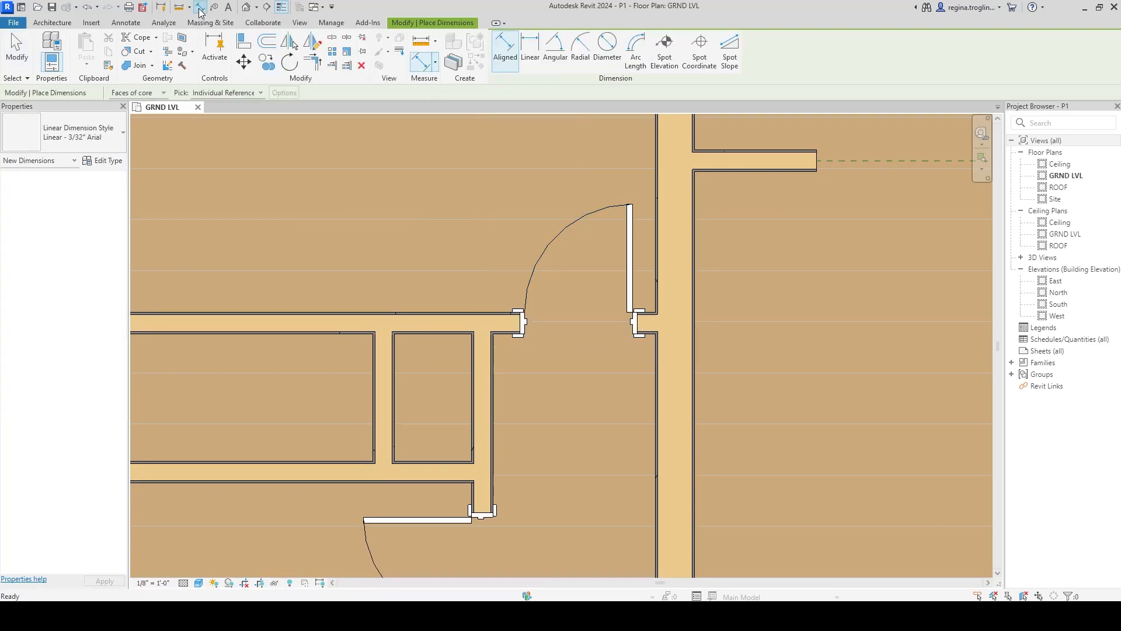
click(496, 390)
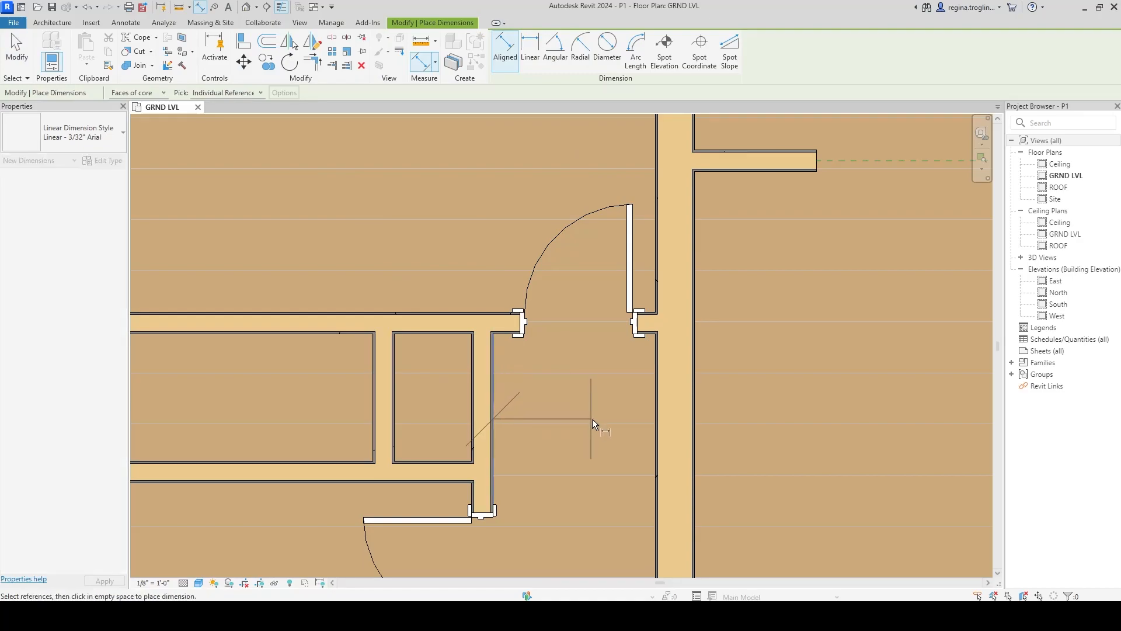
click(581, 281)
click(654, 438)
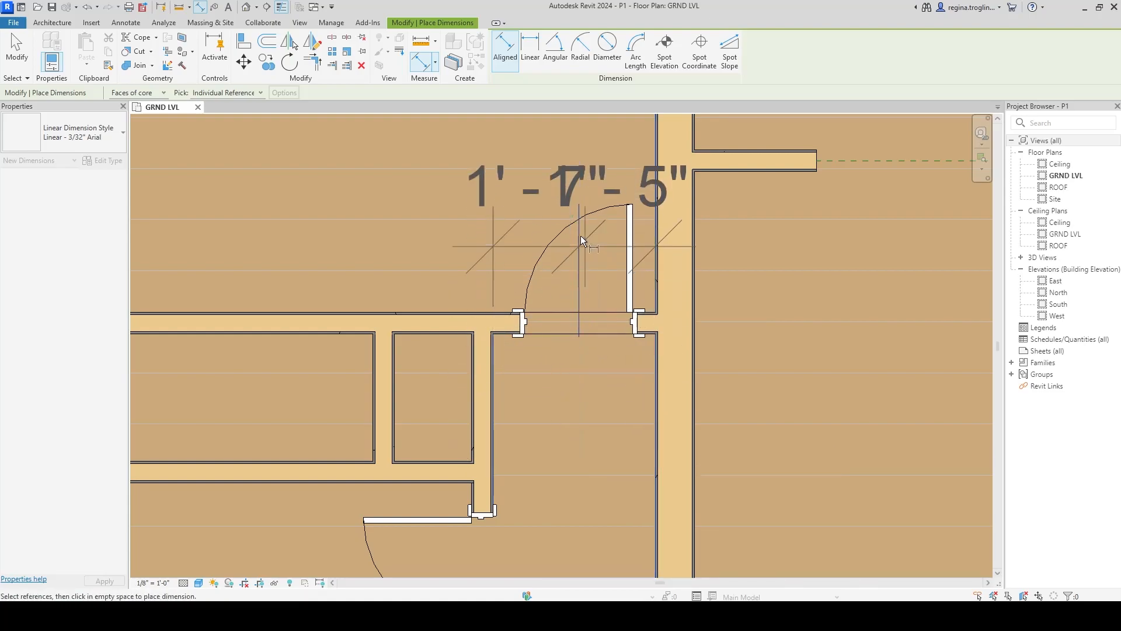
click(340, 188)
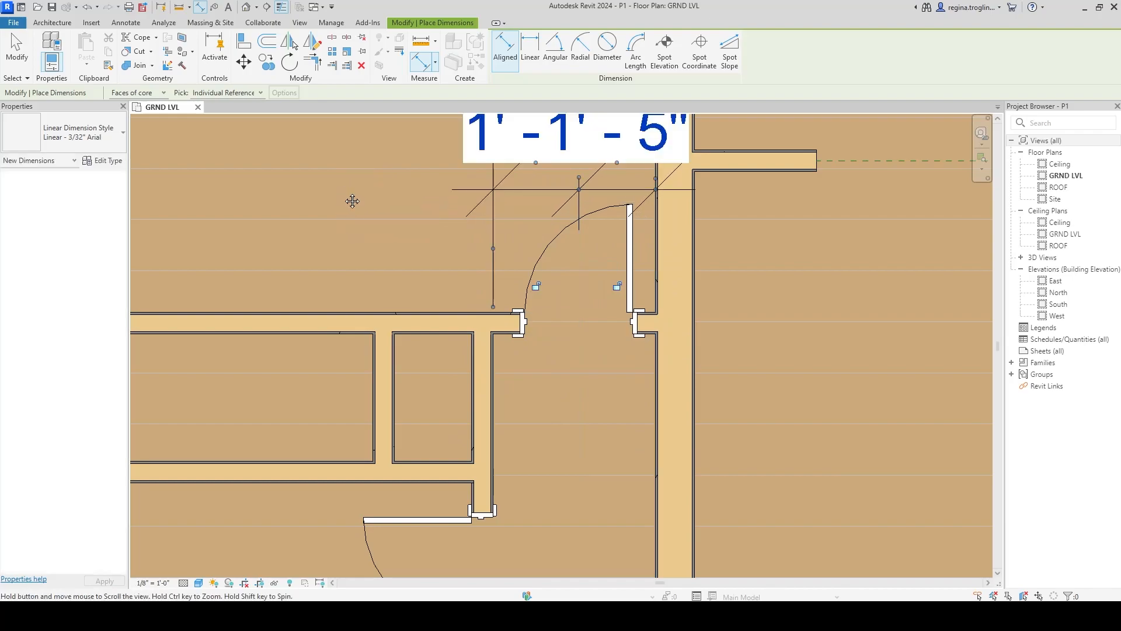
- Apply the equality constraint to the dimension string so the upper bedroom door is centred in the hall
middle_drag(352, 198, 338, 376)
scroll(338, 376, down, 2)
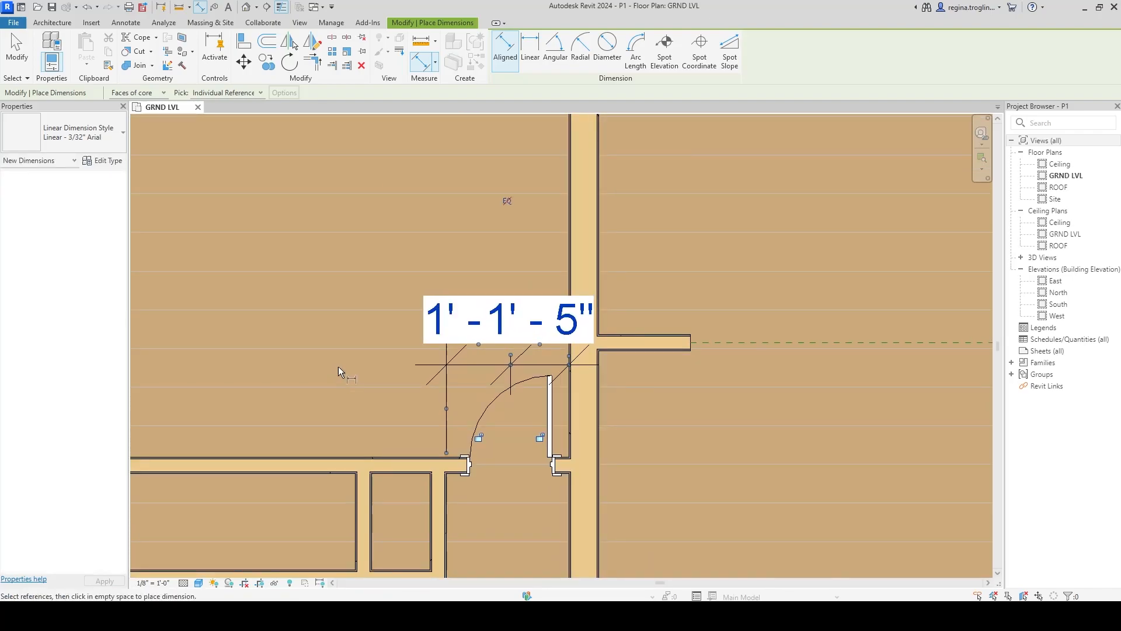
click(506, 202)
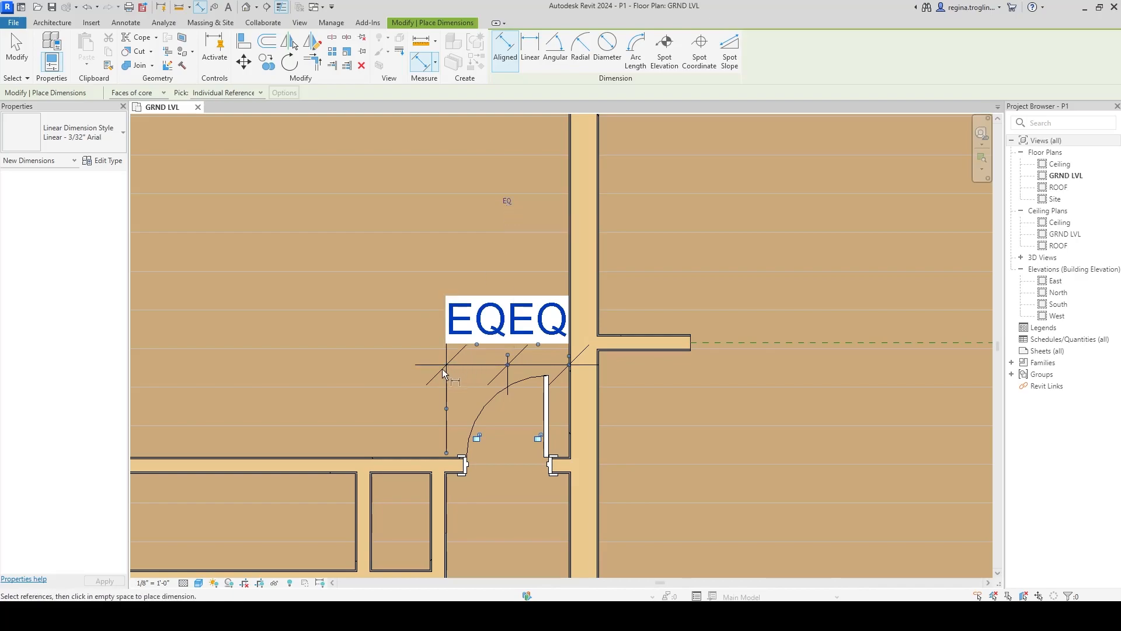
key(Escape)
key(Escape)
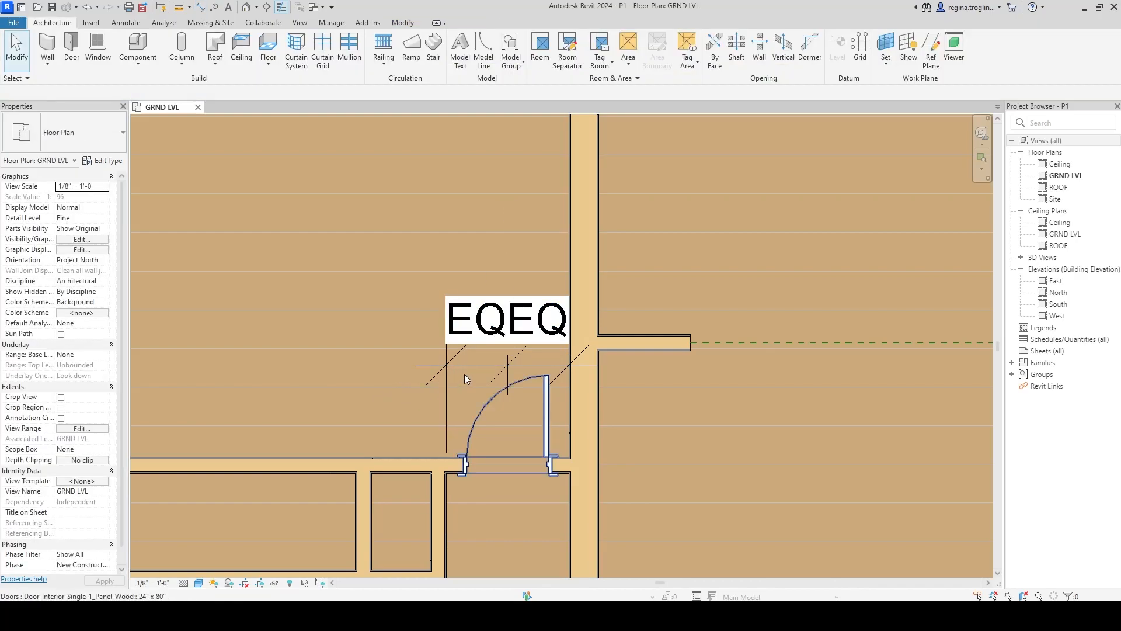
- Hide the upper bedroom door's equality dimension in the plan view
click(524, 364)
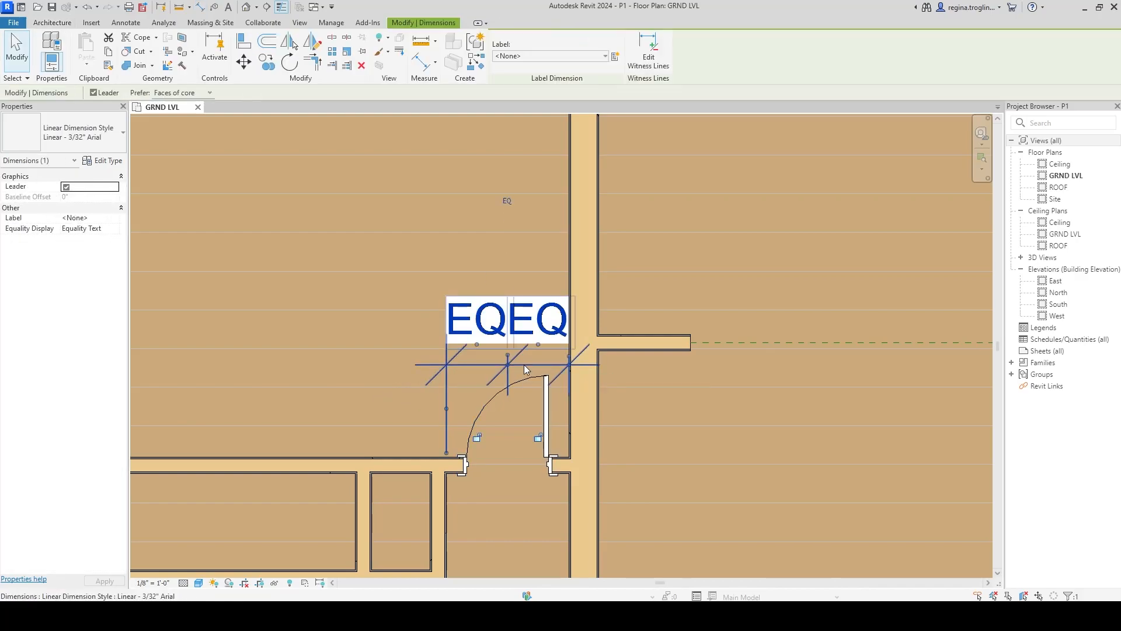
right_click(524, 364)
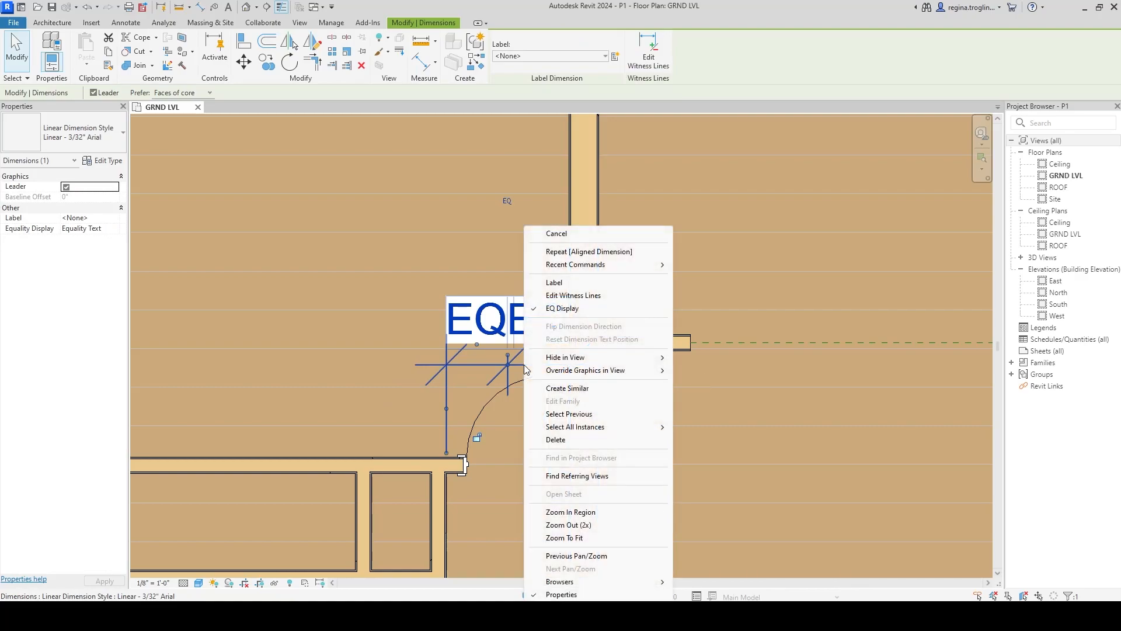
mouse_move(570, 358)
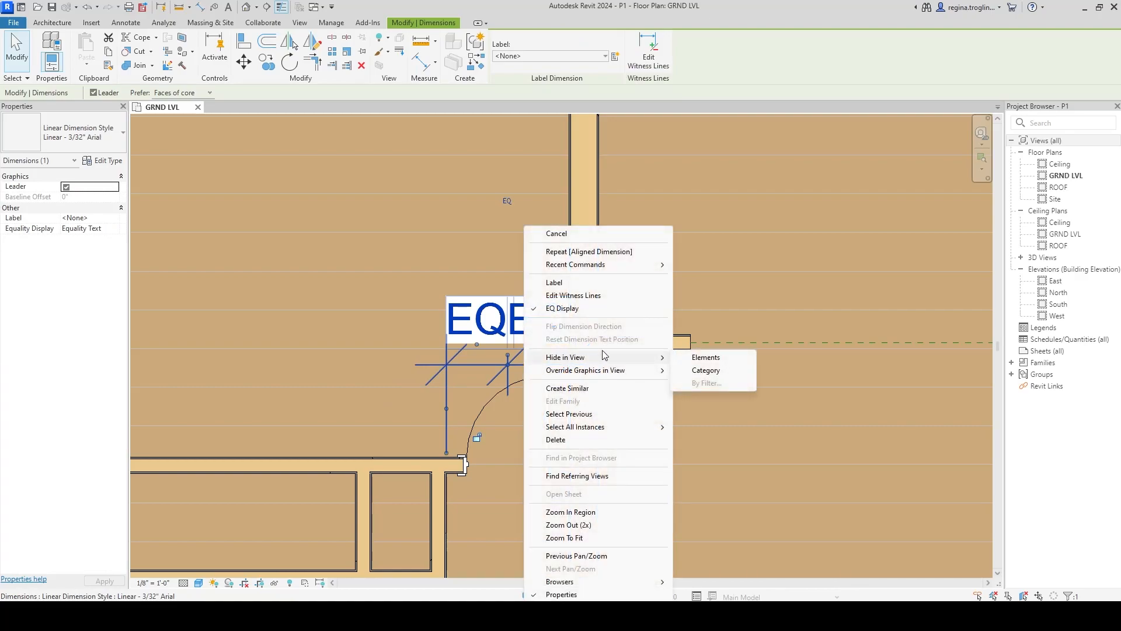
click(725, 370)
middle_drag(641, 528, 665, 317)
scroll(667, 317, down, 3)
middle_drag(707, 384, 661, 318)
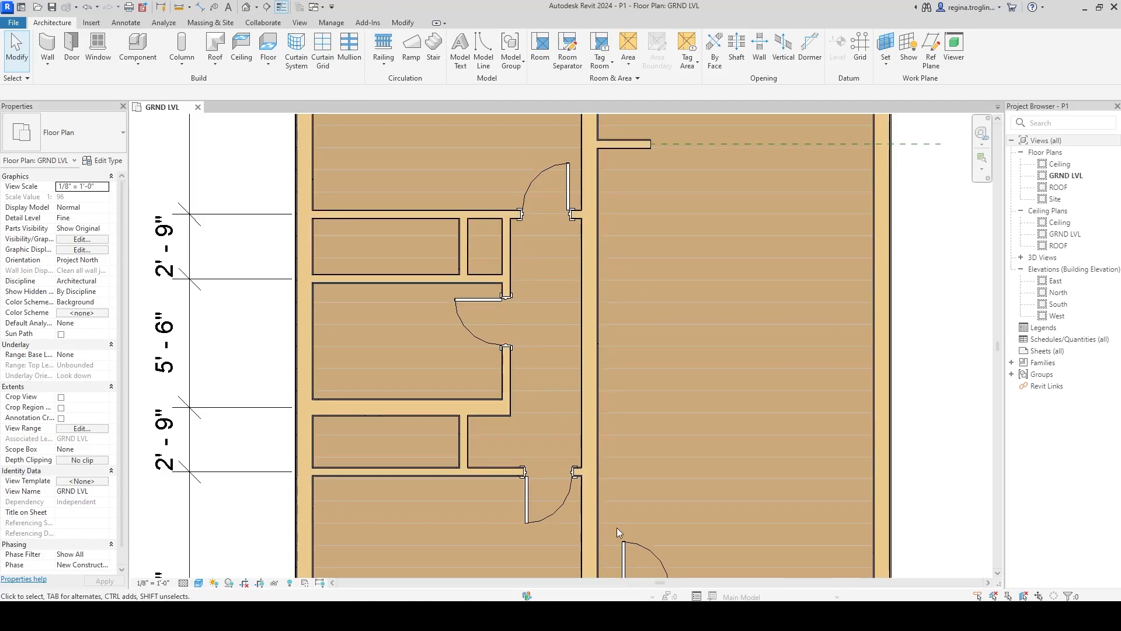
- Flip the hinge side of the lower bedroom door so its leaf opens against the long hall wall
click(549, 494)
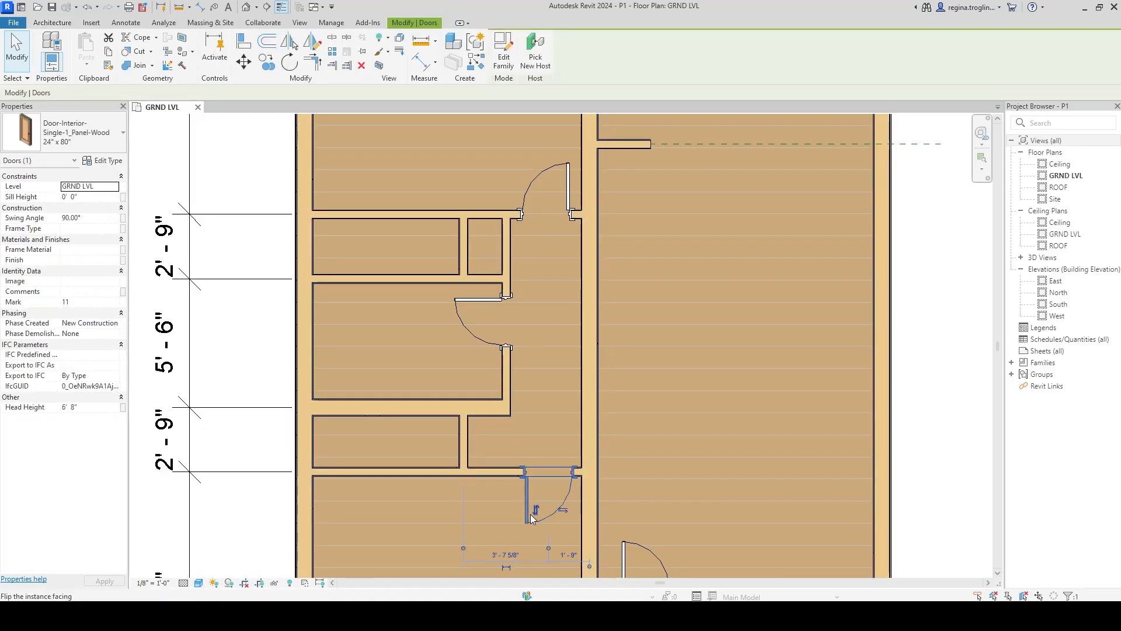
click(563, 512)
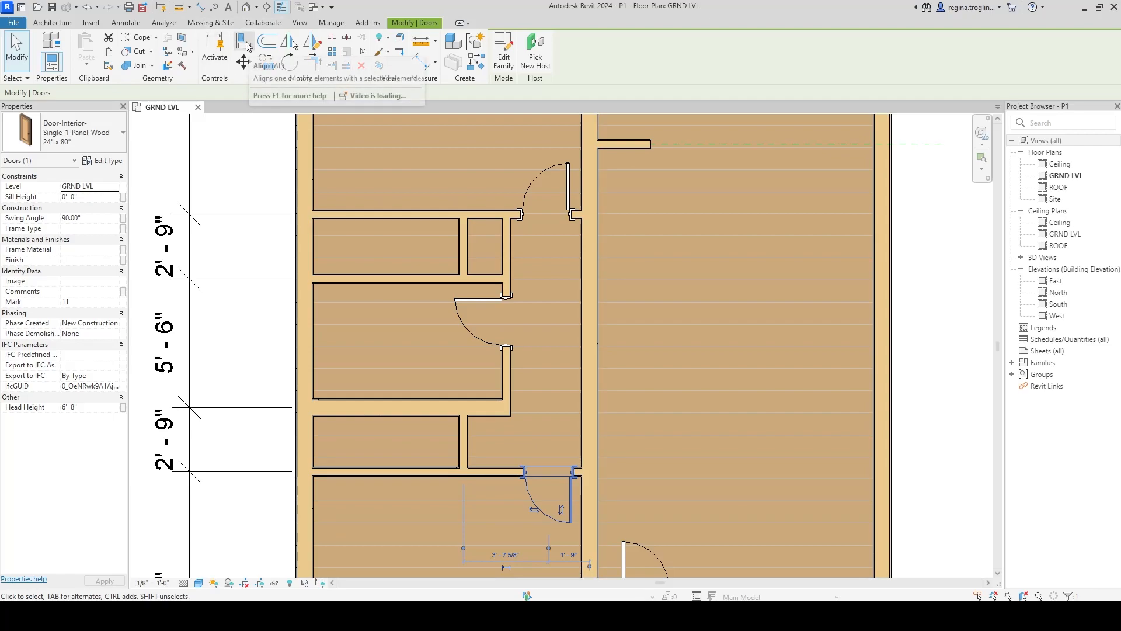
click(264, 164)
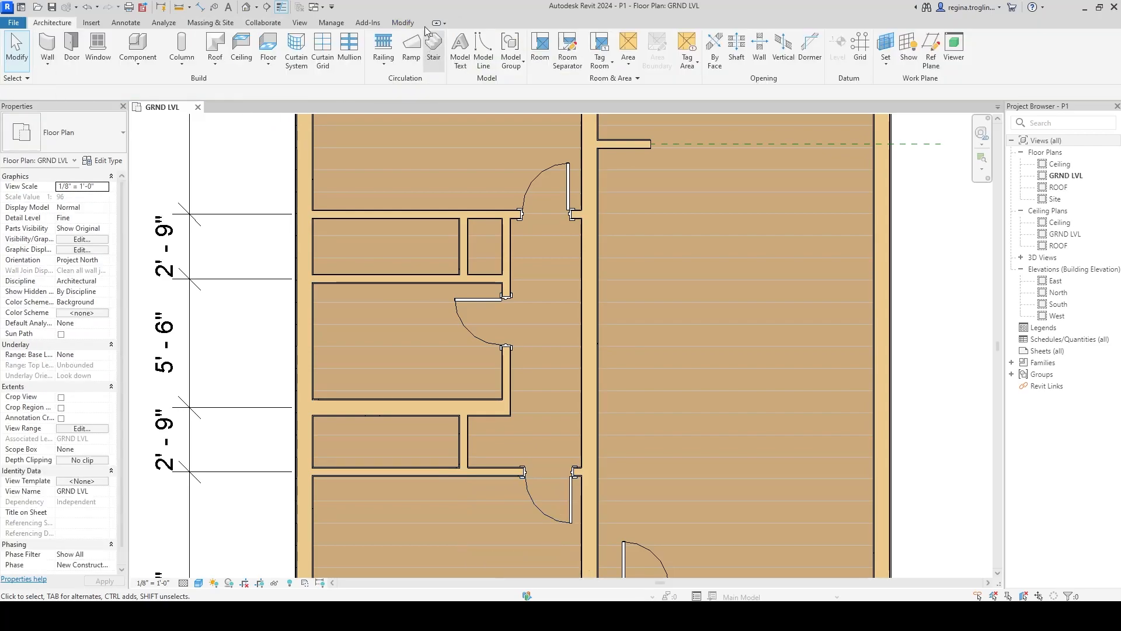
- Align the lower bedroom door's centreline with the upper bedroom door's centreline and lock the alignment
click(402, 24)
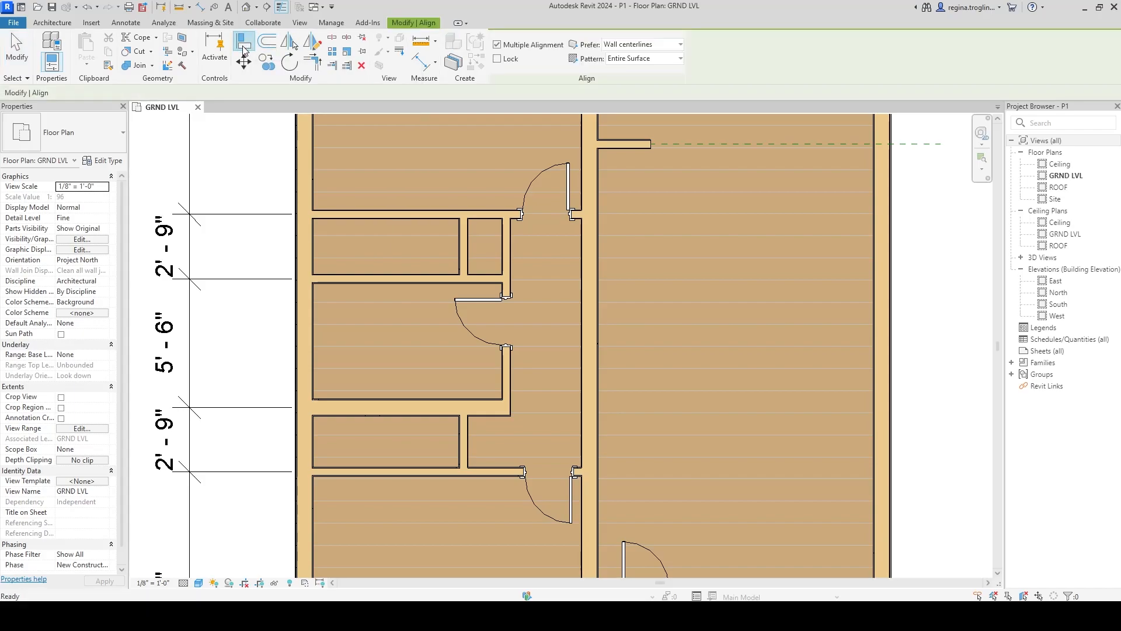
click(545, 213)
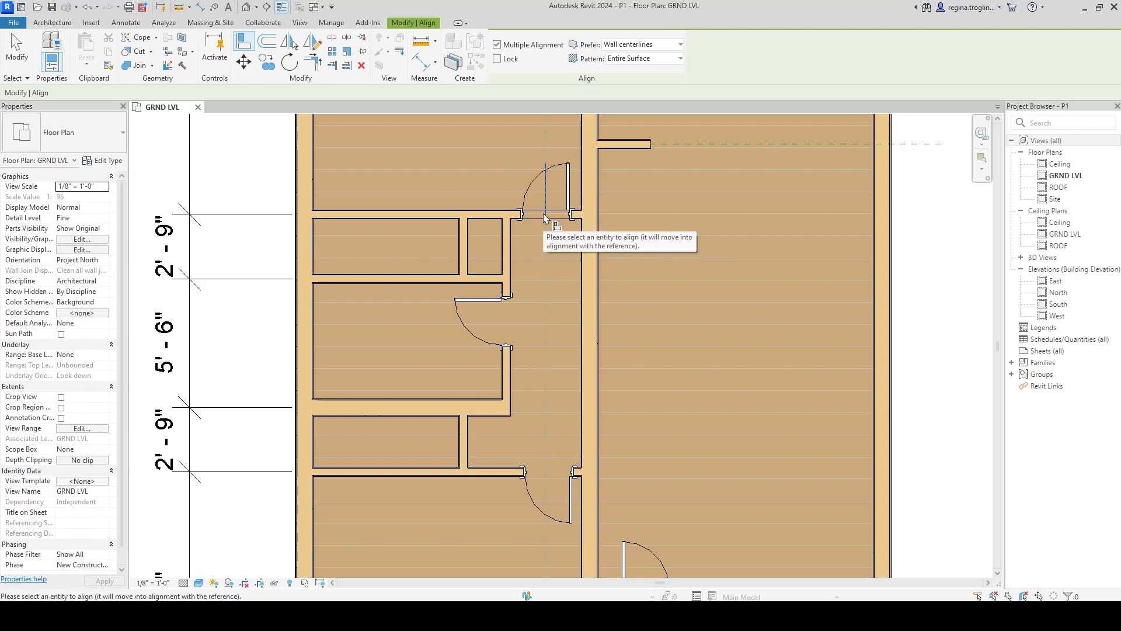
click(549, 500)
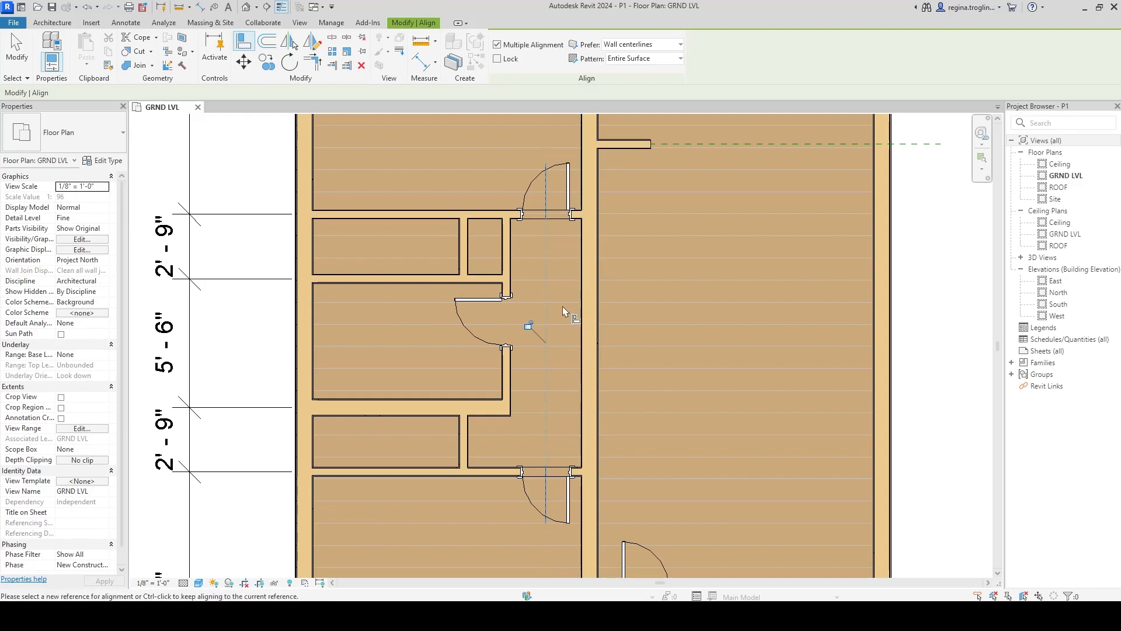
click(528, 327)
key(Escape)
key(Escape)
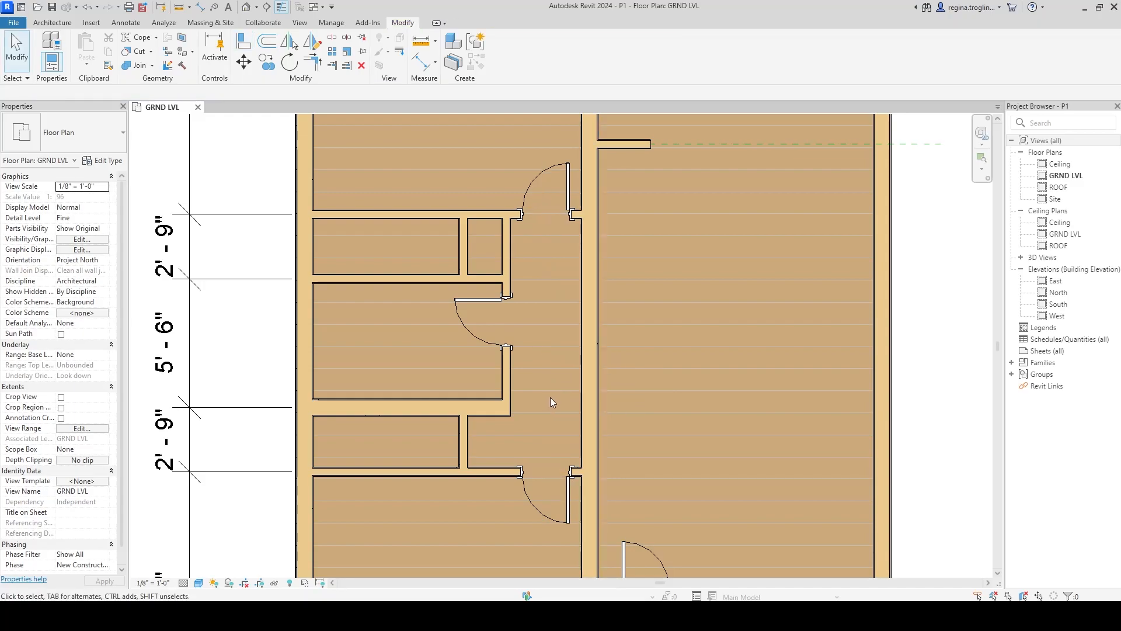
middle_drag(583, 407, 646, 450)
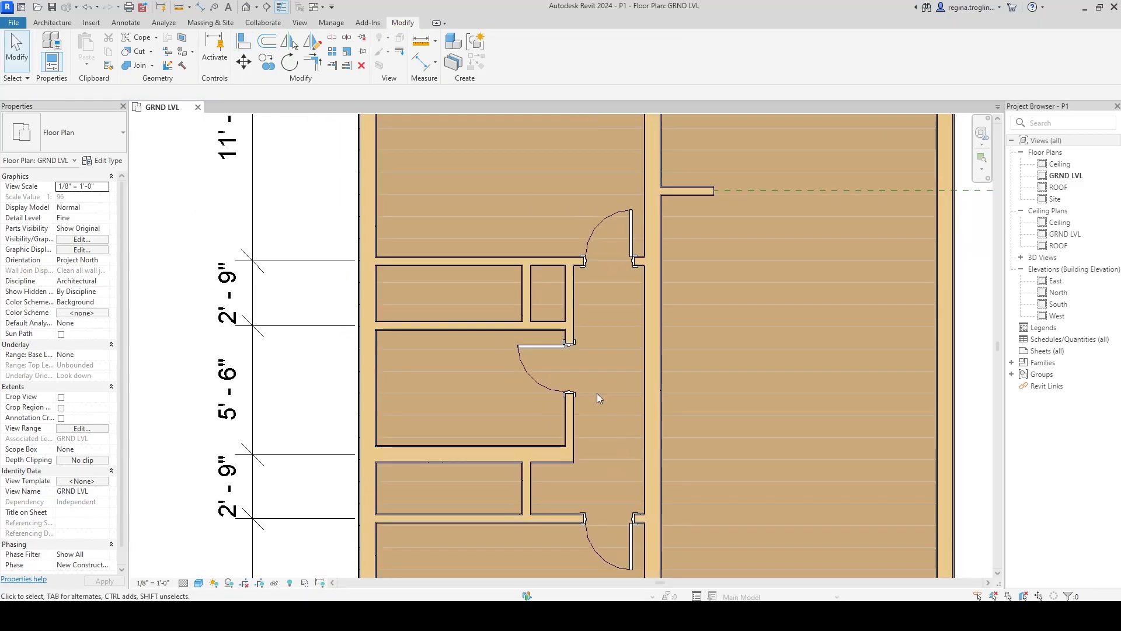
scroll(562, 327, up, 4)
scroll(571, 368, up, 3)
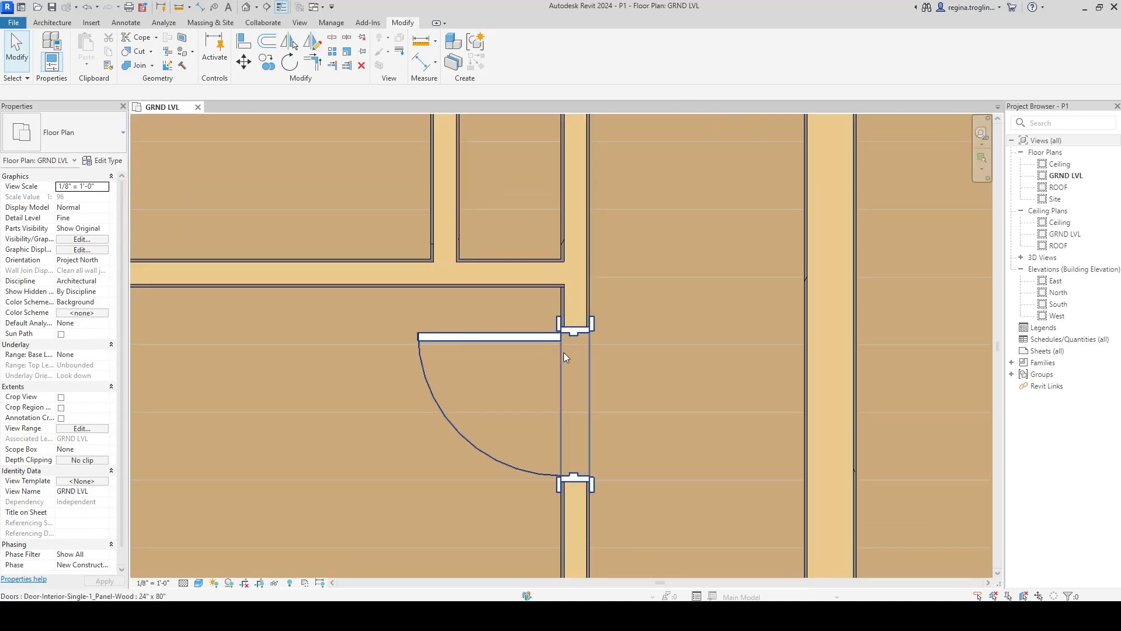
click(564, 352)
scroll(532, 330, up, 2)
scroll(532, 330, up, 2)
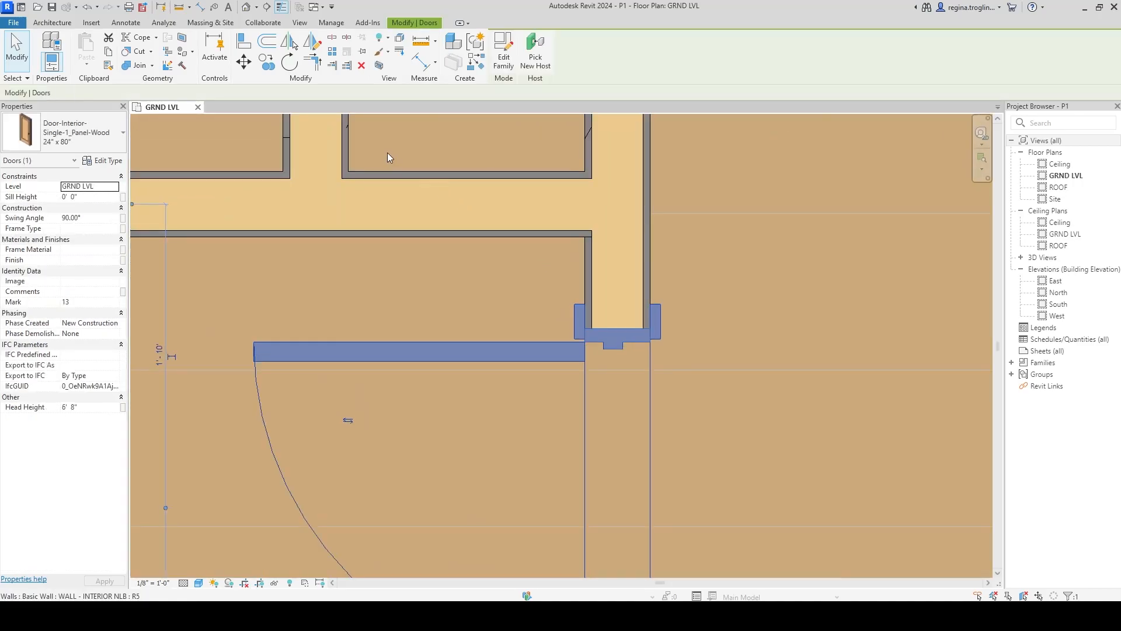
click(450, 314)
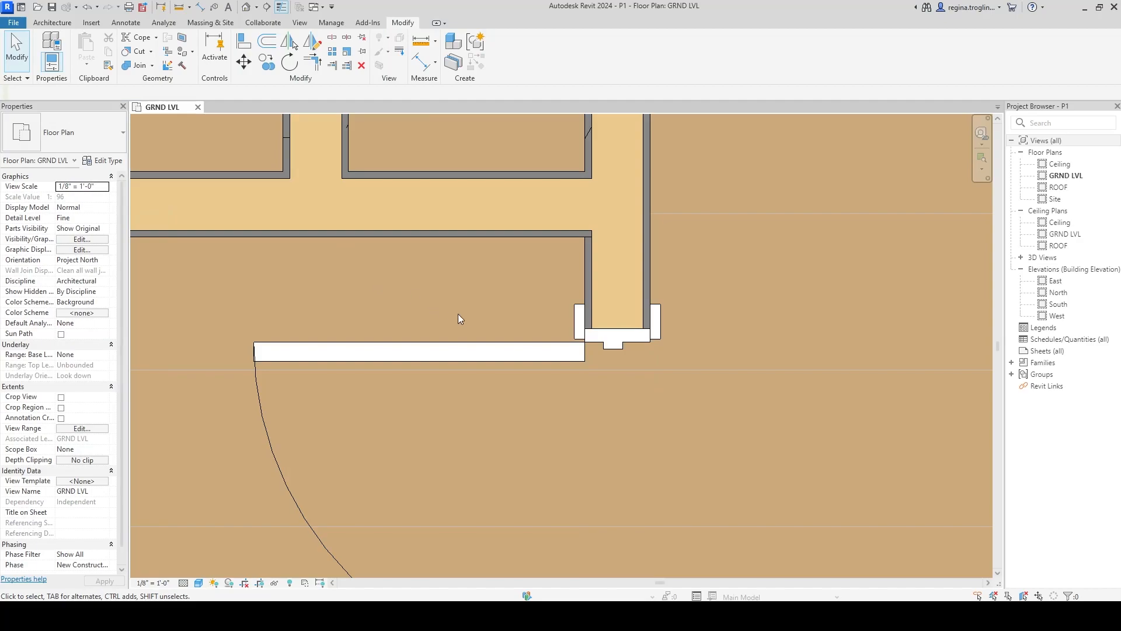
click(60, 21)
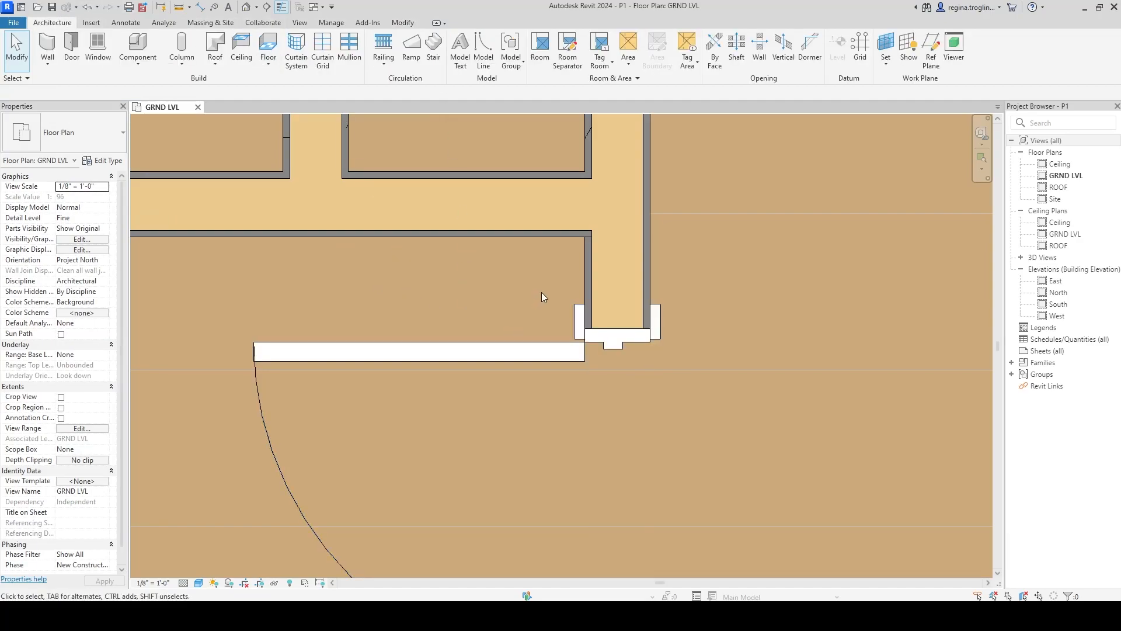
- Move the middle room's door up along its hall wall so its casing endpoint meets the room's inside wall corner
scroll(542, 292, down, 2)
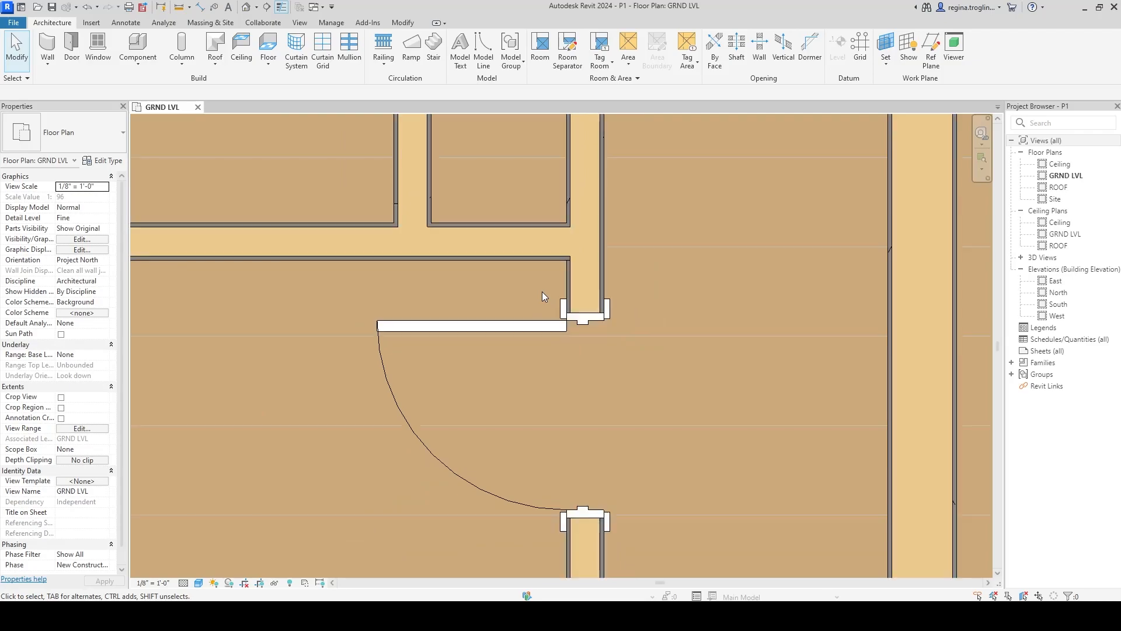
click(548, 331)
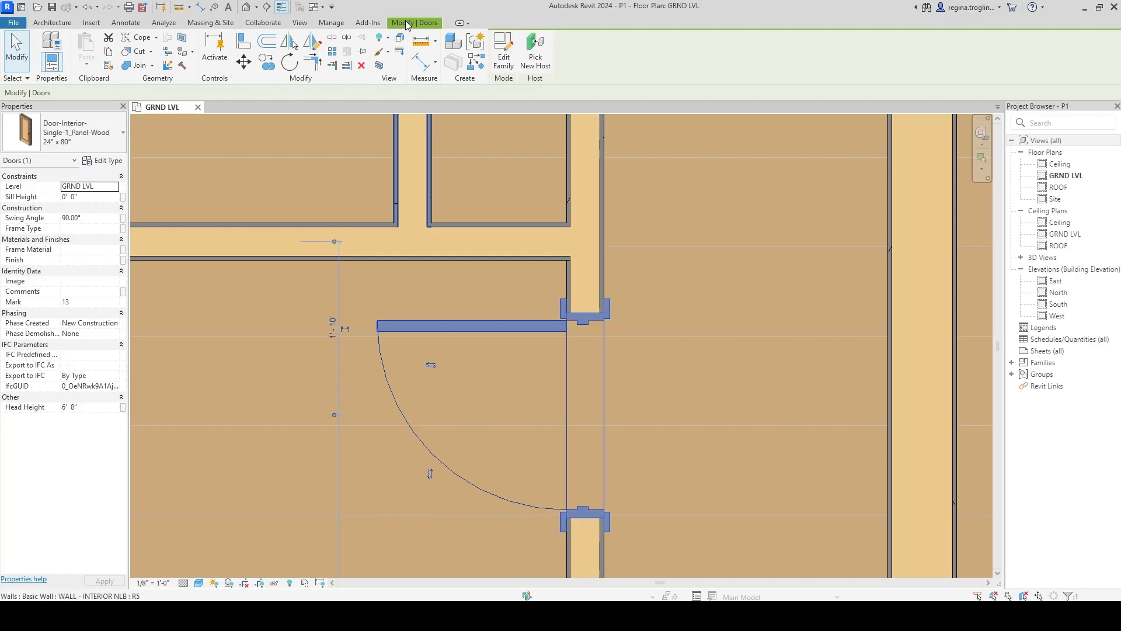
click(245, 68)
scroll(534, 242, up, 5)
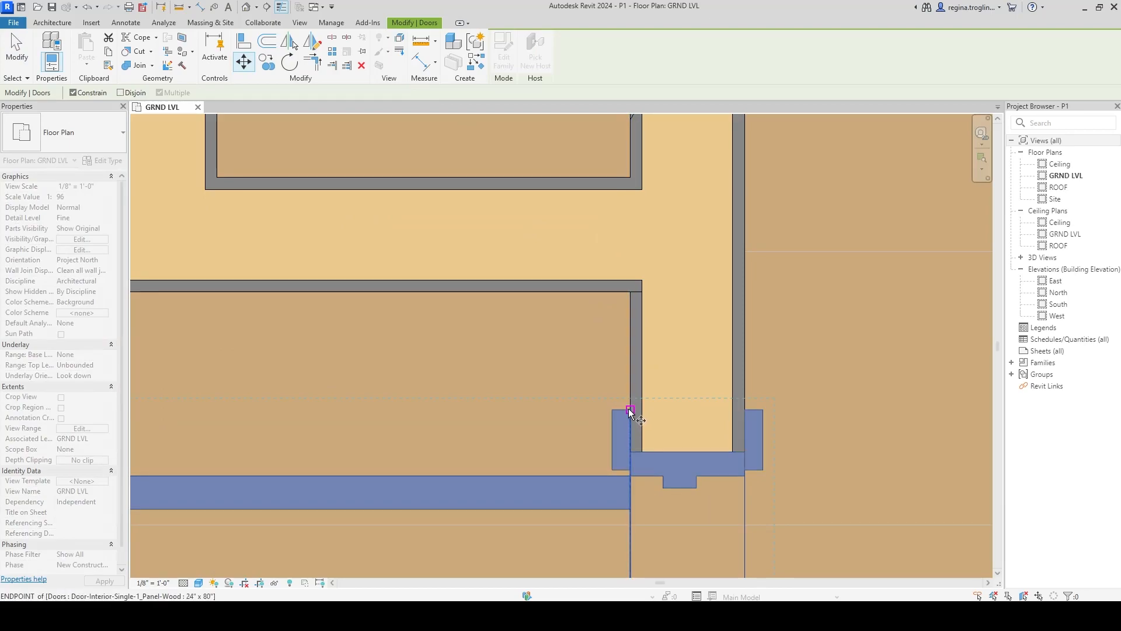
scroll(629, 407, down, 4)
scroll(629, 407, up, 3)
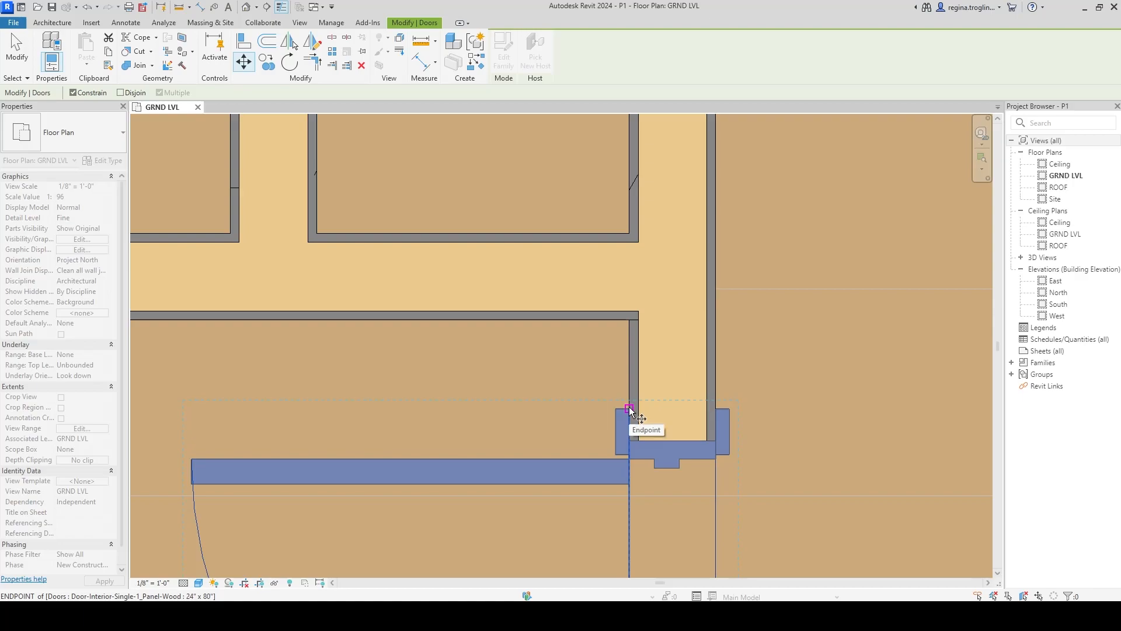
click(629, 408)
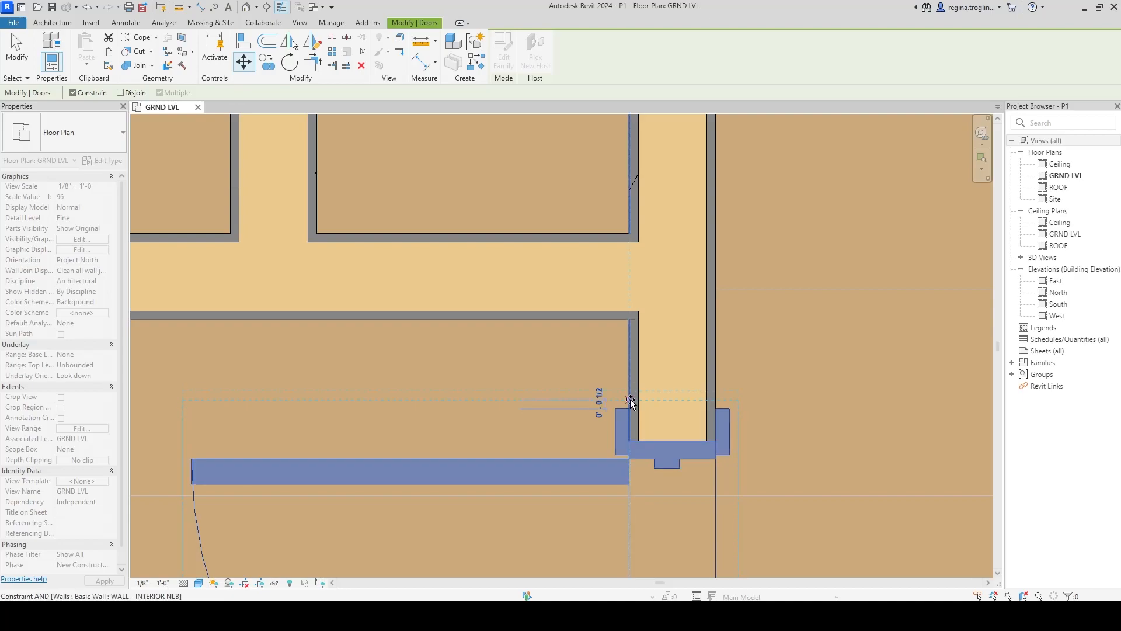
click(628, 318)
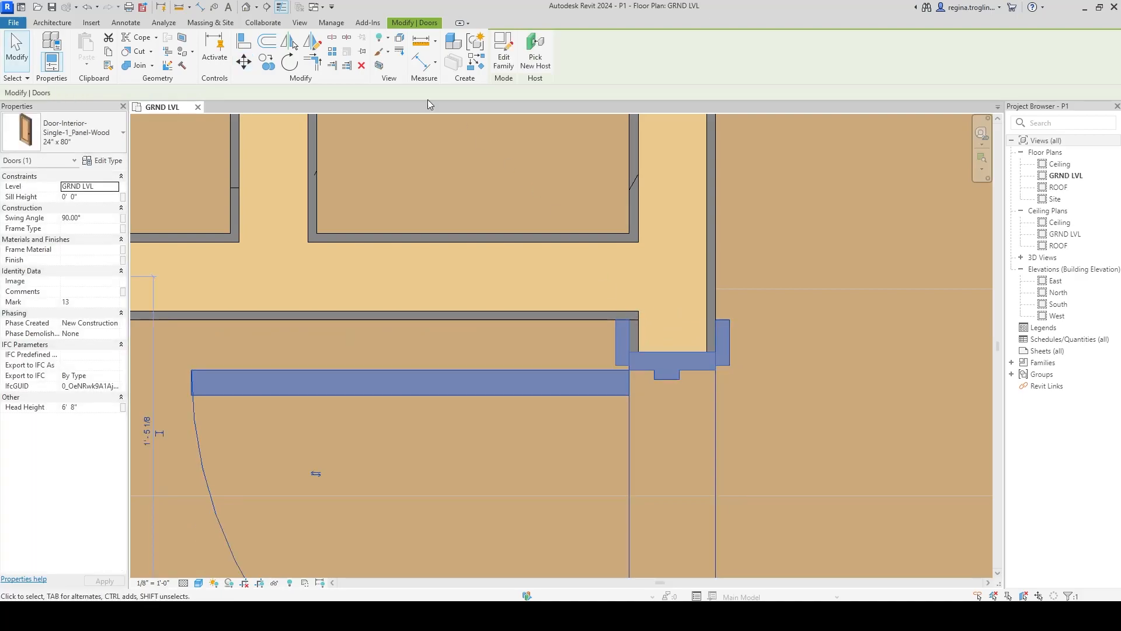
- Move the middle room's door 1" down along its hall wall, away from the inside wall corner, and deselect it
click(244, 62)
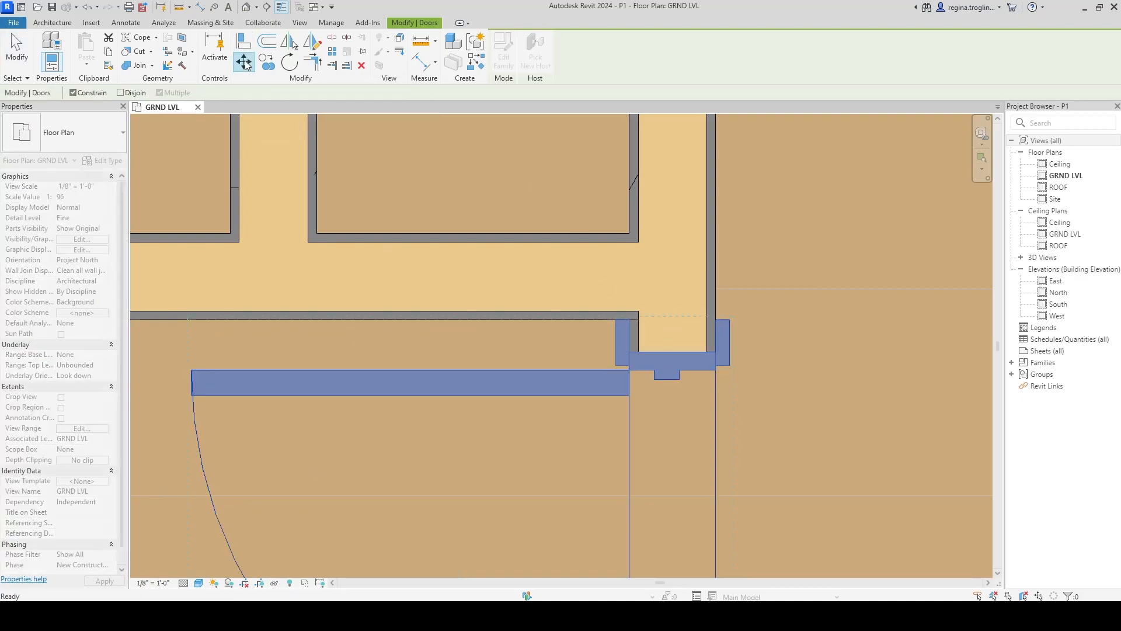
click(812, 194)
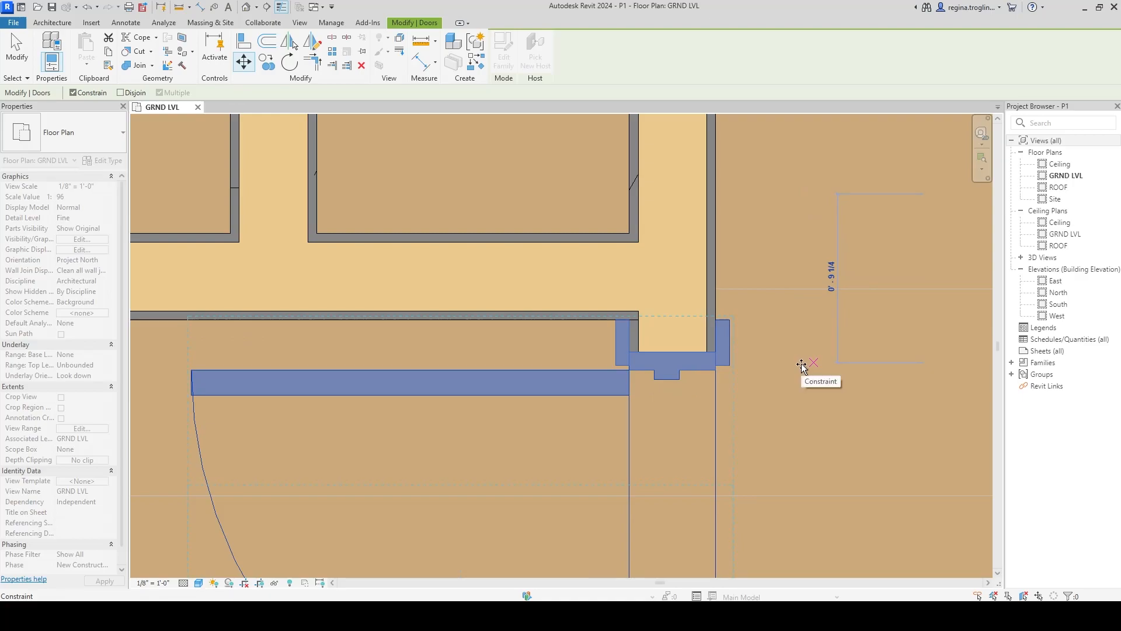
text(0)
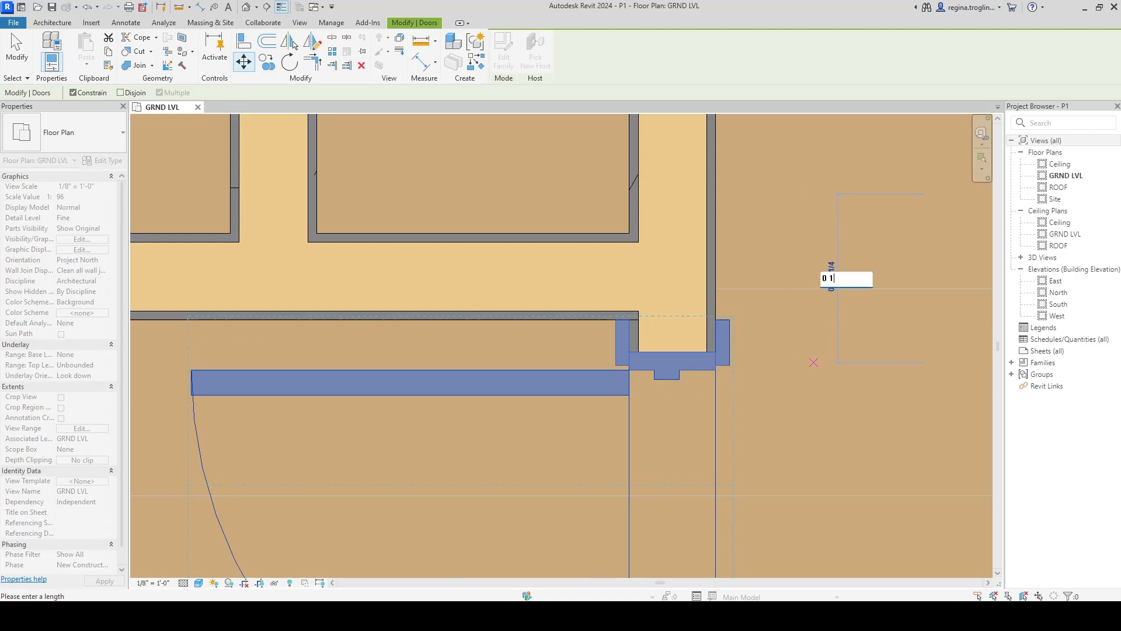
text( 1)
key(Return)
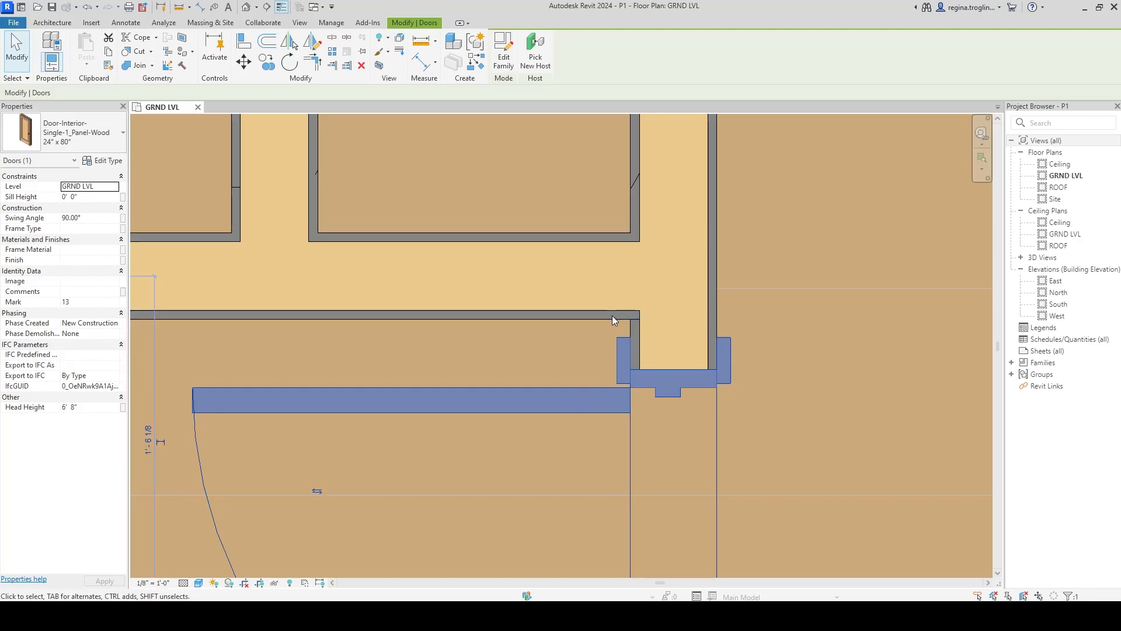
scroll(612, 316, down, 6)
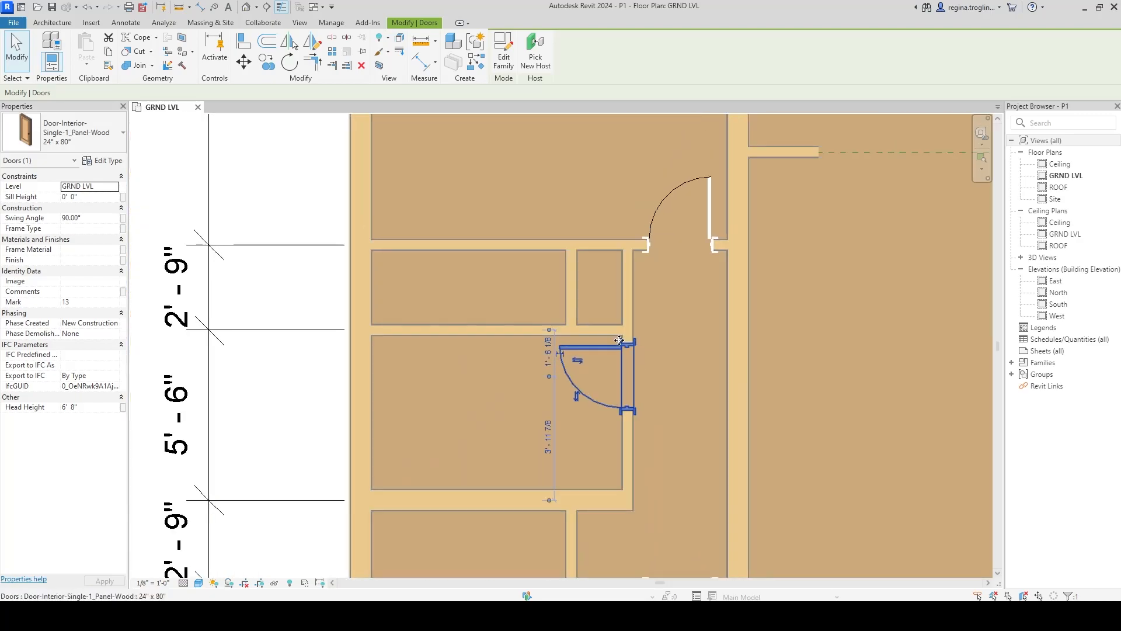
scroll(619, 340, down, 2)
click(381, 393)
- Examine the middle room's door and the other hall doors in the ground-level plan
scroll(432, 386, up, 3)
scroll(435, 383, up, 2)
middle_drag(573, 434, 593, 408)
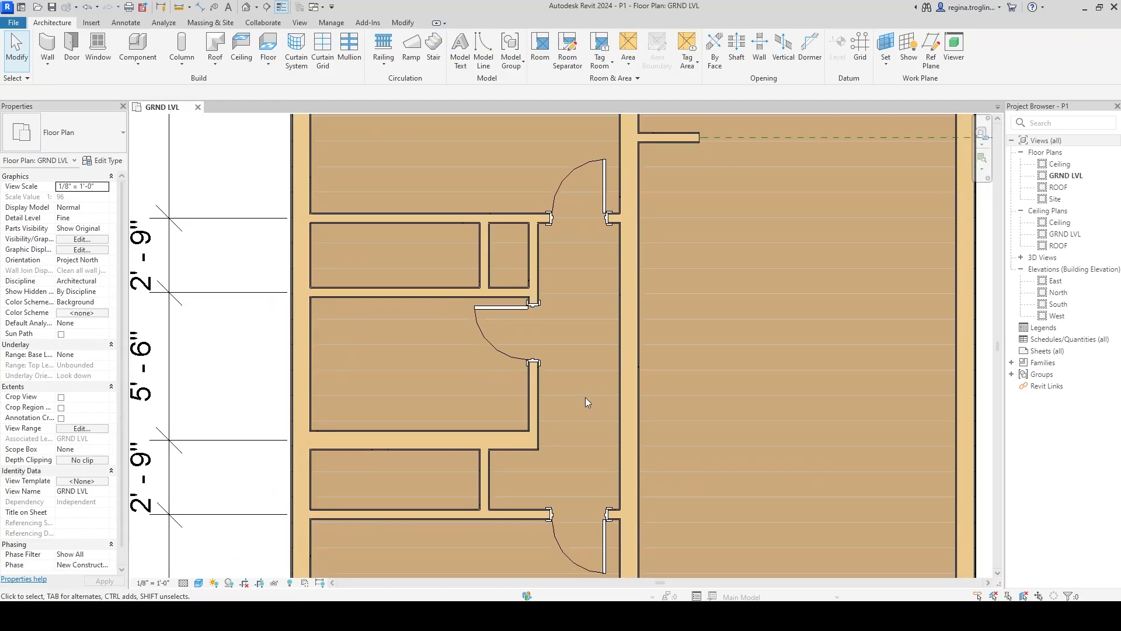
scroll(585, 397, down, 1)
scroll(514, 309, up, 3)
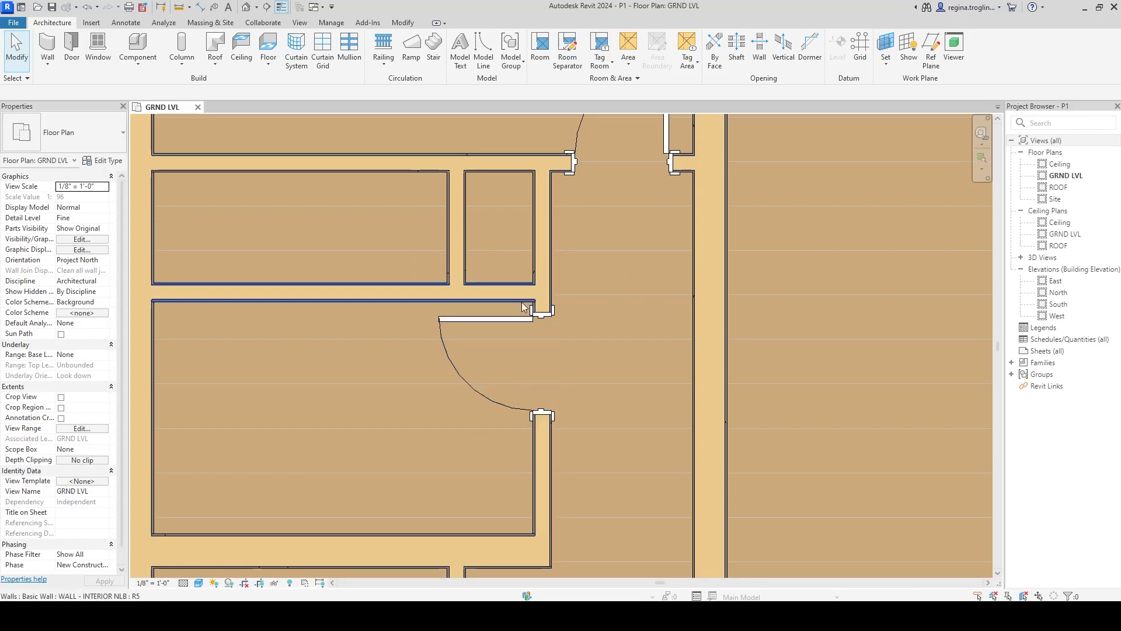
scroll(569, 286, down, 4)
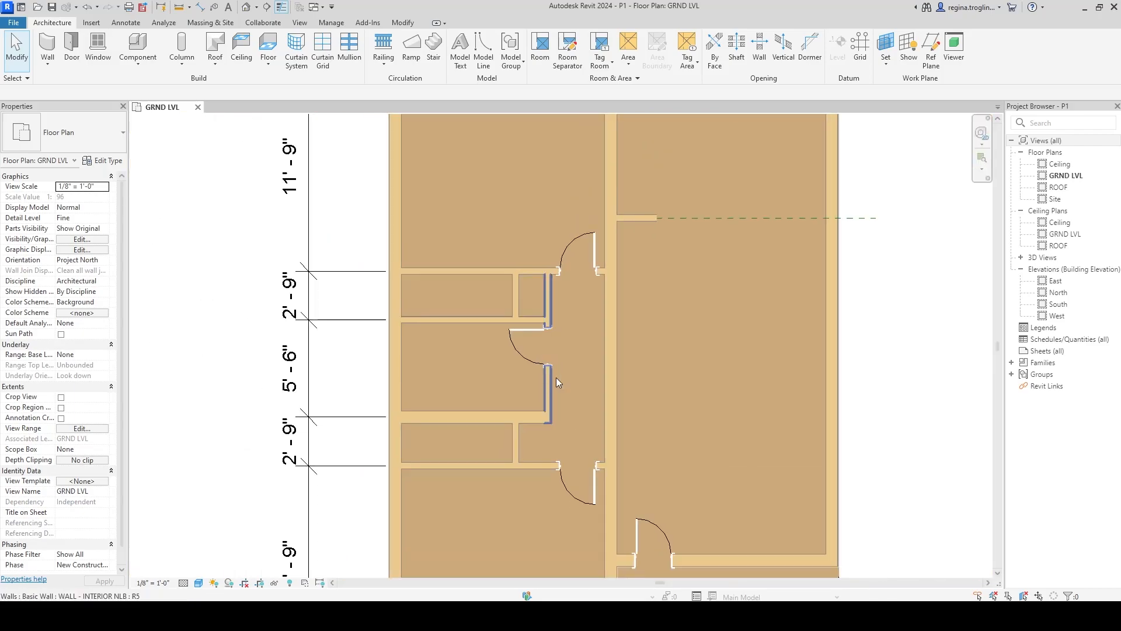
middle_drag(583, 422, 546, 427)
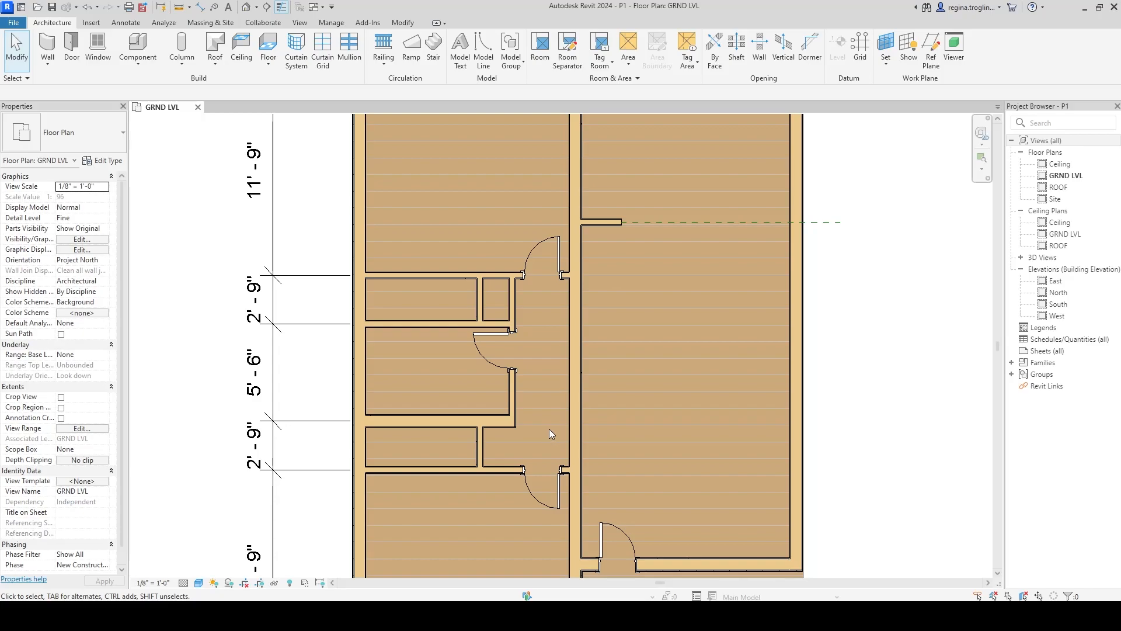
scroll(552, 426, down, 4)
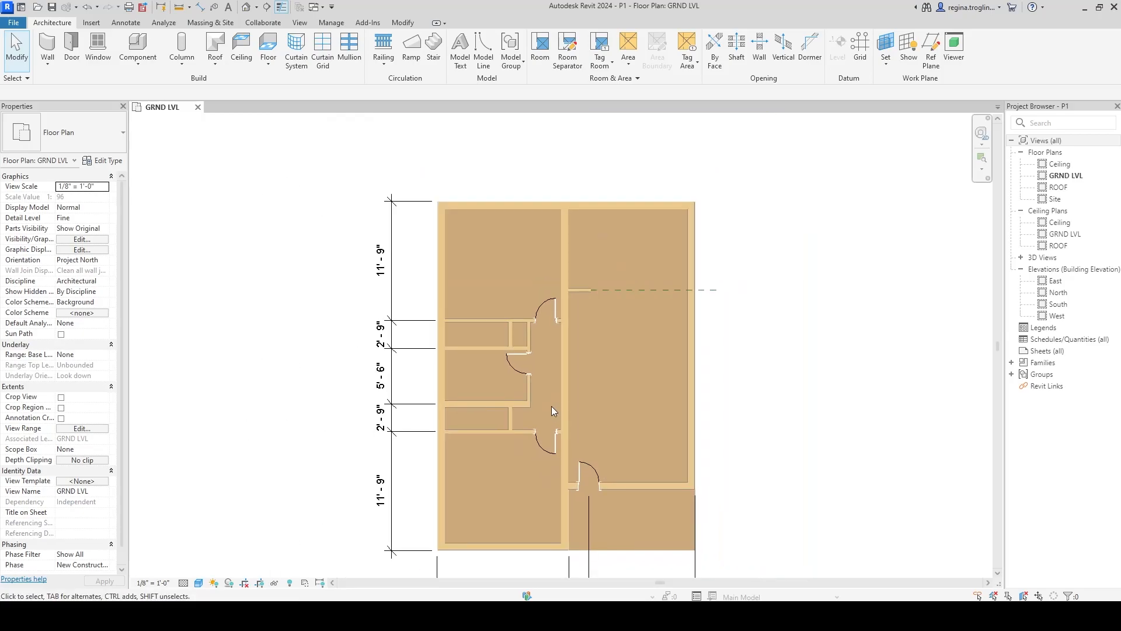
scroll(537, 373, up, 3)
middle_drag(573, 437, 593, 440)
scroll(449, 394, up, 3)
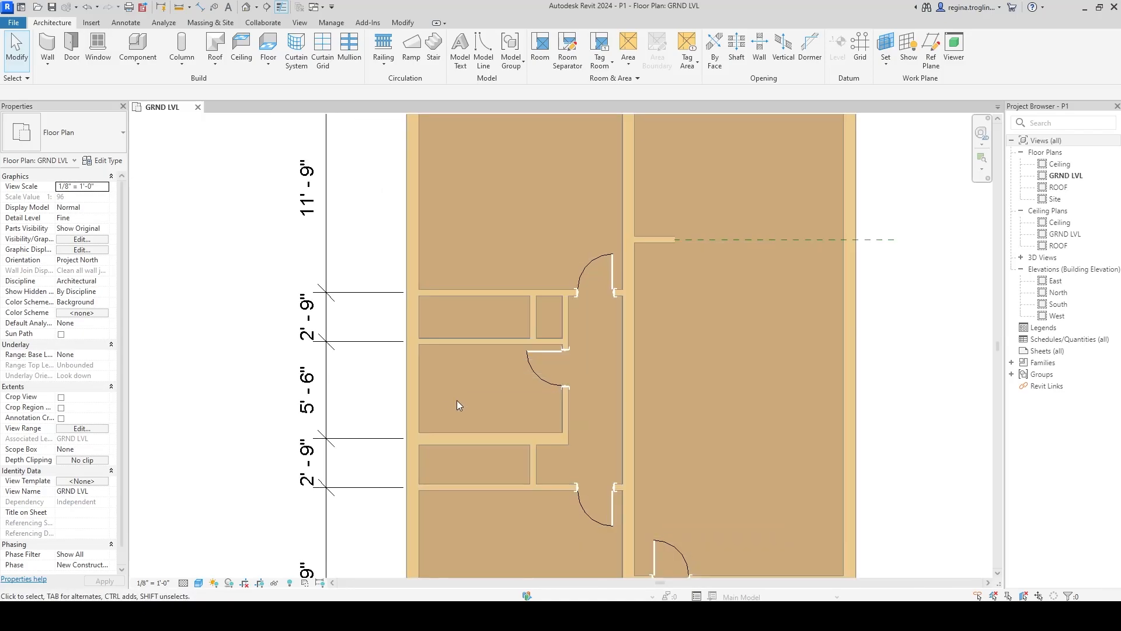
scroll(458, 407, up, 1)
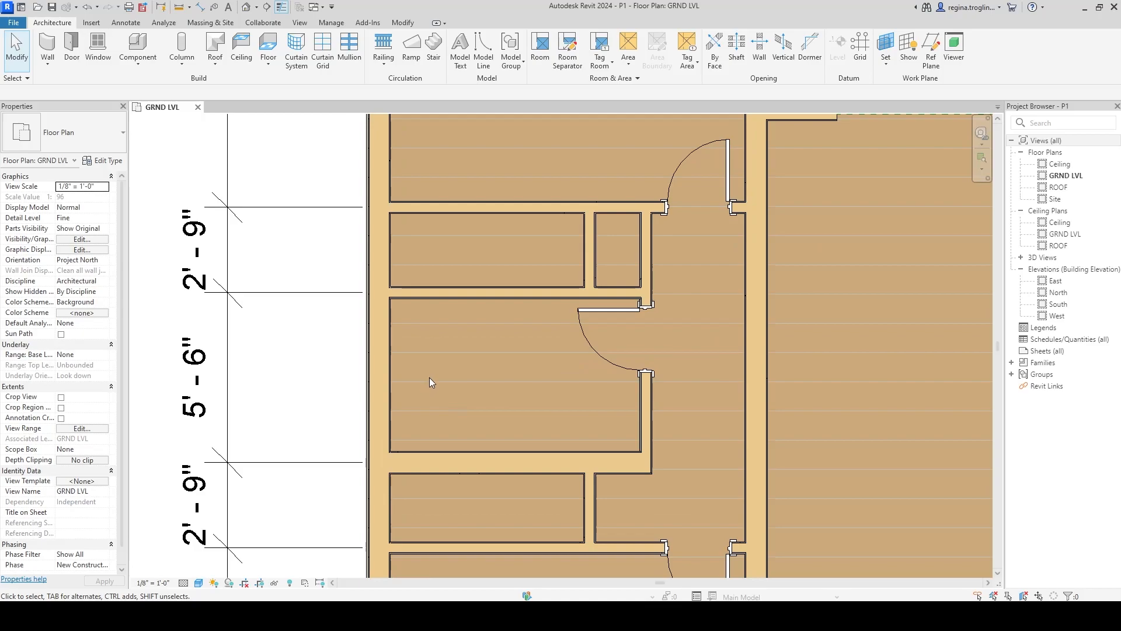
- Start placing a door and load the Door-Interior-Double-Sliding-2_Panel-Wood family from the Residential folder
middle_drag(430, 380, 436, 343)
click(71, 46)
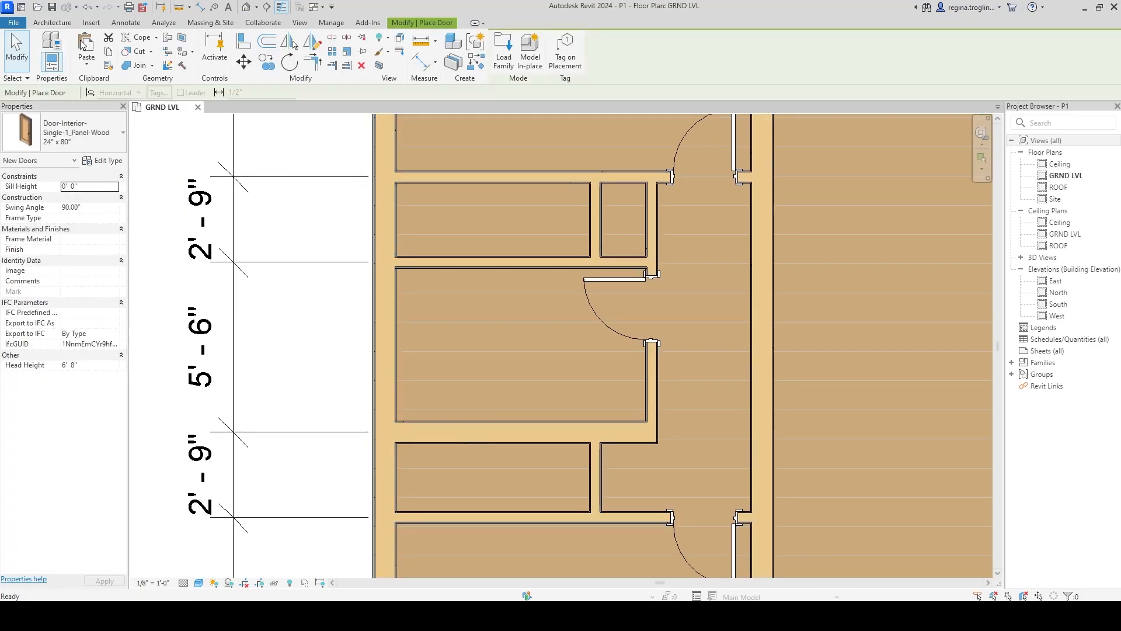
click(503, 52)
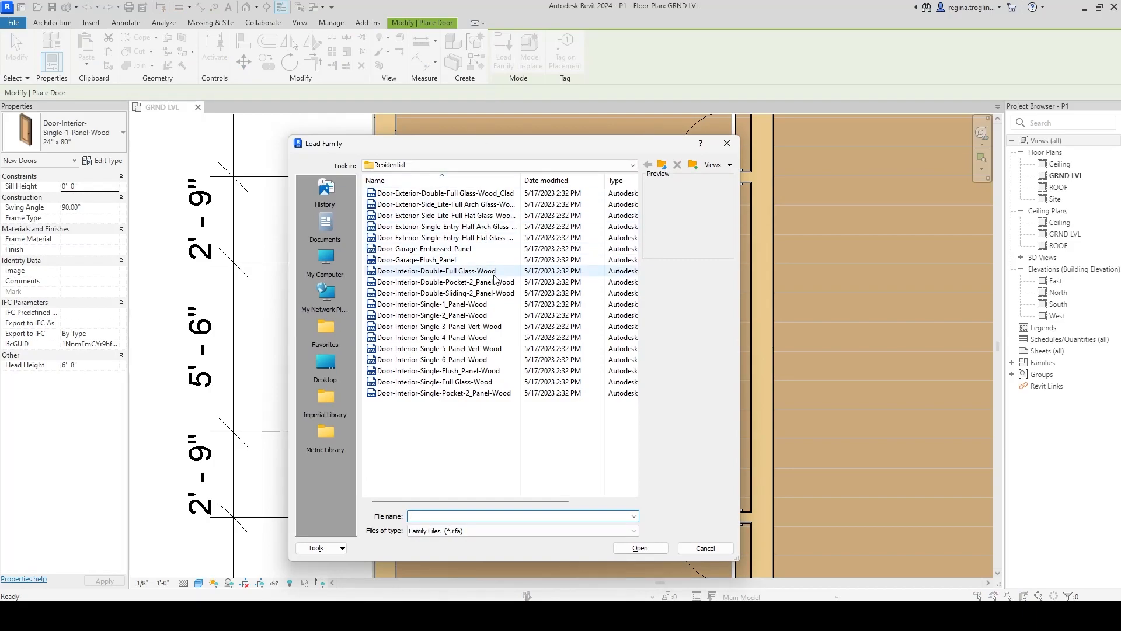
click(501, 294)
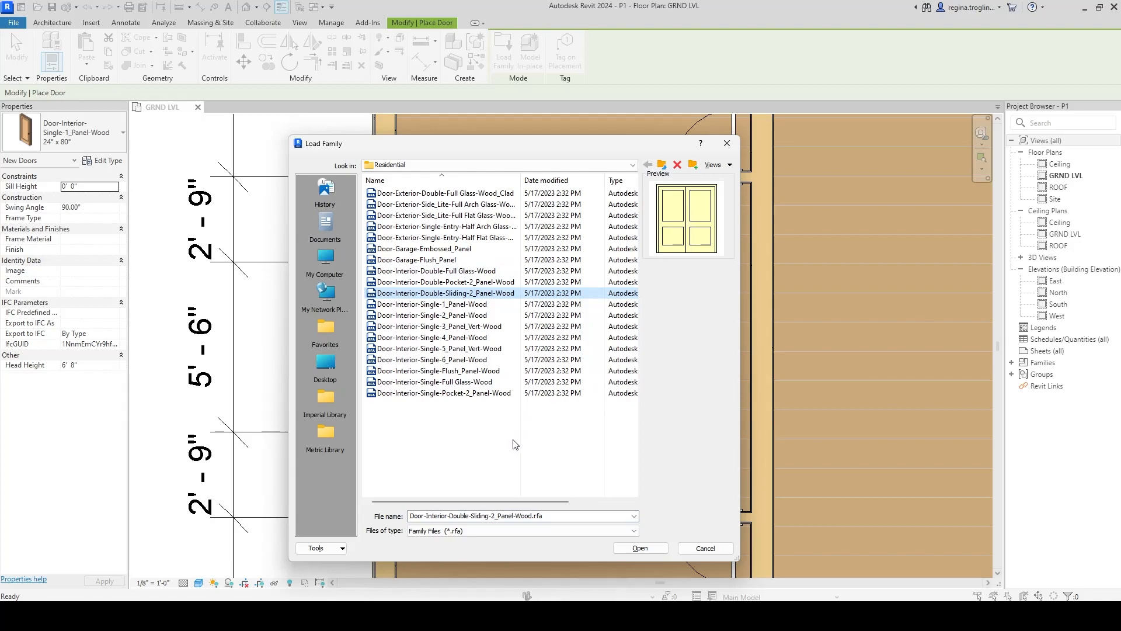
click(633, 547)
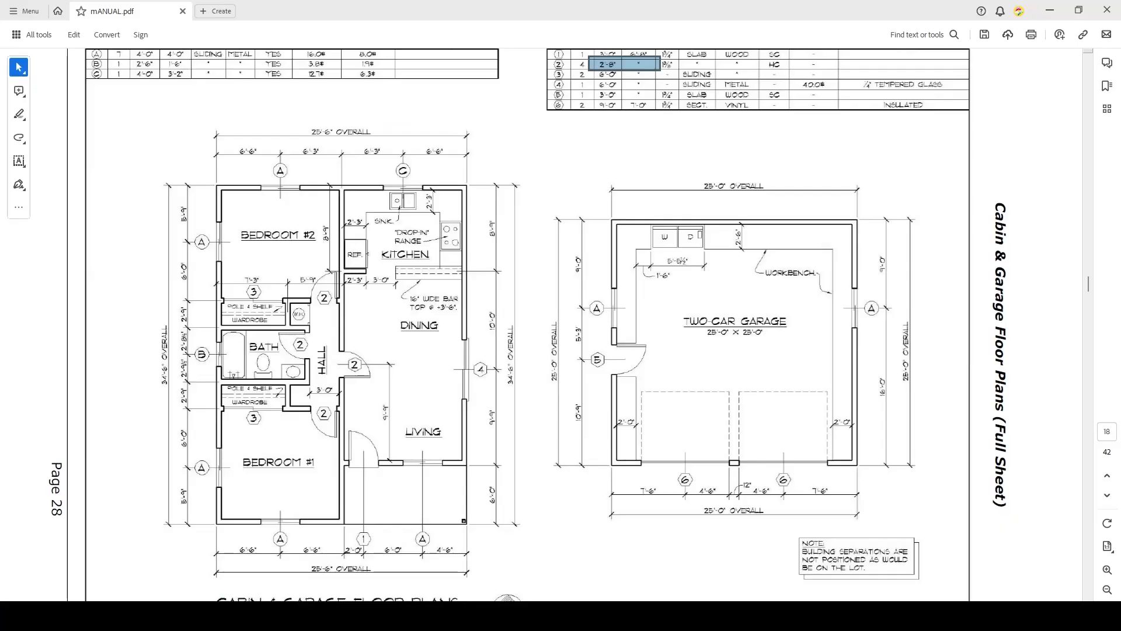
- Check door mark 3 at the Bedroom #2 wardrobe and its door schedule entry in the manual PDF, and return to Revit
drag(234, 279, 276, 303)
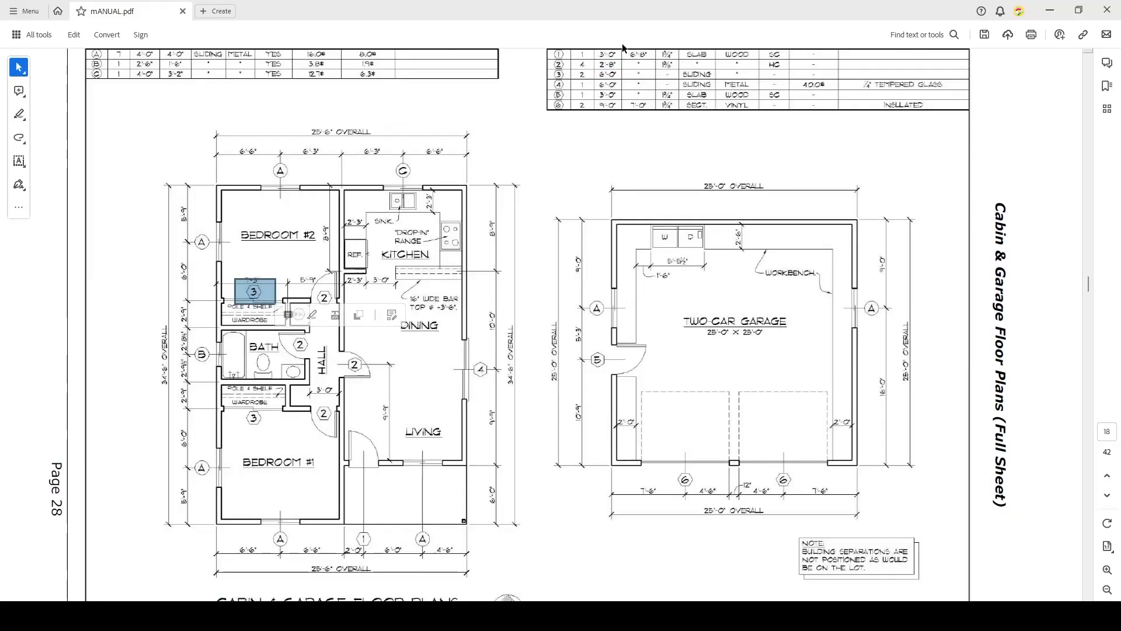
drag(544, 64, 657, 80)
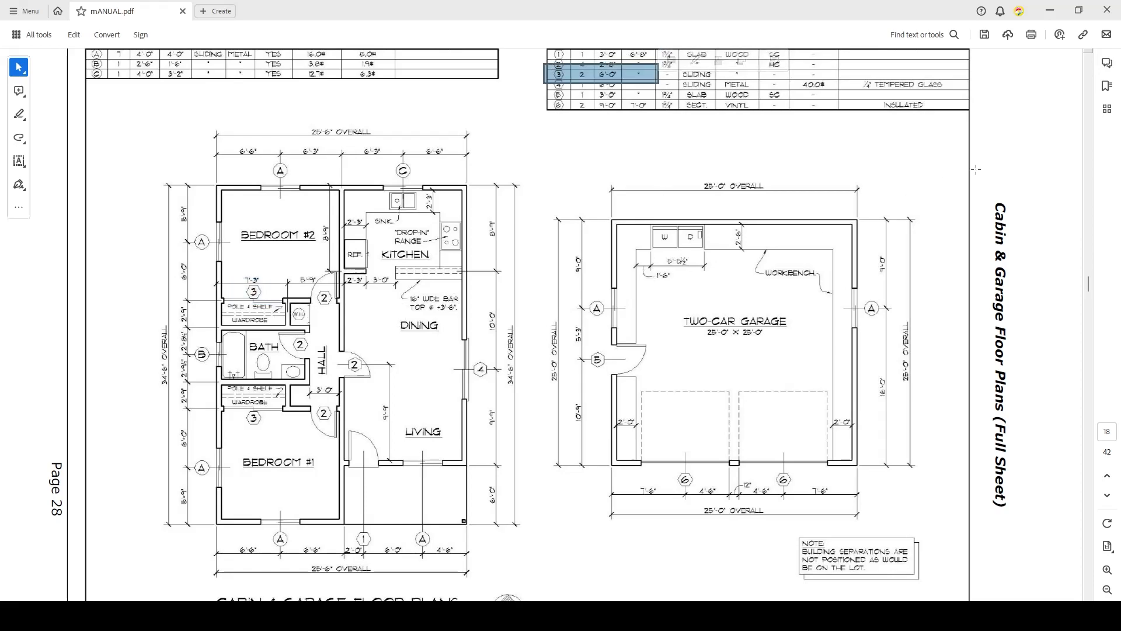
click(1059, 210)
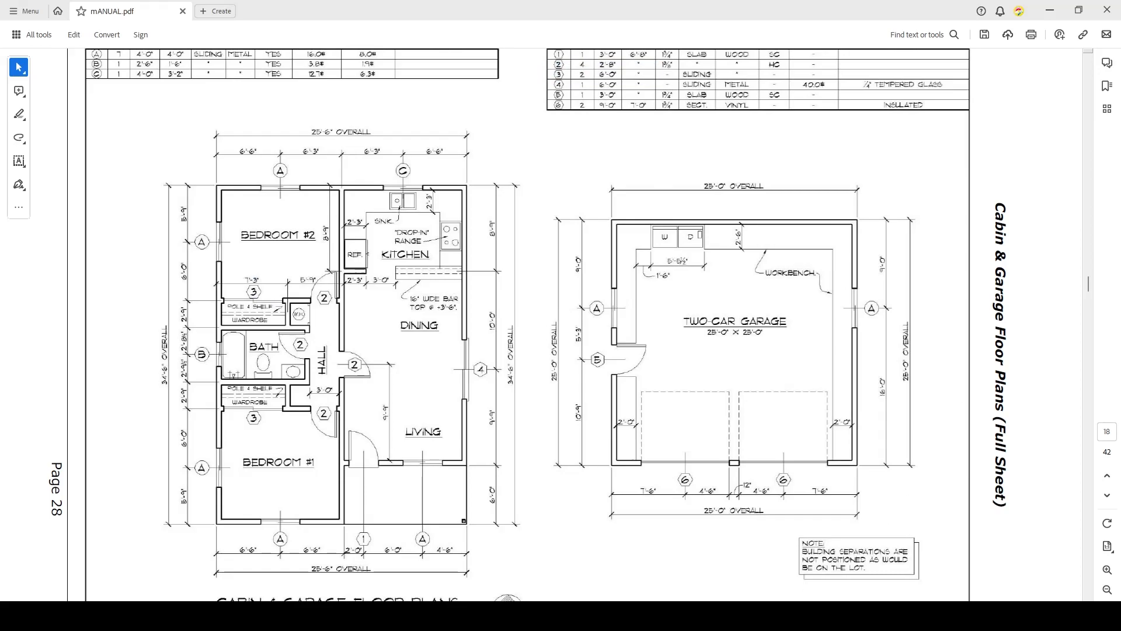
key(alt+Tab)
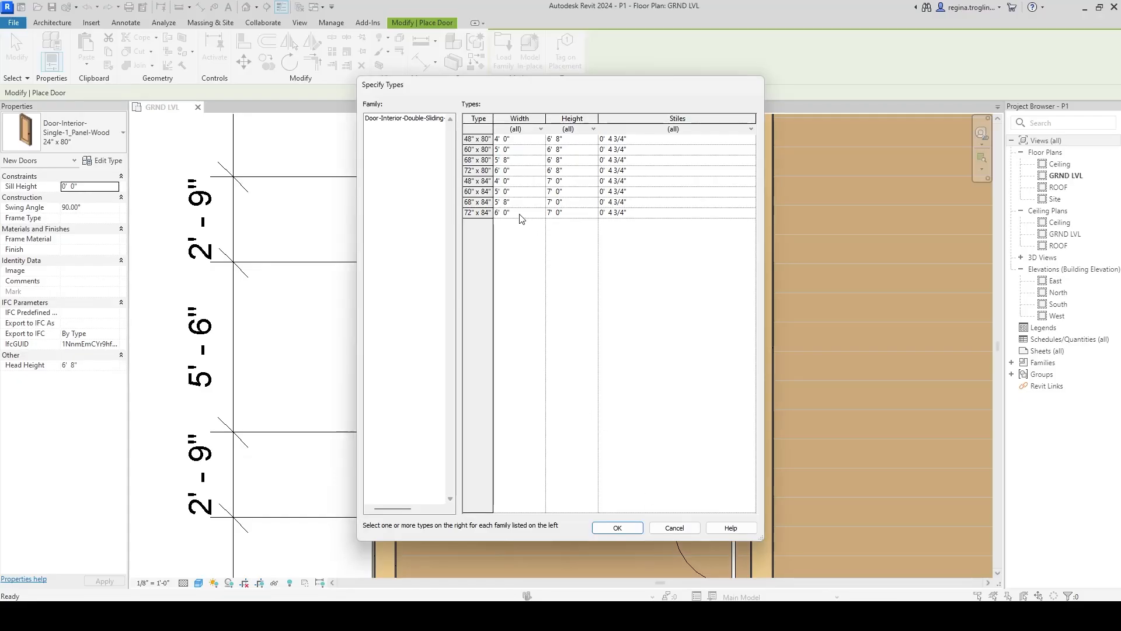
- Load the 72" x 80" and 60" x 80" types of the double sliding door family
click(476, 172)
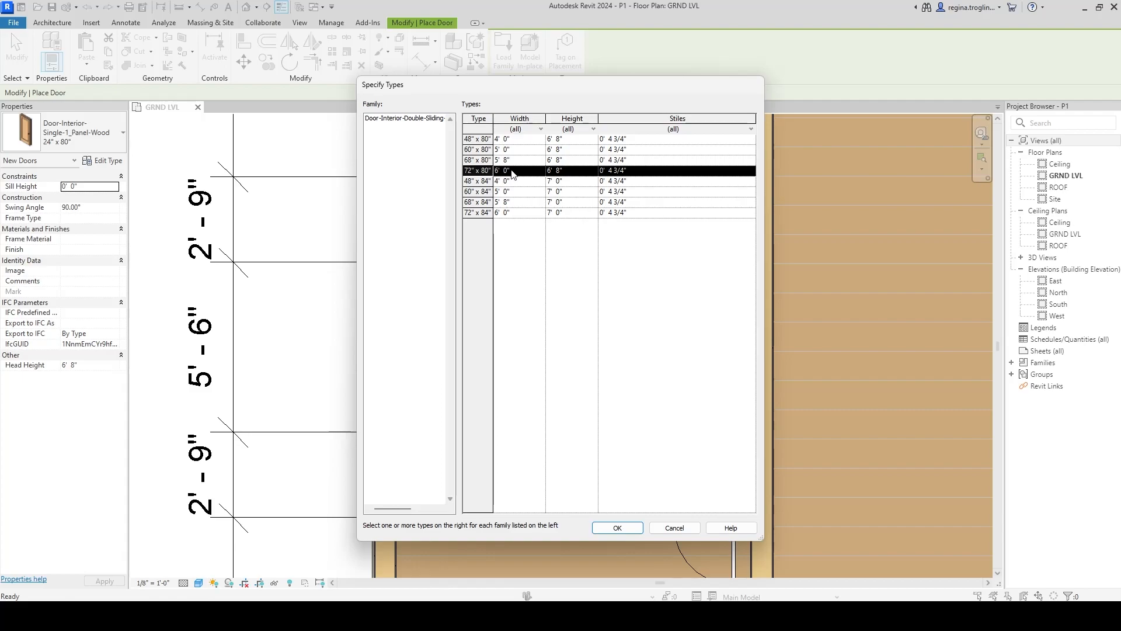
ctrl+click(485, 149)
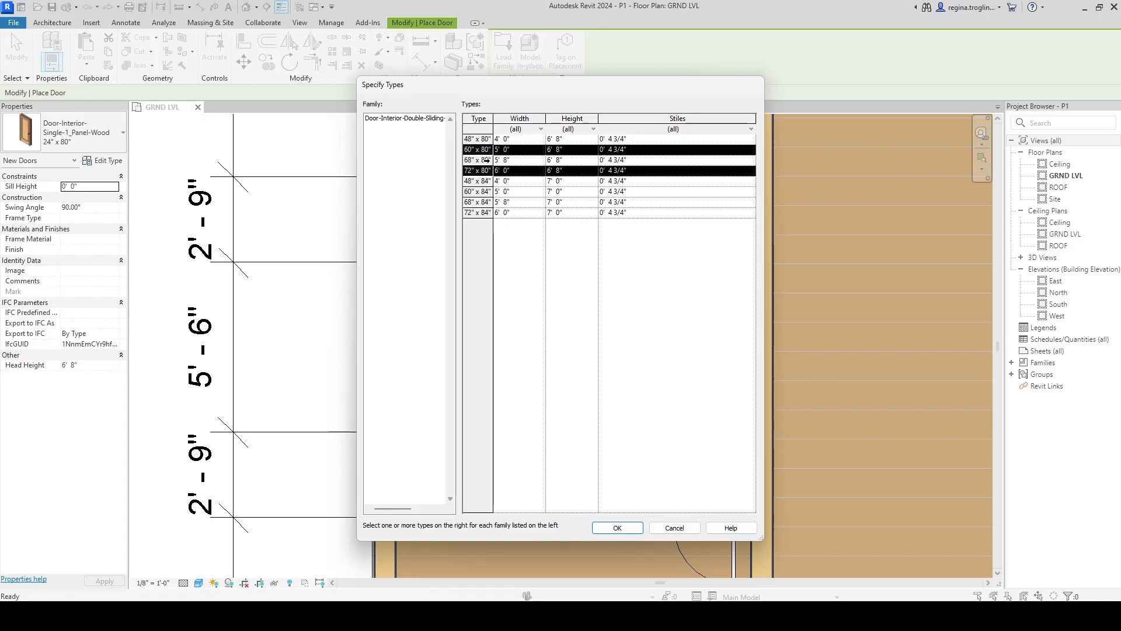
click(627, 529)
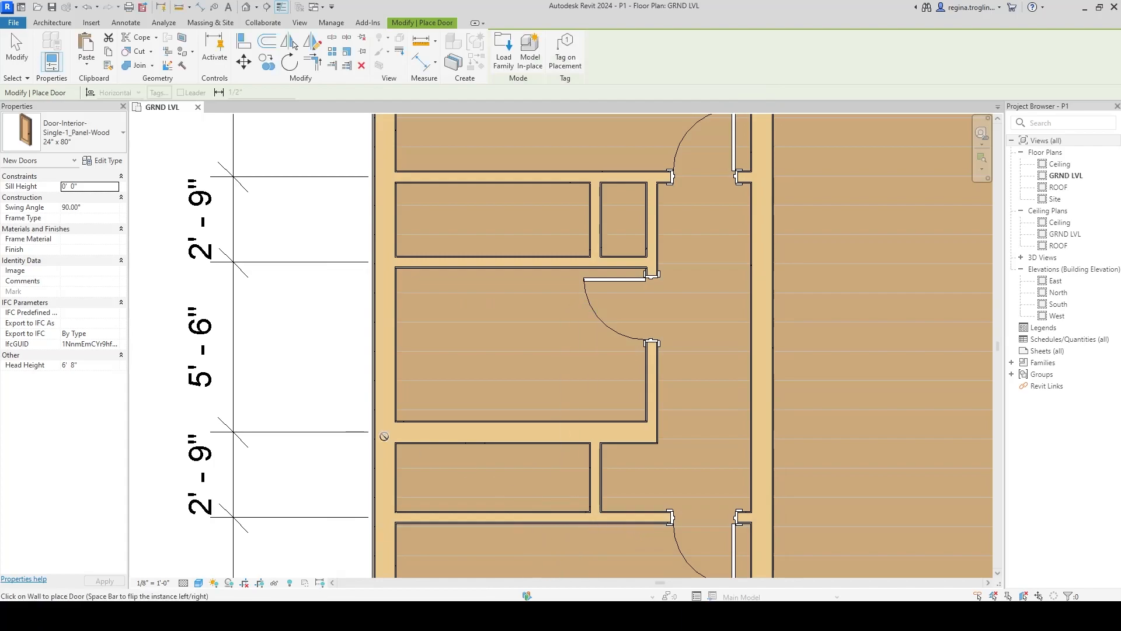
- Set the door type for placement to Door-Interior-Double-Sliding-2_Panel-Wood 72" x 80"
click(113, 144)
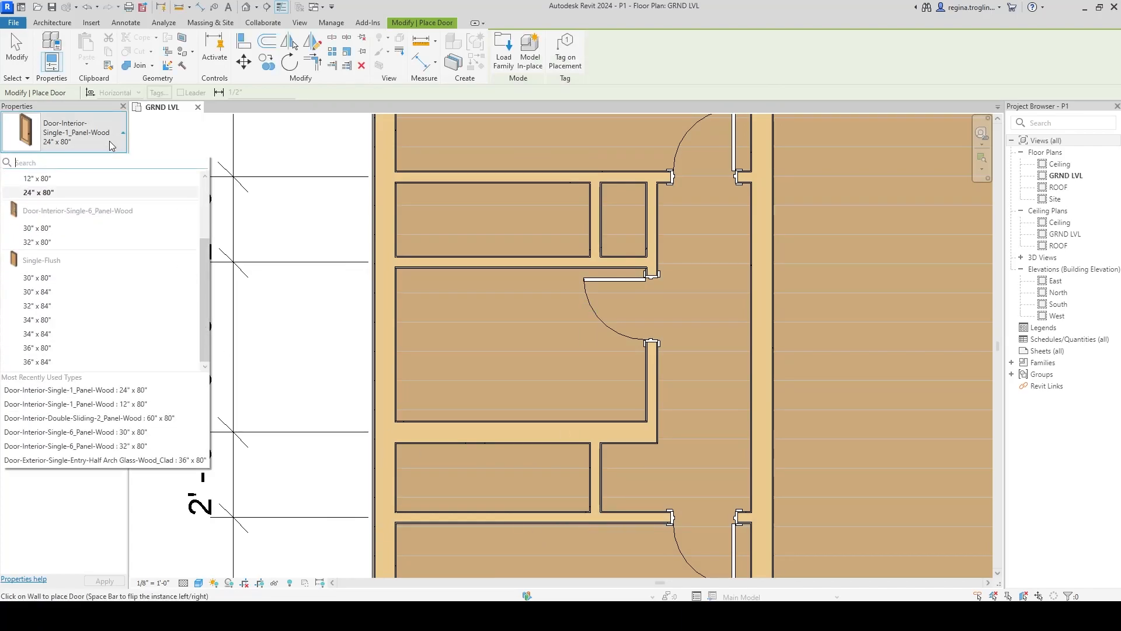
scroll(95, 297, up, 3)
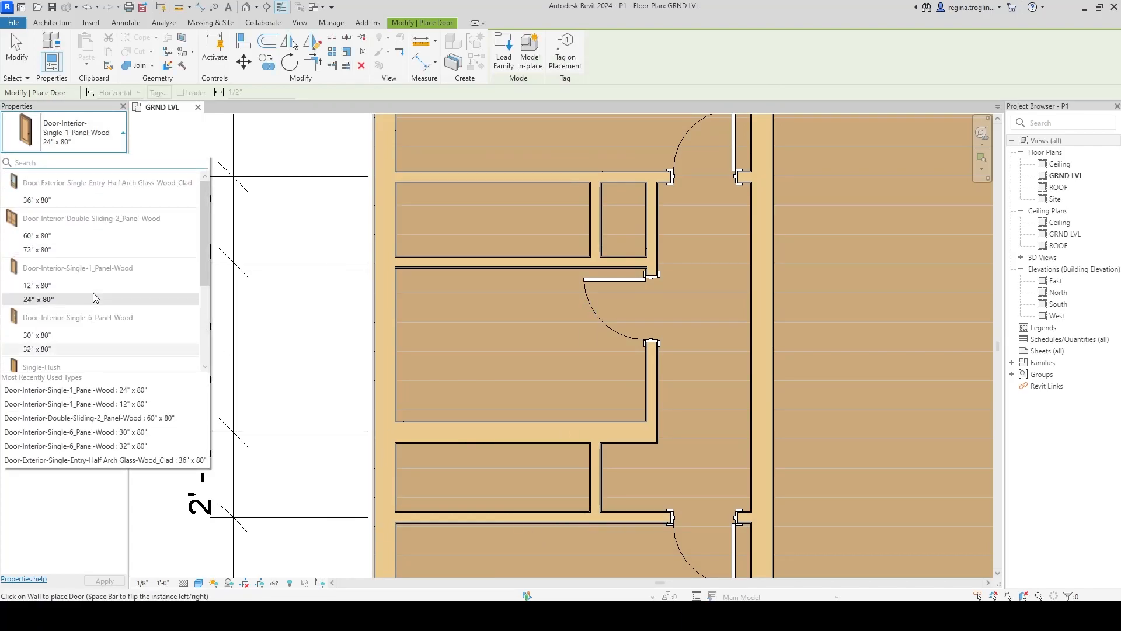
click(100, 252)
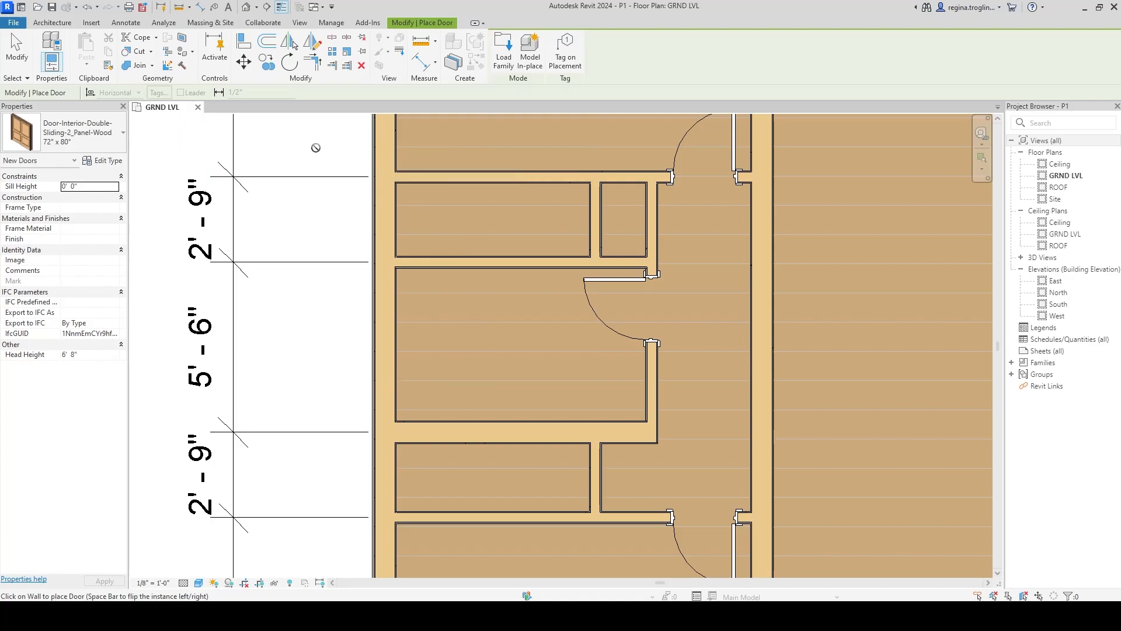
- Place a 60" x 80" double sliding door in the bedroom-side wall of both the upper and lower wardrobes
click(72, 132)
scroll(64, 205, up, 2)
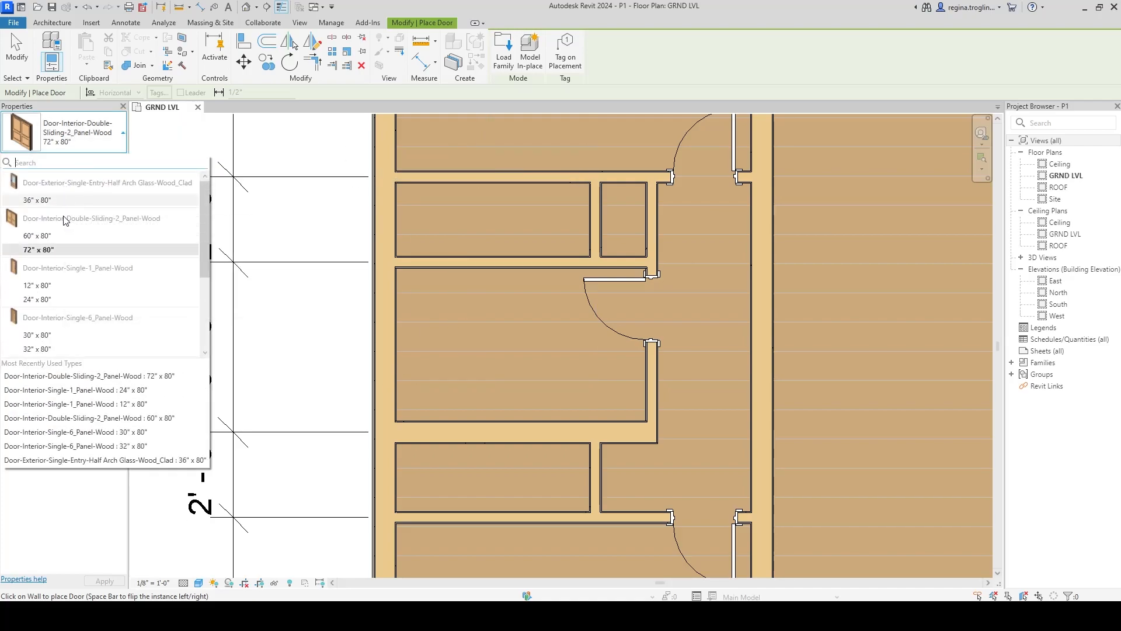
click(61, 234)
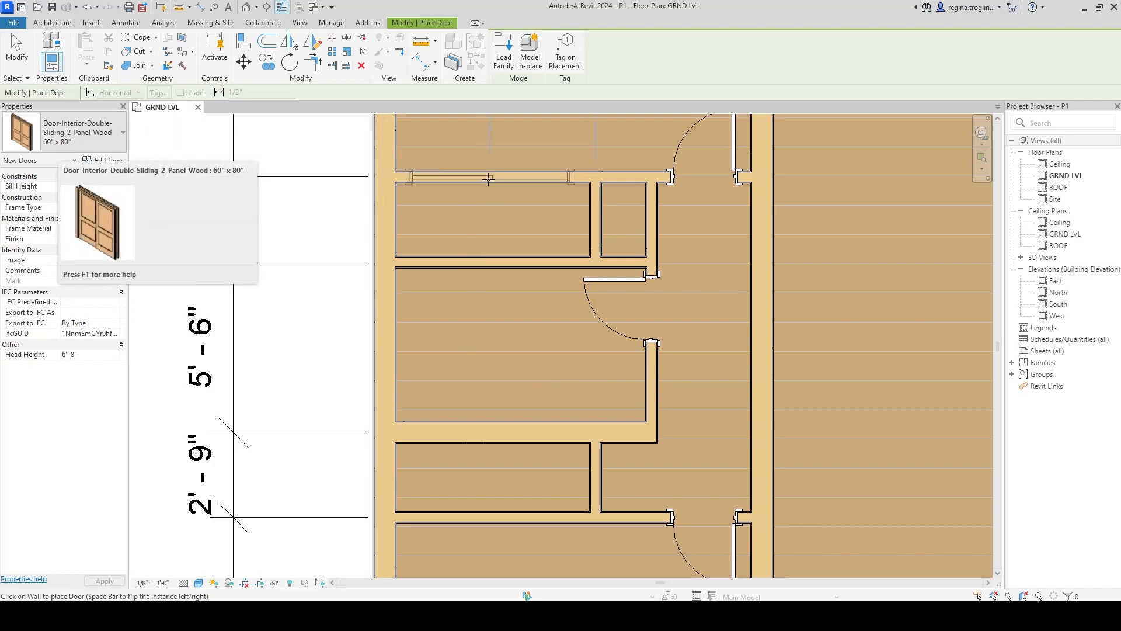
click(489, 179)
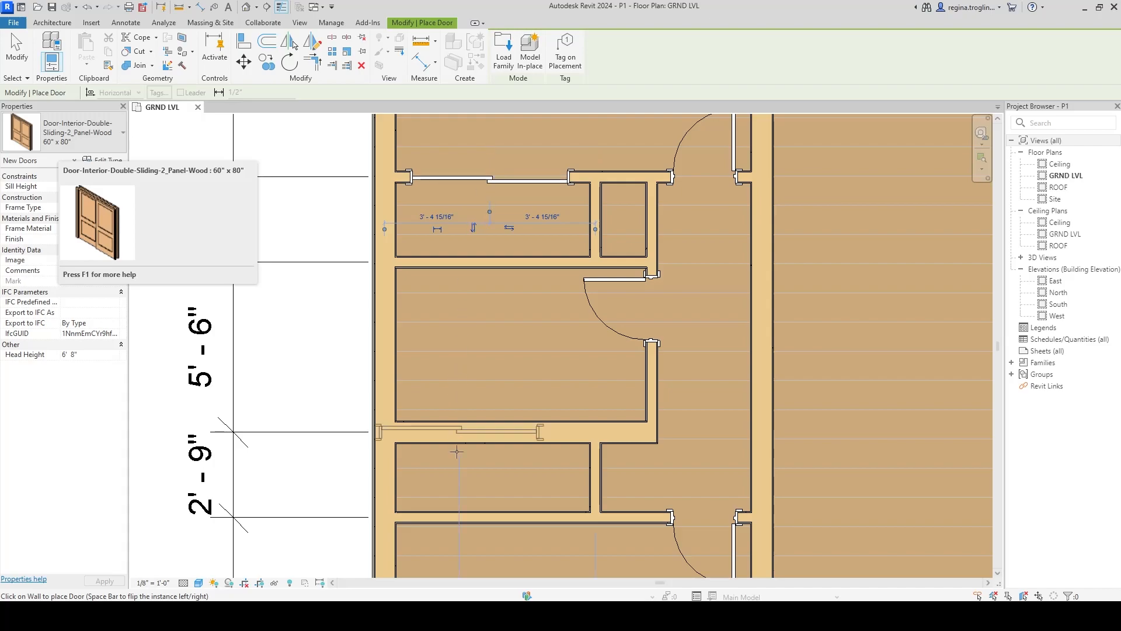
click(496, 519)
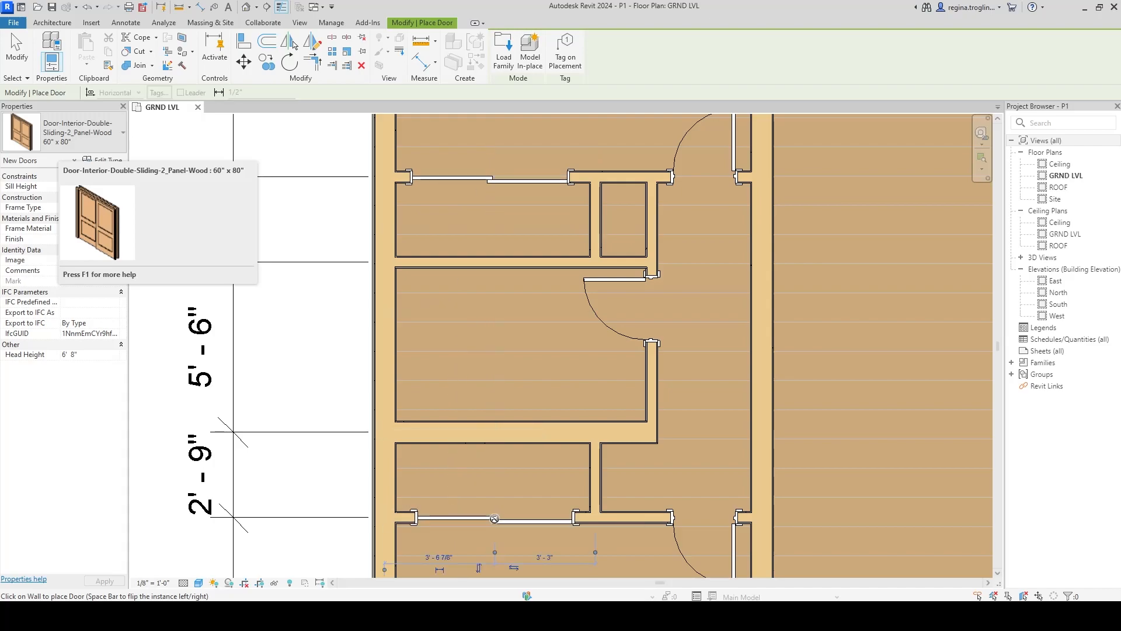
key(Escape)
key(Escape)
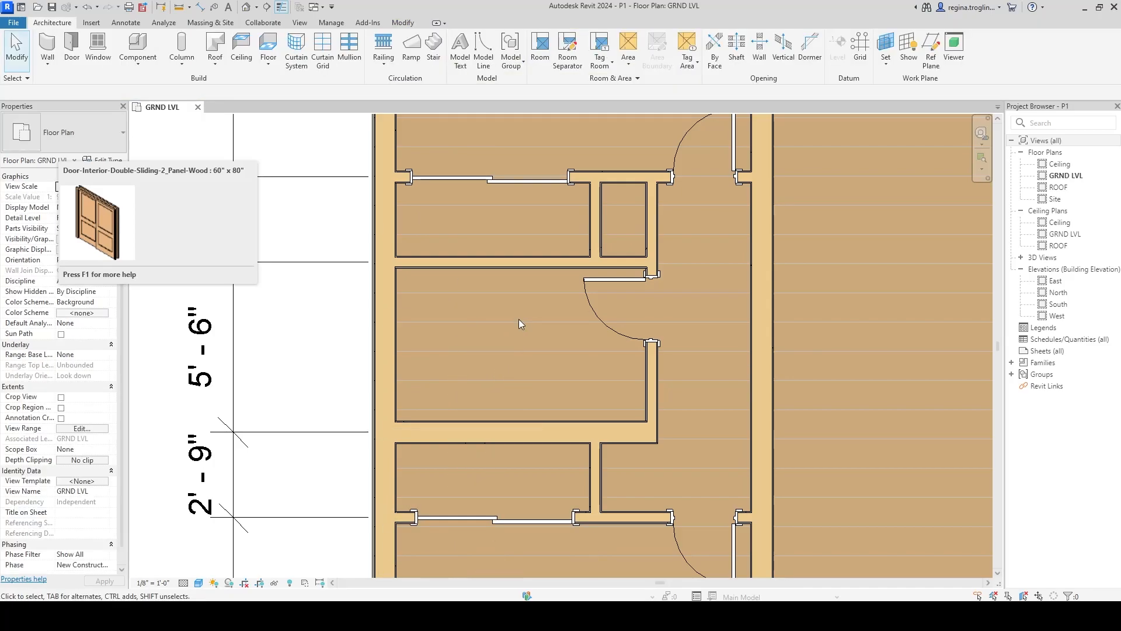
- Dimension from the wardrobe's outer wall face through the upper sliding door's centre to the partition face, and make both segments equal (EQ)
scroll(519, 319, up, 1)
scroll(500, 143, up, 2)
scroll(500, 143, up, 1)
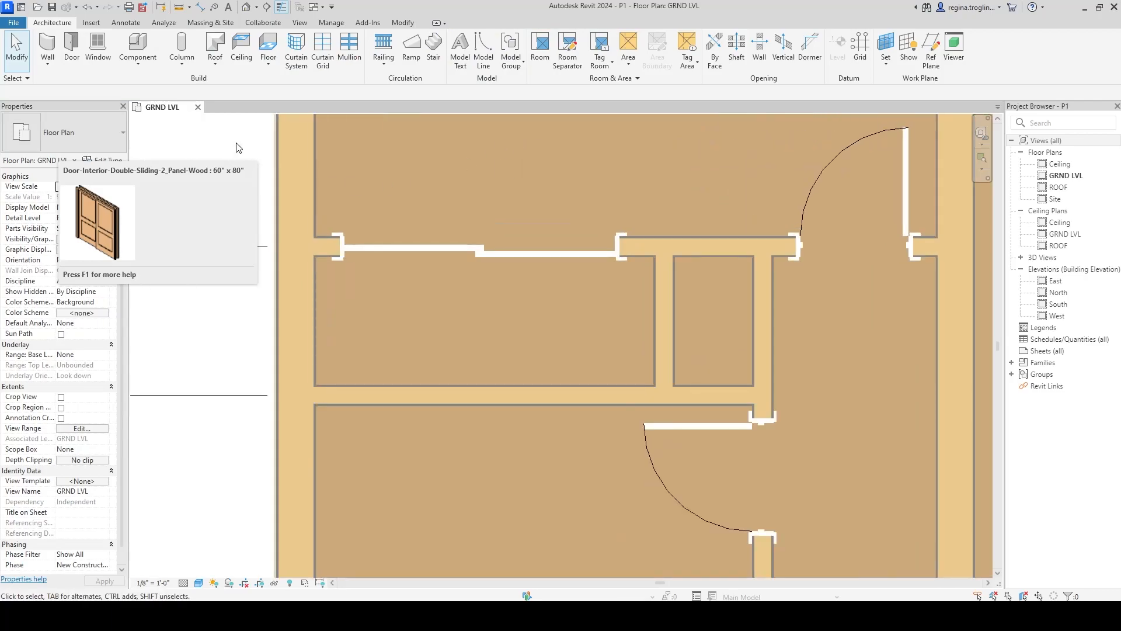
click(200, 8)
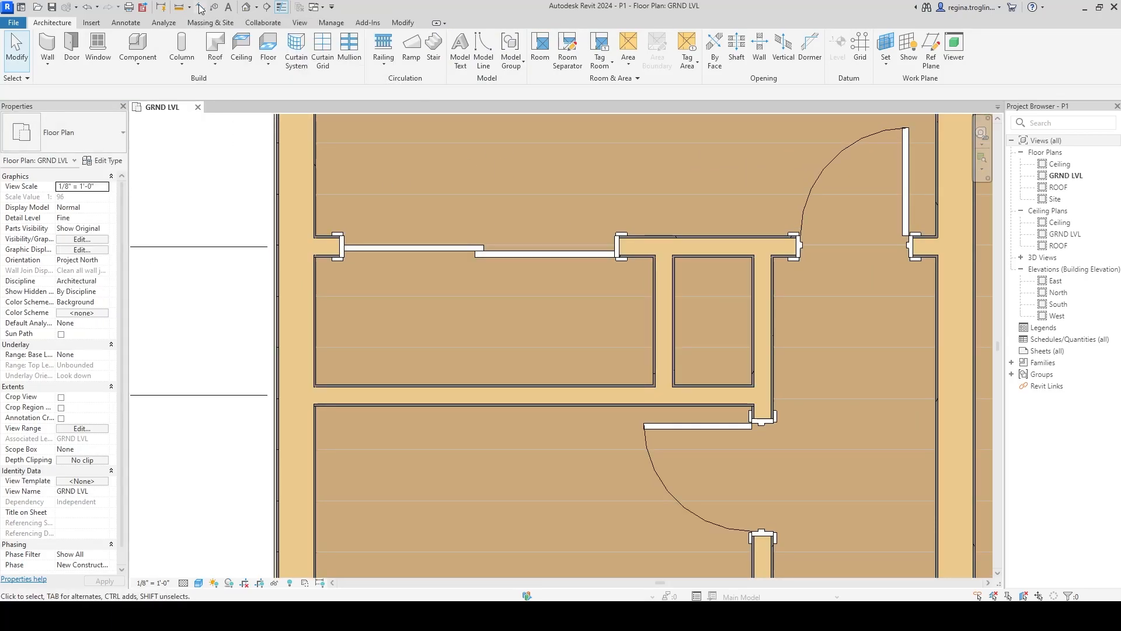
click(317, 280)
click(481, 254)
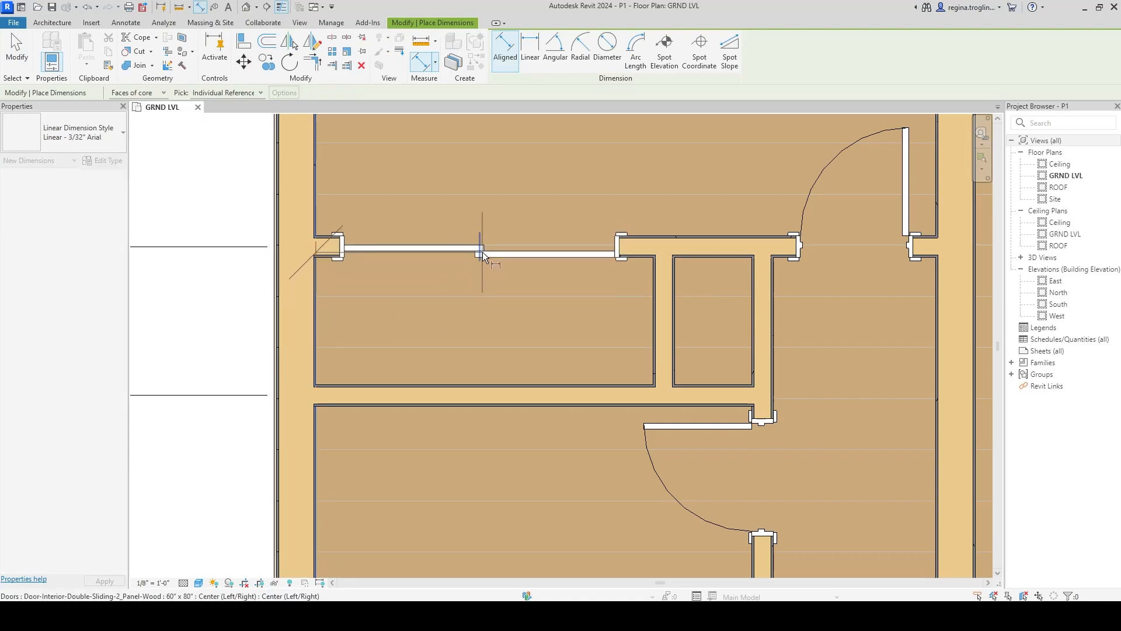
click(650, 306)
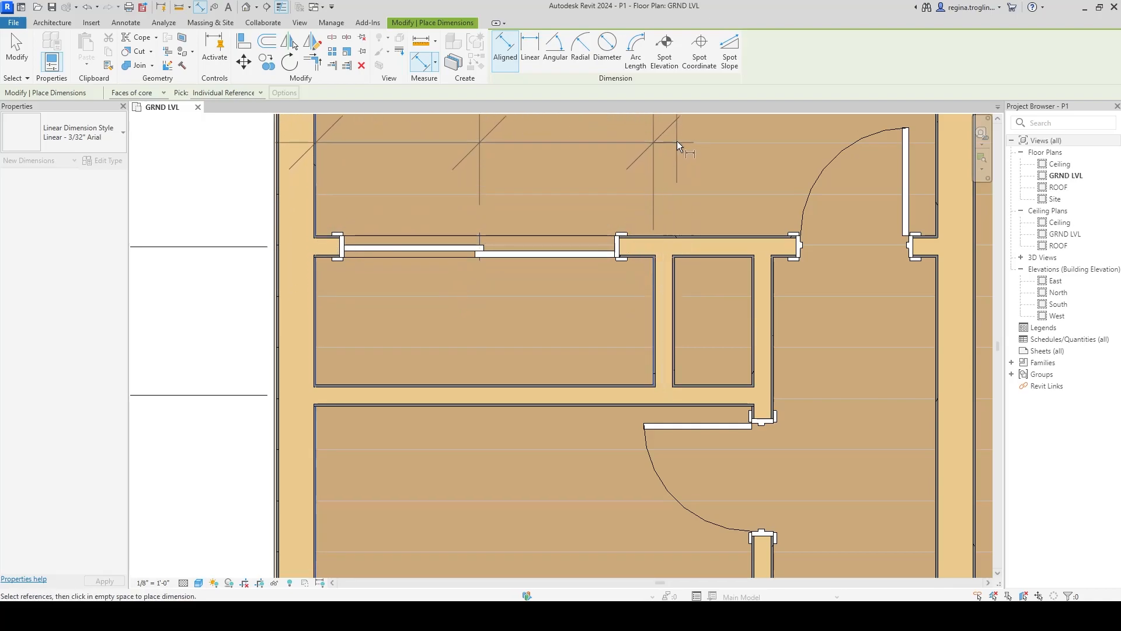
click(681, 144)
scroll(682, 219, down, 2)
middle_drag(682, 218, 711, 338)
click(533, 185)
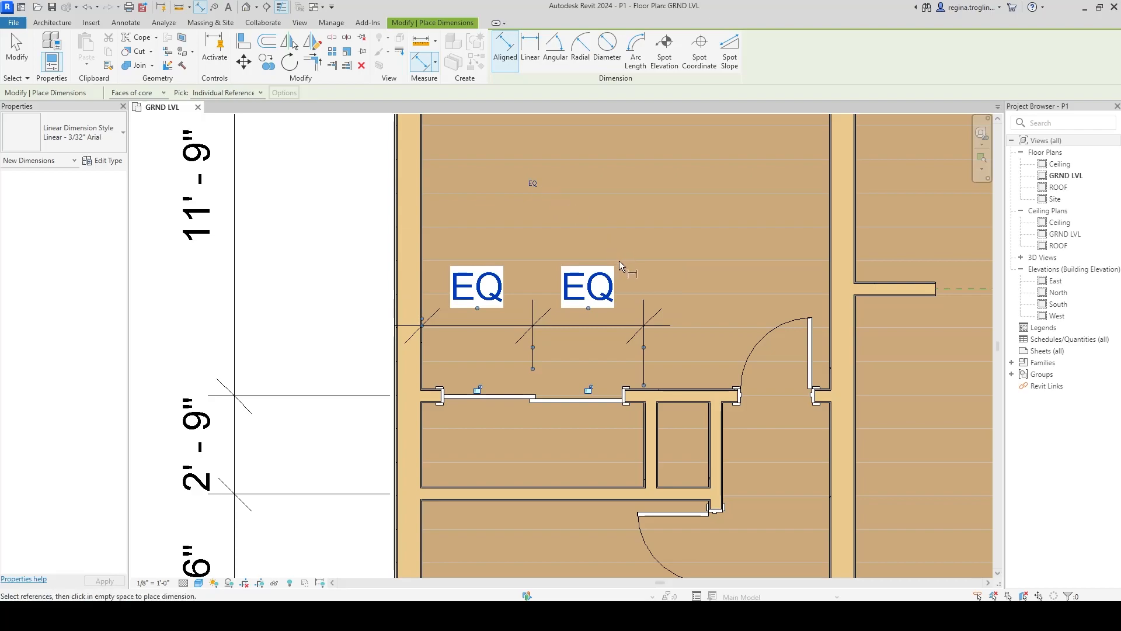
key(Escape)
key(Escape)
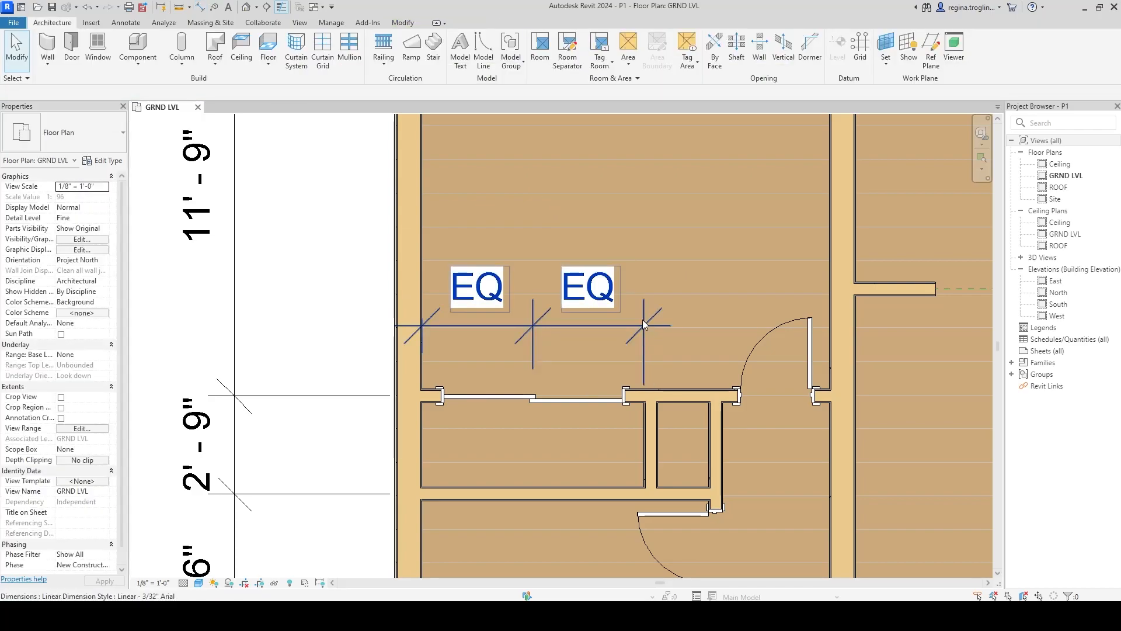
- Hide the EQ dimension above the upper wardrobe door in this view by element
click(643, 320)
right_click(643, 318)
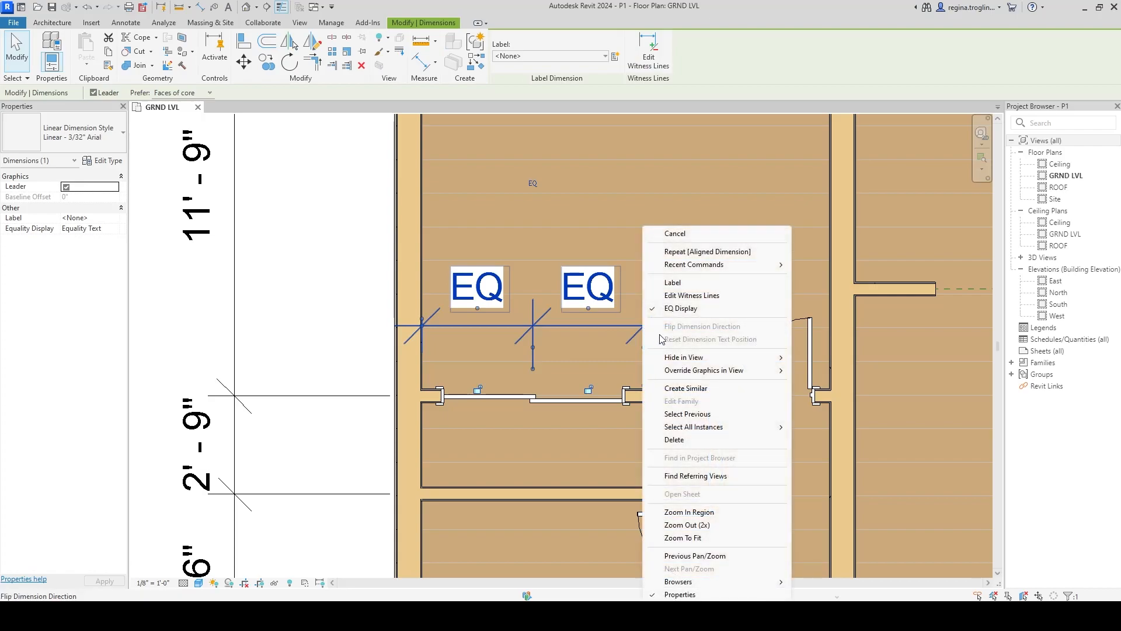
mouse_move(779, 357)
click(819, 358)
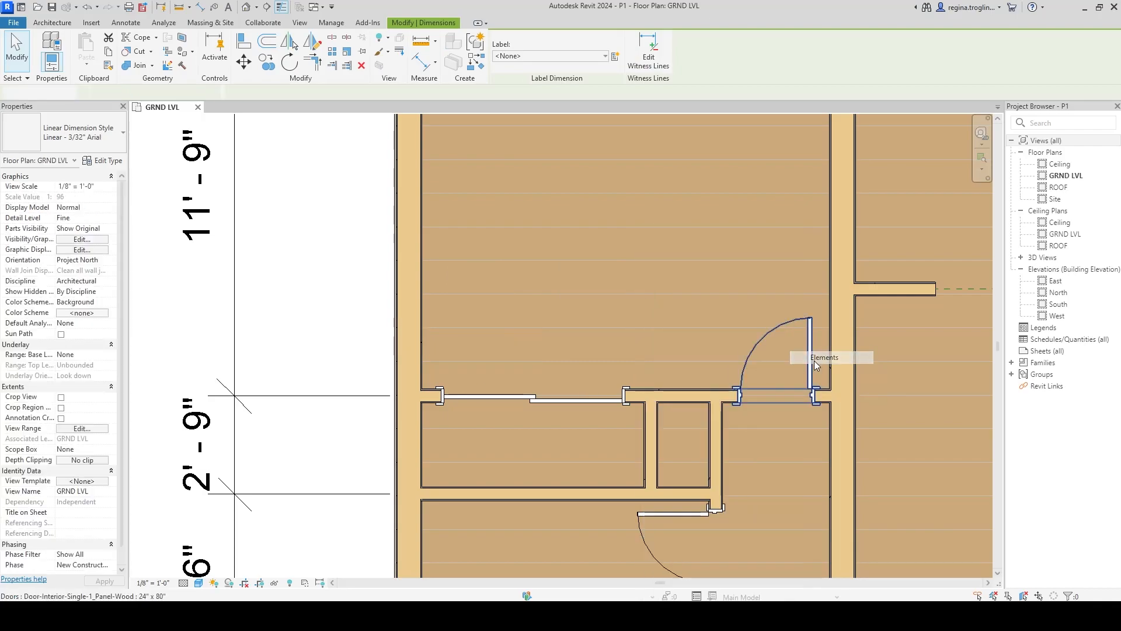
- Align the lower wardrobe's sliding door centre with the centre of the upper wardrobe's sliding door
middle_drag(796, 492, 749, 270)
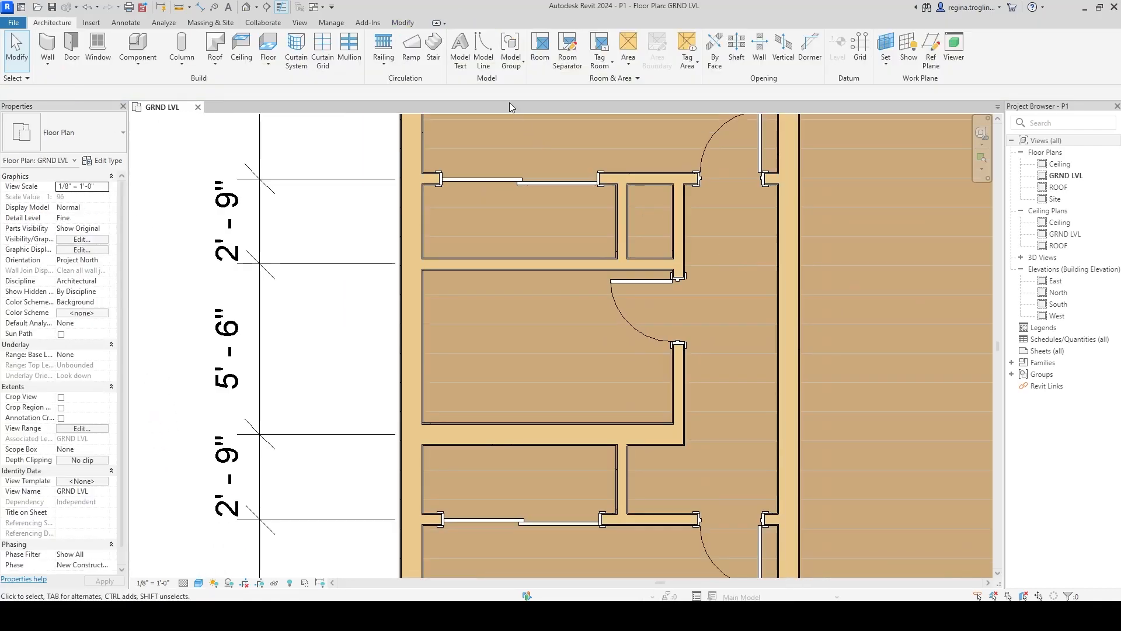
click(402, 22)
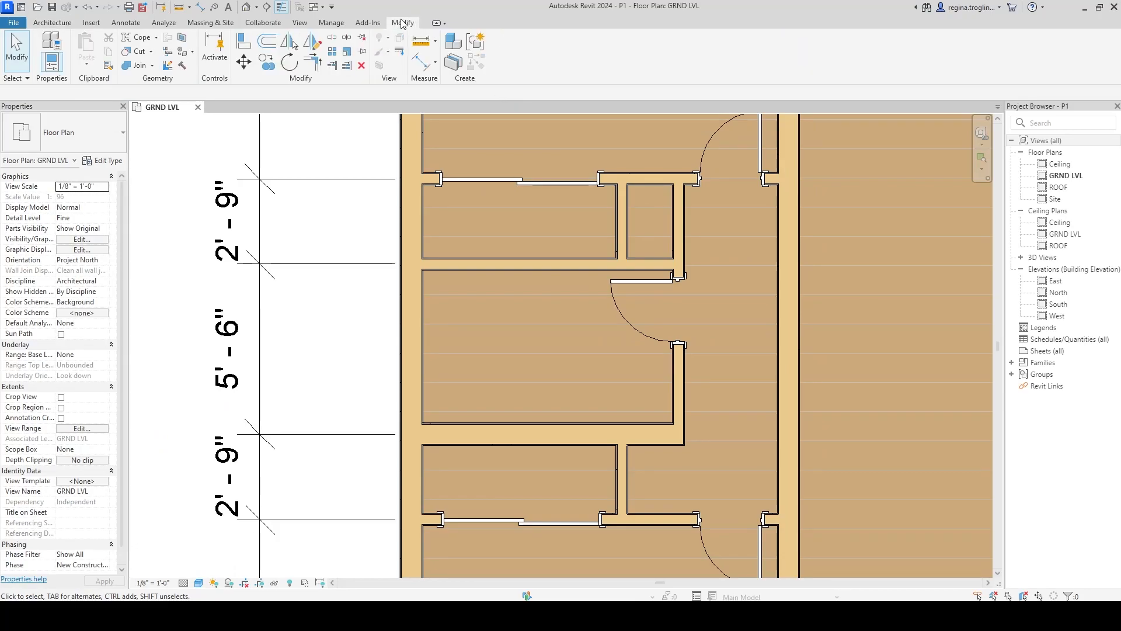
click(240, 43)
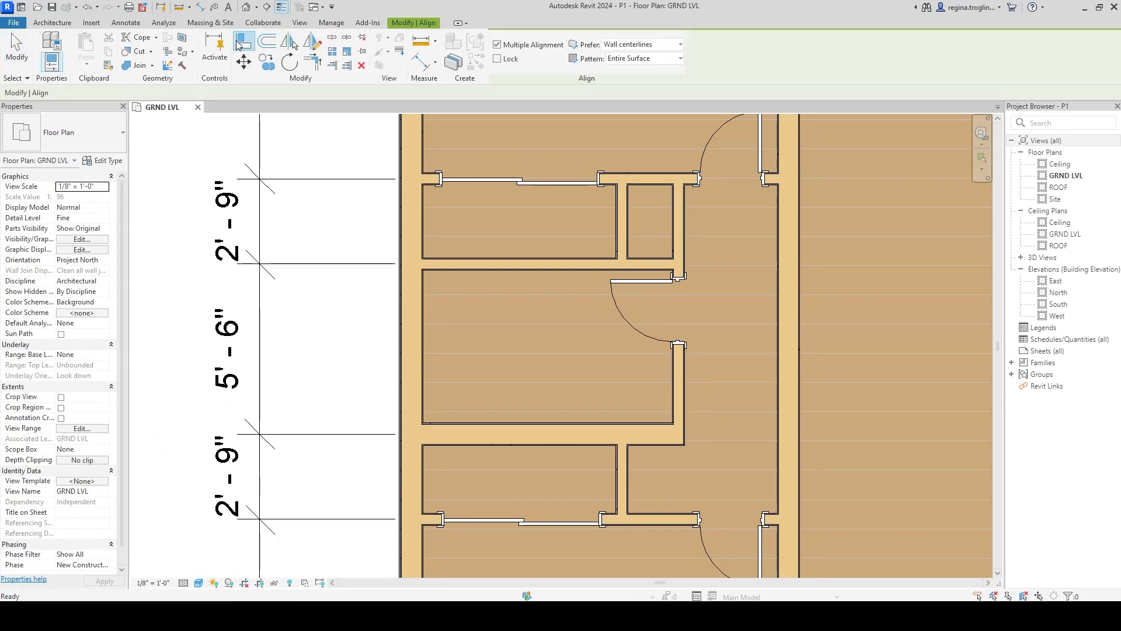
click(521, 190)
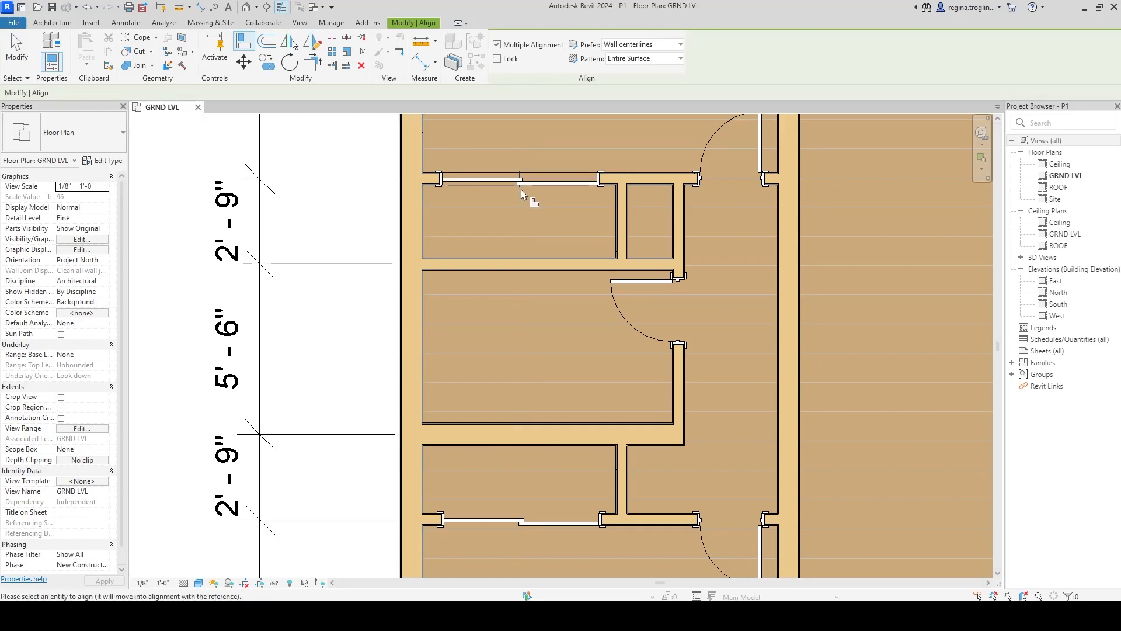
click(521, 524)
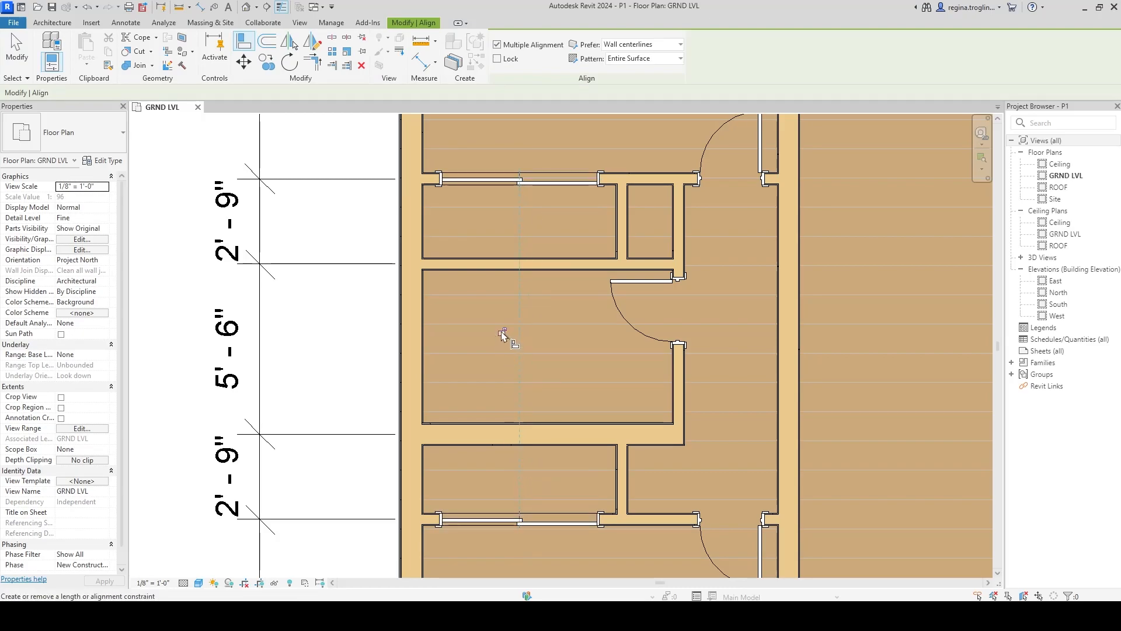
key(Escape)
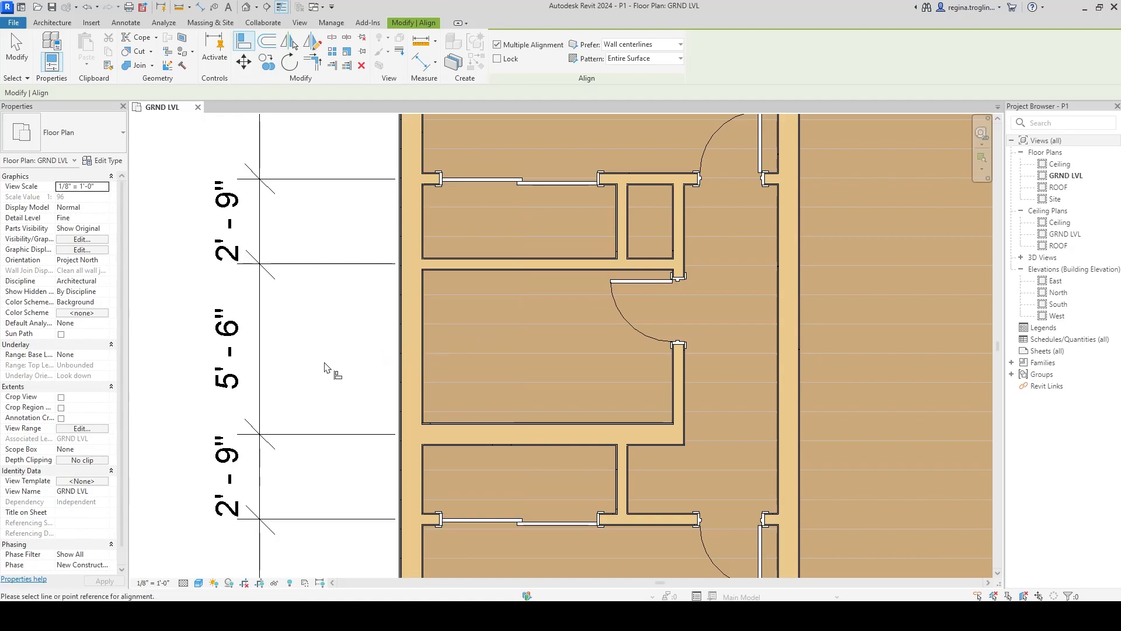
key(Escape)
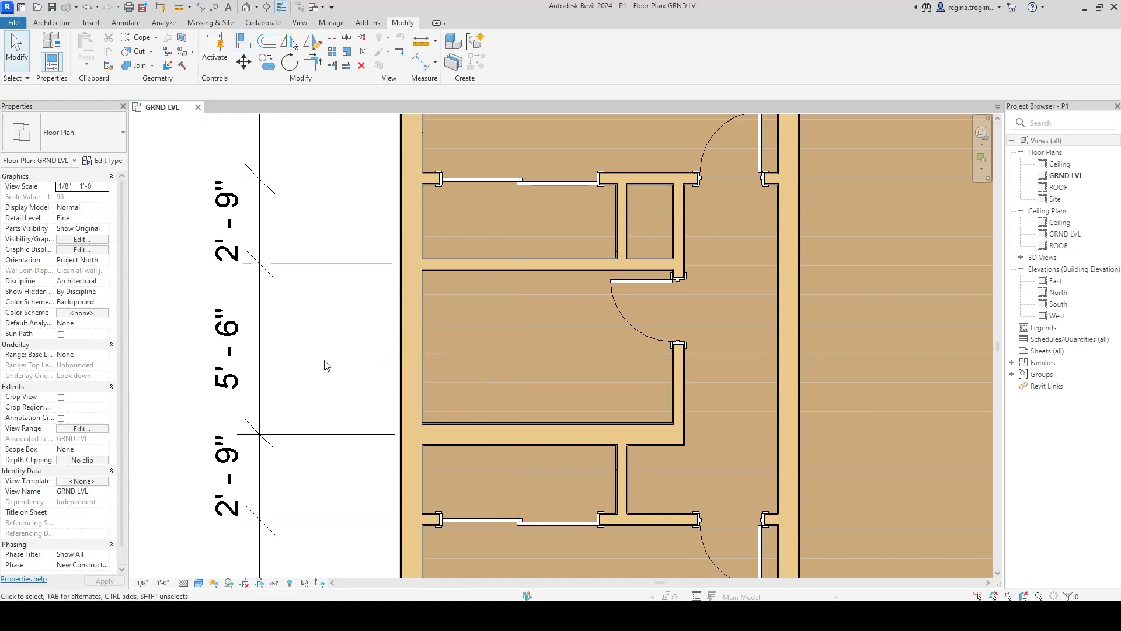
- Examine the water heater (W.H.) closet and its door opening beside the Bedroom #2 wardrobe in the manual PDF, and return to Revit
scroll(330, 364, down, 4)
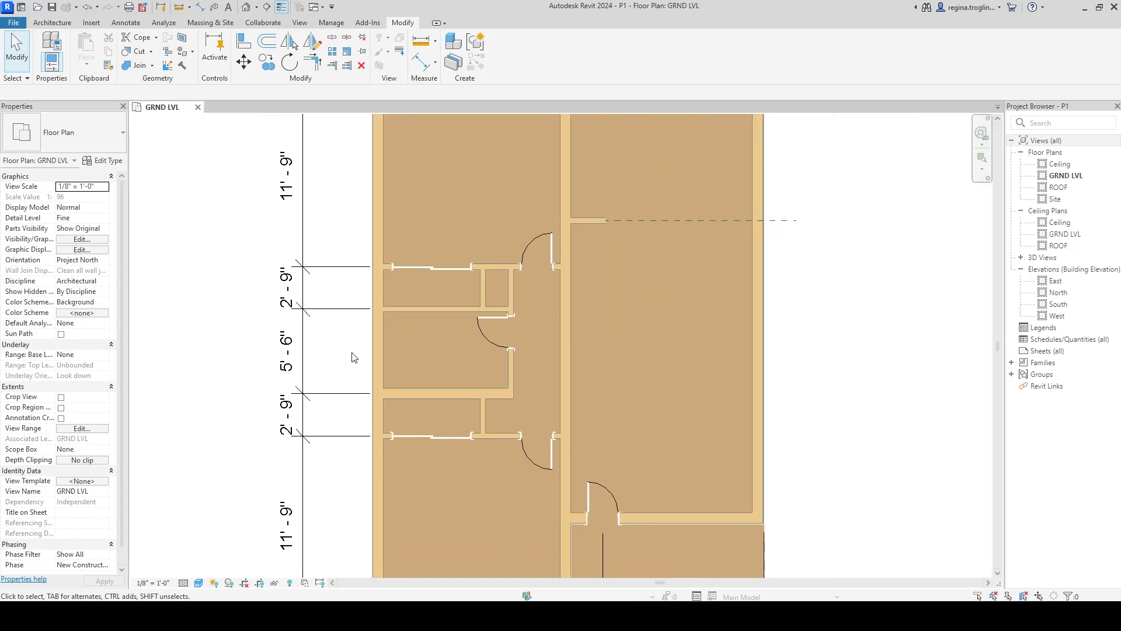
middle_drag(508, 415, 511, 382)
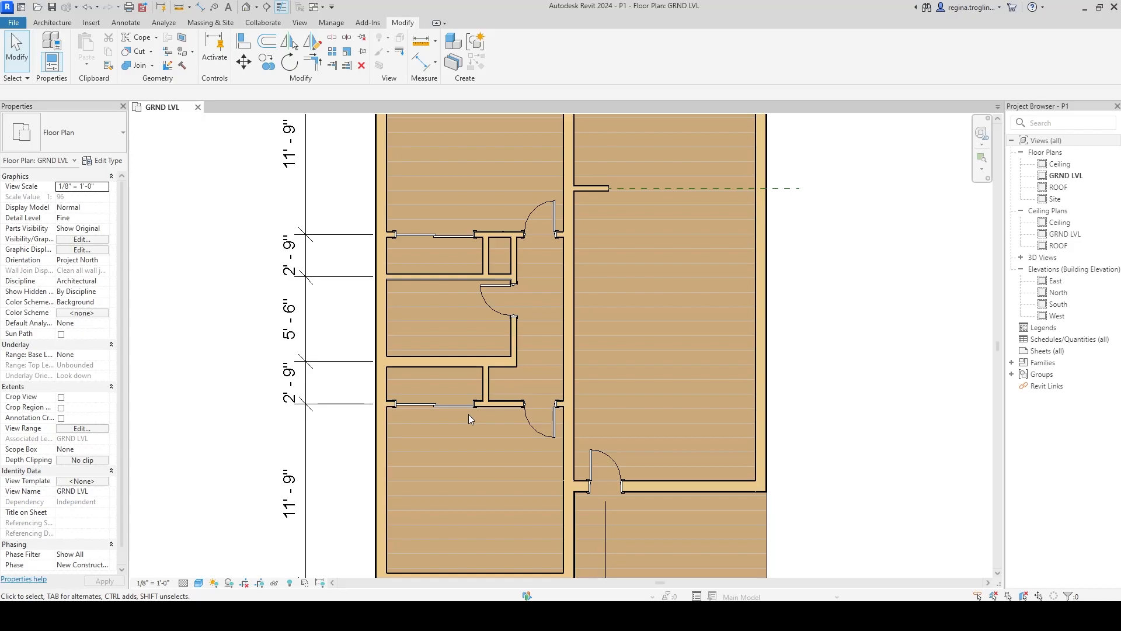
scroll(493, 463, down, 2)
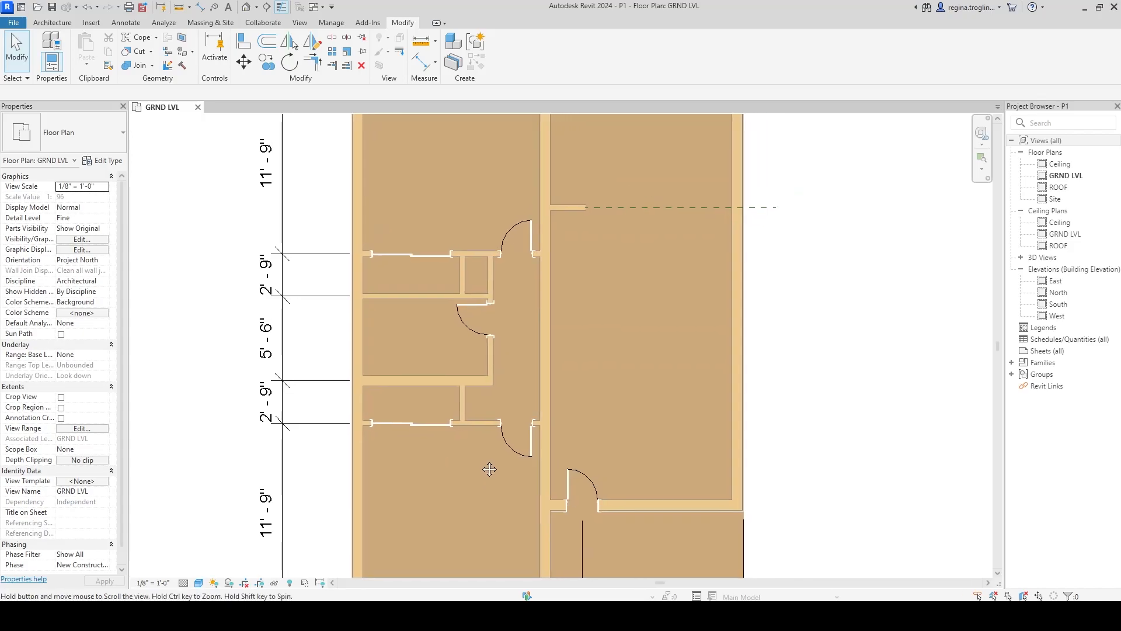
scroll(479, 338, up, 5)
scroll(479, 338, up, 4)
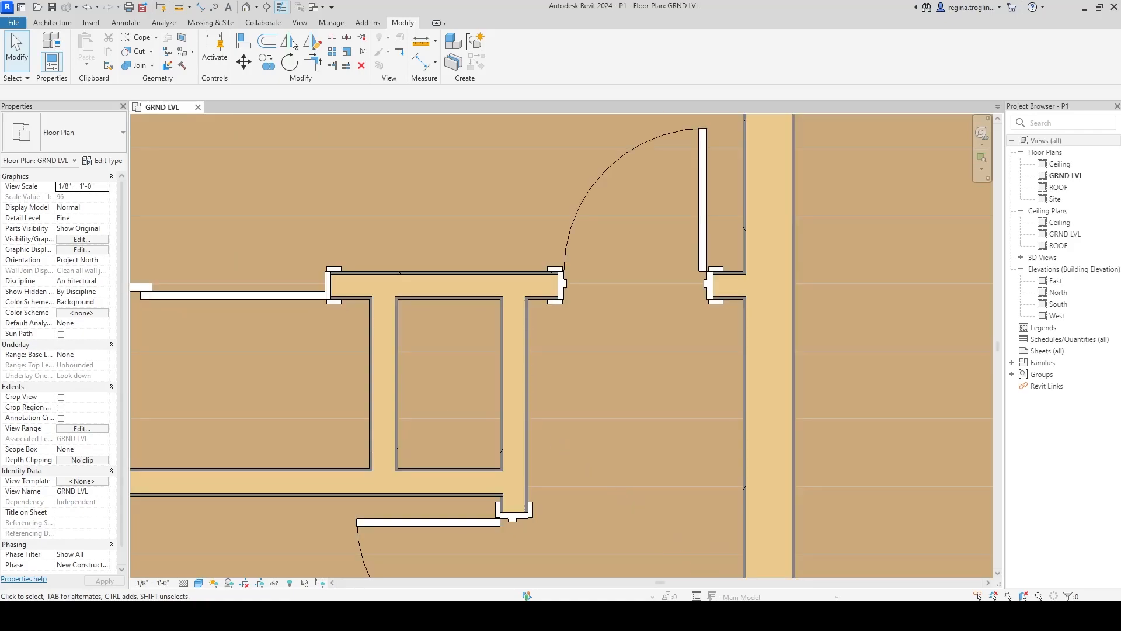
key(alt+Tab)
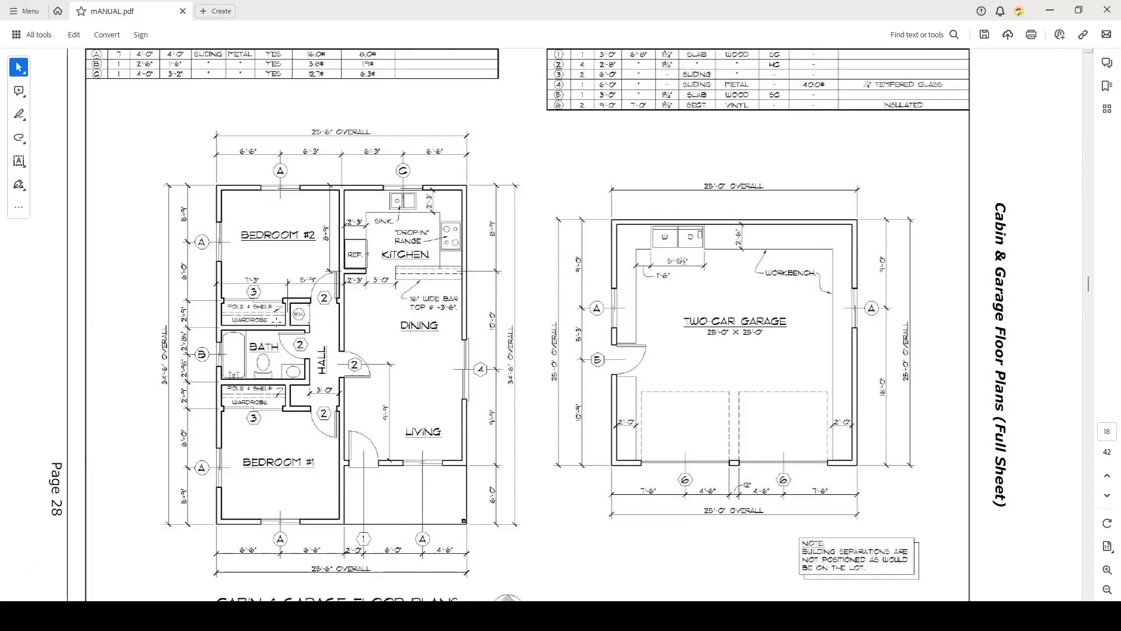
scroll(276, 322, up, 1)
click(276, 343)
ctrl+scroll(276, 343, up, 3)
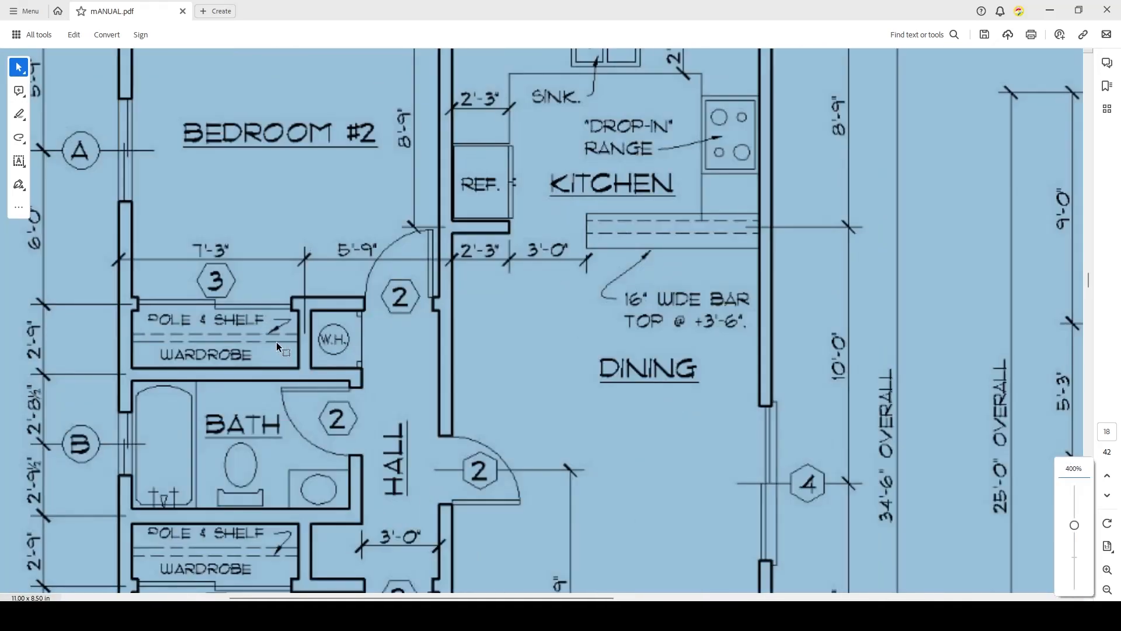
click(331, 300)
drag(285, 276, 379, 402)
scroll(535, 369, down, 2)
scroll(534, 368, up, 2)
scroll(543, 361, down, 1)
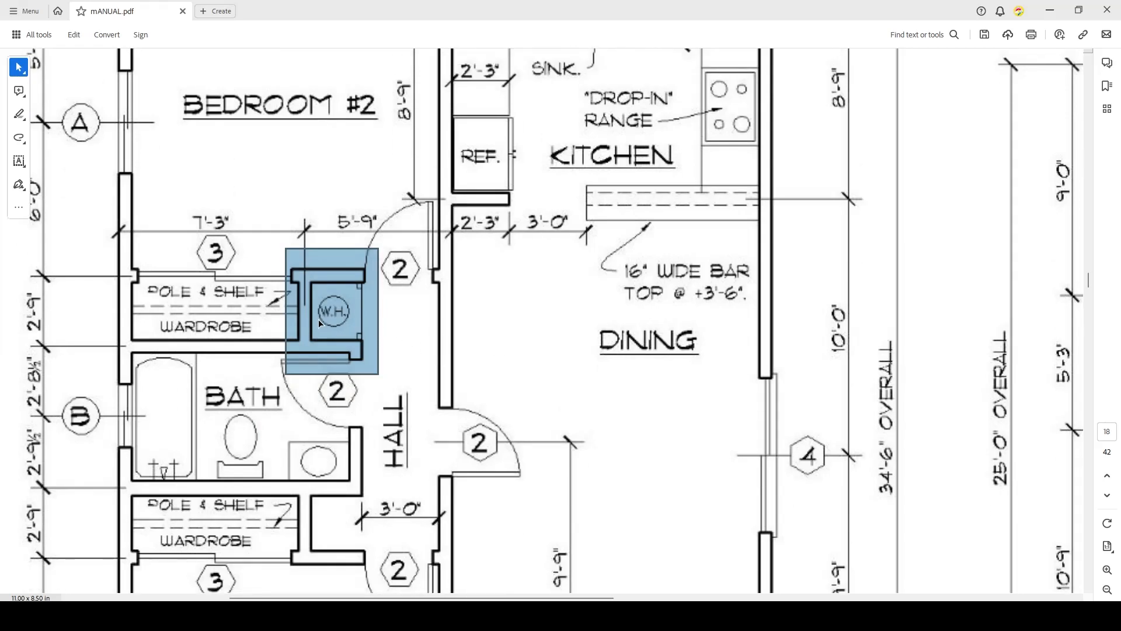
click(75, 224)
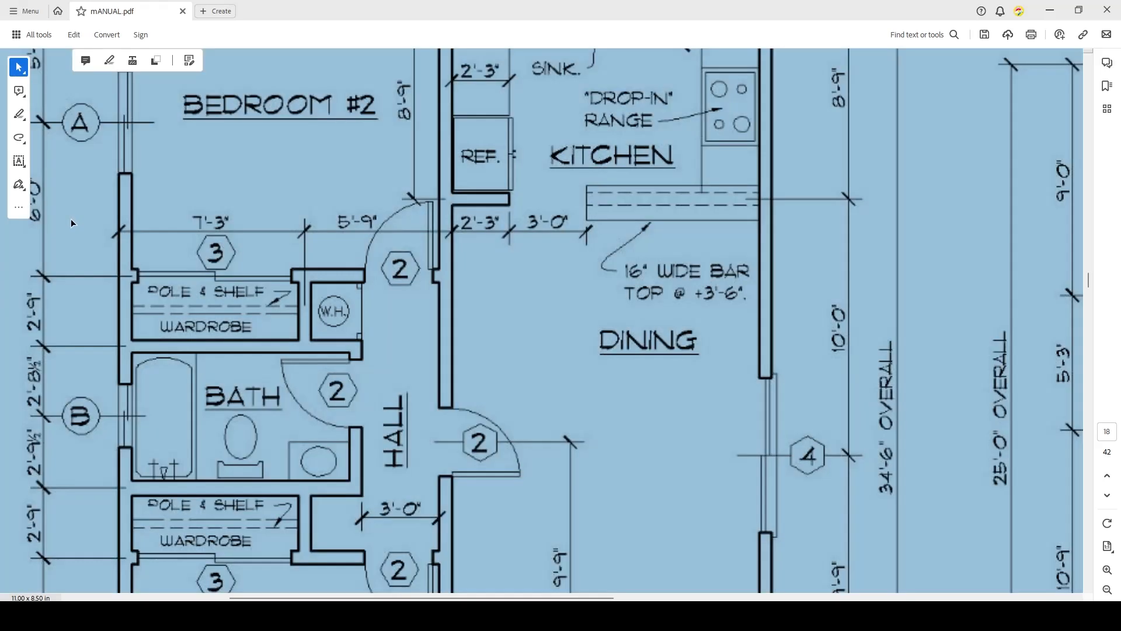
click(77, 225)
scroll(283, 366, up, 2)
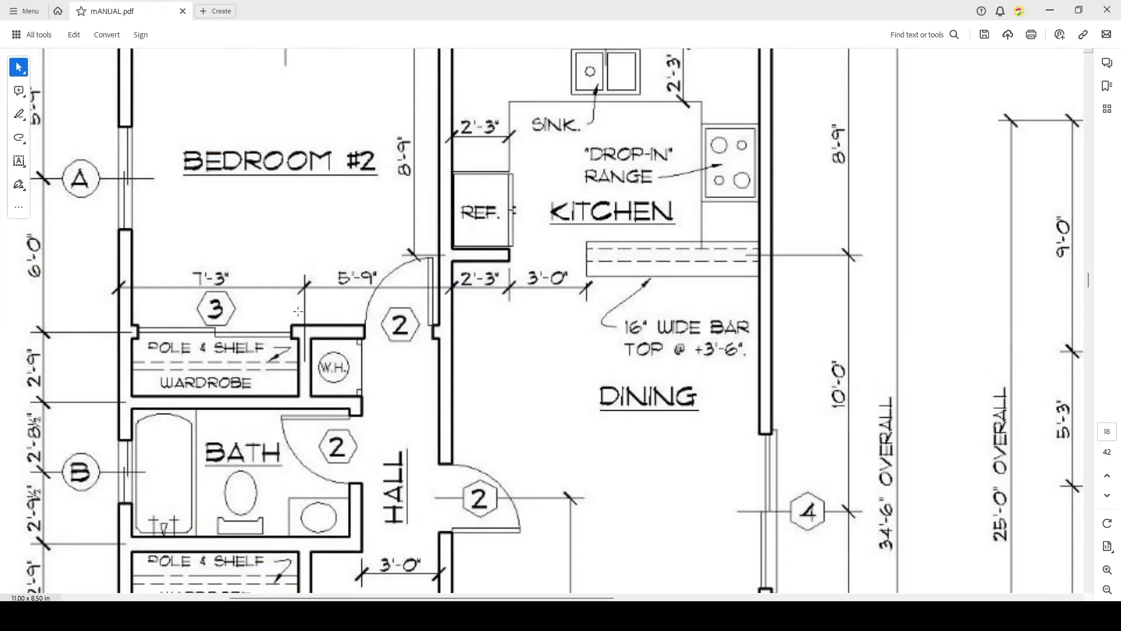
drag(346, 333, 369, 407)
click(335, 317)
click(347, 311)
mouse_move(716, 616)
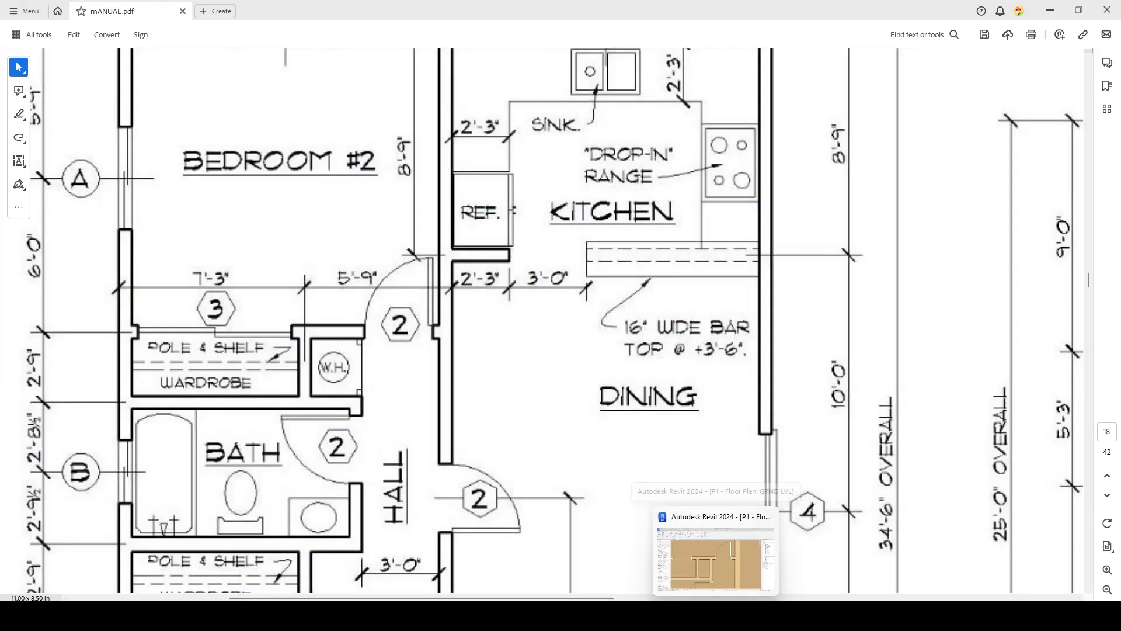
click(716, 559)
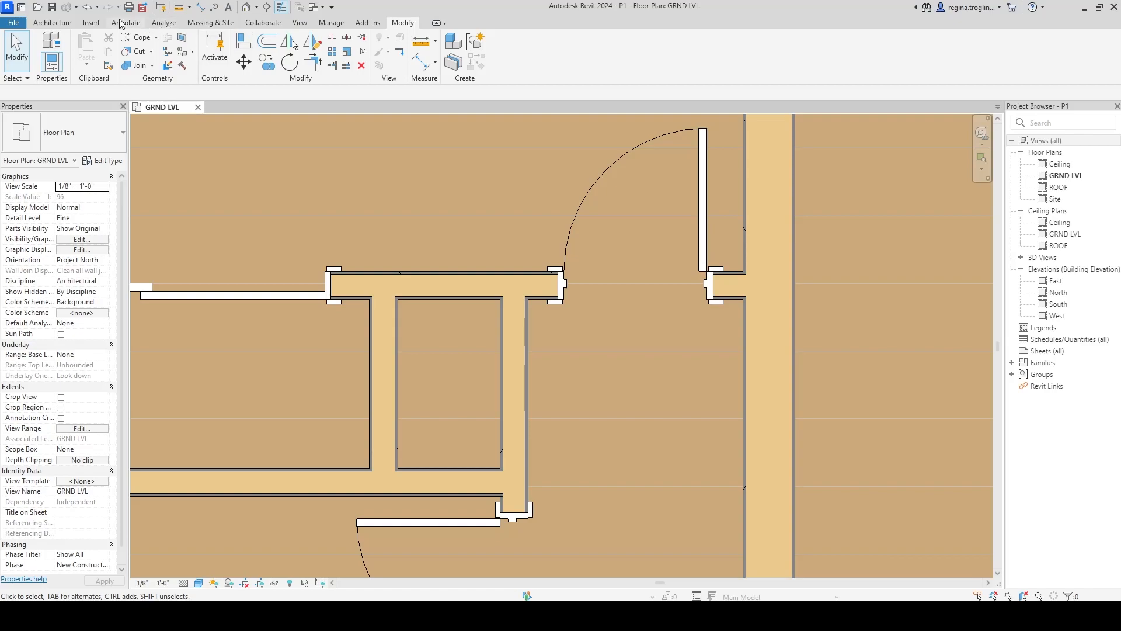
- Load the 18" x 80" and 20" x 80" types of the Door-Interior-Single-1_Panel-Wood family from the Residential folder
click(53, 23)
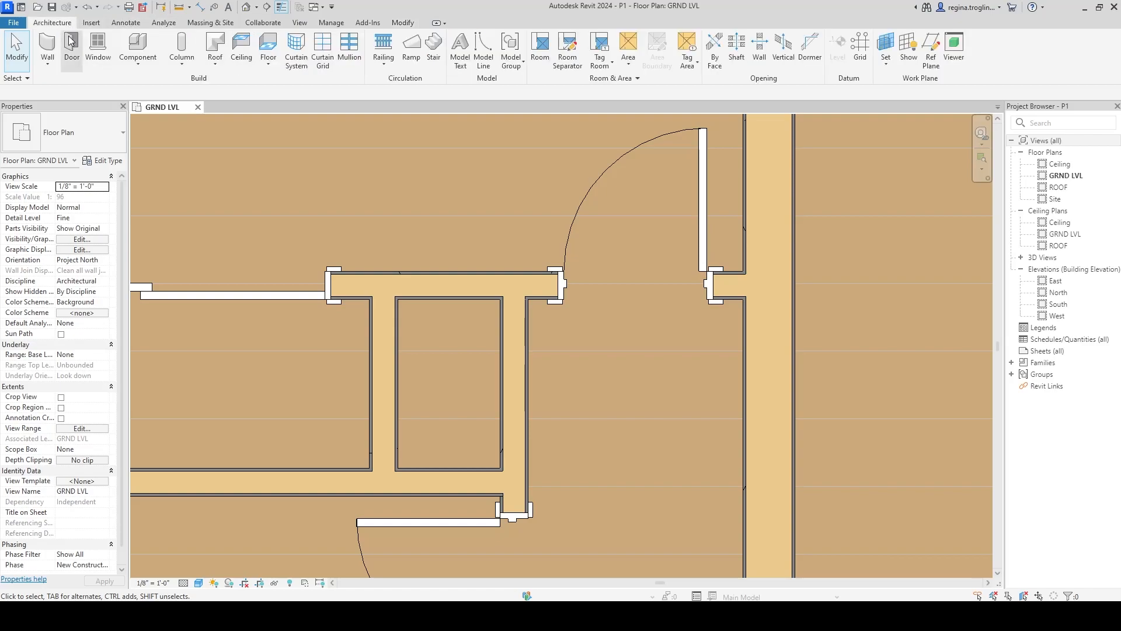
click(71, 45)
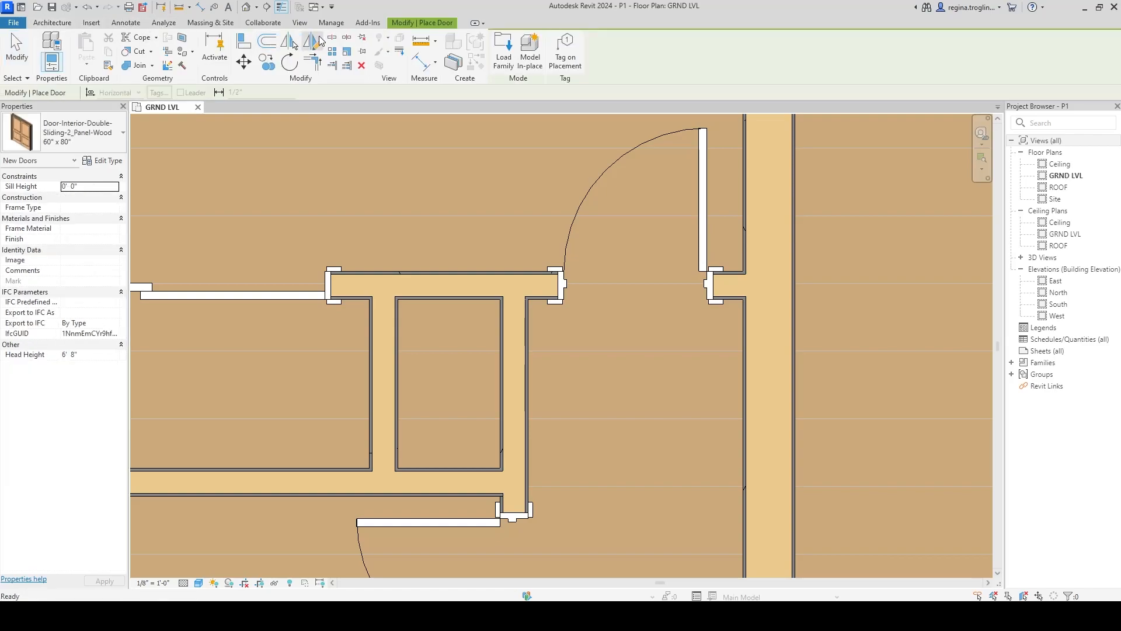
click(498, 65)
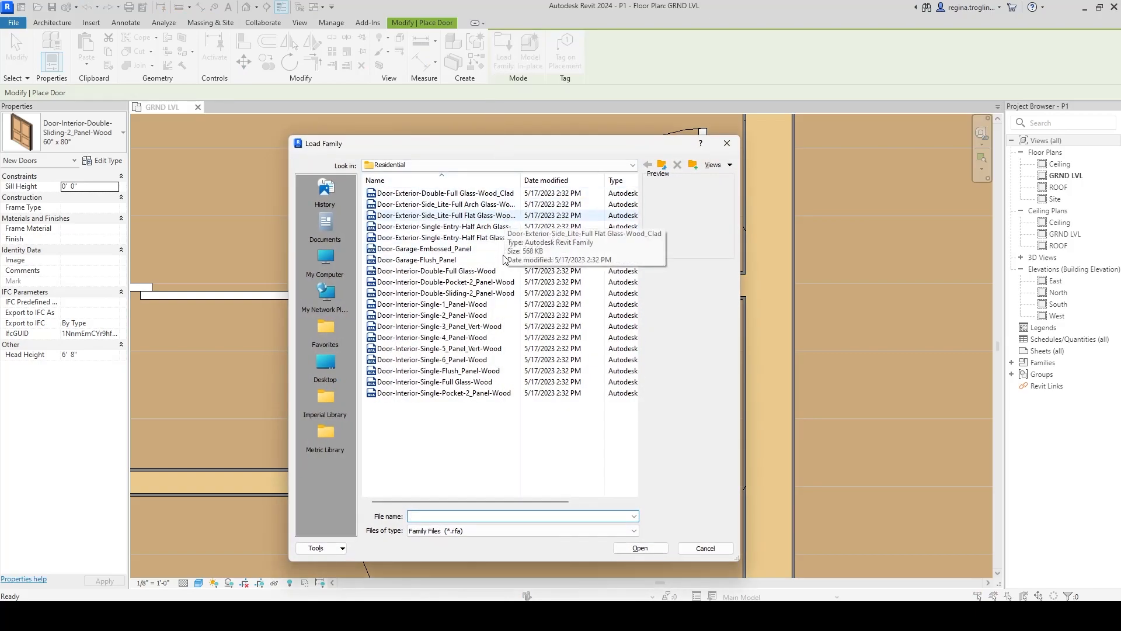
click(490, 304)
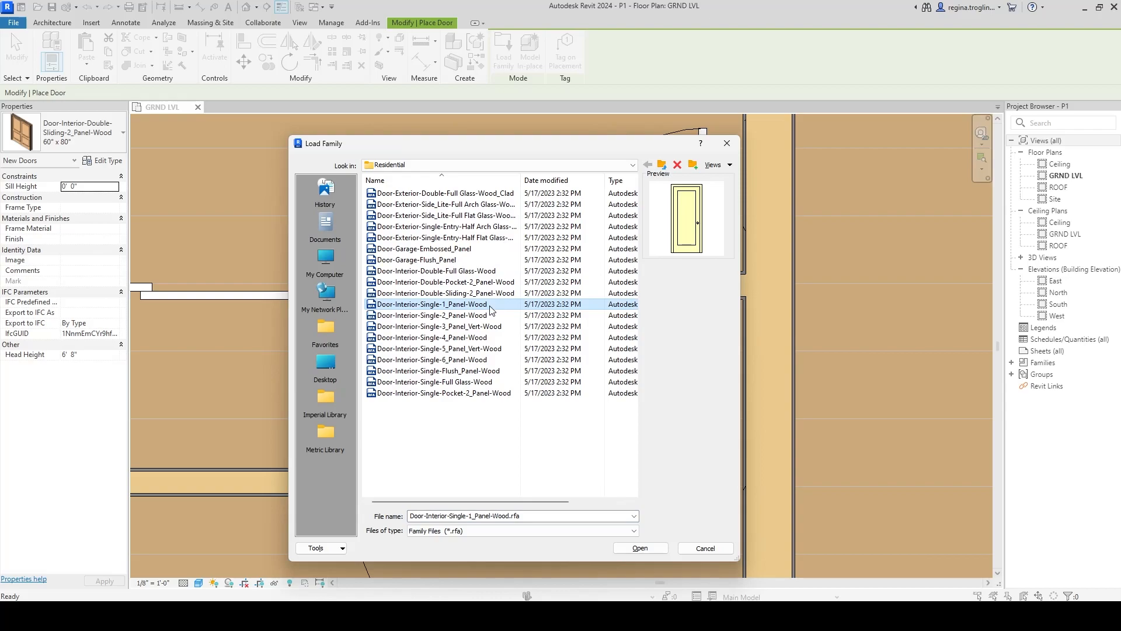
click(640, 549)
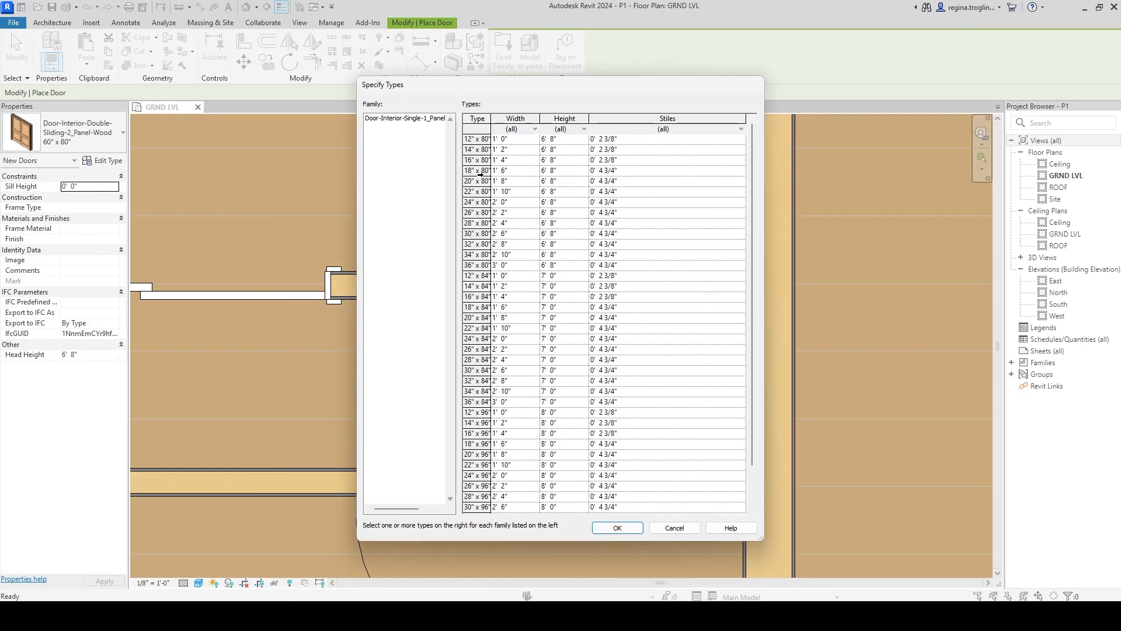
click(480, 172)
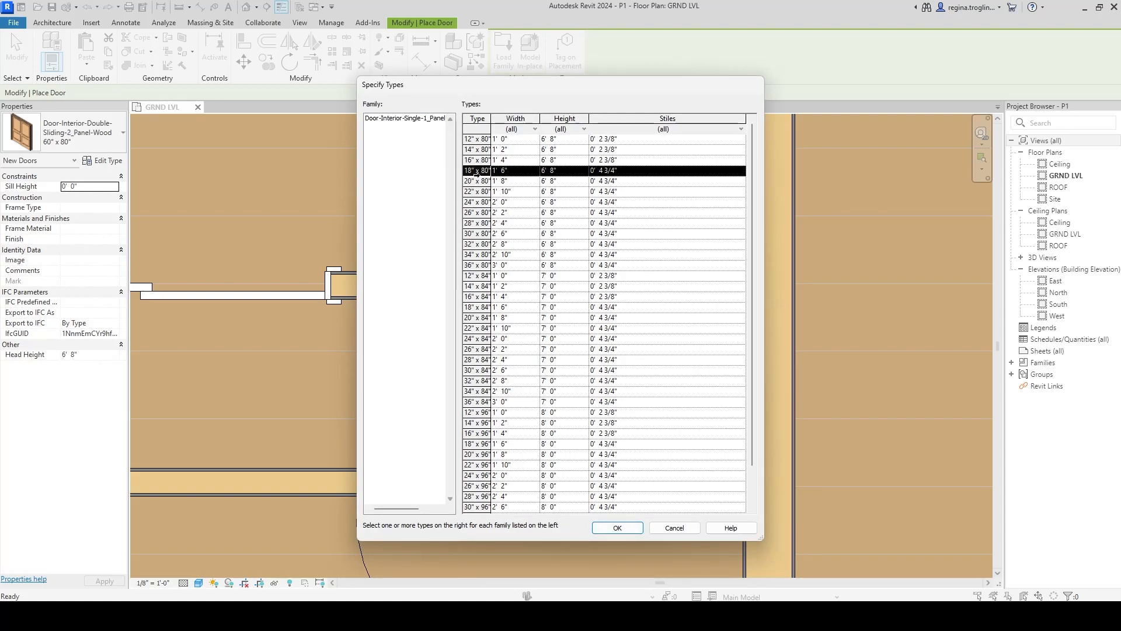
ctrl+click(479, 181)
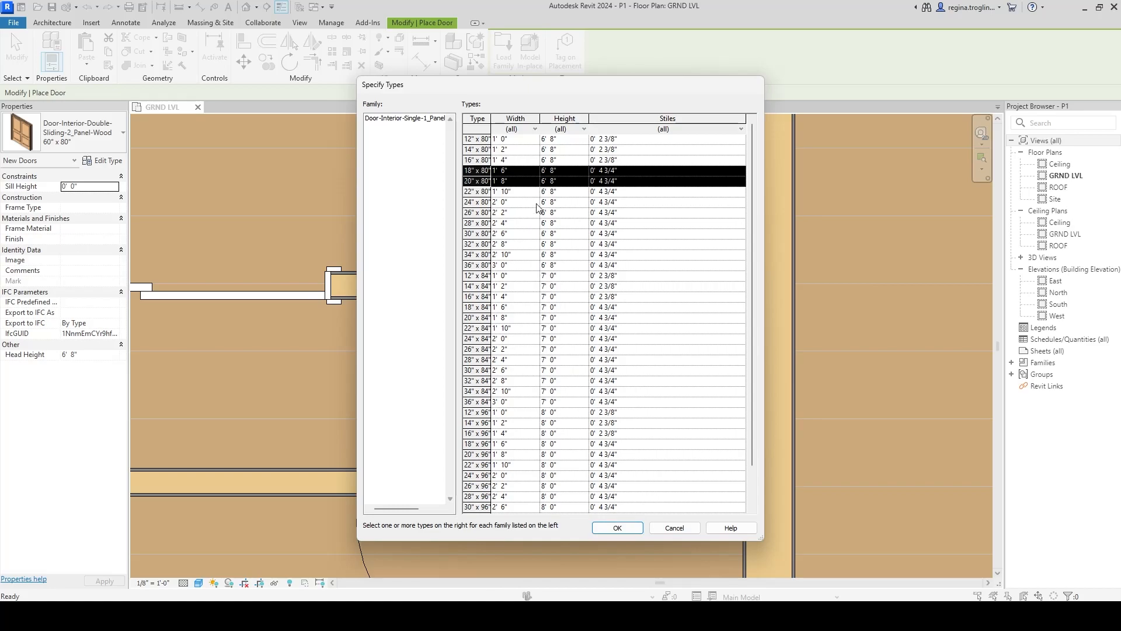
click(633, 531)
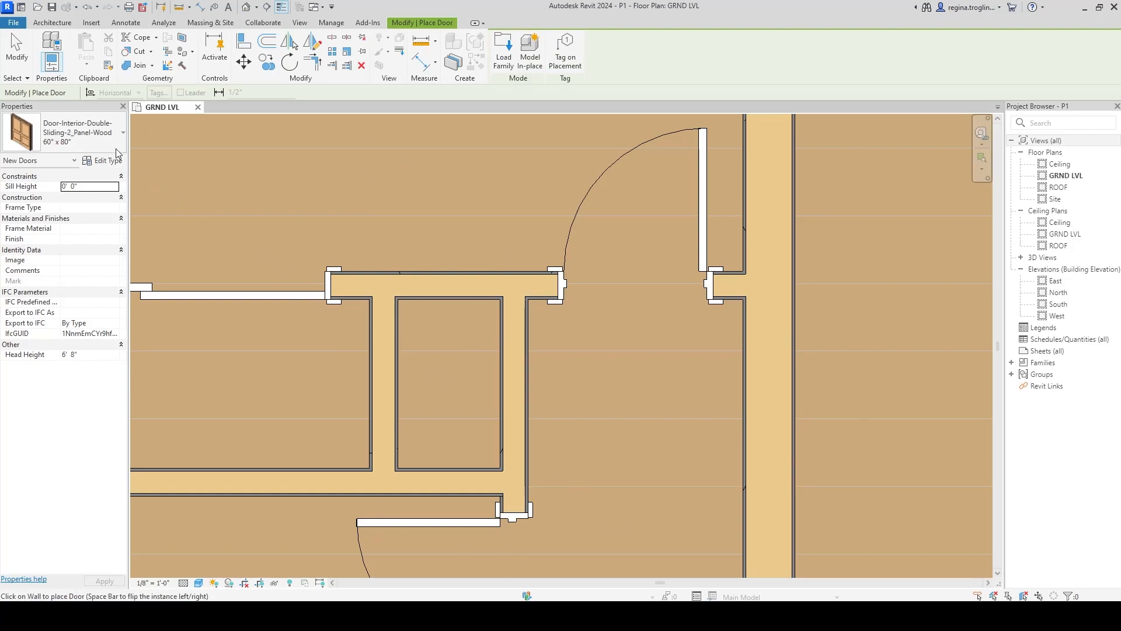
- Place a 20" x 80" Door-Interior-Single-1_Panel-Wood door in the water heater closet's hall-side wall and flip its hinge to the upper jamb
click(90, 140)
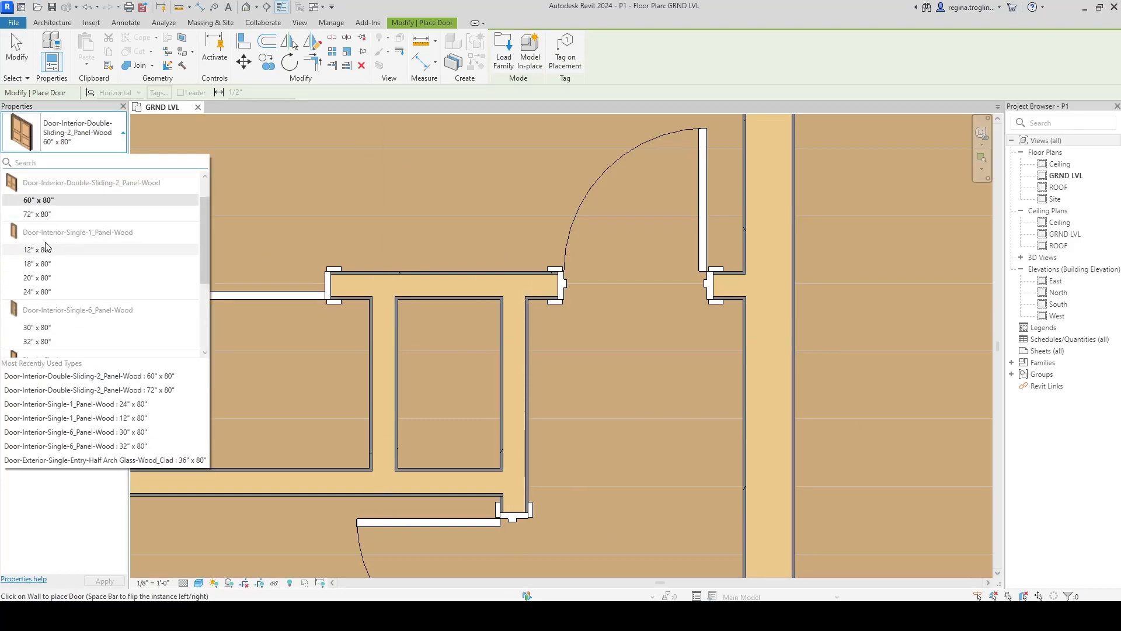
click(52, 279)
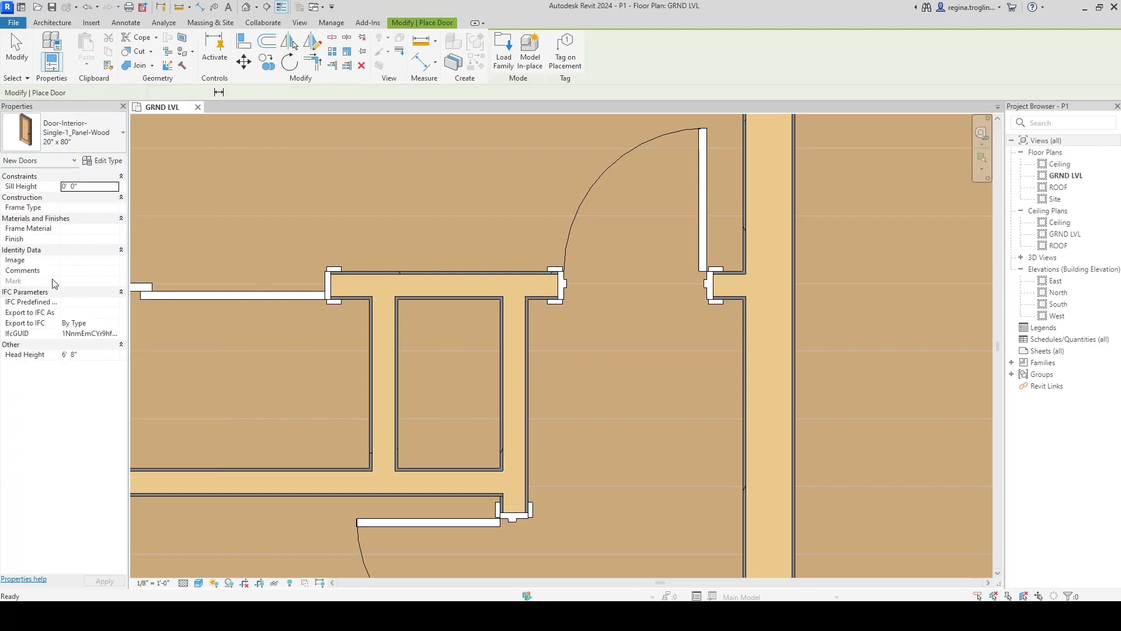
click(529, 386)
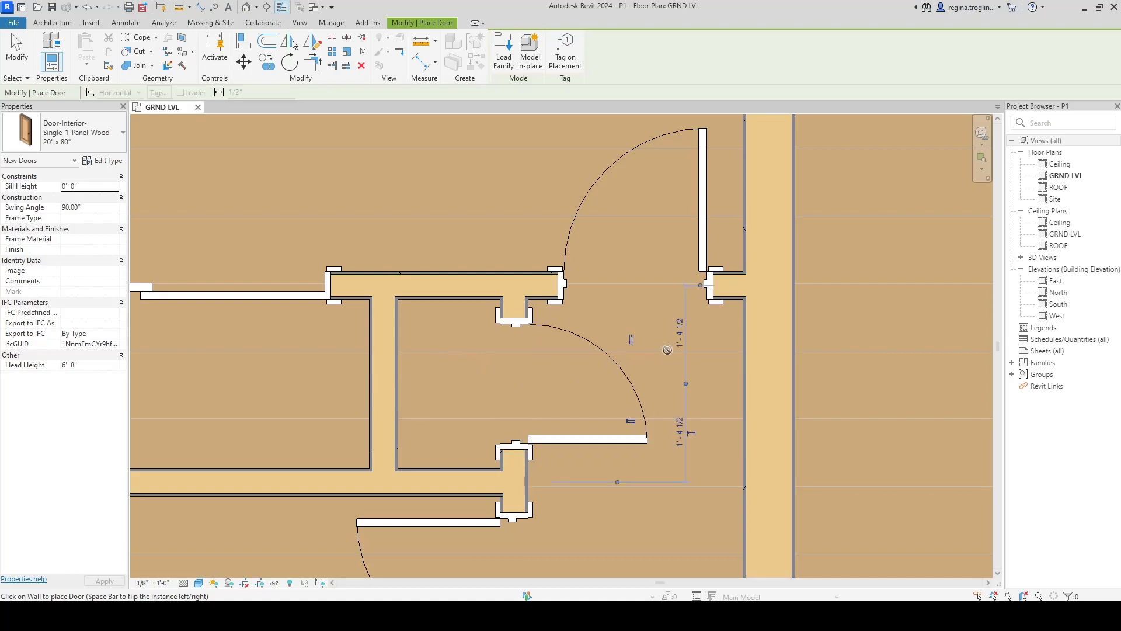
scroll(667, 349, down, 3)
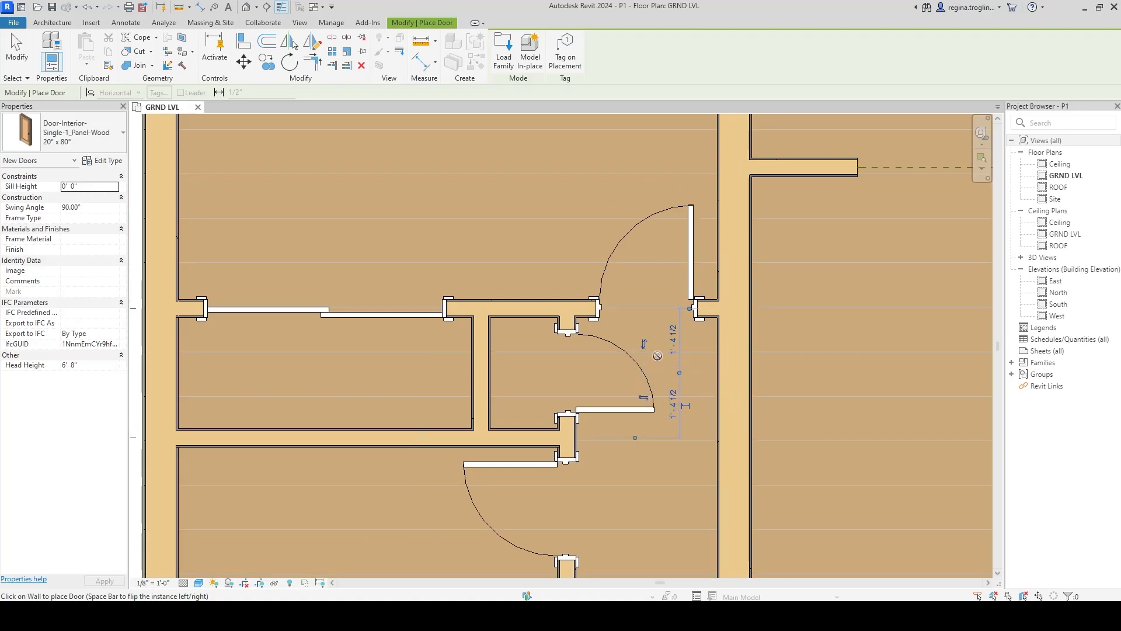
click(643, 345)
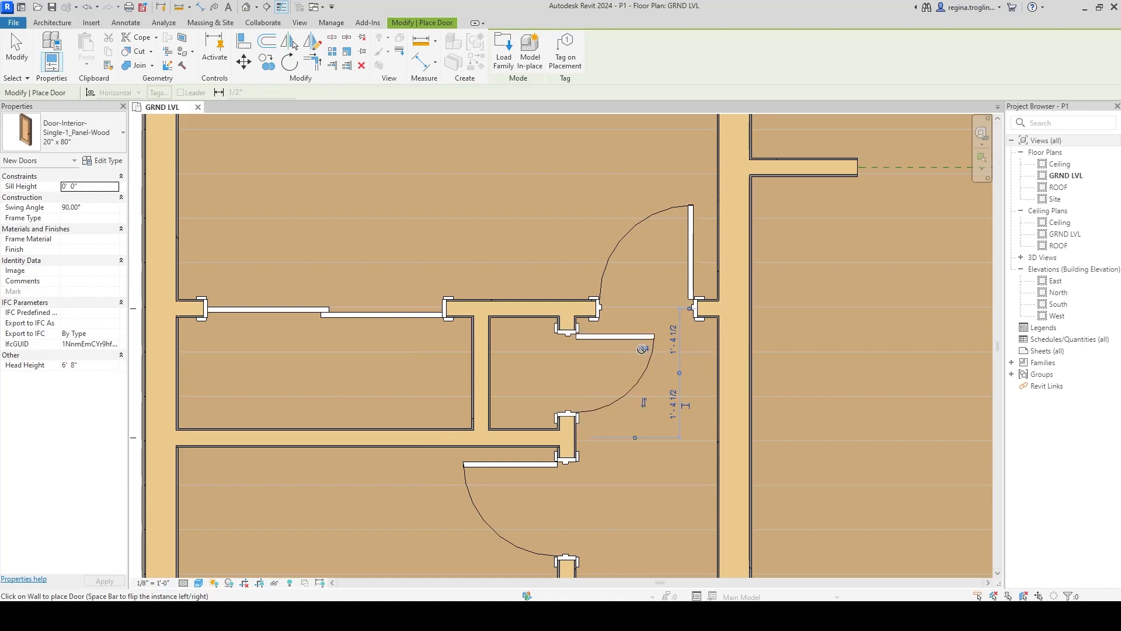
scroll(645, 403, down, 3)
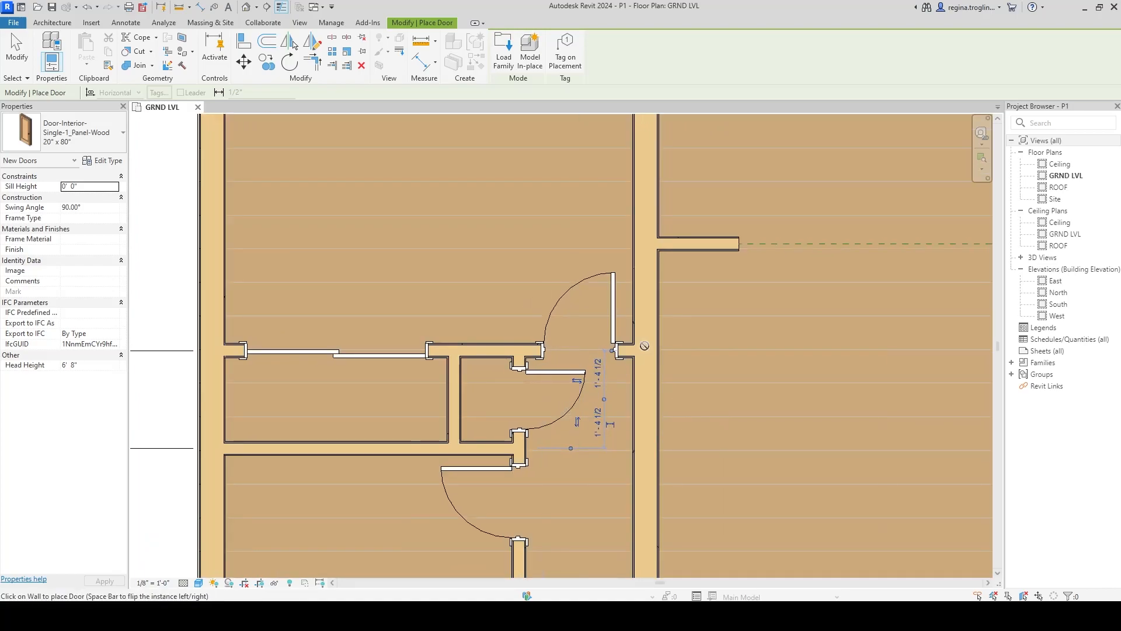
key(Escape)
key(Escape)
- Examine the new water heater closet door and the doors placed across the whole floor plan
scroll(556, 370, up, 3)
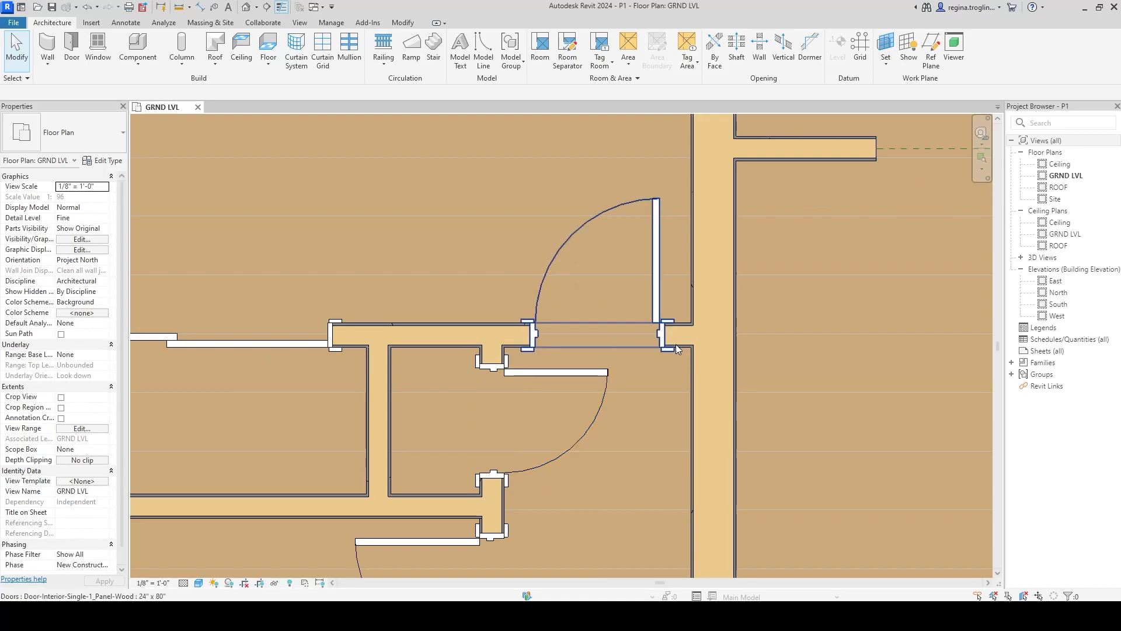
scroll(661, 443, down, 2)
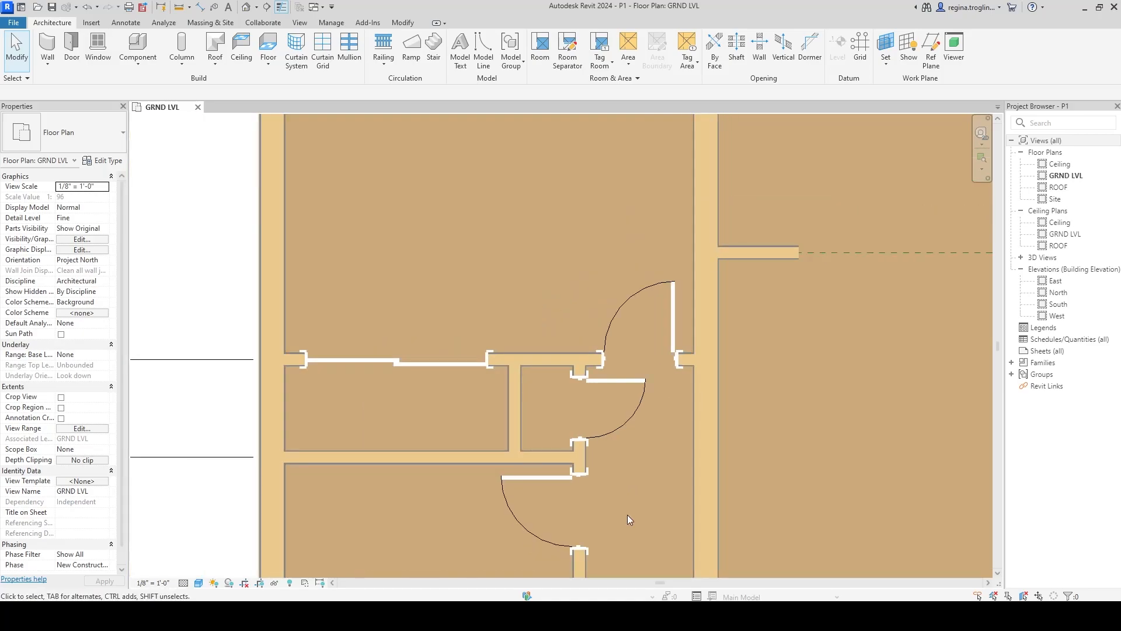
scroll(545, 397, down, 2)
scroll(556, 405, down, 2)
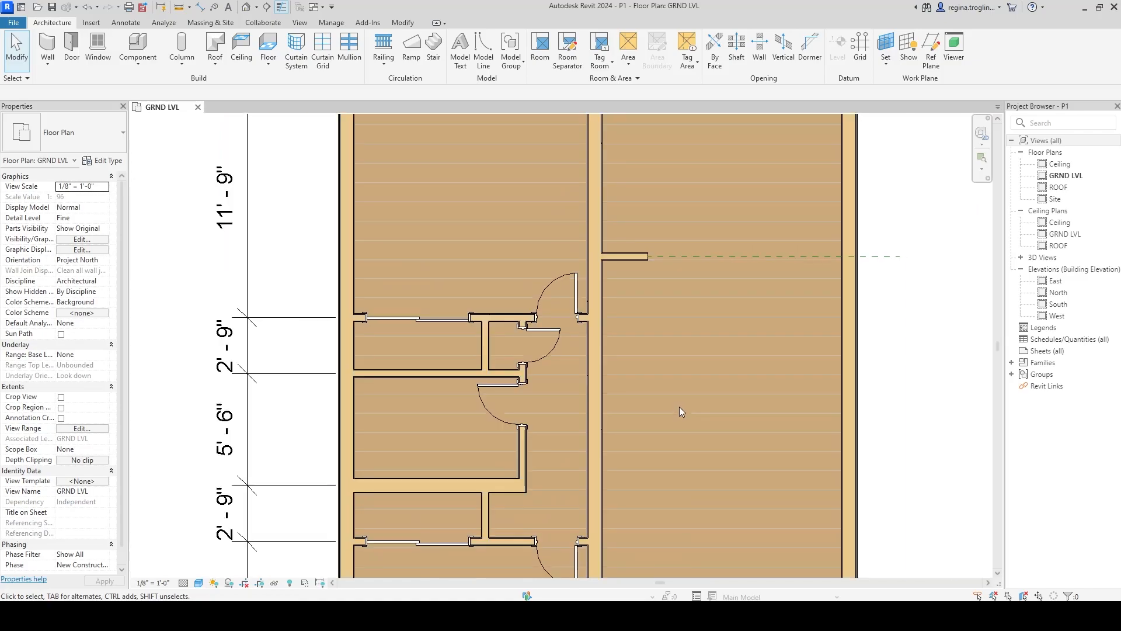
scroll(680, 412, down, 2)
click(531, 304)
scroll(567, 335, down, 1)
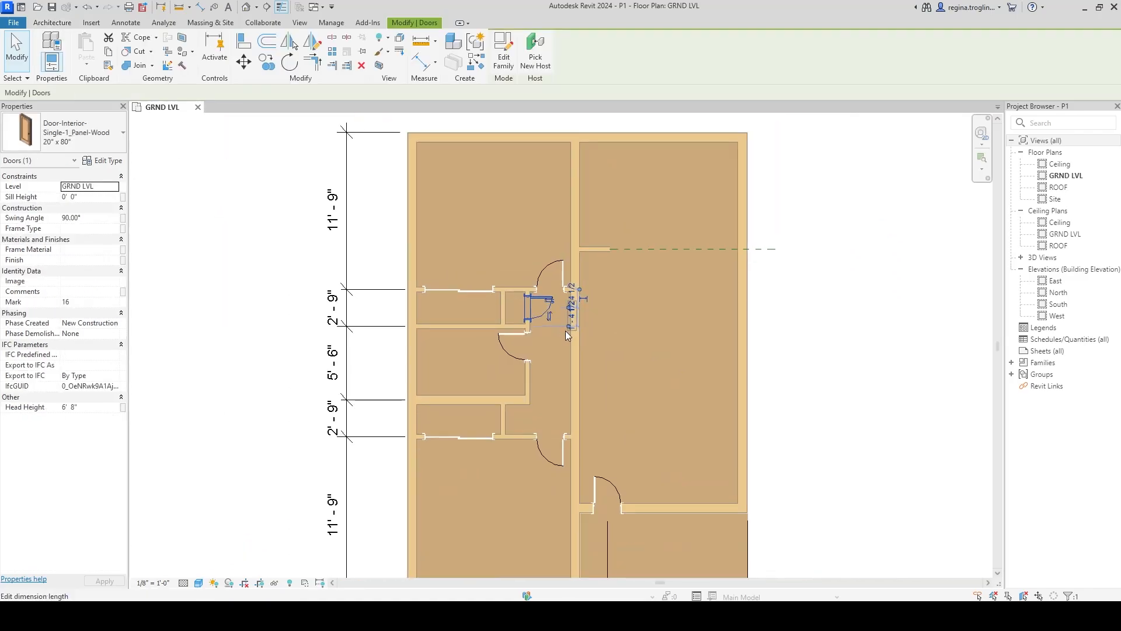
click(878, 320)
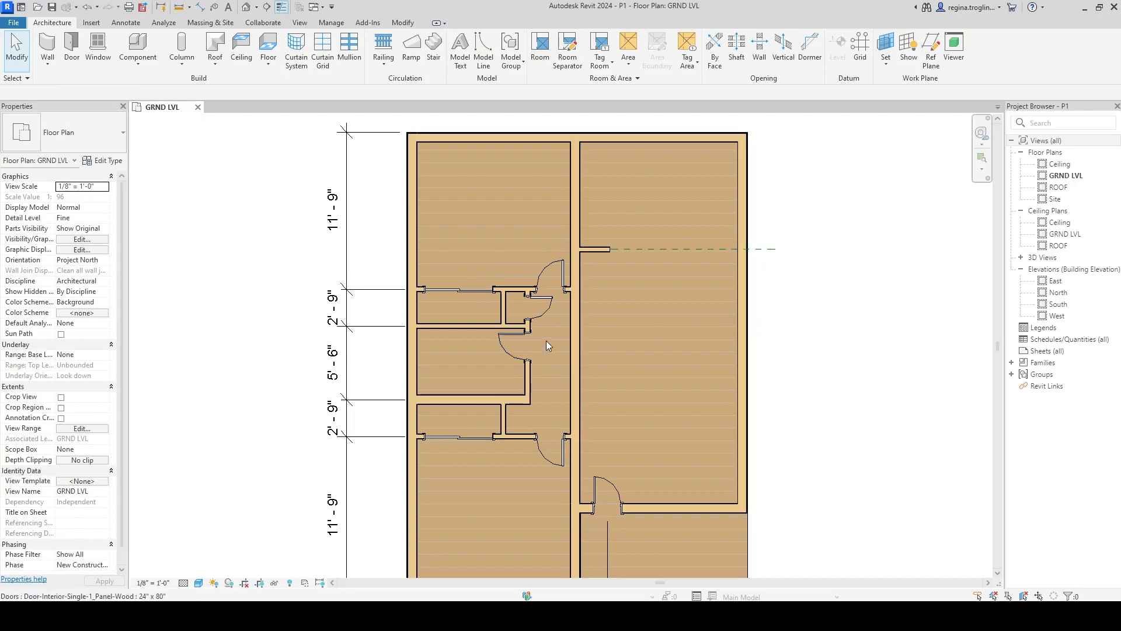
middle_drag(855, 321, 880, 344)
scroll(880, 344, down, 1)
middle_drag(900, 390, 831, 327)
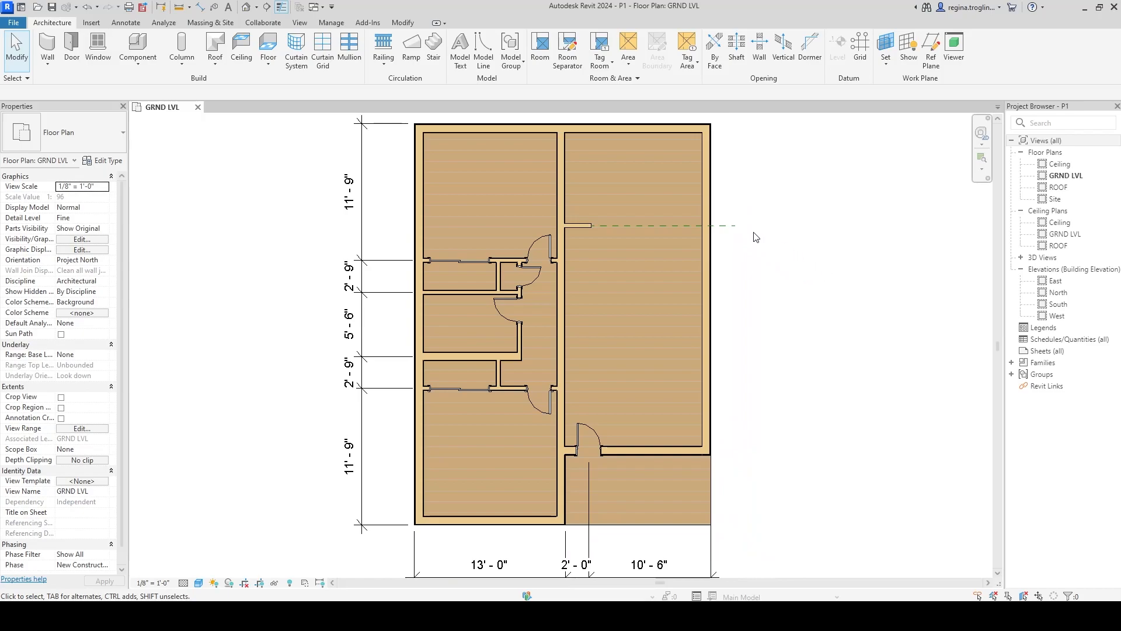
- Open the Door-Exterior-Double-Full Glass-Wood_Clad family from the Residential folder for loading after previewing the other full-glass doors
click(70, 52)
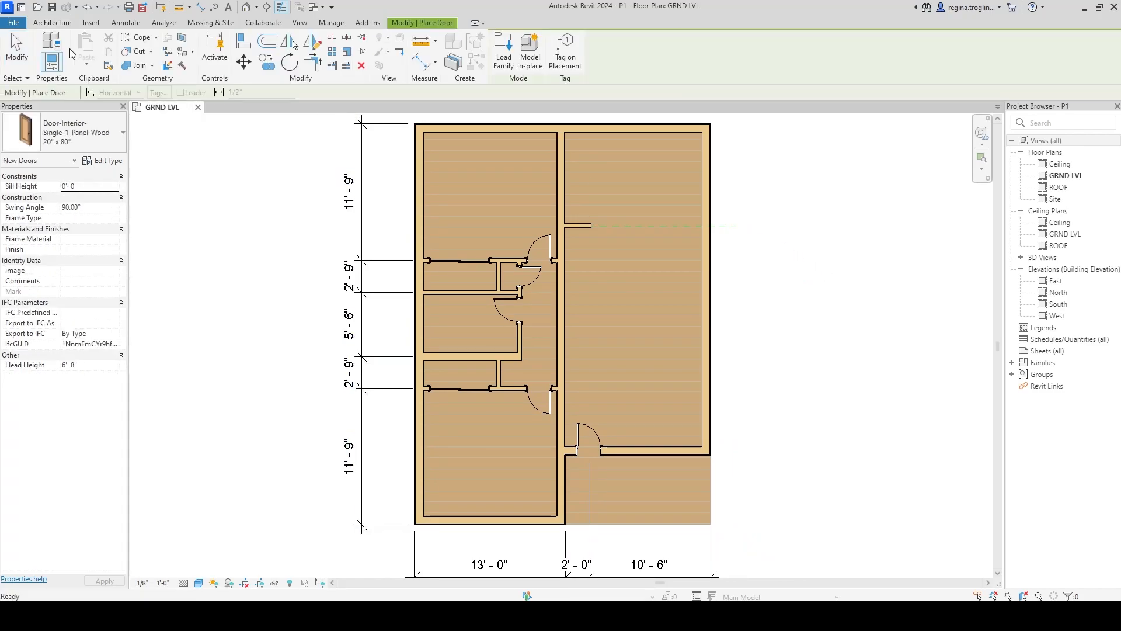
click(501, 58)
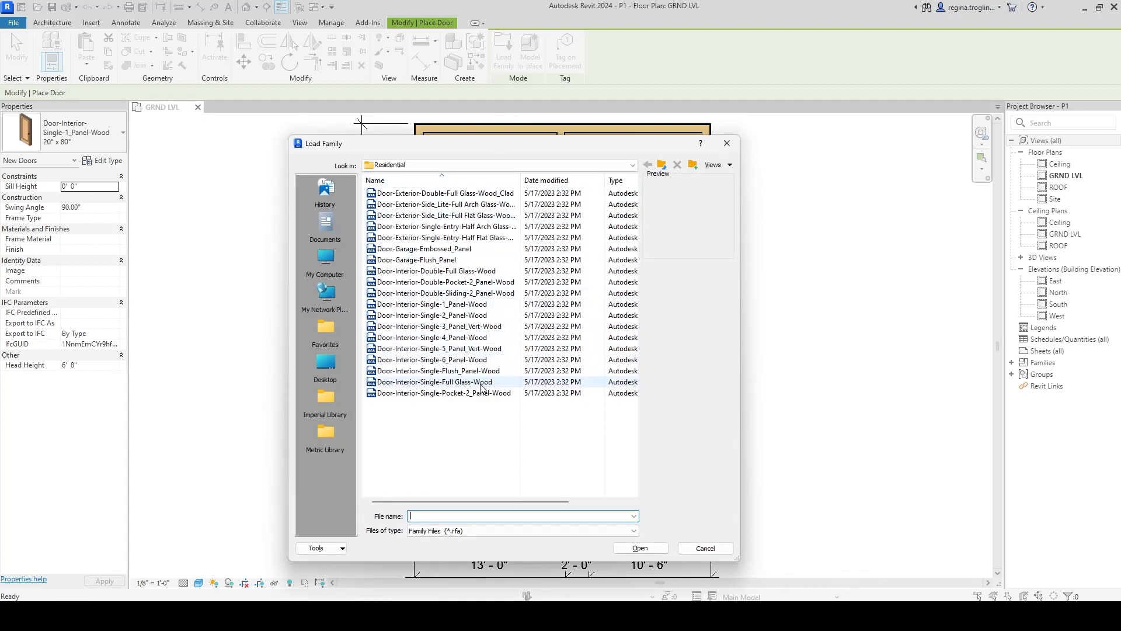
click(482, 383)
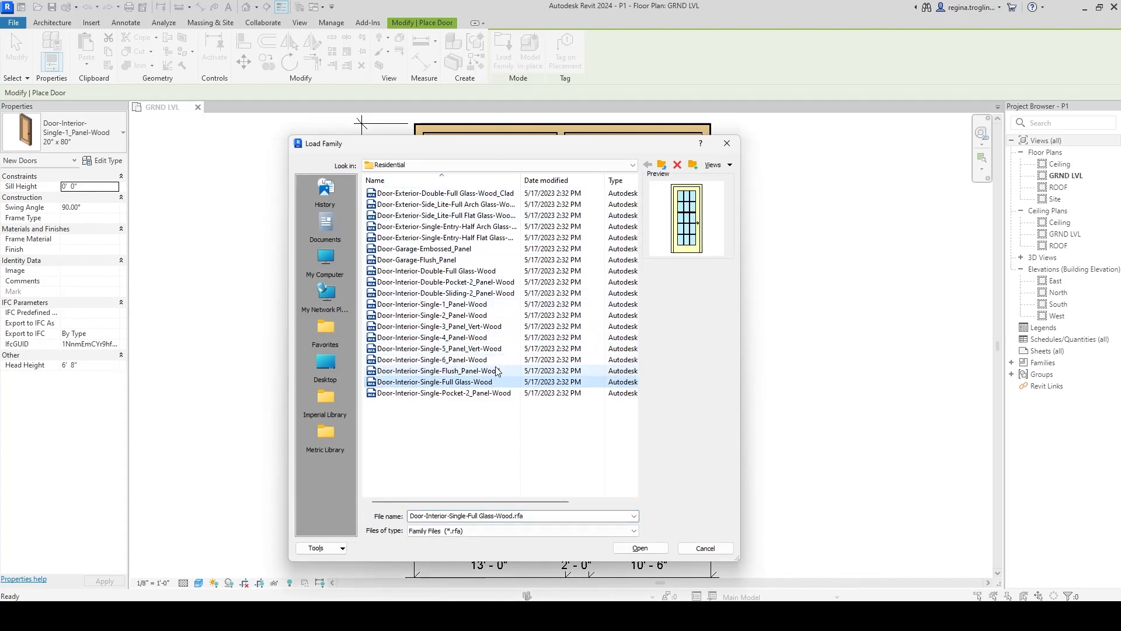
click(478, 273)
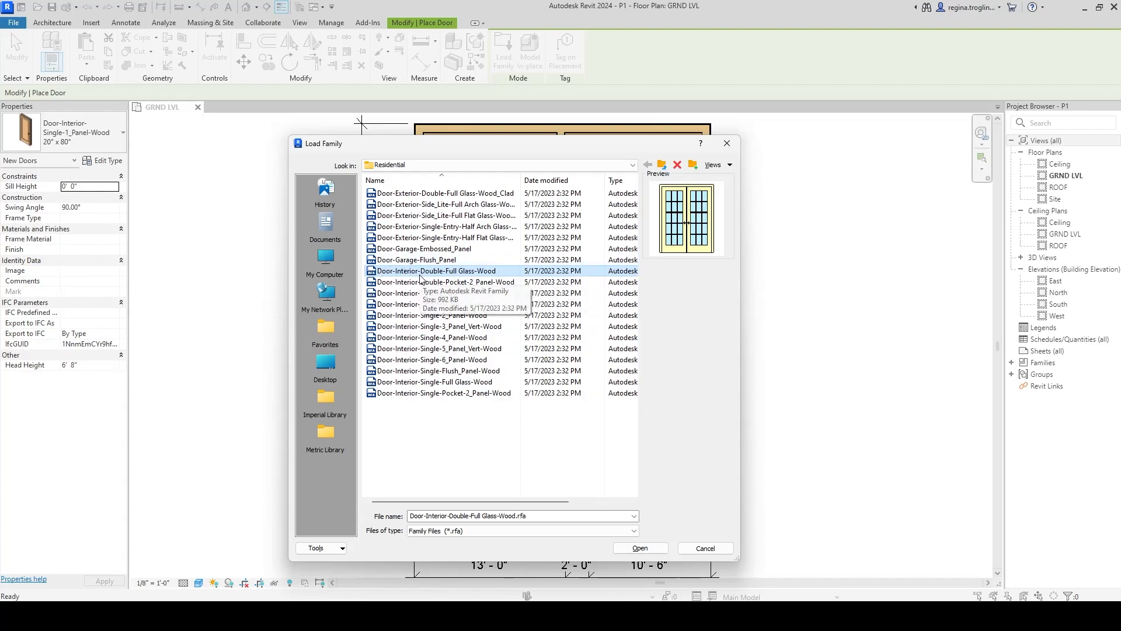
click(504, 195)
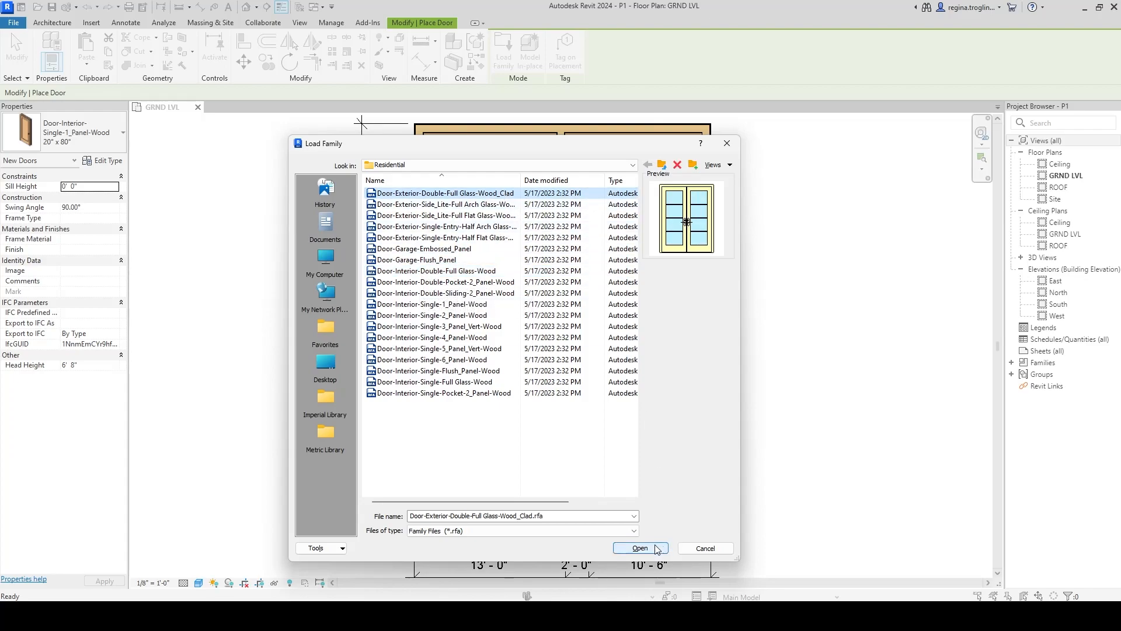
click(653, 549)
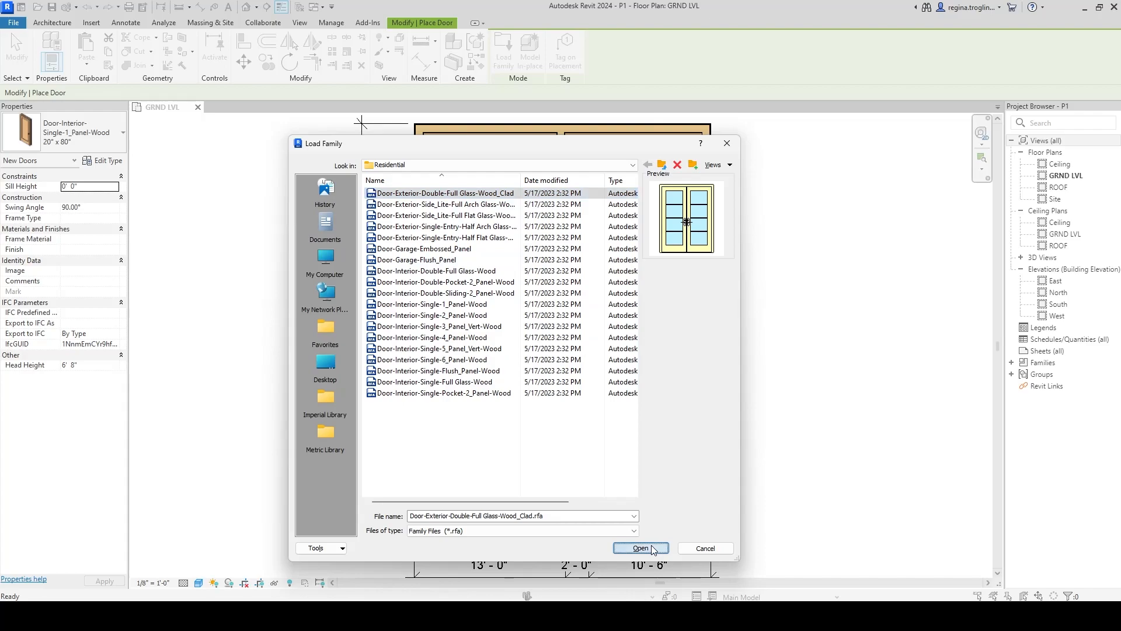
click(496, 271)
click(420, 193)
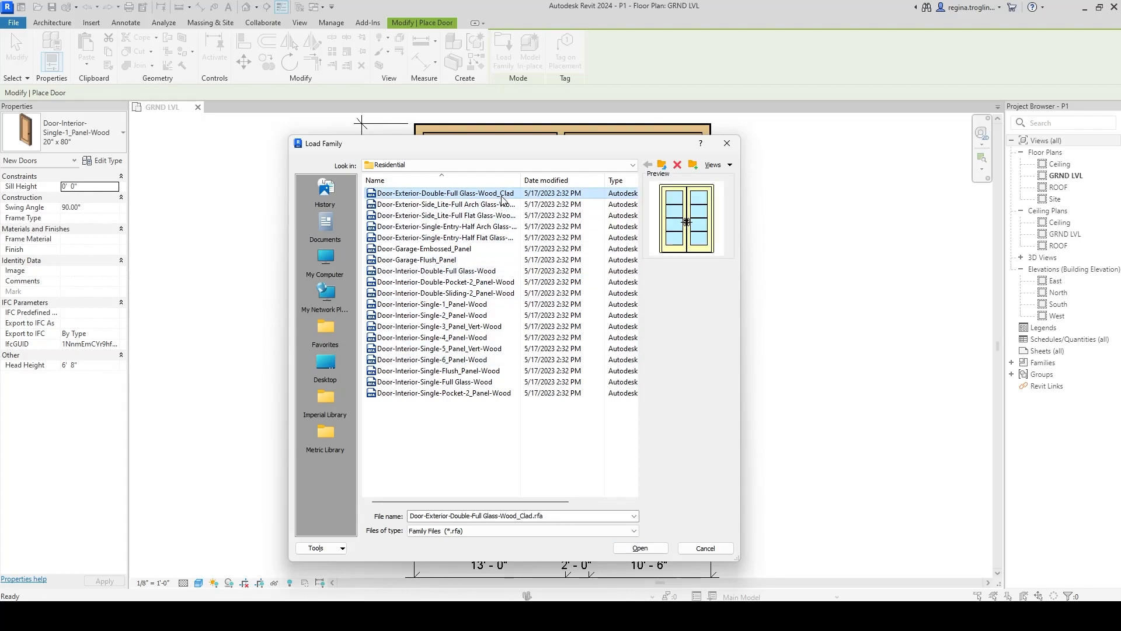
click(640, 548)
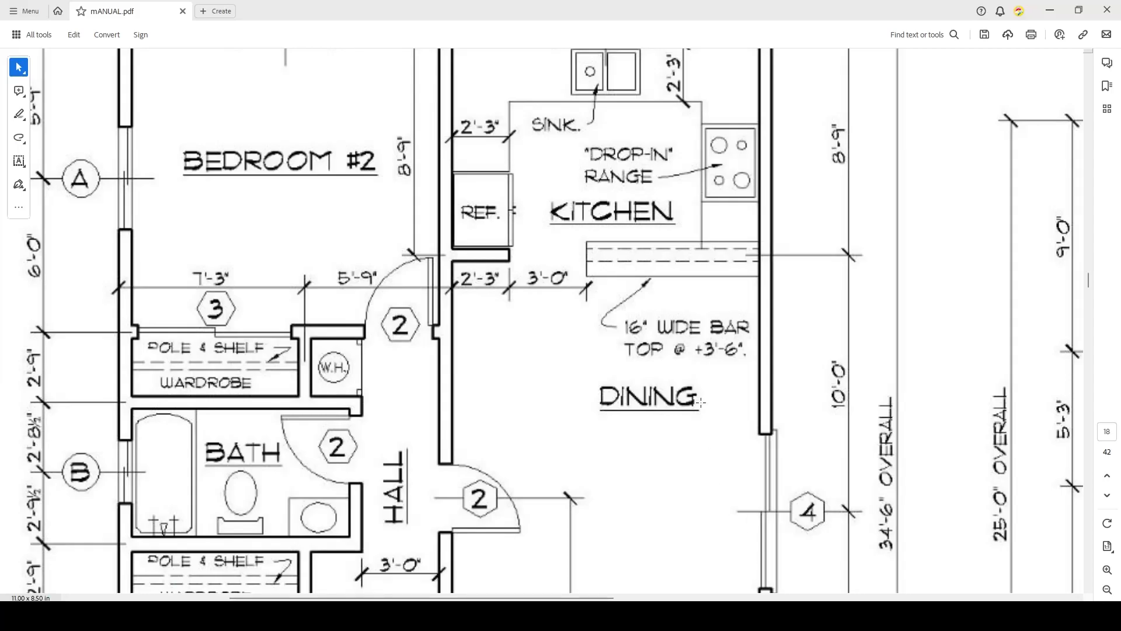
- Check door 4's size in the door schedule of the manual PDF, and return to Revit
scroll(555, 332, down, 2)
scroll(555, 332, up, 9)
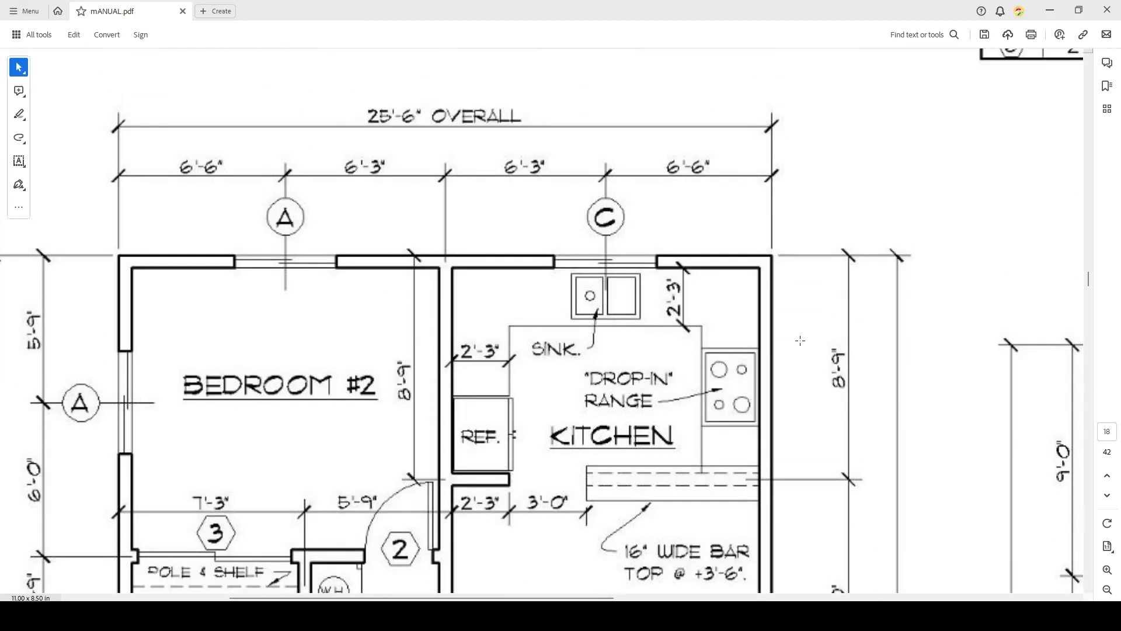
scroll(801, 342, up, 3)
ctrl+scroll(800, 342, down, 3)
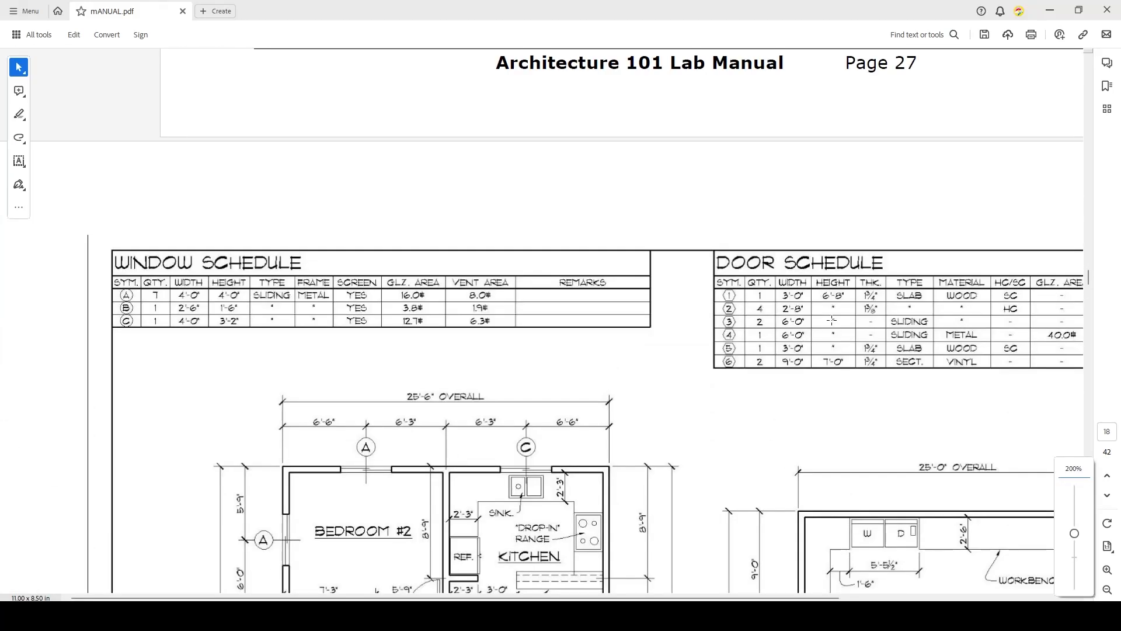
drag(706, 329, 875, 342)
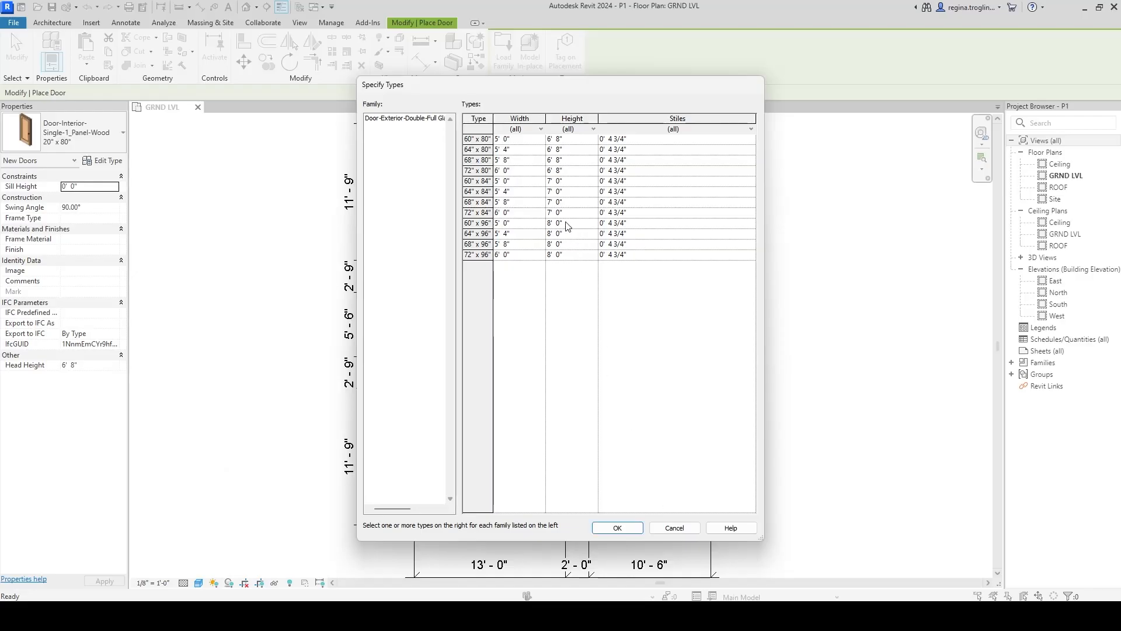
- Load the 72" x 80" type and place the double glass door in the dining area's exterior side wall, about 6'-6" above the entry wall
click(486, 170)
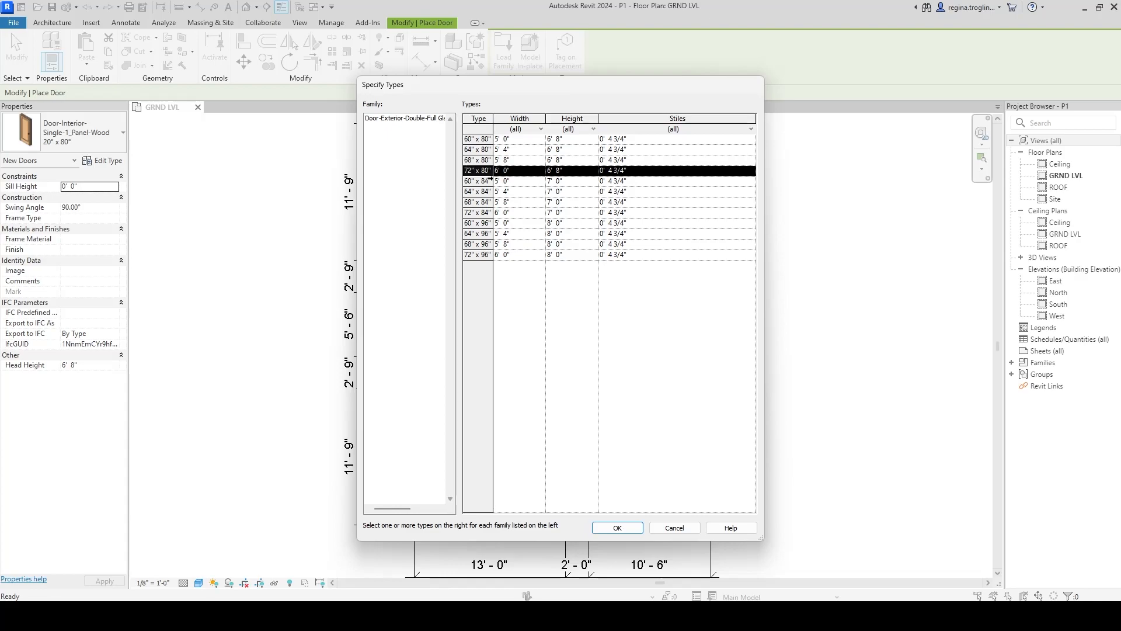
click(617, 528)
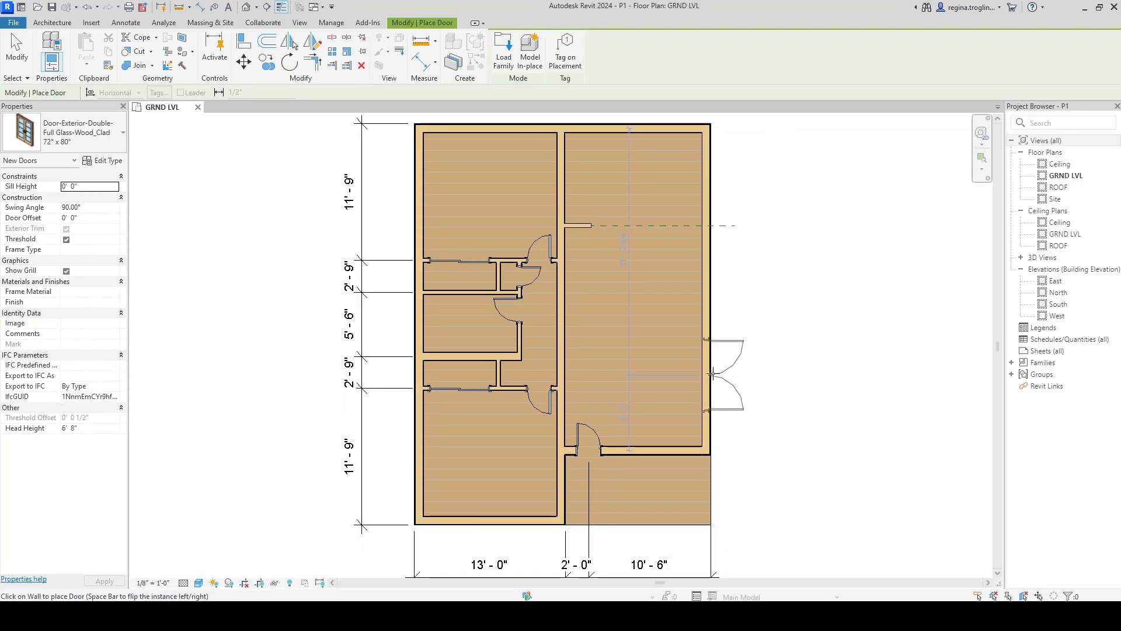
click(713, 374)
- Add an aligned dimension string outside the dining wall, from the upper exterior wall through the double door's centre and the entry wall to the porch slab edge
middle_drag(855, 390, 704, 422)
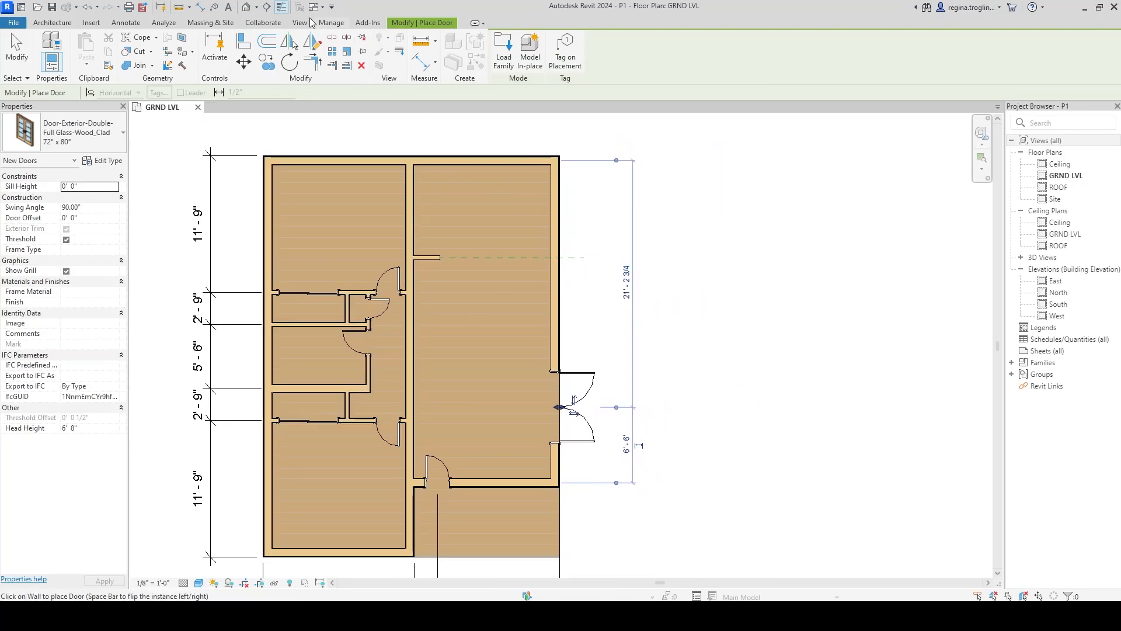
click(418, 61)
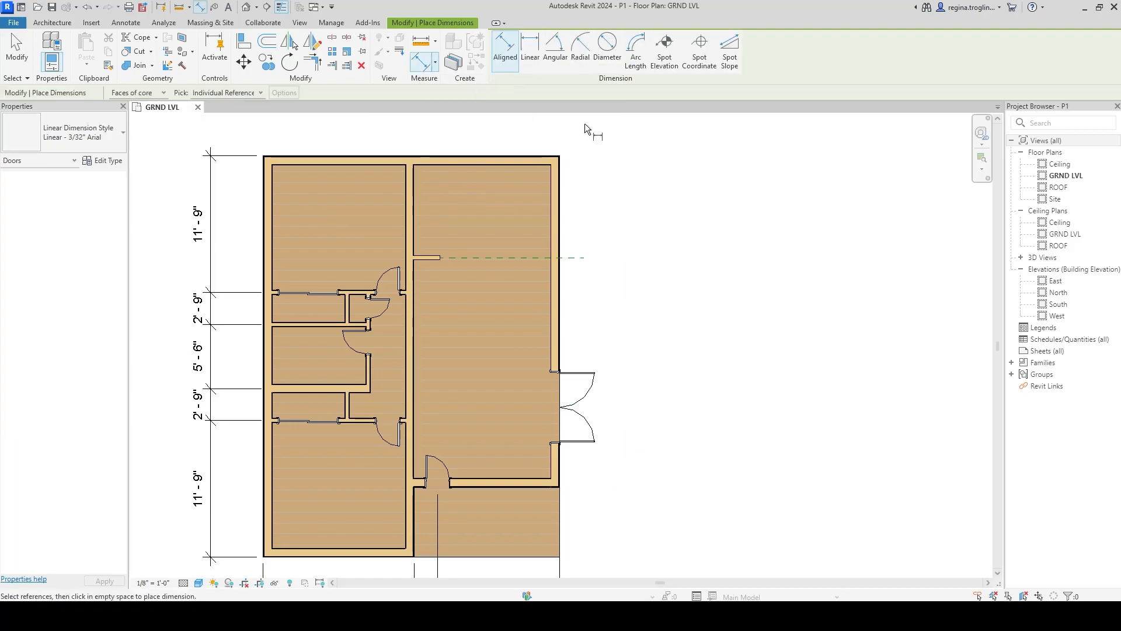
scroll(552, 132, up, 6)
click(525, 269)
scroll(685, 212, down, 5)
middle_drag(758, 444, 733, 65)
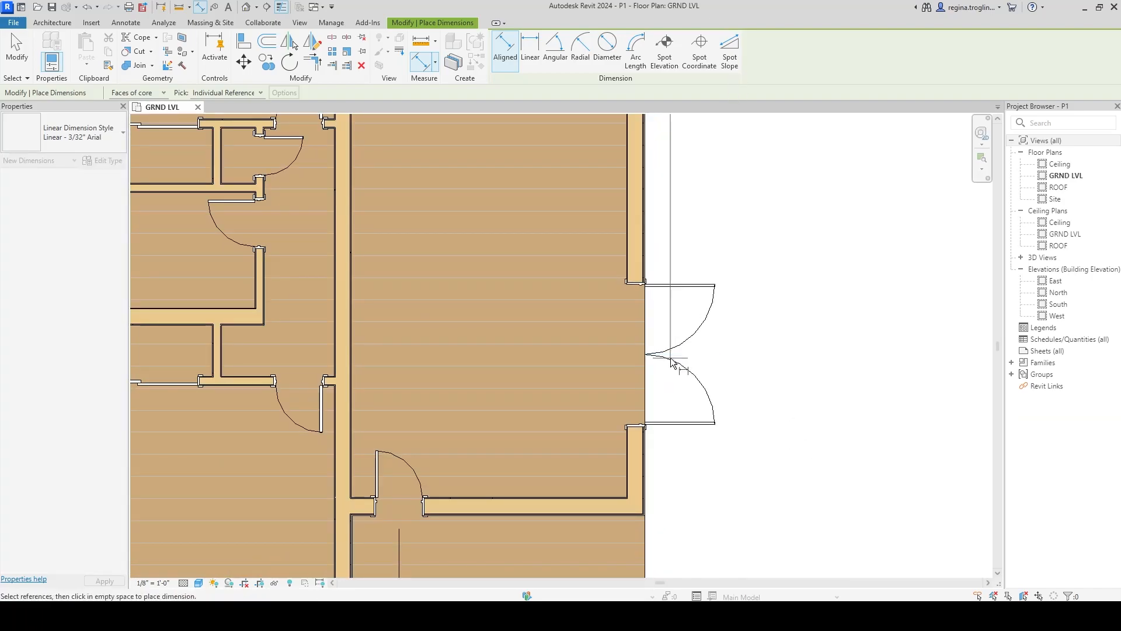
scroll(625, 539, up, 5)
middle_drag(632, 492, 700, 467)
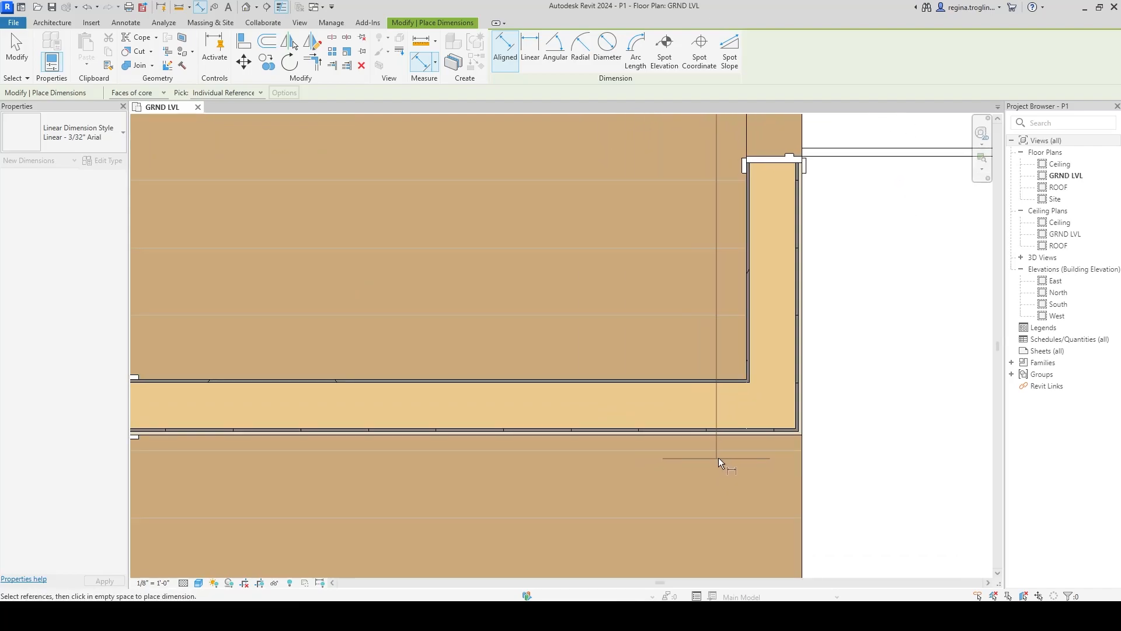
click(798, 434)
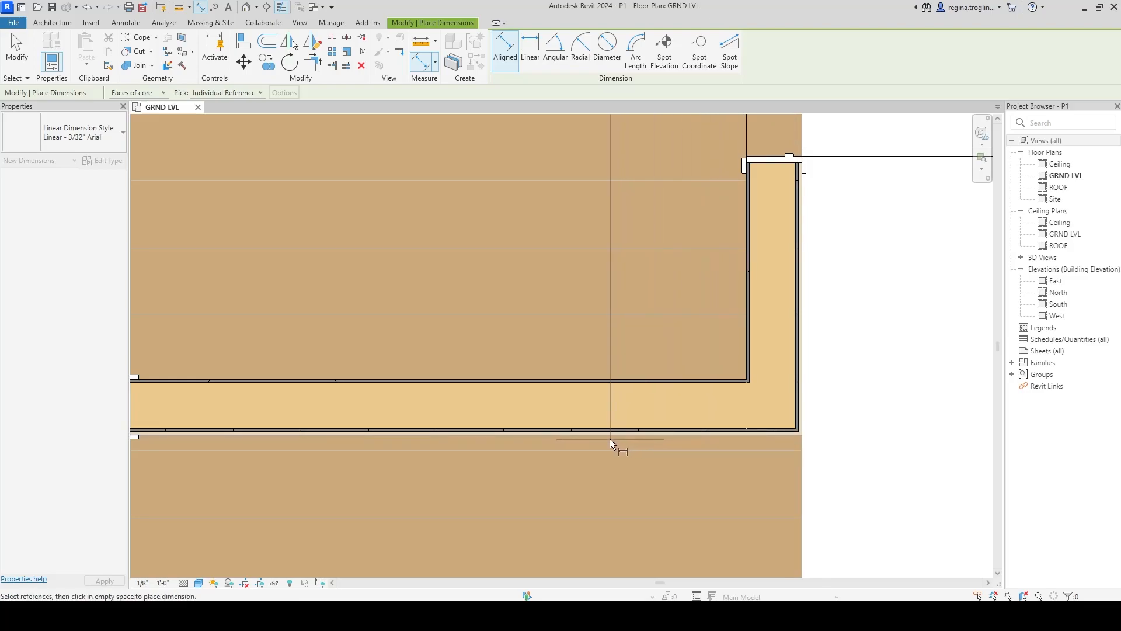
click(594, 435)
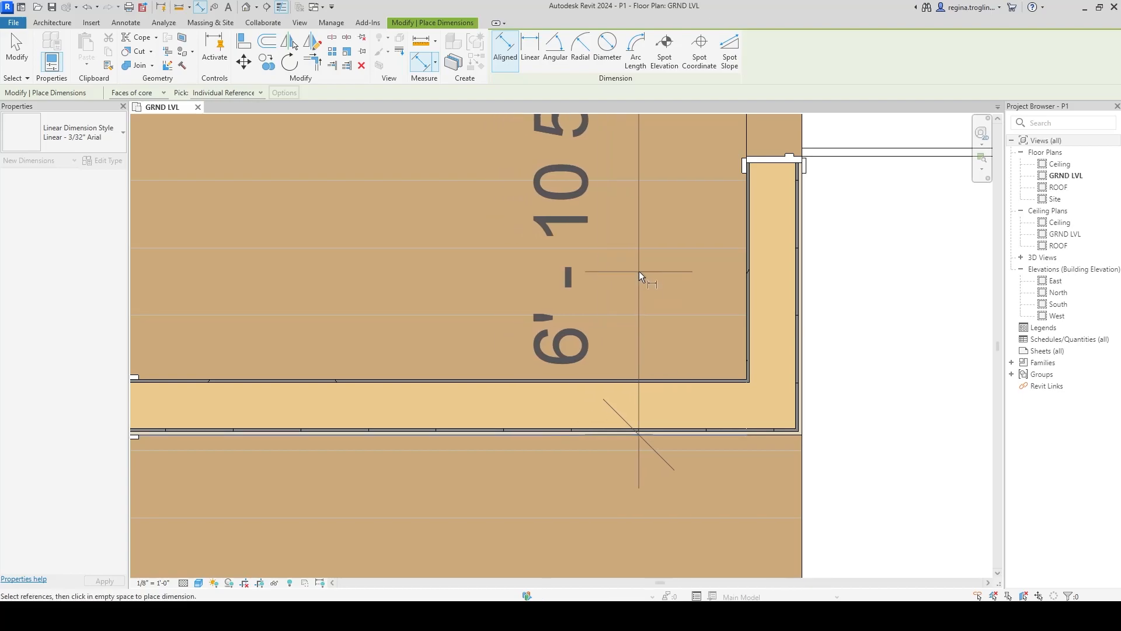
scroll(639, 271, down, 4)
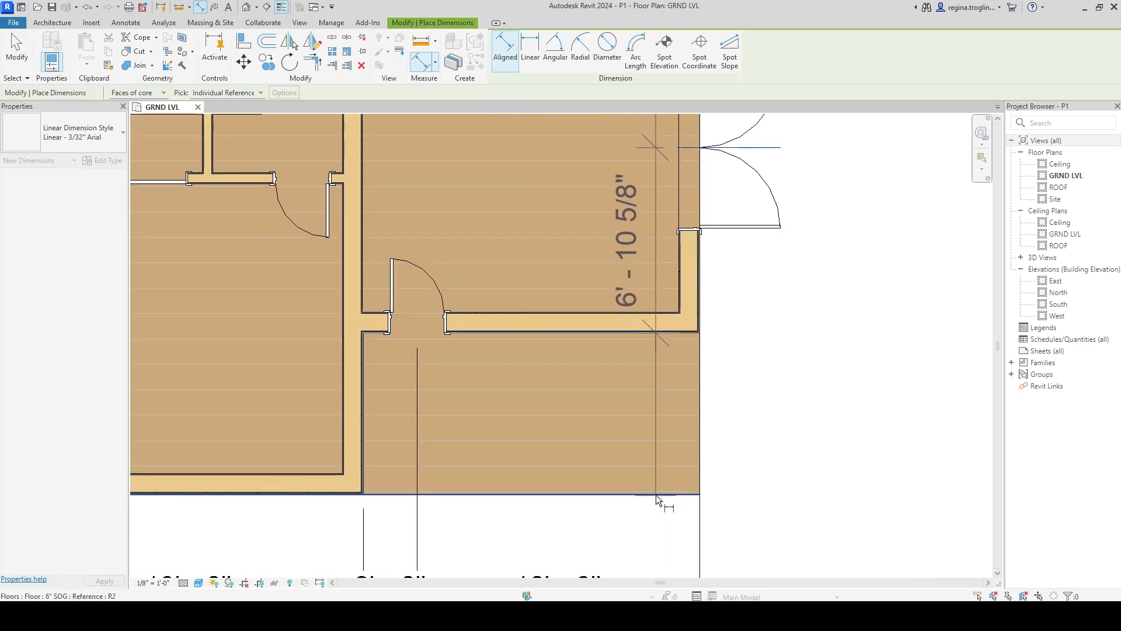
click(657, 495)
scroll(656, 493, down, 3)
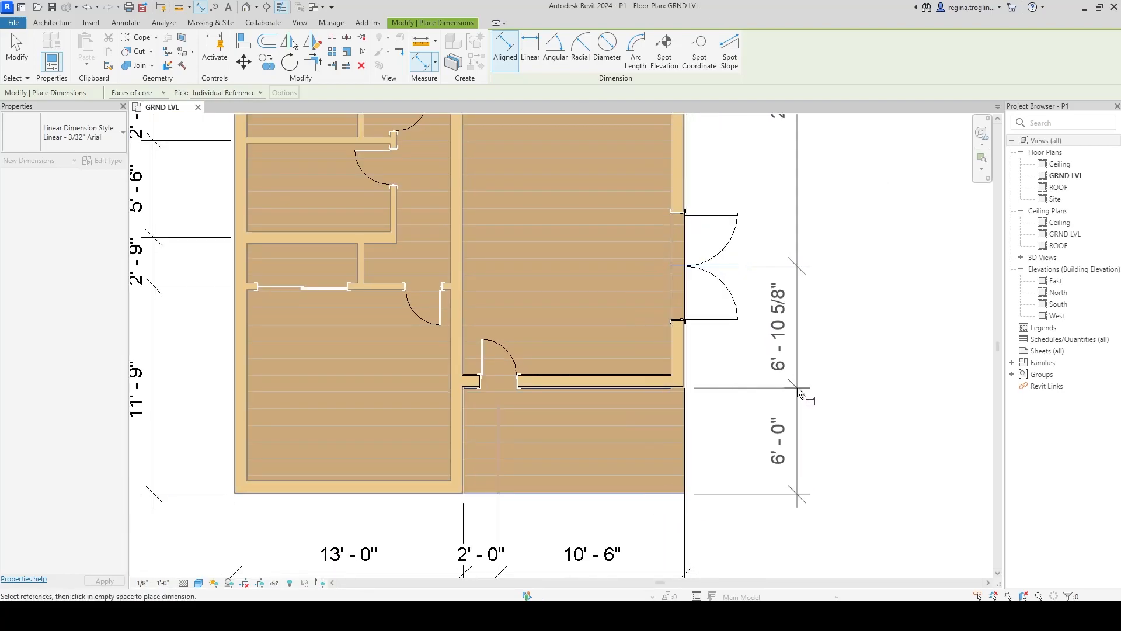
click(812, 384)
middle_drag(895, 360, 838, 468)
key(Escape)
key(Escape)
- Select the dining area's double glass door, check its distance from the entry wall on the manual PDF's floor plan, and return to Revit
scroll(792, 390, down, 1)
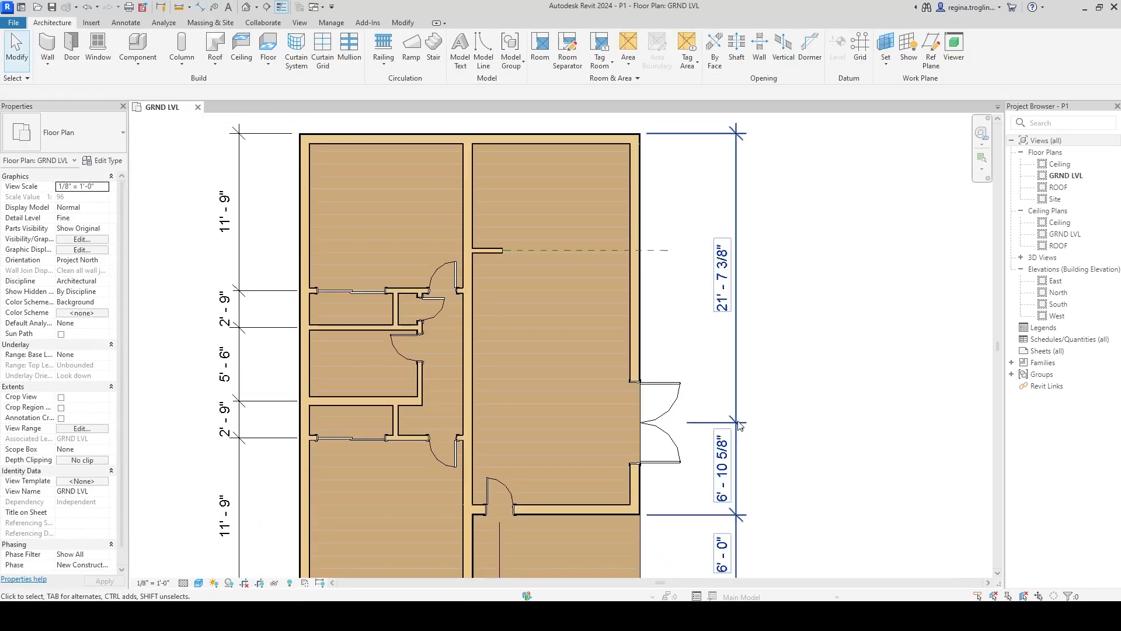
click(672, 442)
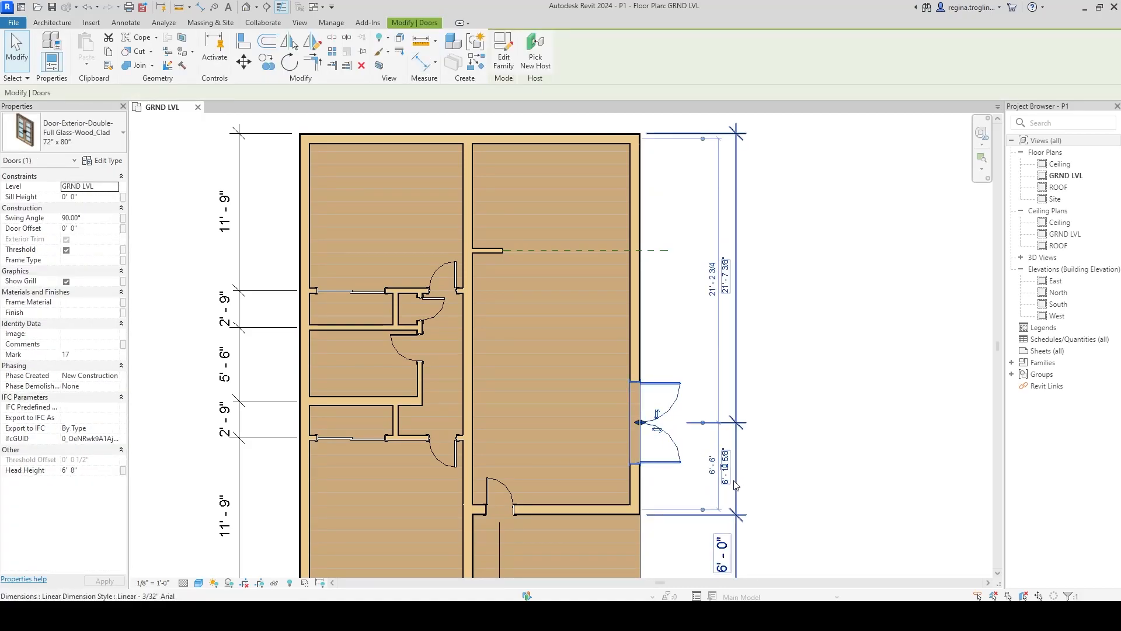
click(766, 613)
scroll(625, 404, down, 5)
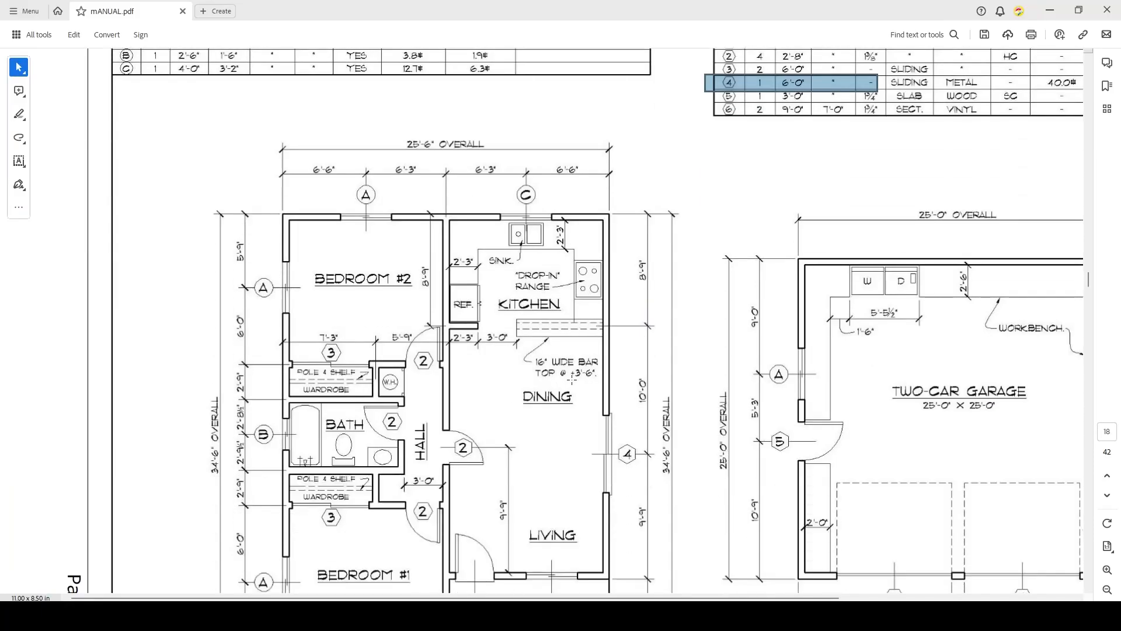
drag(633, 380, 649, 429)
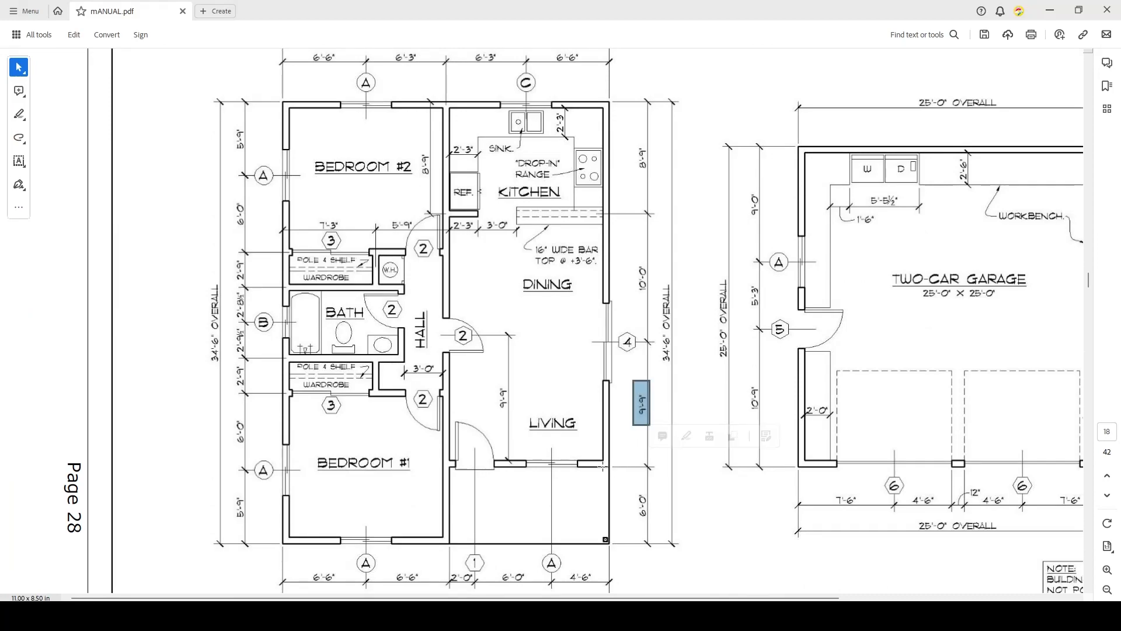
key(alt+Tab)
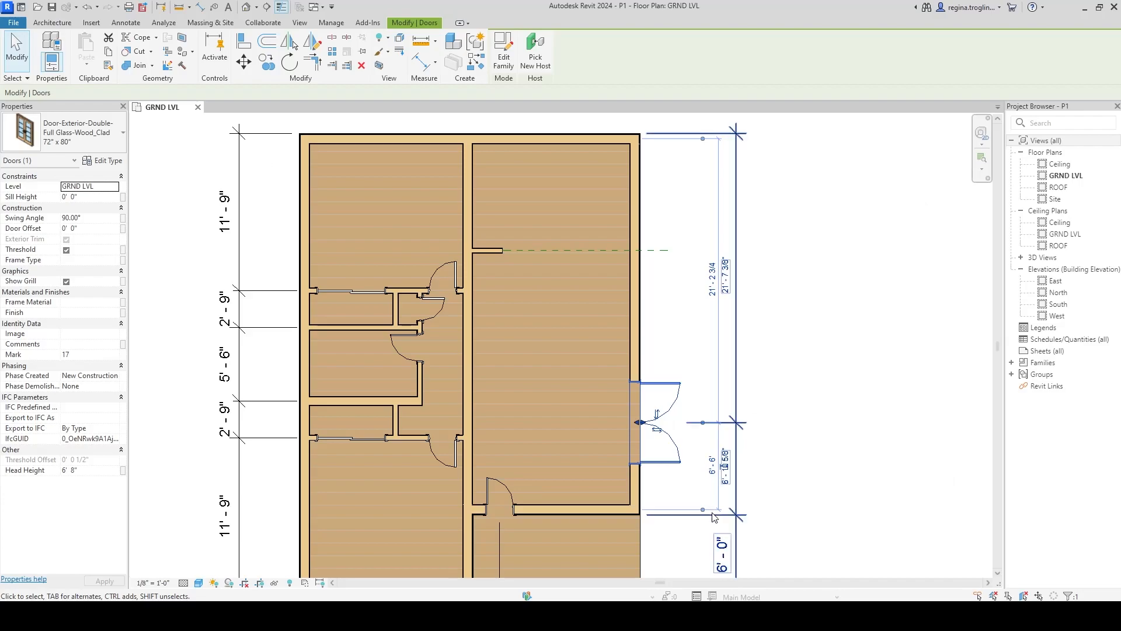
- Set the dimension between the double glass door's centre and the entry wall to 9'-9"
click(725, 467)
text(9 9)
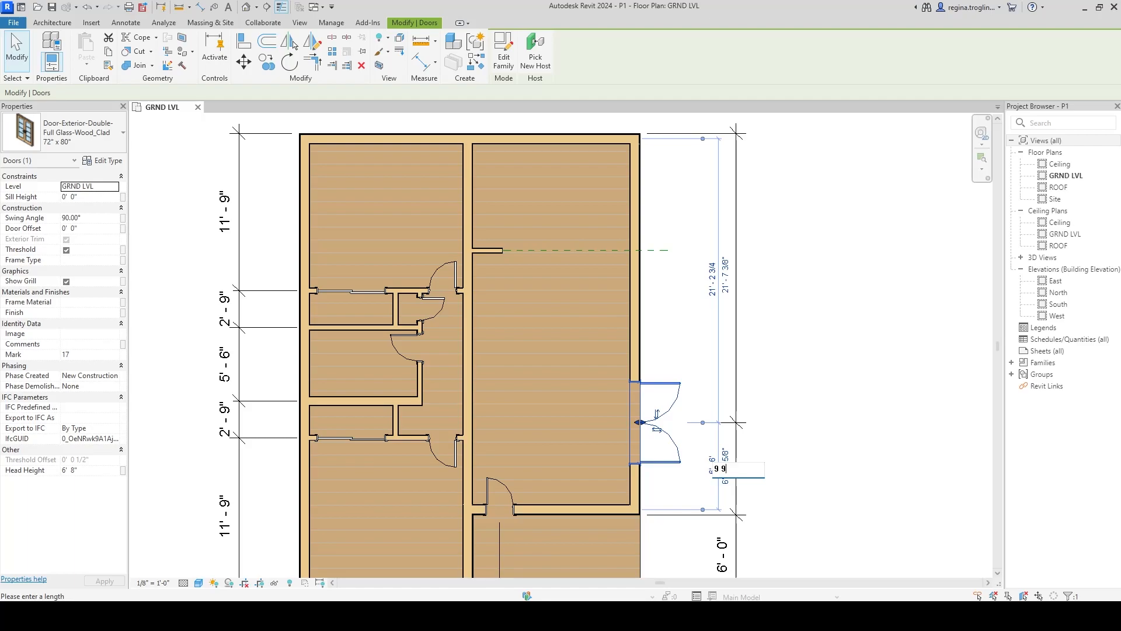
key(Return)
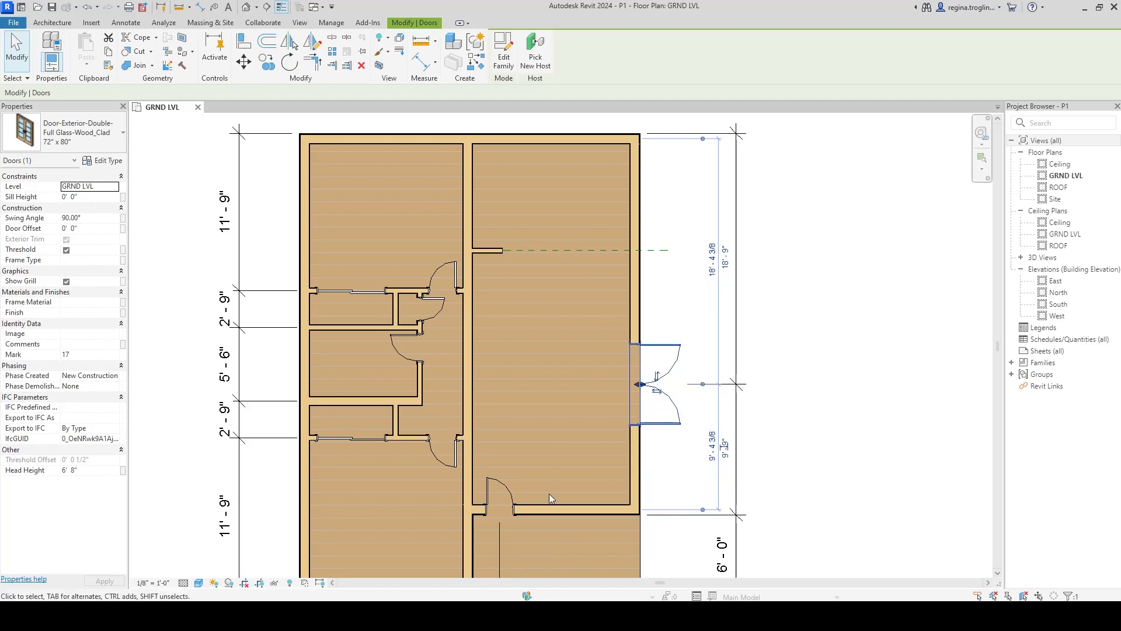
click(769, 446)
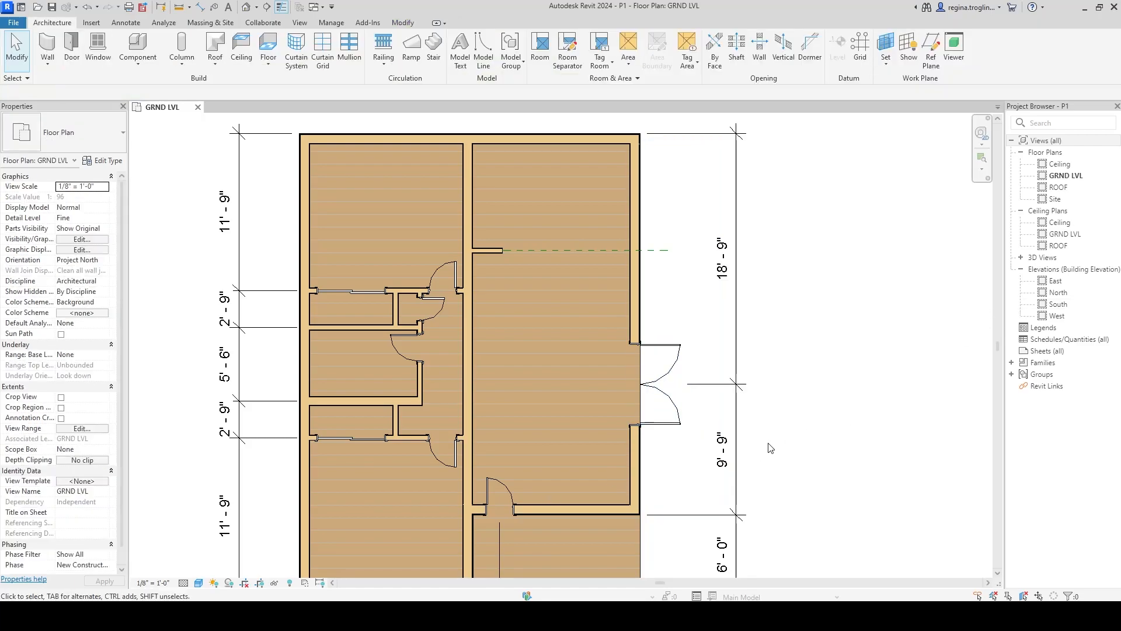
middle_drag(753, 454, 791, 431)
scroll(791, 431, down, 2)
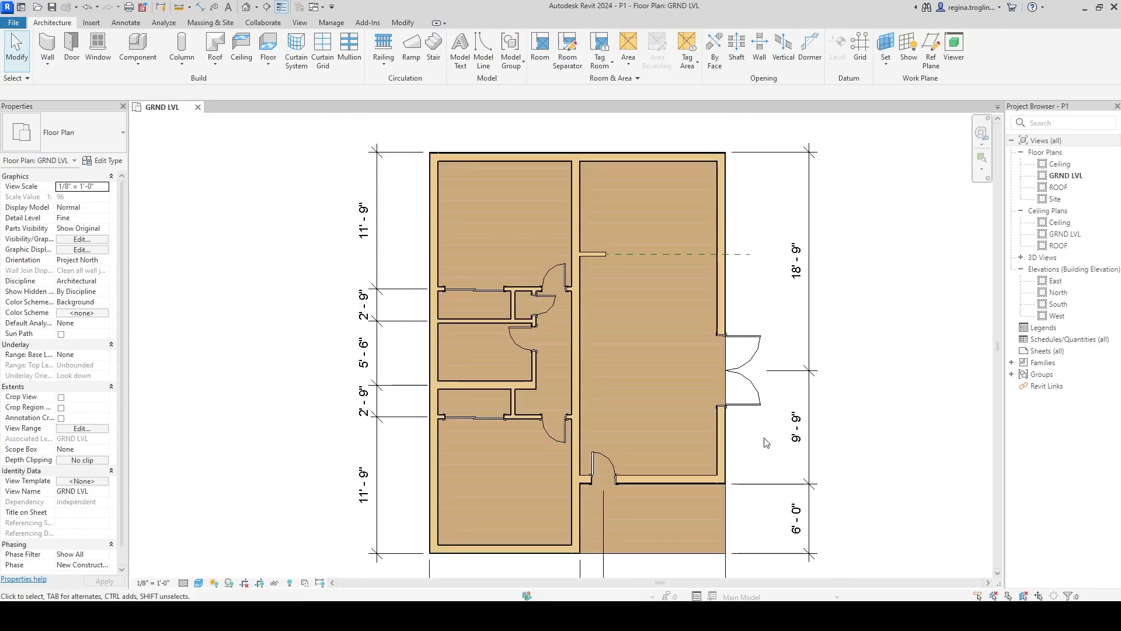
scroll(777, 439, down, 1)
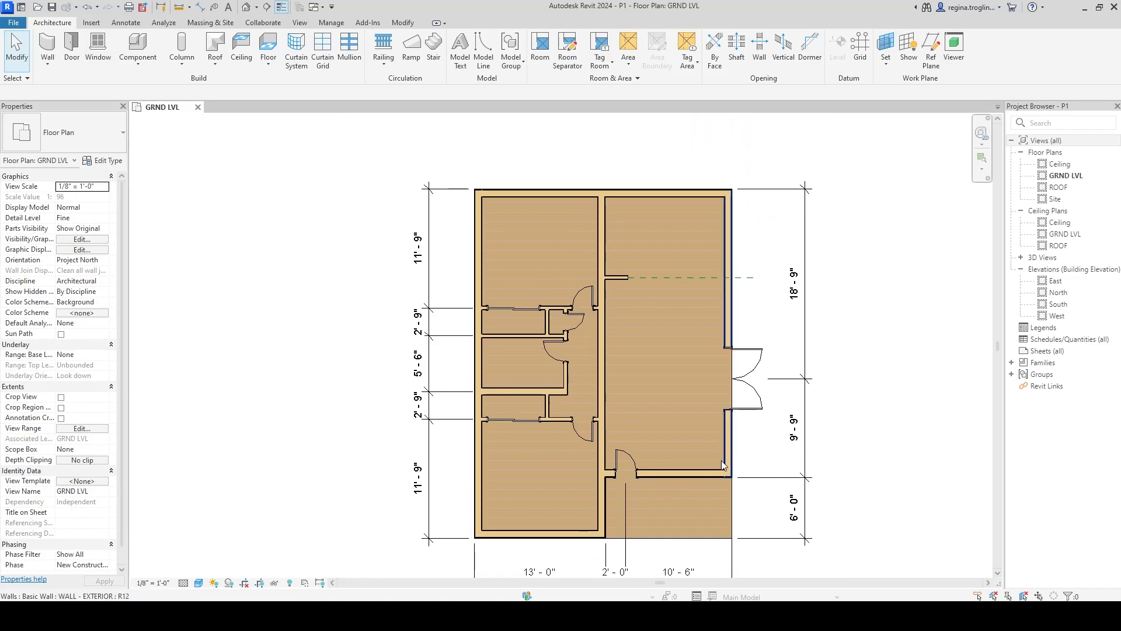
middle_drag(762, 438, 795, 430)
scroll(677, 475, up, 1)
mouse_move(692, 508)
middle_down()
mouse_move(699, 475)
mouse_move(689, 489)
middle_up()
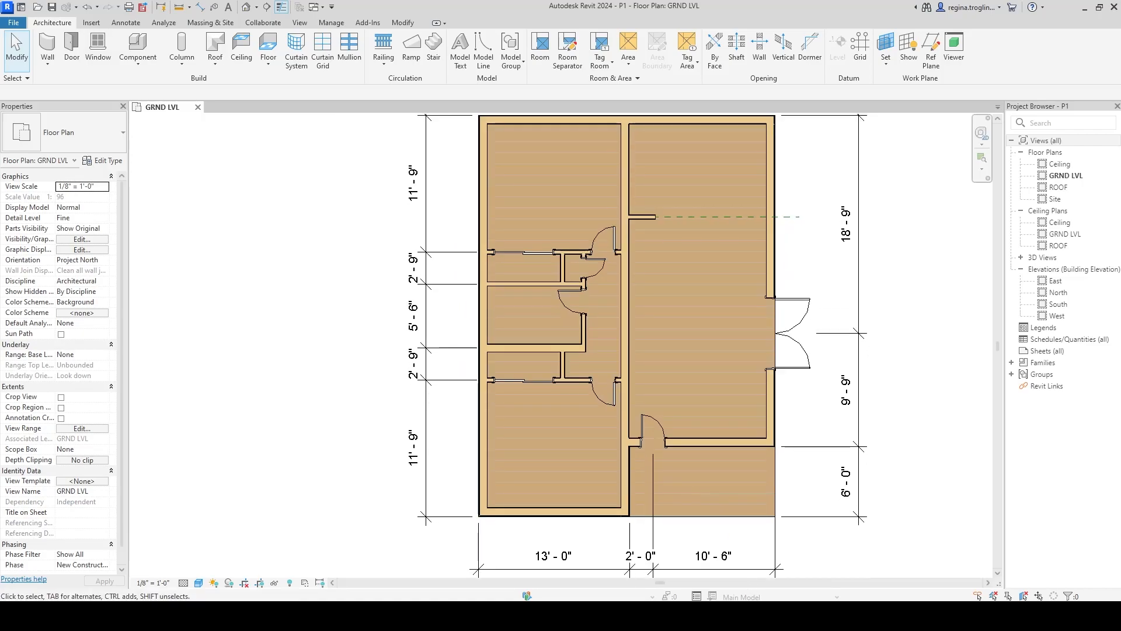
- Switch to the manual PDF and examine the locations of windows A, B and C and door 4 on the cabin floor plan
key(alt+Tab)
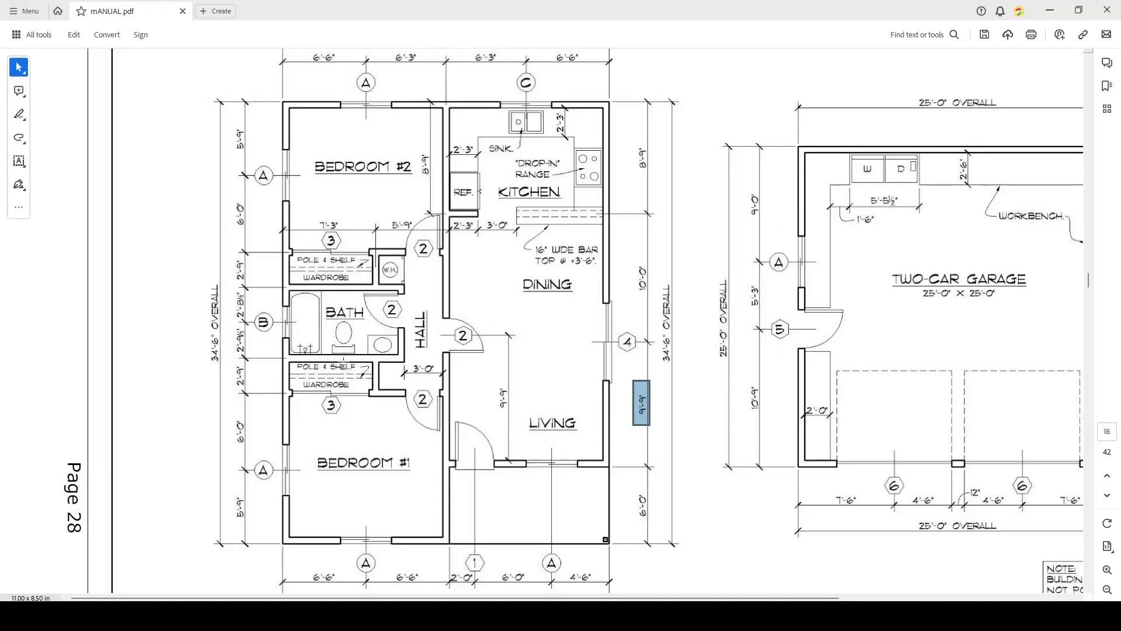
scroll(340, 398, up, 1)
drag(230, 320, 298, 377)
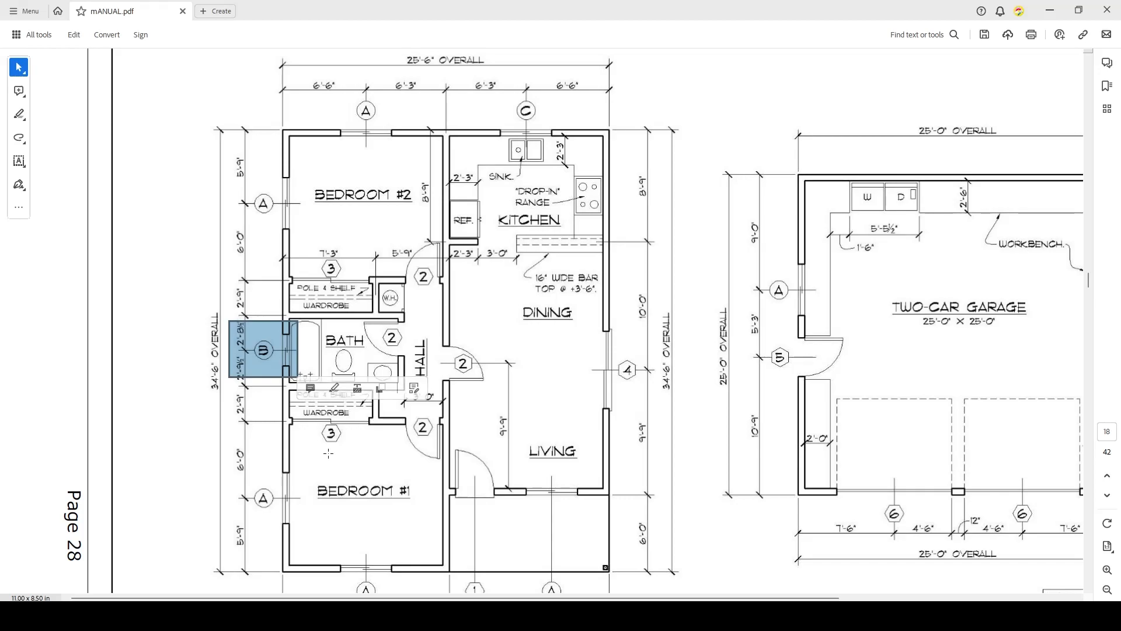
scroll(329, 454, down, 1)
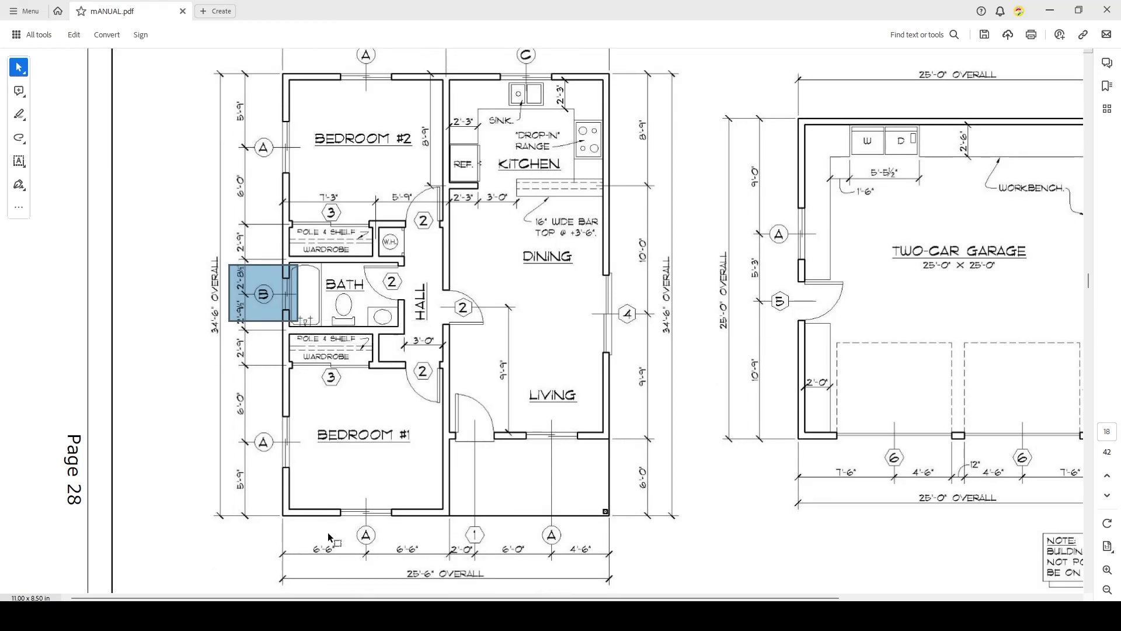
scroll(328, 532, up, 1)
click(88, 448)
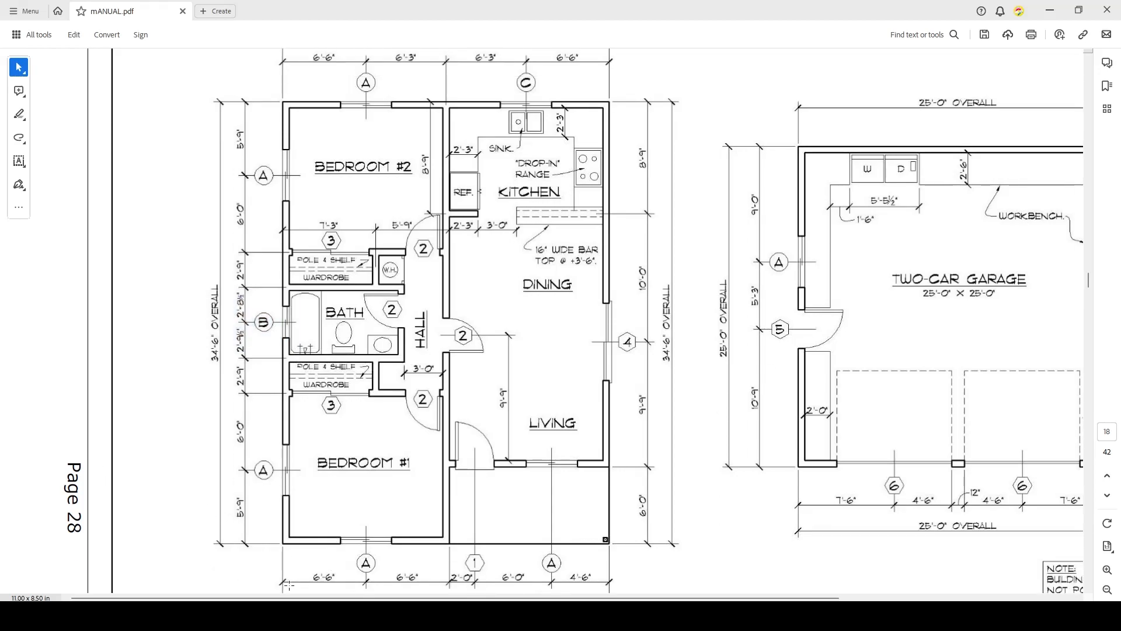
scroll(338, 556, up, 3)
scroll(392, 486, down, 4)
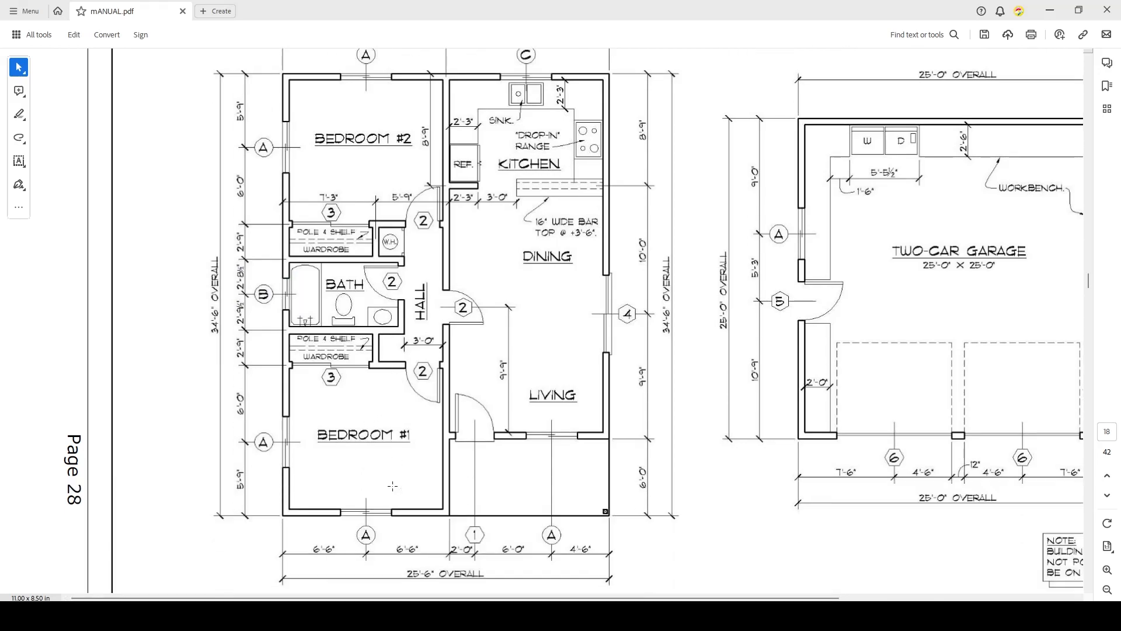
drag(331, 495, 410, 532)
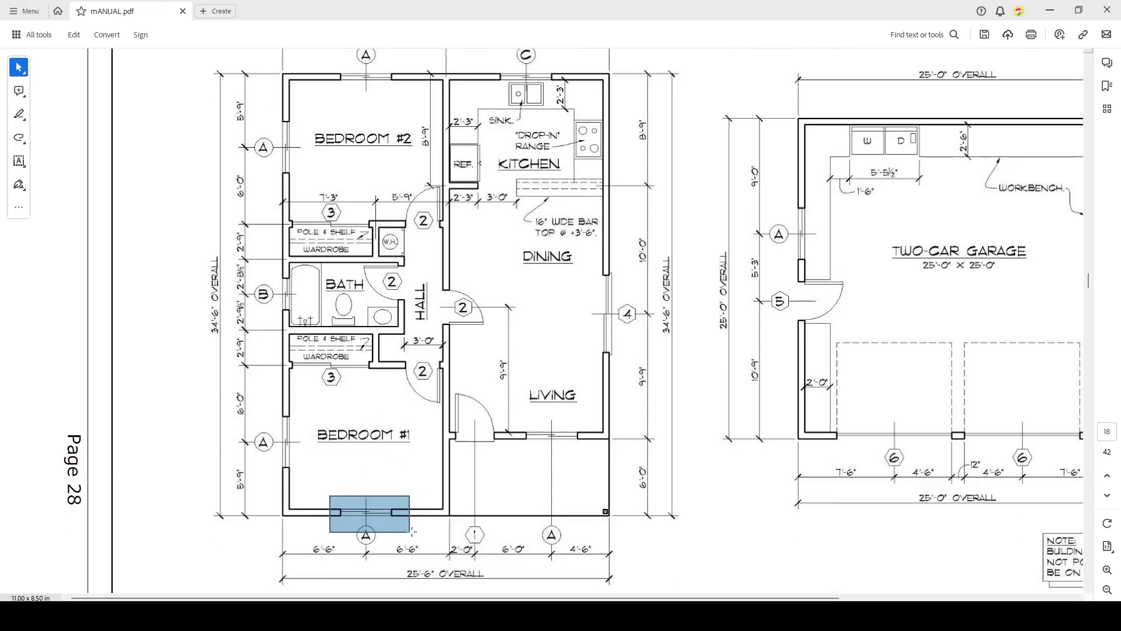
click(95, 331)
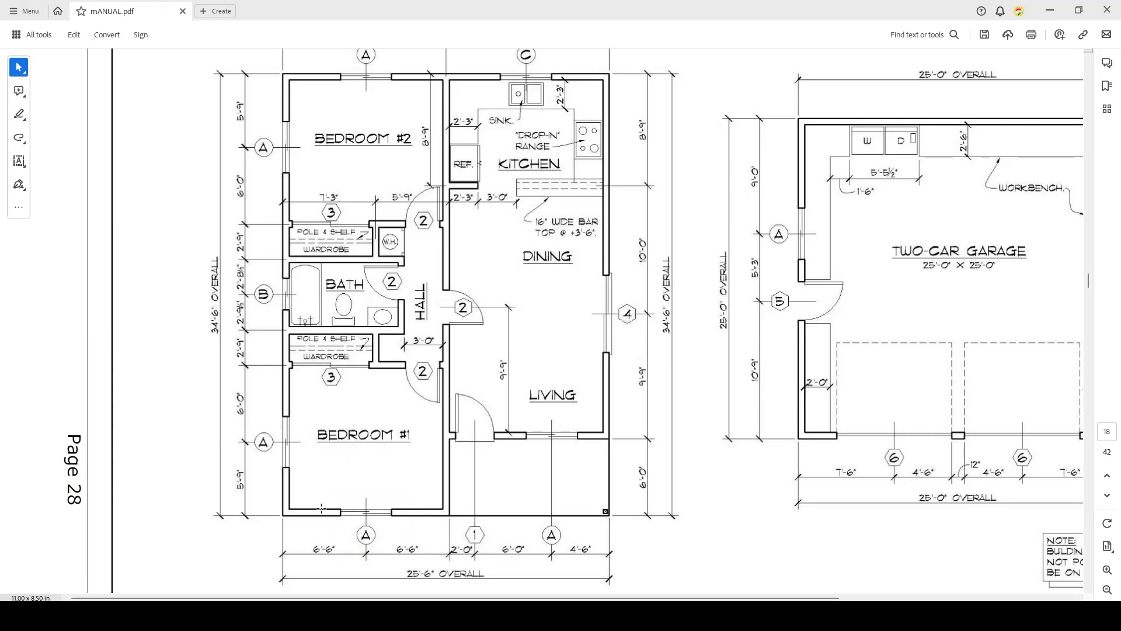
drag(337, 501, 401, 559)
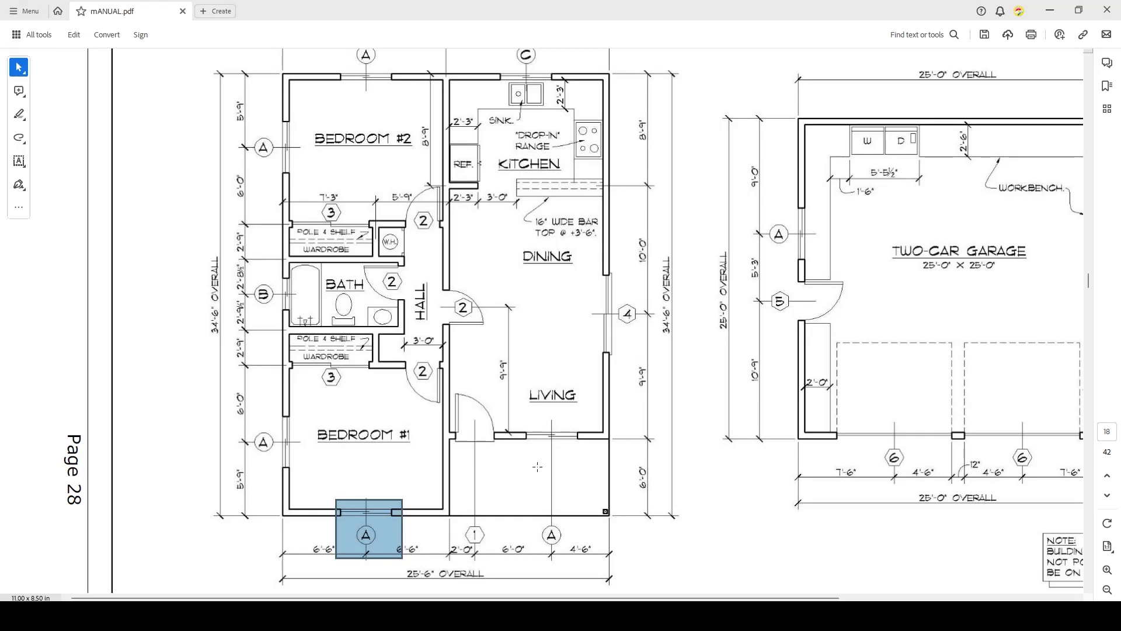
drag(585, 257, 635, 374)
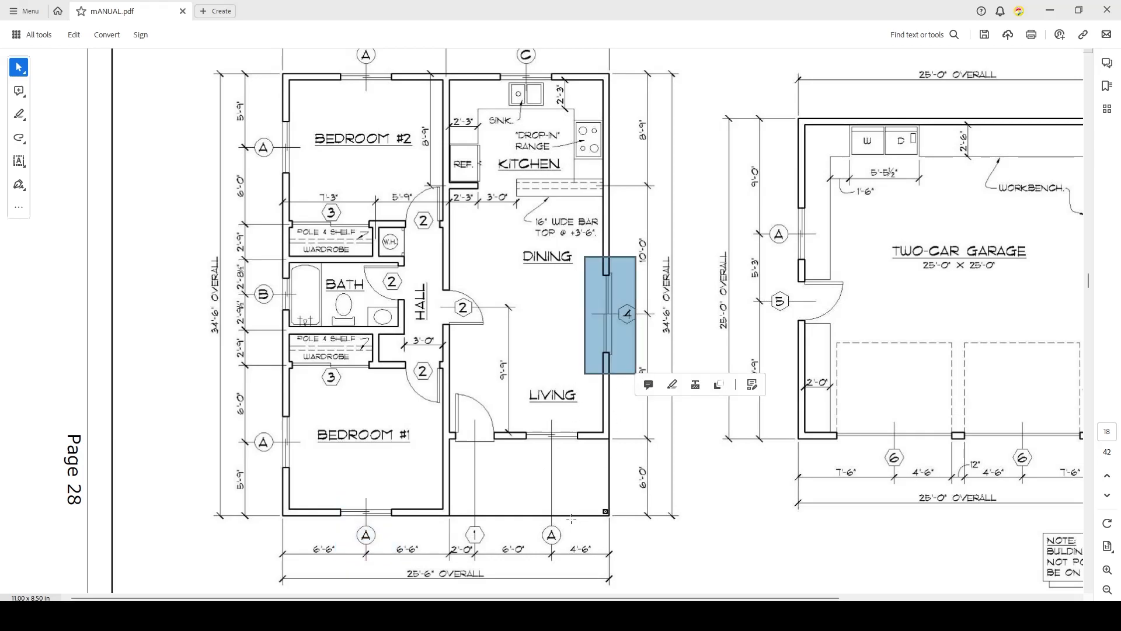
key(Delete)
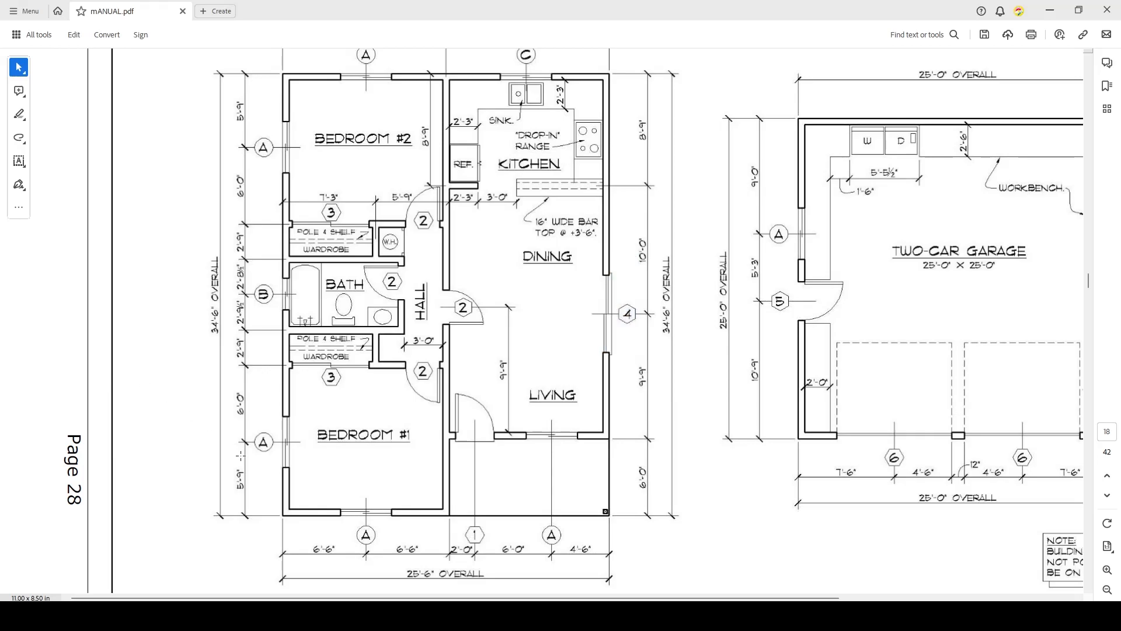
scroll(239, 460, up, 1)
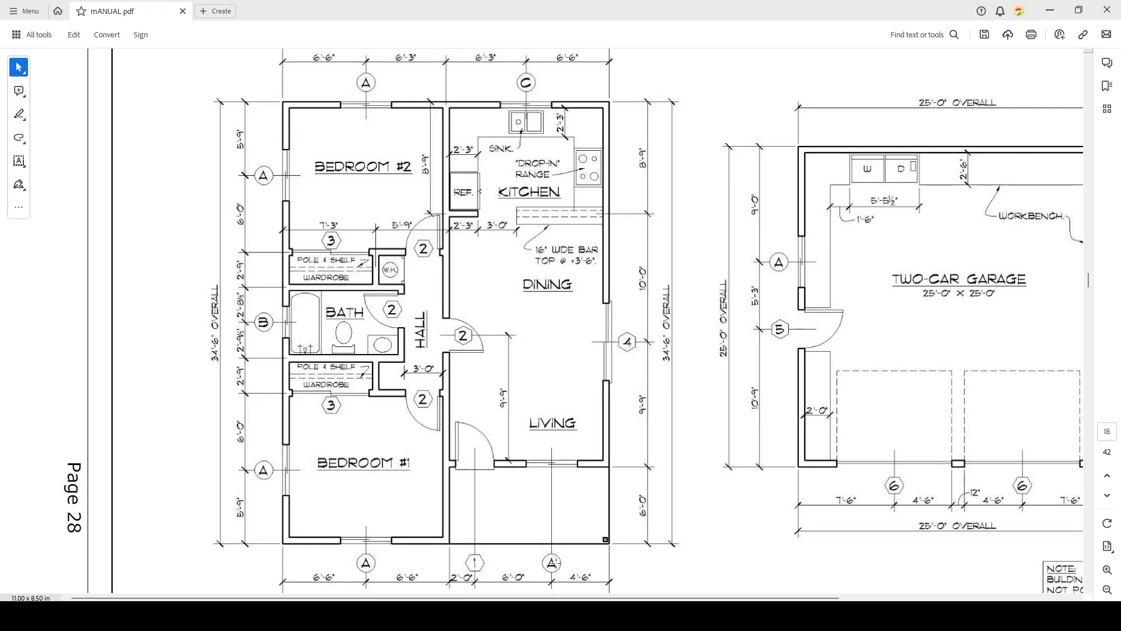
drag(227, 277, 319, 365)
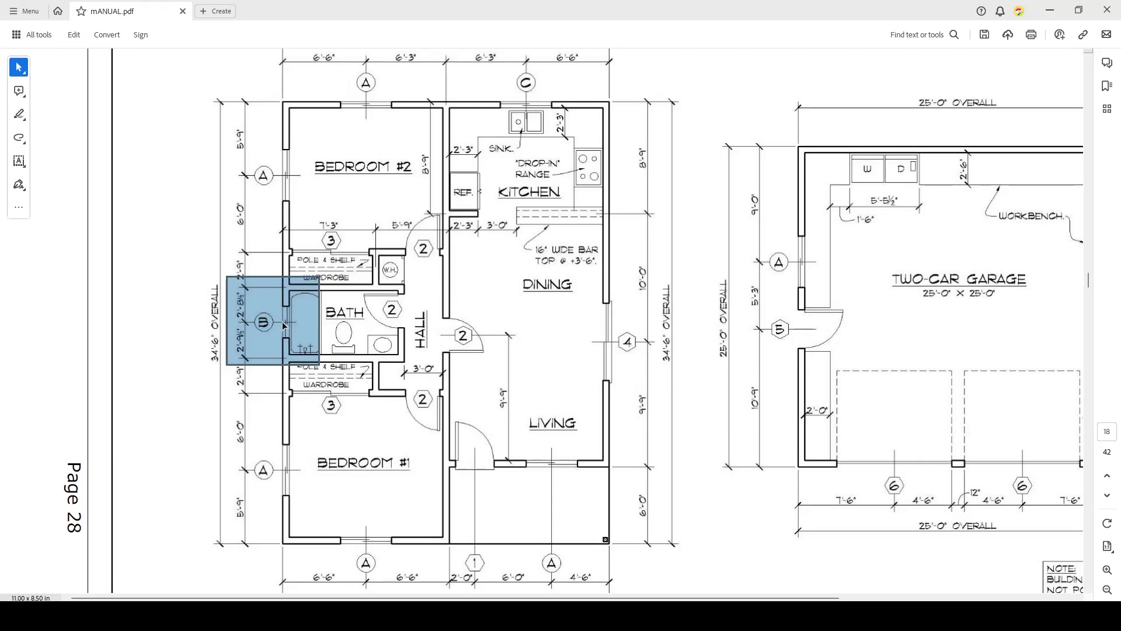
drag(477, 64, 568, 155)
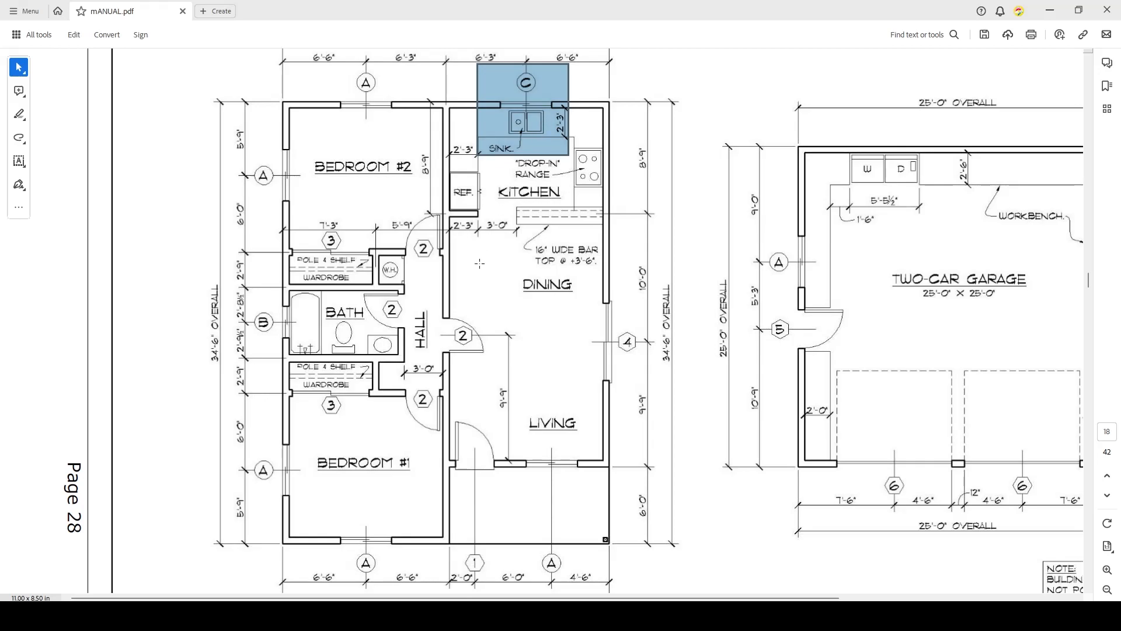
- Check the sizes and type of windows A, B and C in the manual's window schedule, and return to Revit
scroll(479, 263, up, 4)
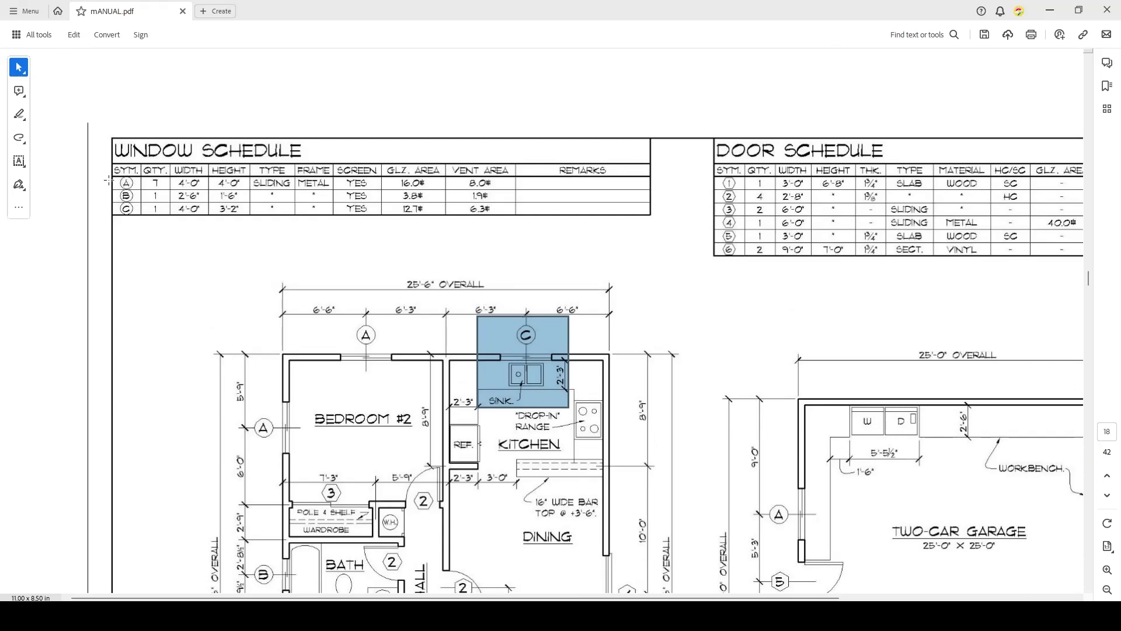
drag(103, 170, 254, 194)
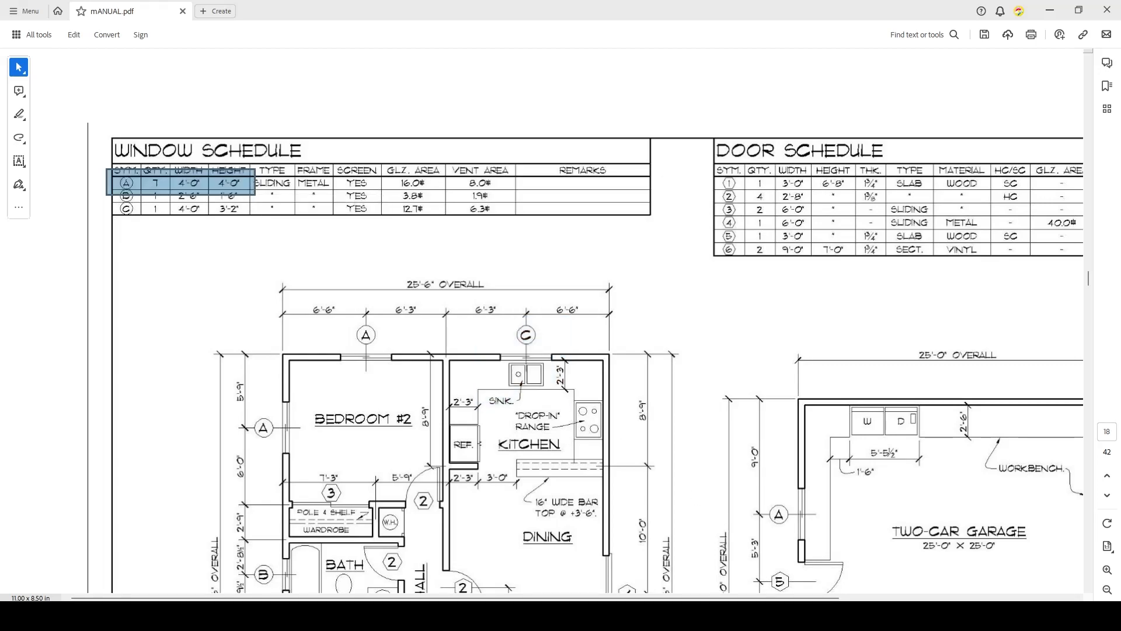
click(129, 110)
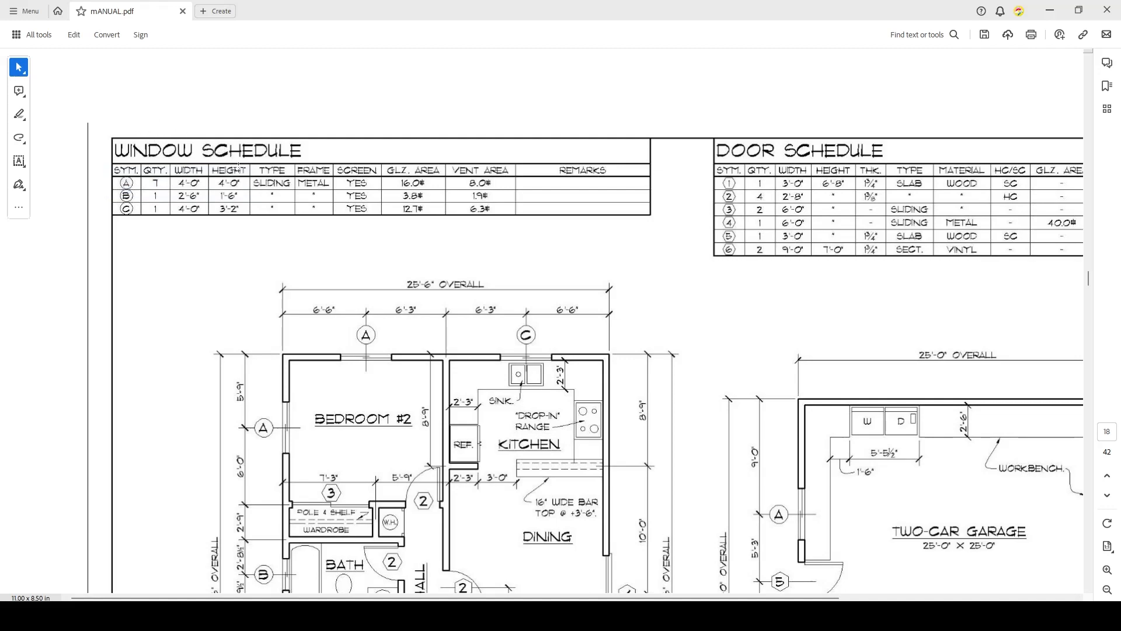
drag(244, 165, 303, 227)
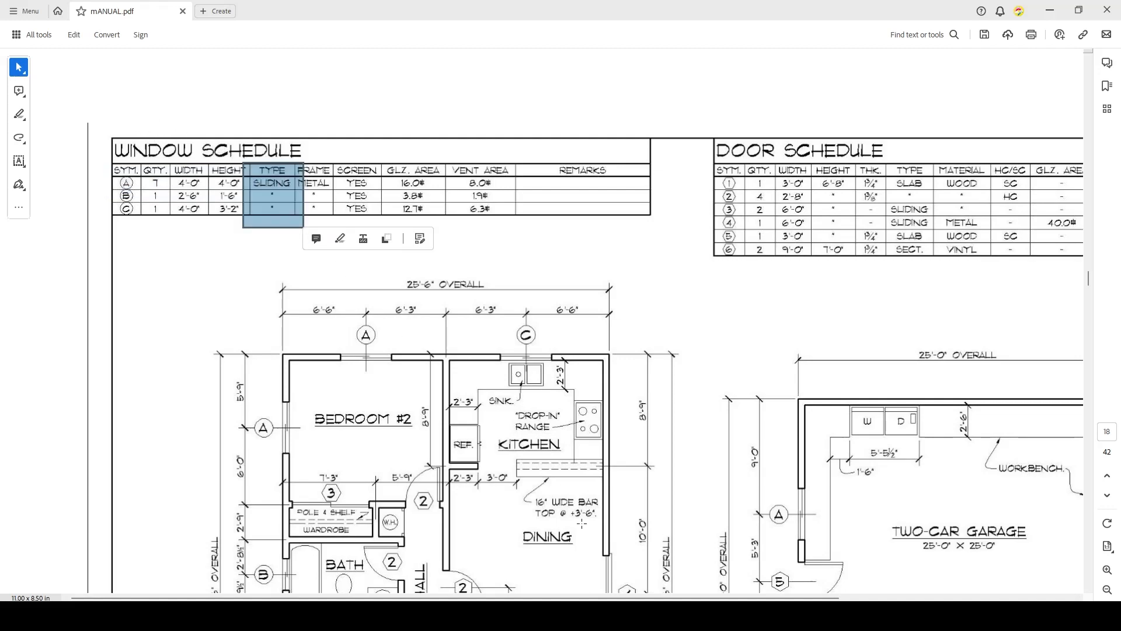
mouse_move(716, 616)
click(715, 558)
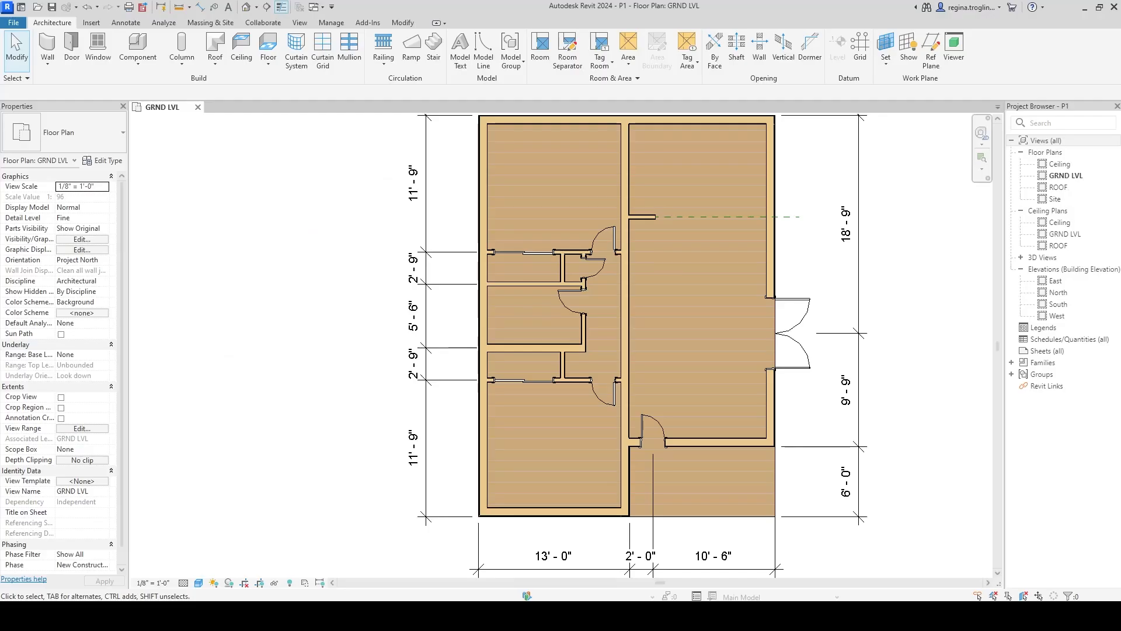
- Start placing a window, check the available window types, and open the Windows folder of the Imperial family library for loading
click(99, 47)
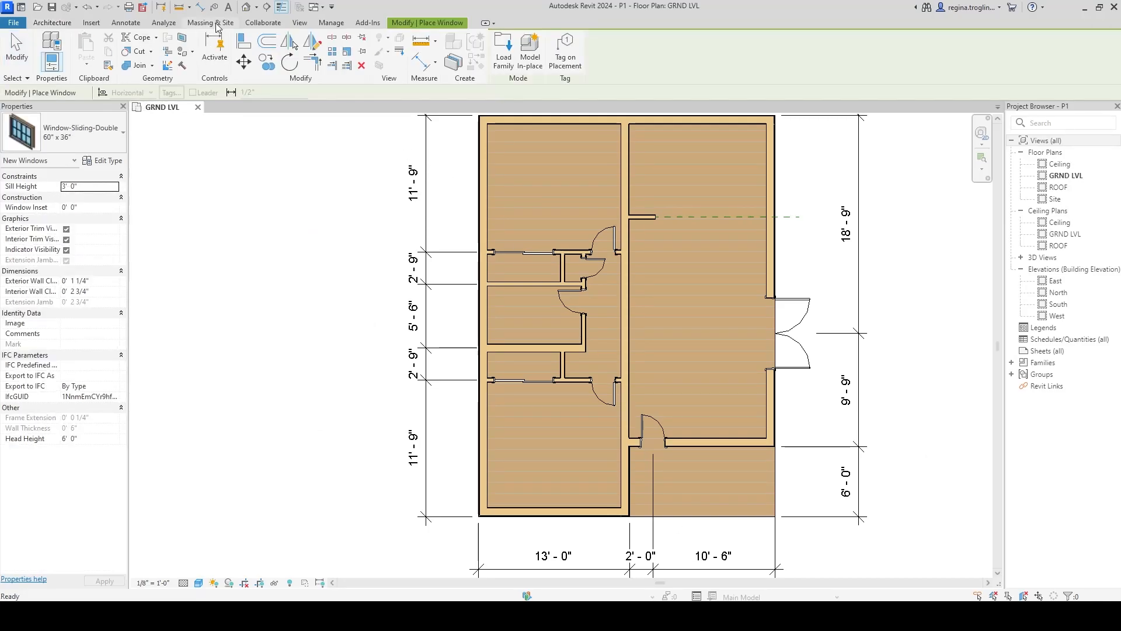
click(72, 153)
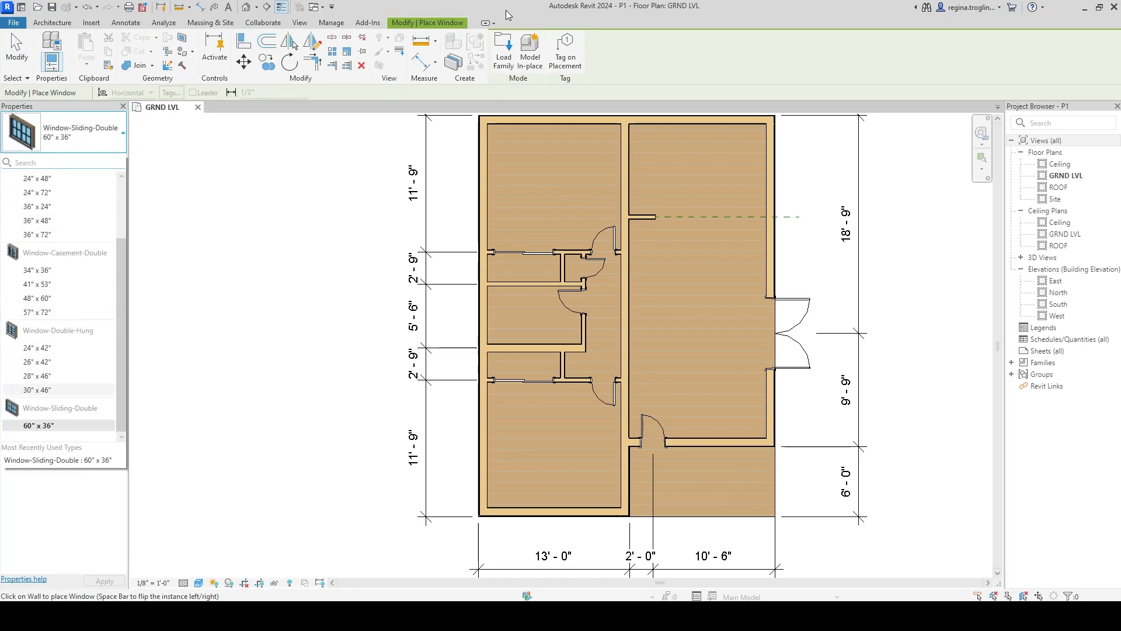
click(502, 53)
click(503, 54)
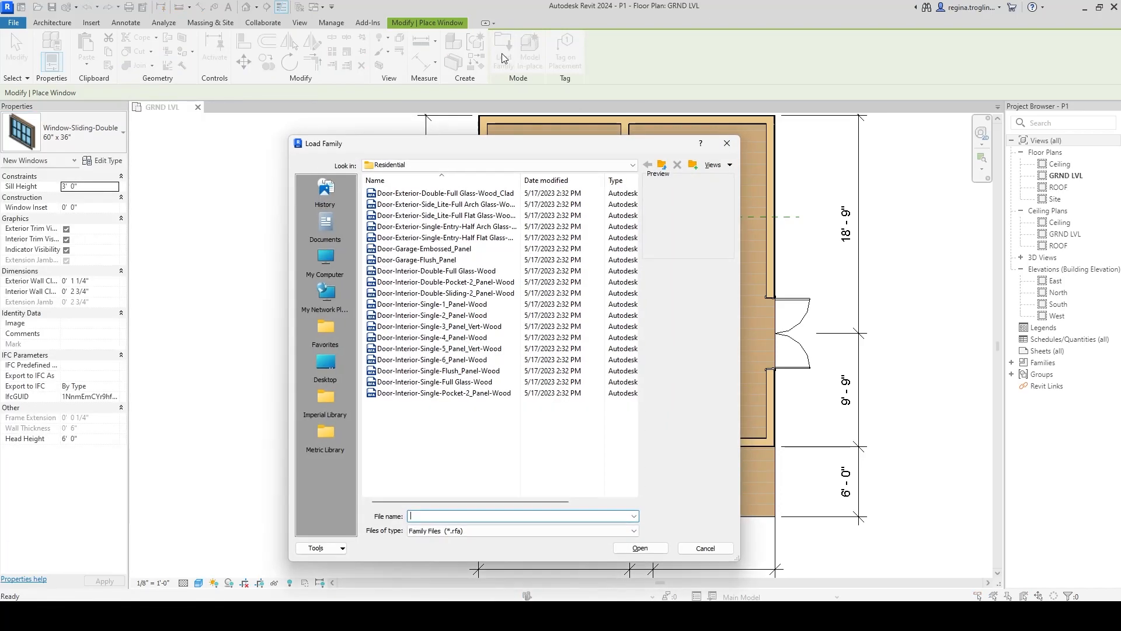
click(662, 165)
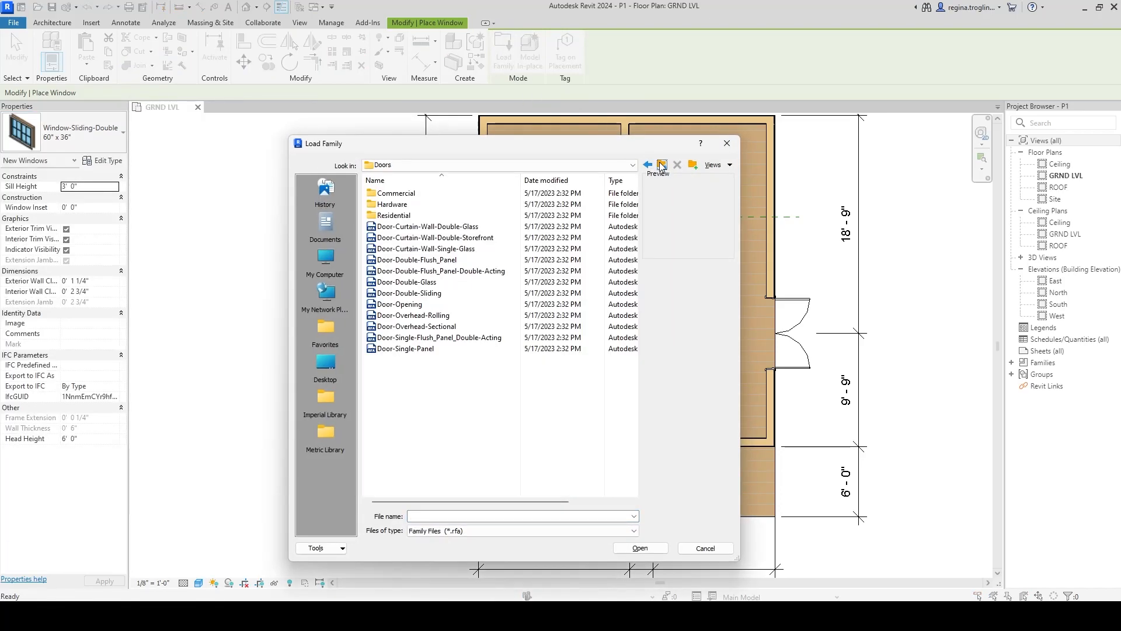
click(661, 165)
scroll(485, 409, down, 5)
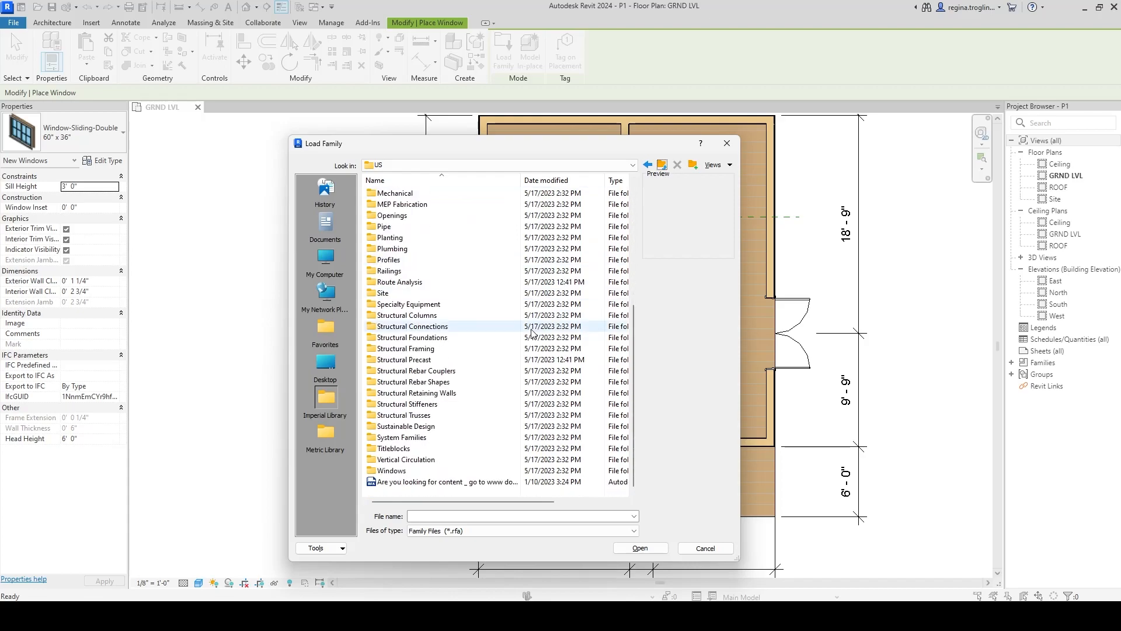
double_click(478, 469)
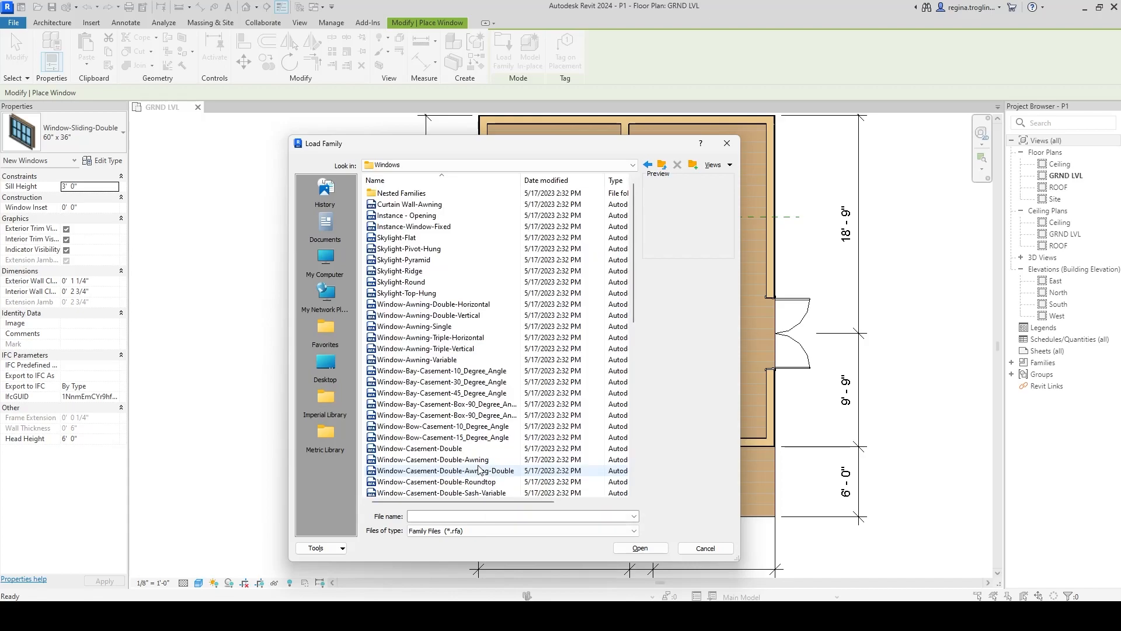
- Load the Window-Sliding-Double family with its 48" x 48" type
scroll(466, 405, down, 7)
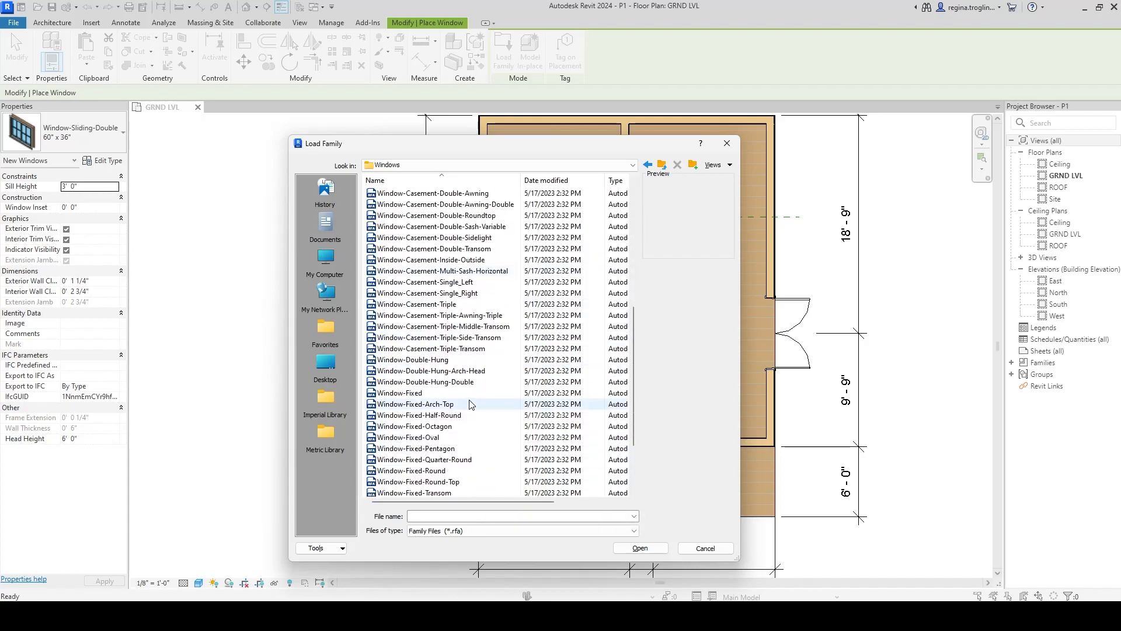
click(475, 460)
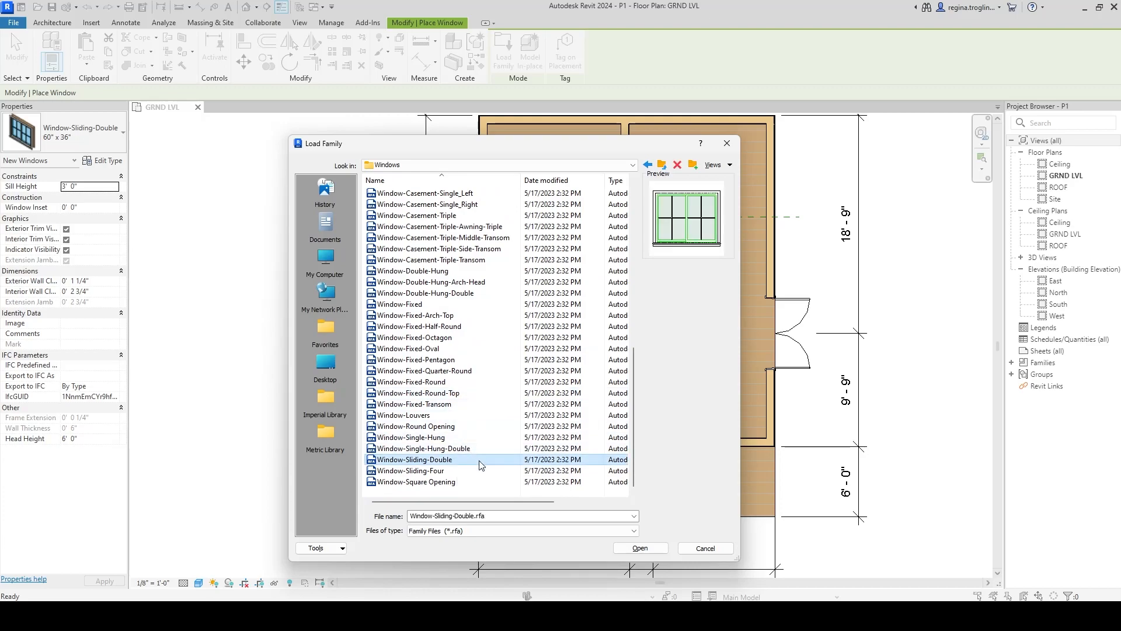
click(650, 550)
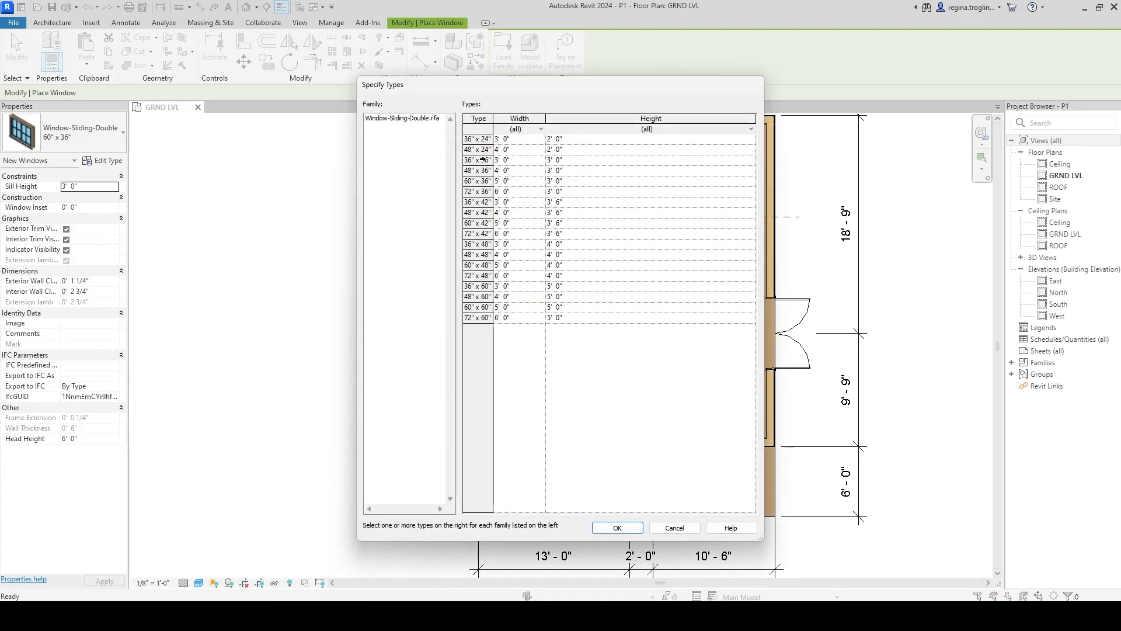
click(479, 257)
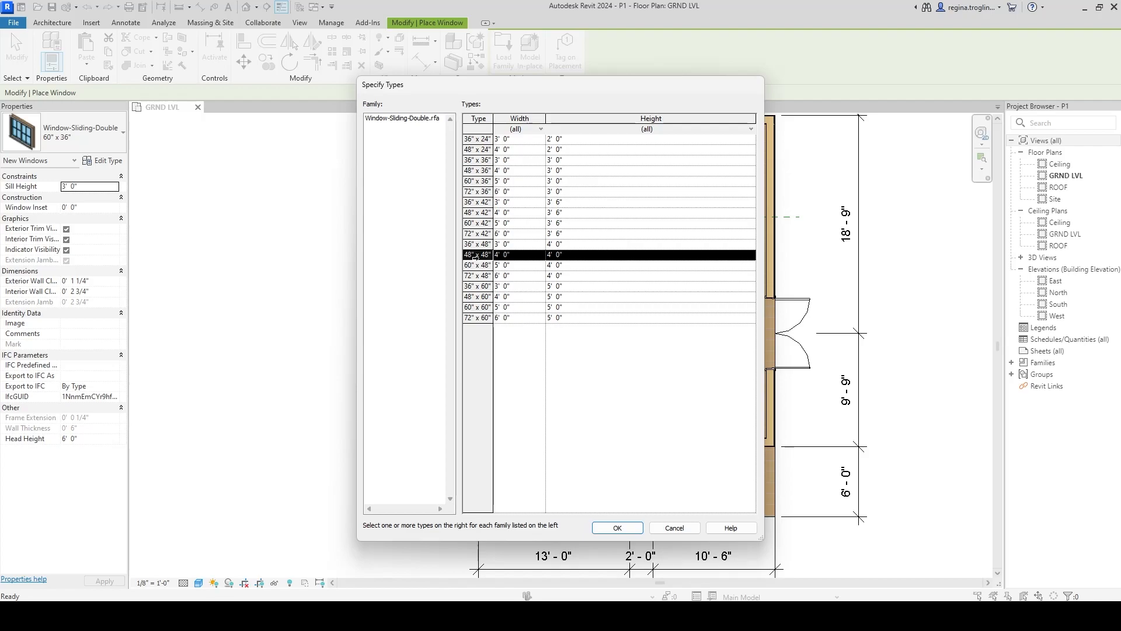
click(617, 528)
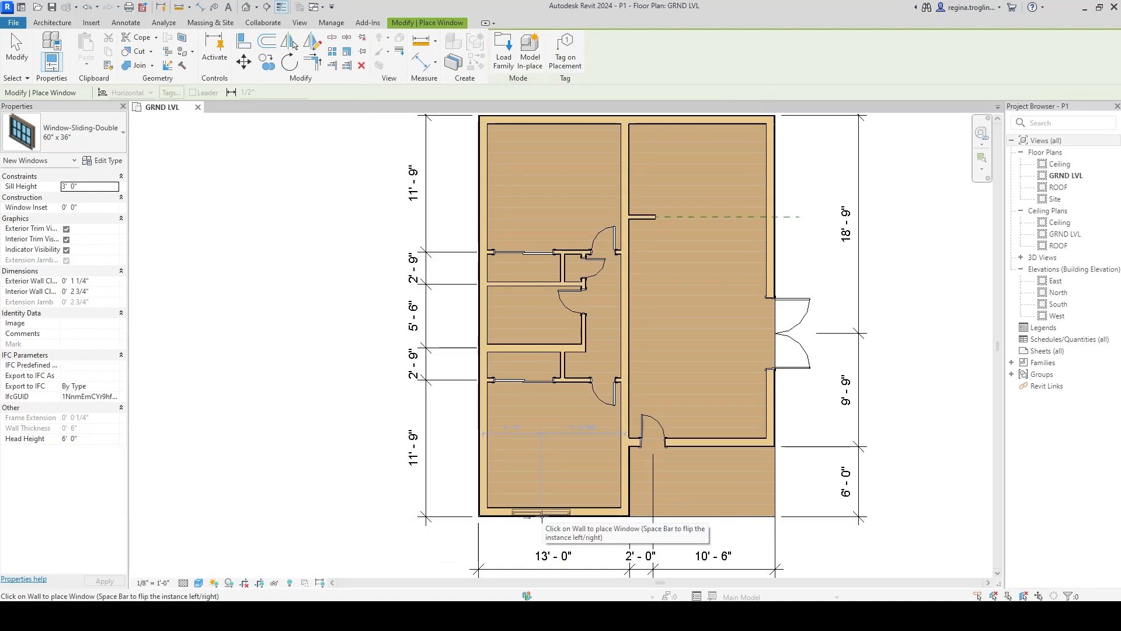
- Place 60" x 36" sliding windows in the south bedroom's south and west walls and in the wall beside the entry door
scroll(544, 517, up, 5)
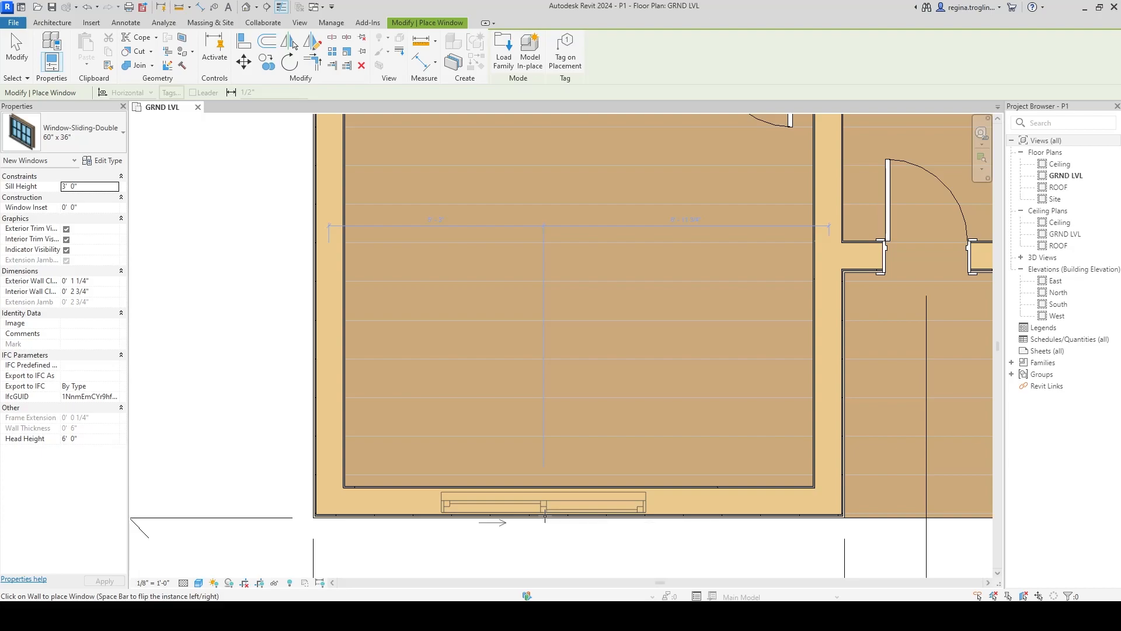
scroll(549, 508, down, 4)
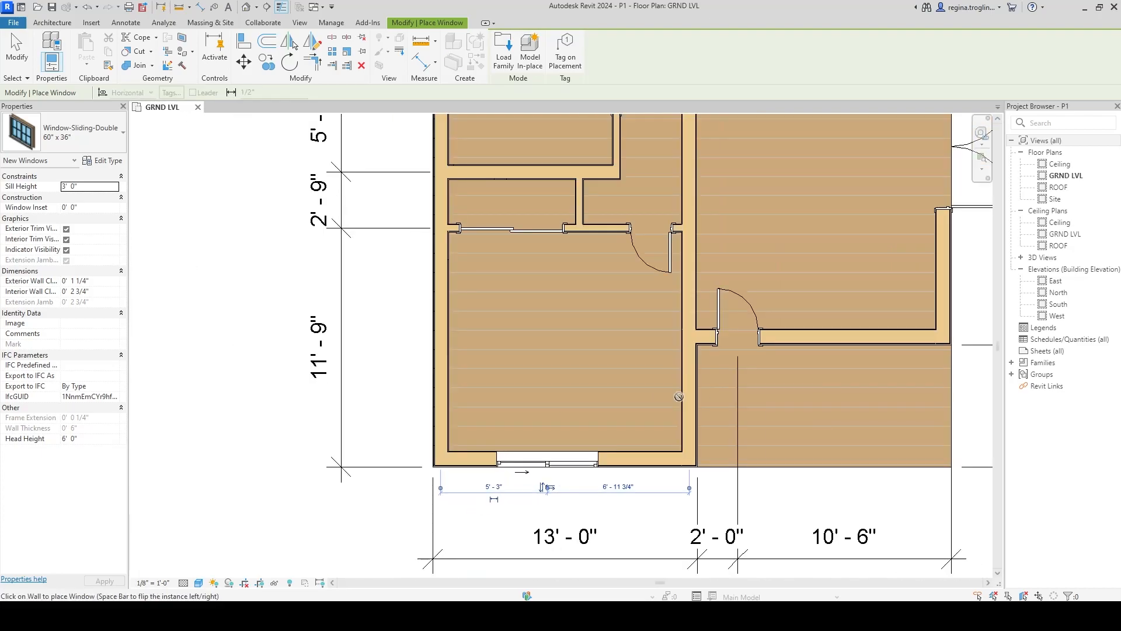
click(816, 355)
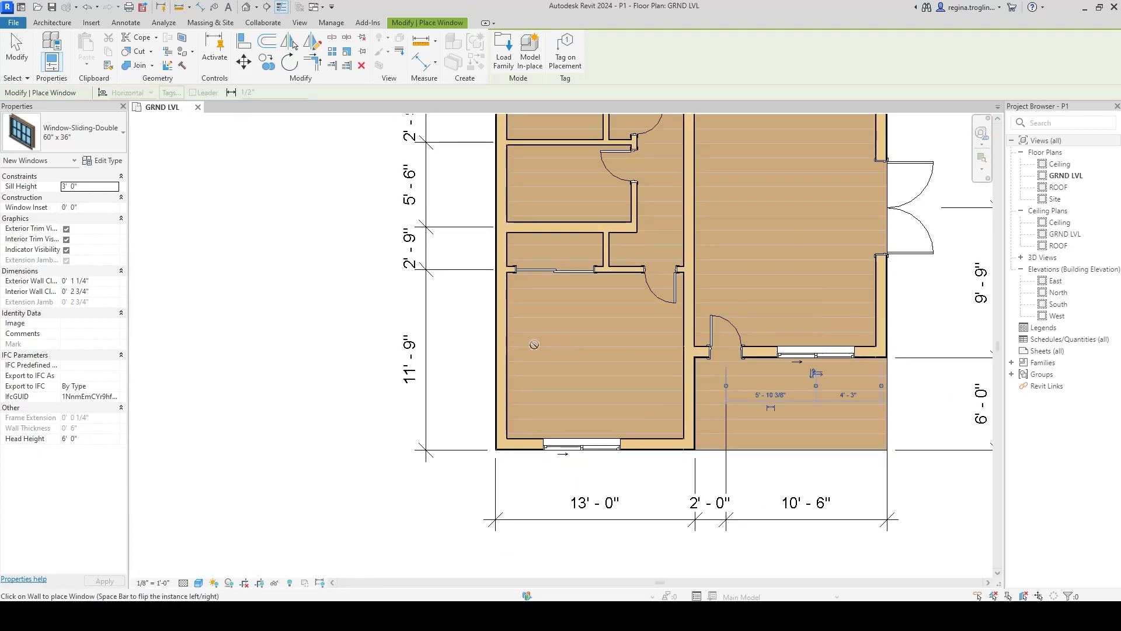
click(496, 350)
- Place 60" x 36" sliding windows in the north bedroom's west and north walls, and end window placement
middle_drag(483, 221, 450, 562)
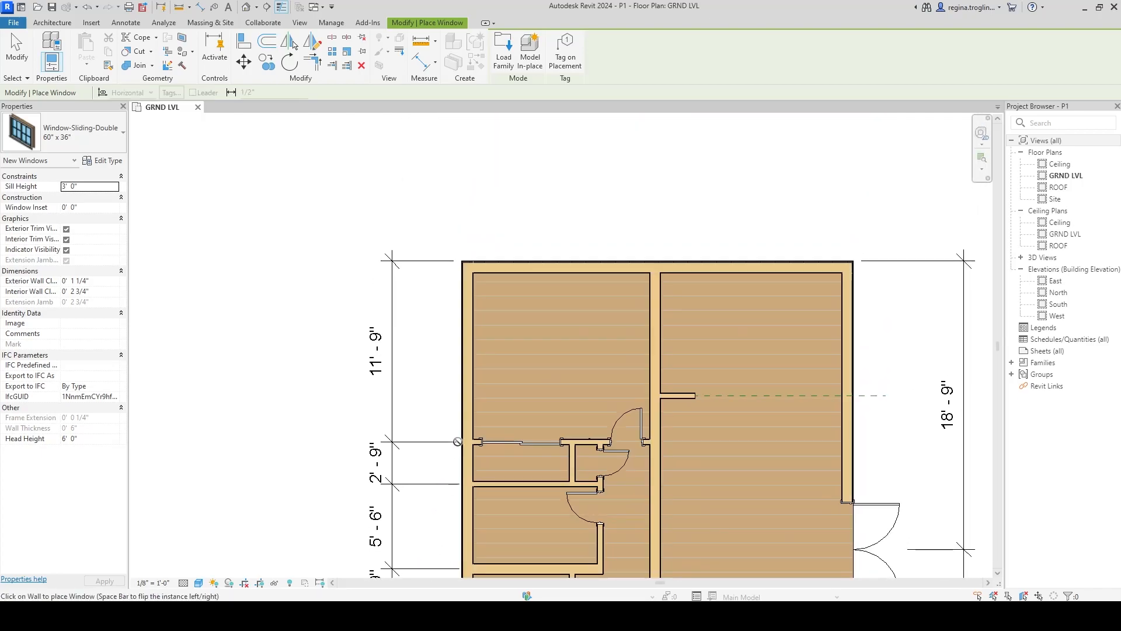
click(461, 343)
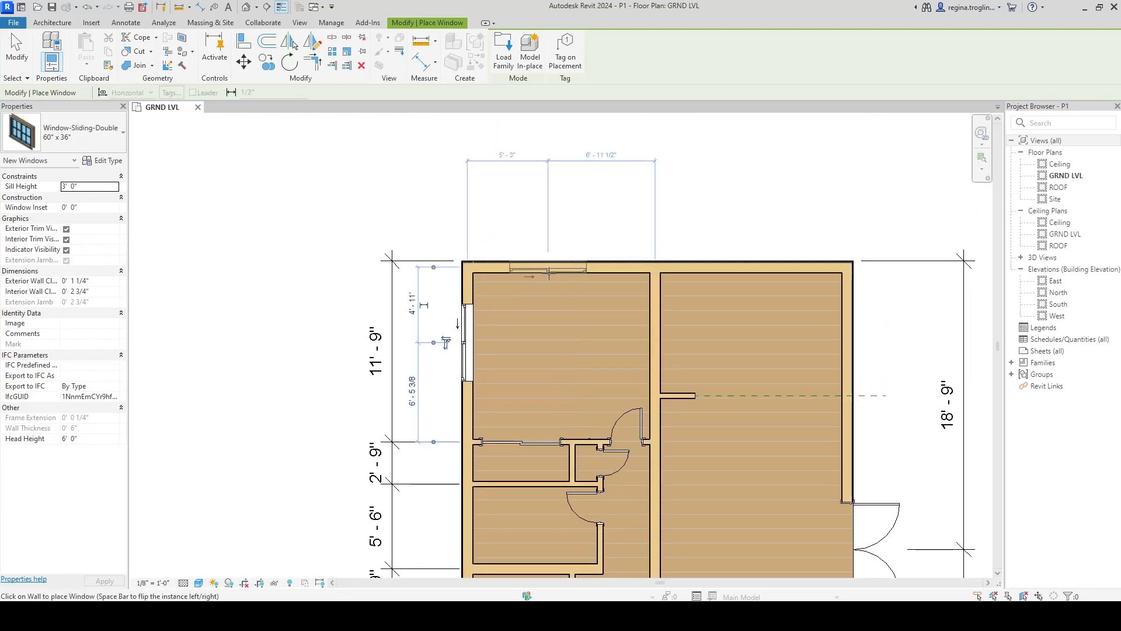
click(553, 263)
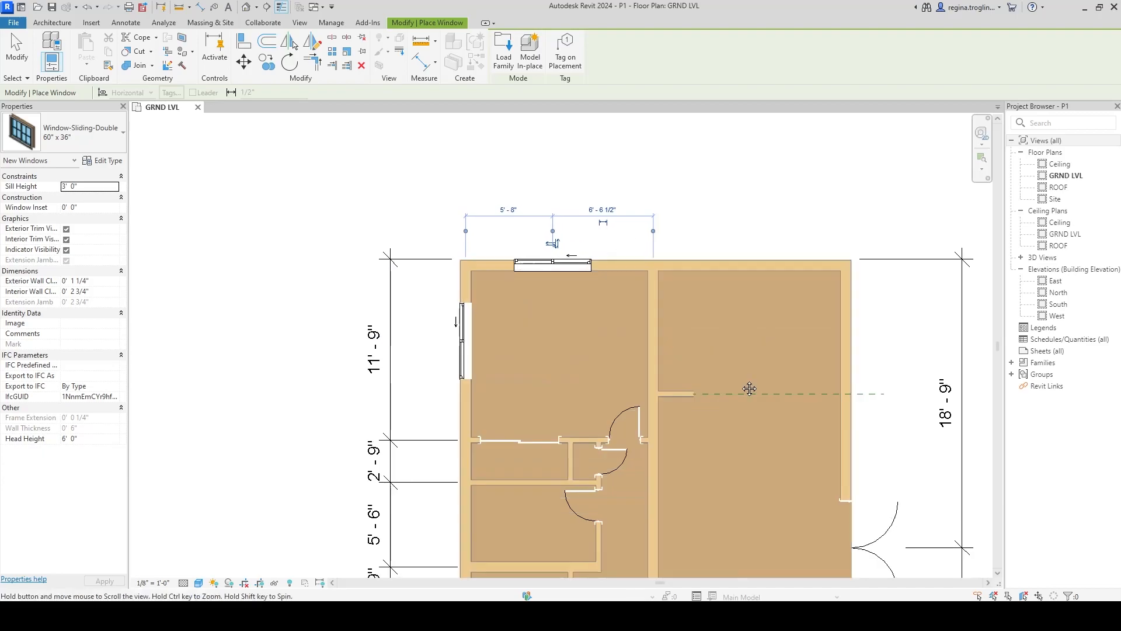
middle_drag(742, 386, 663, 251)
key(Escape)
- Add the centres of the south bedroom window and the entry wall window to the dimension string below the plan
scroll(663, 251, down, 2)
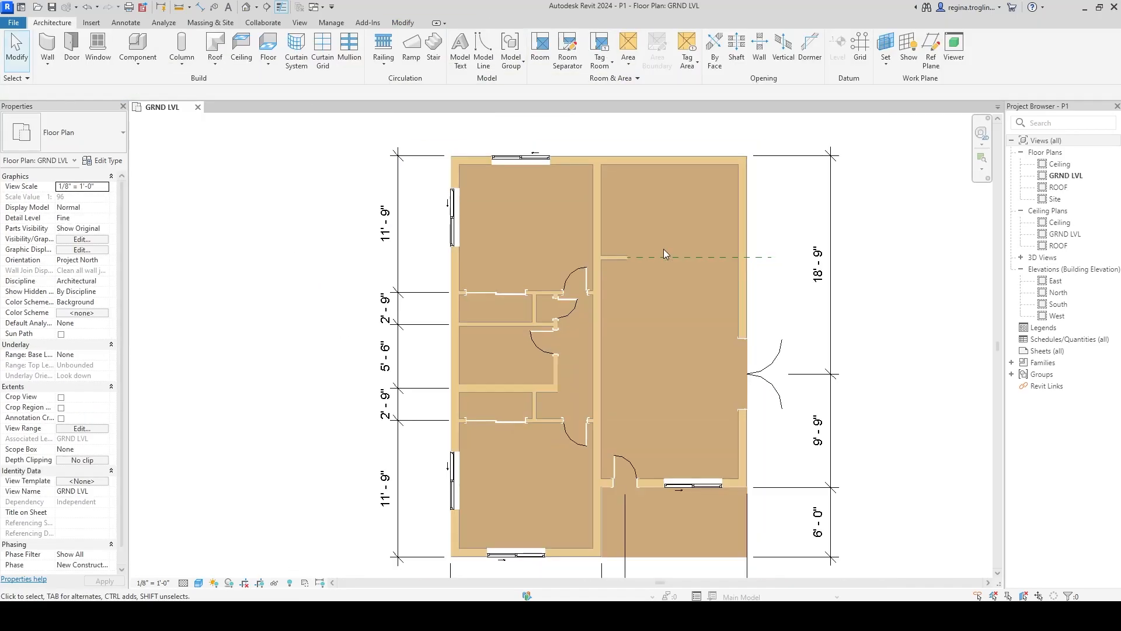
middle_drag(667, 479, 667, 350)
scroll(588, 378, up, 2)
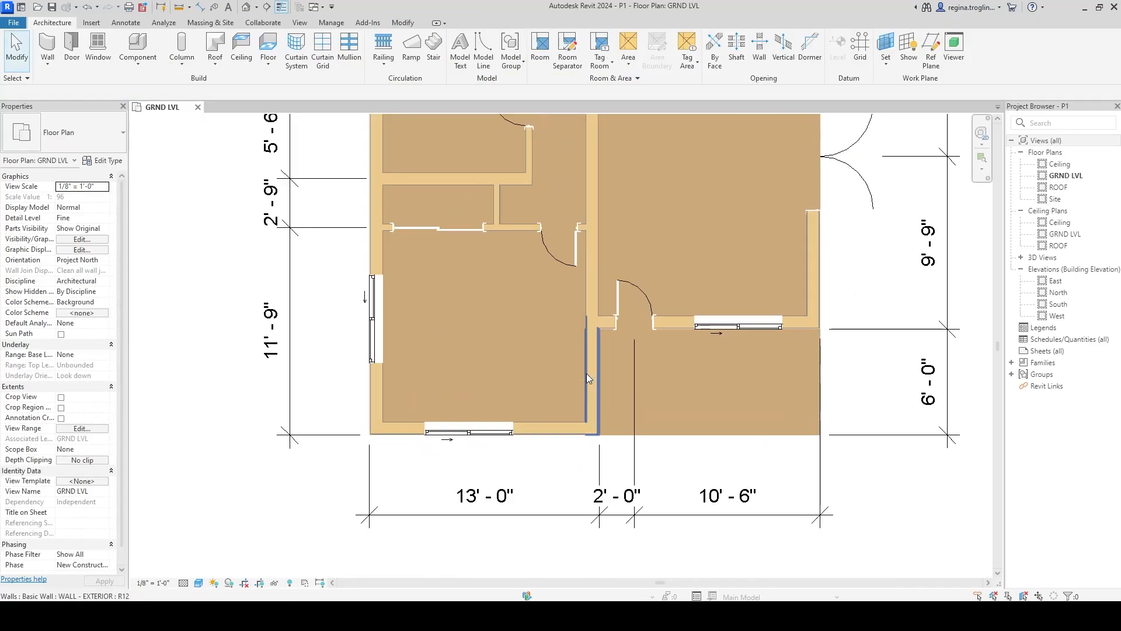
middle_drag(667, 482, 691, 472)
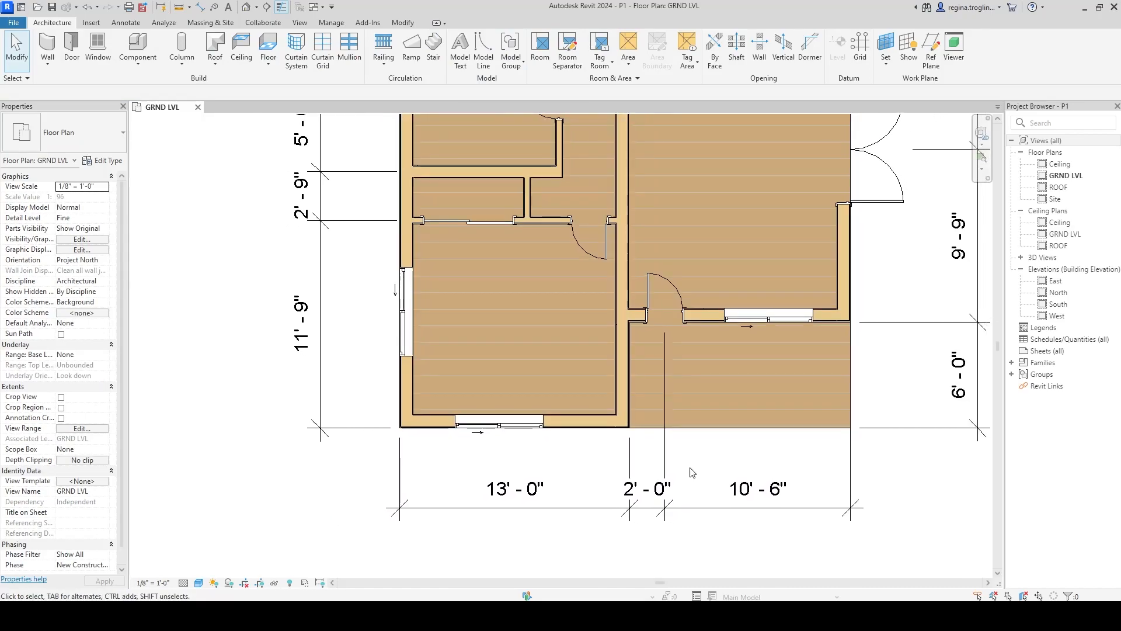
click(712, 511)
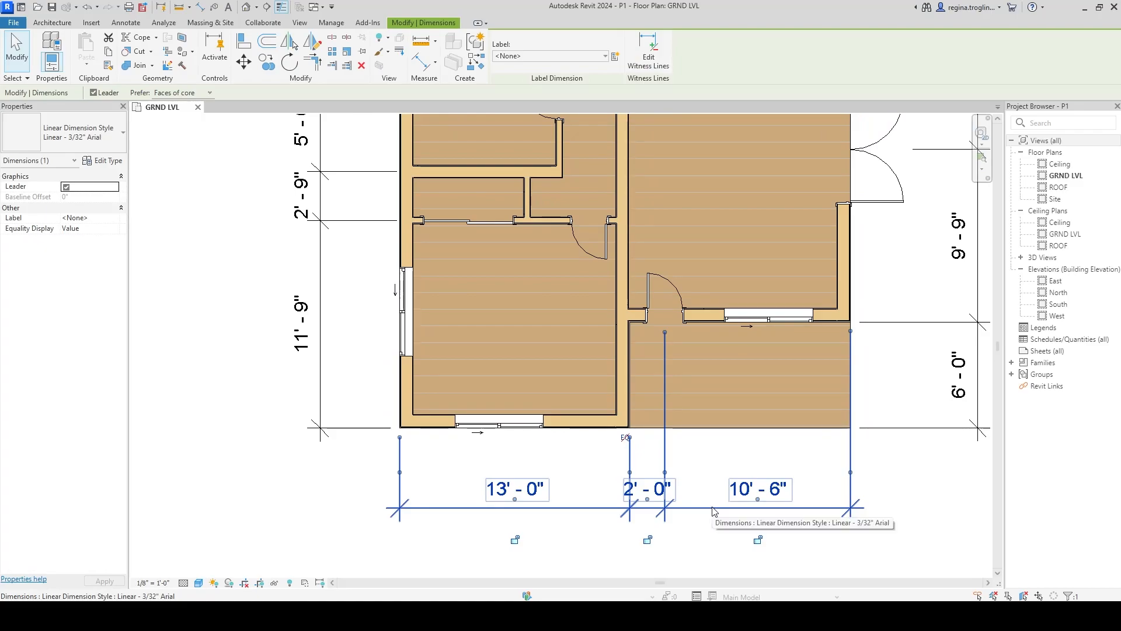
click(653, 57)
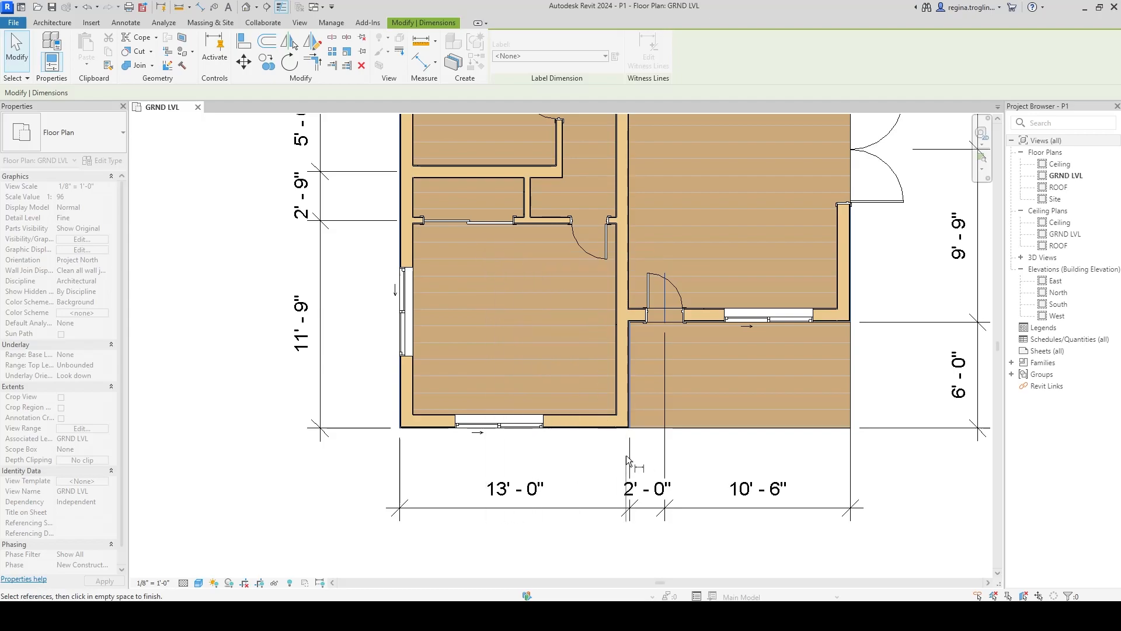
click(500, 420)
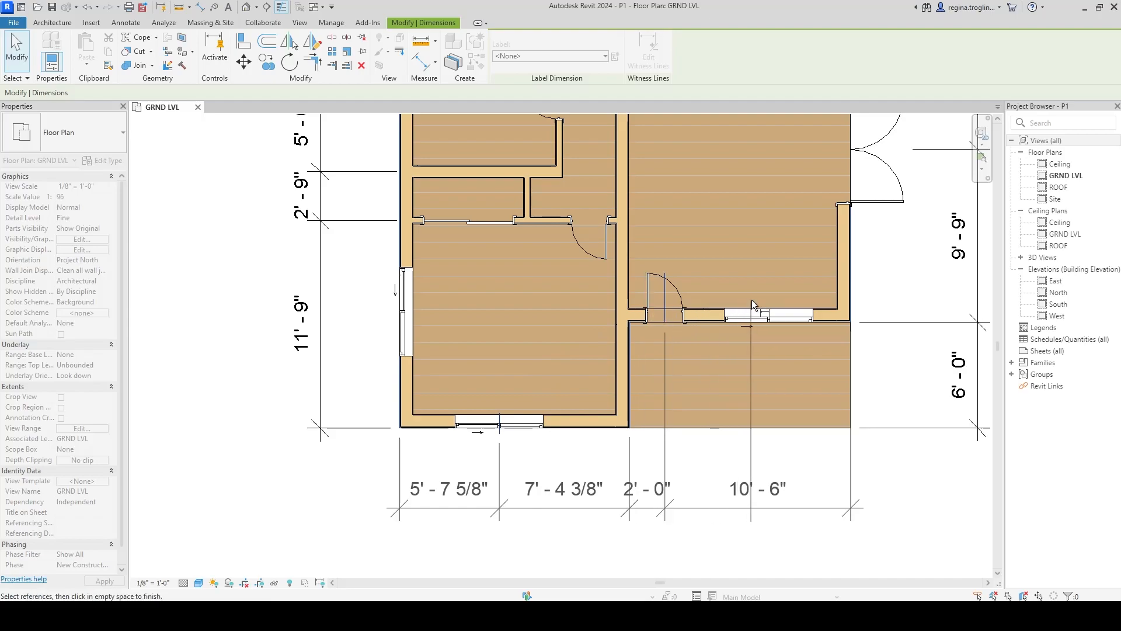
click(771, 312)
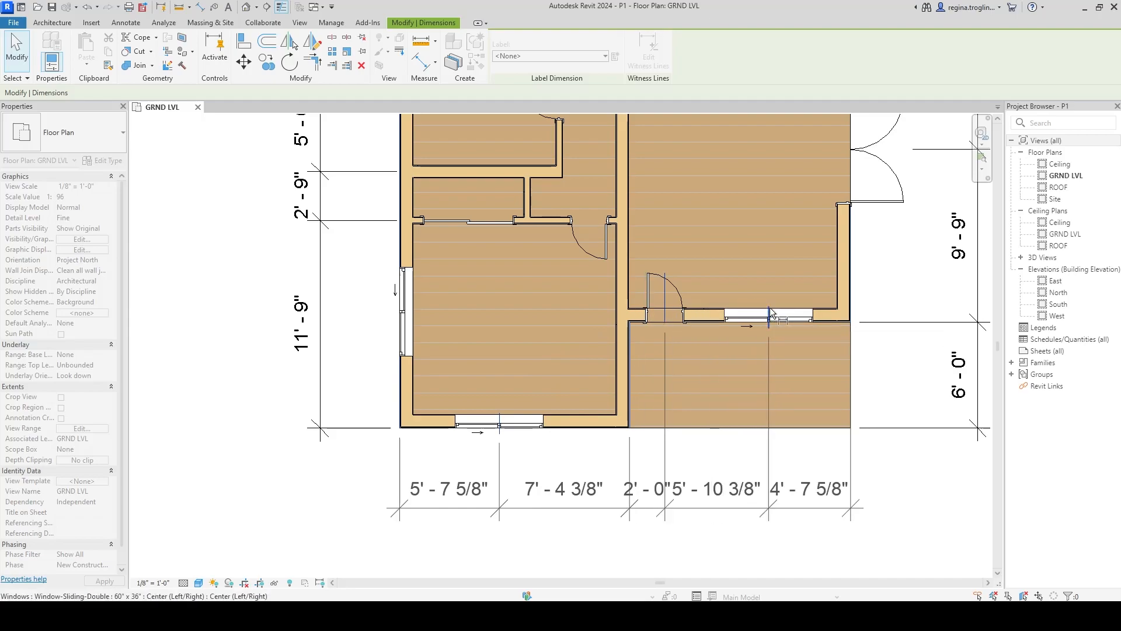
click(936, 489)
key(Escape)
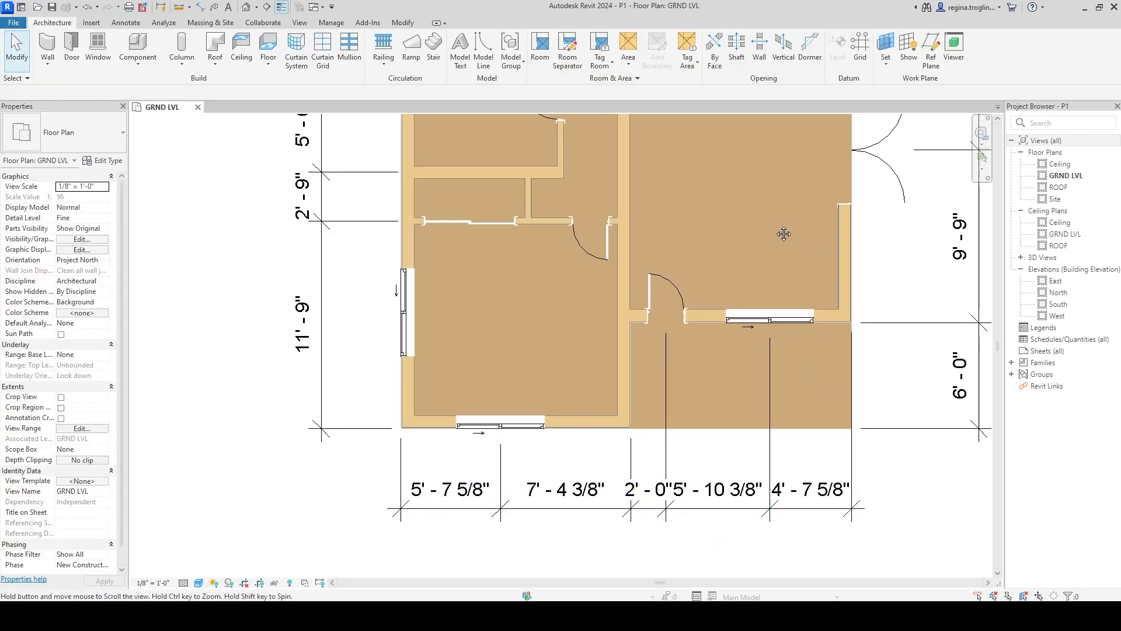
- Add the centres of both west wall windows to the vertical dimension string along the plan's west side
middle_drag(818, 248, 899, 390)
click(456, 371)
click(648, 51)
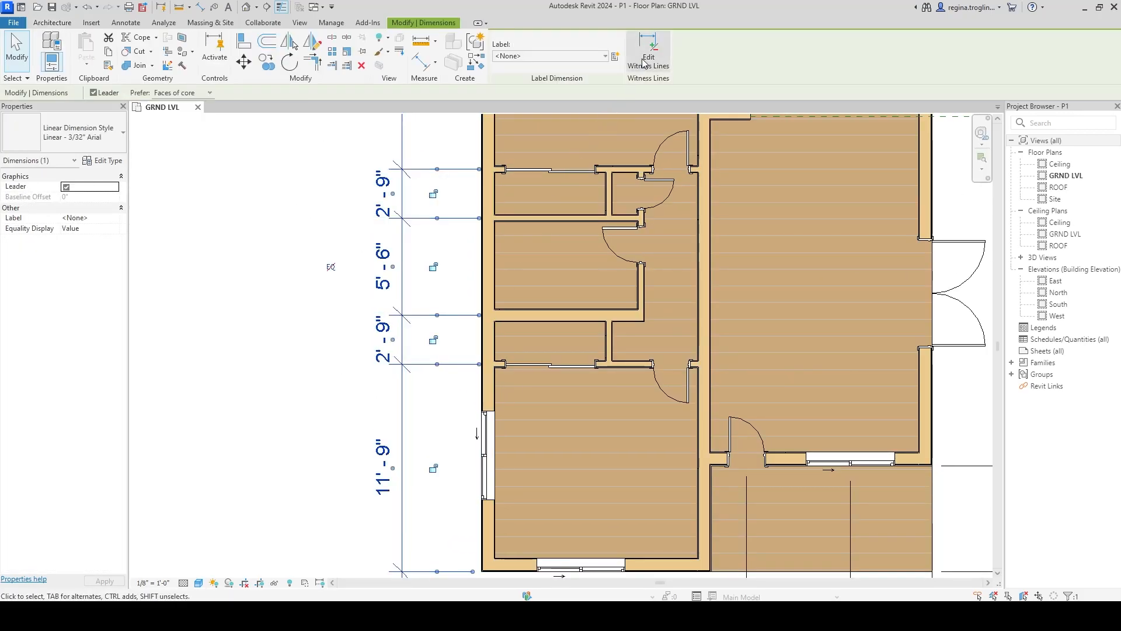
click(485, 455)
middle_drag(551, 261, 551, 473)
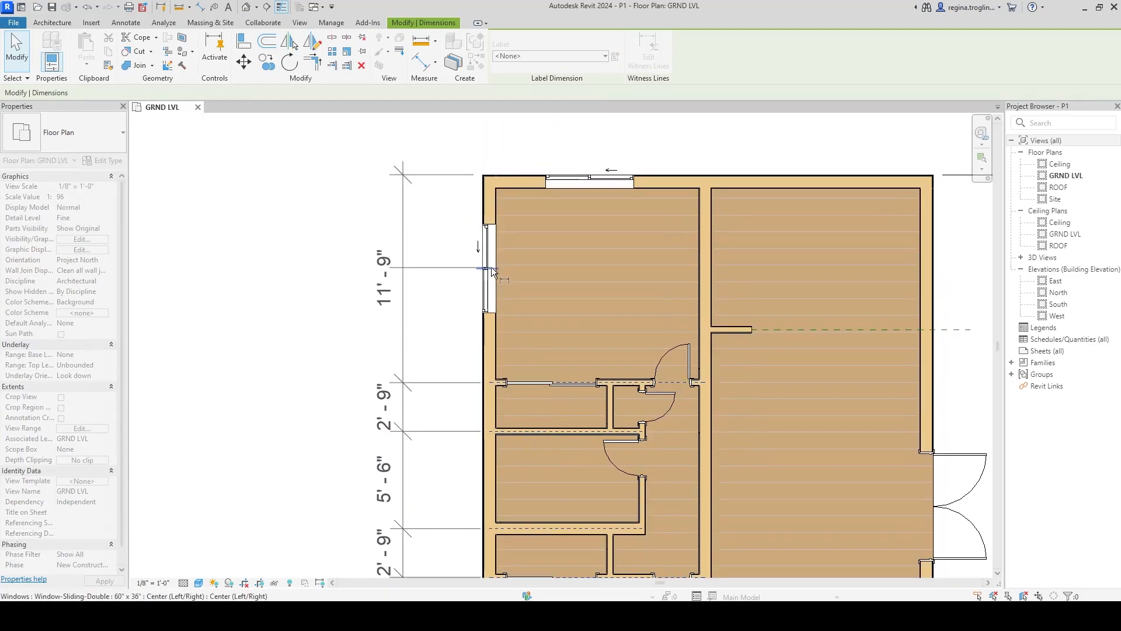
click(486, 268)
click(255, 165)
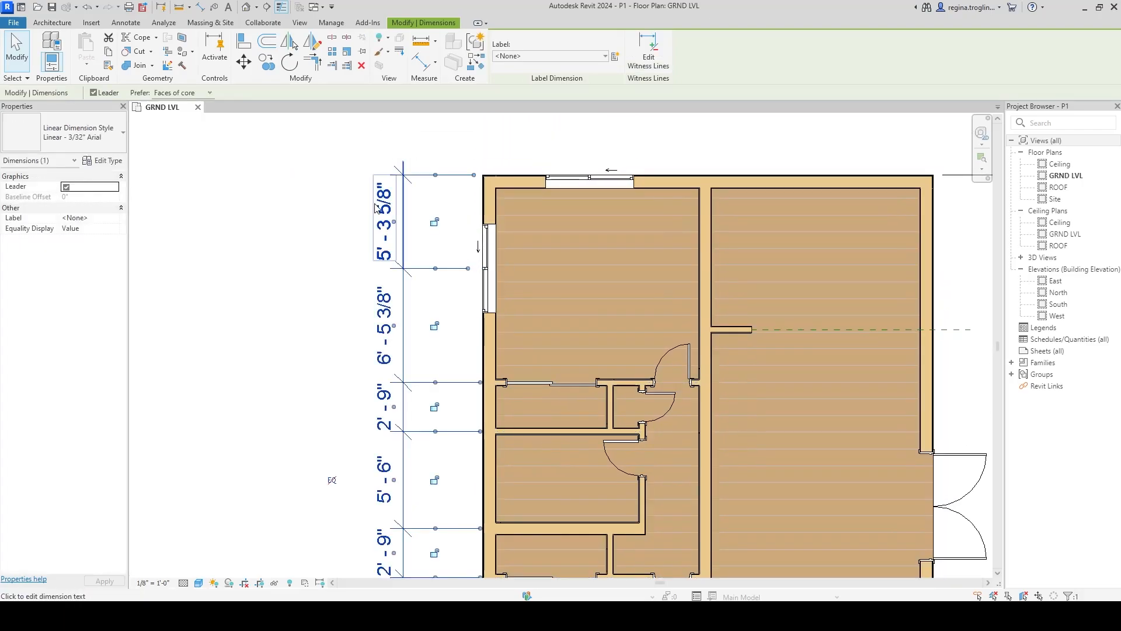
middle_drag(390, 212, 345, 333)
click(485, 198)
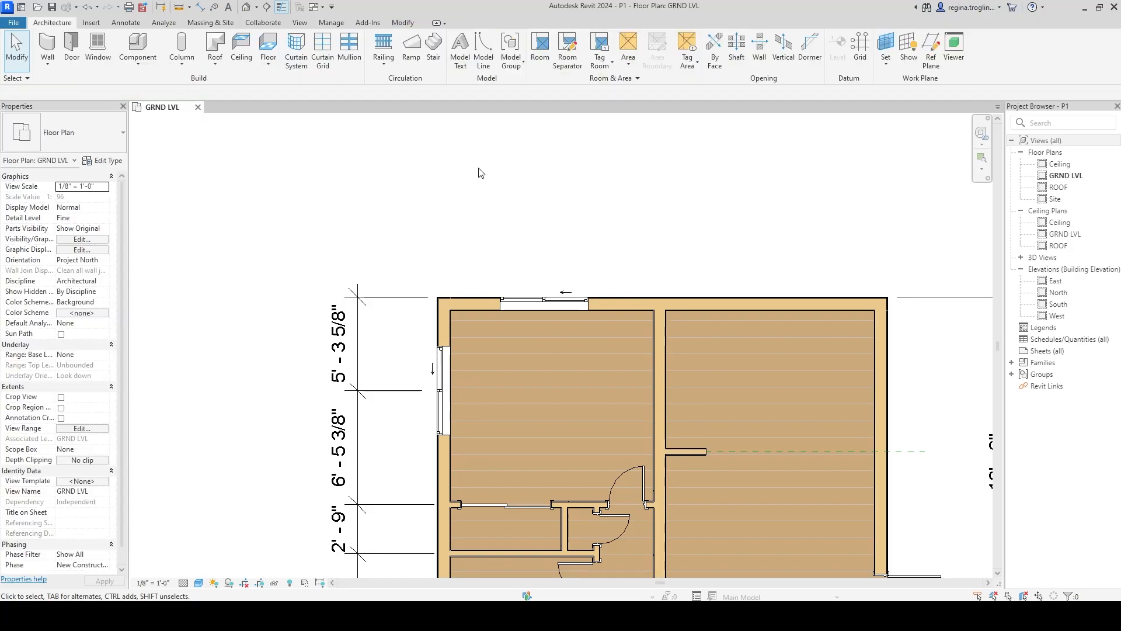
- Start an aligned dimension string along the north side through the west wall's outer face, the north bedroom window's centre and the central interior wall's centreline
click(201, 7)
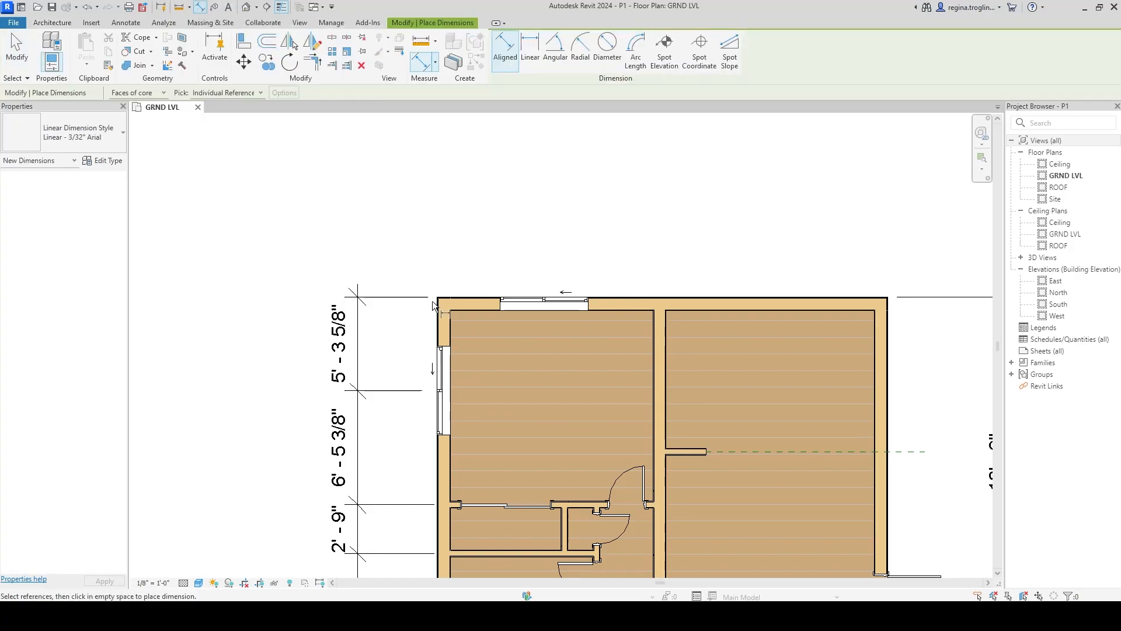
scroll(432, 307, up, 5)
click(445, 331)
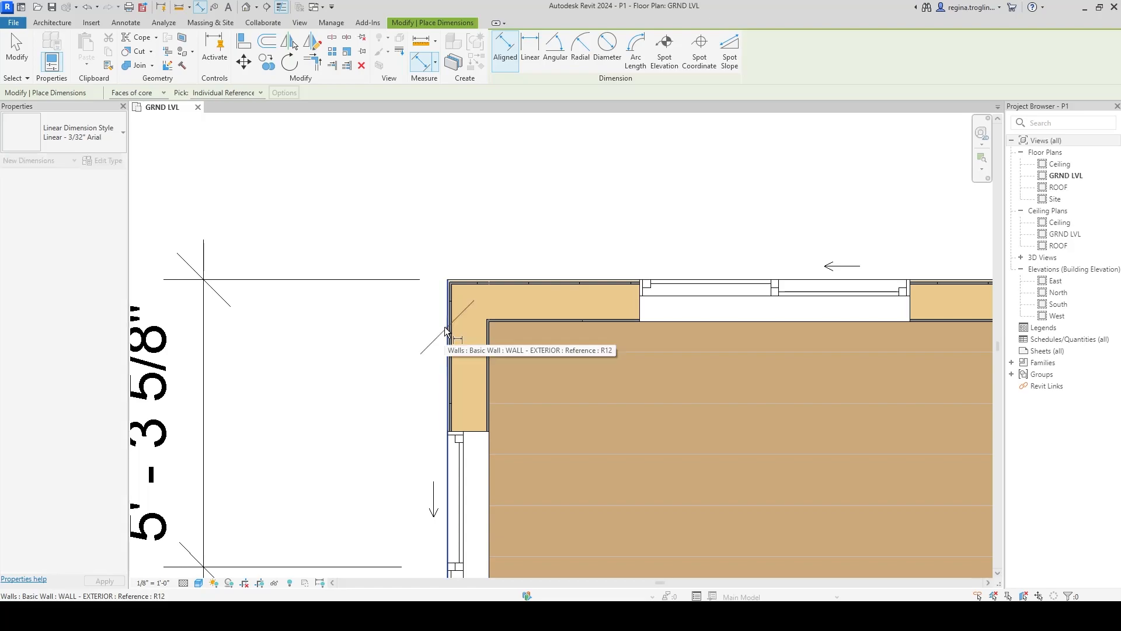
middle_drag(790, 395, 505, 389)
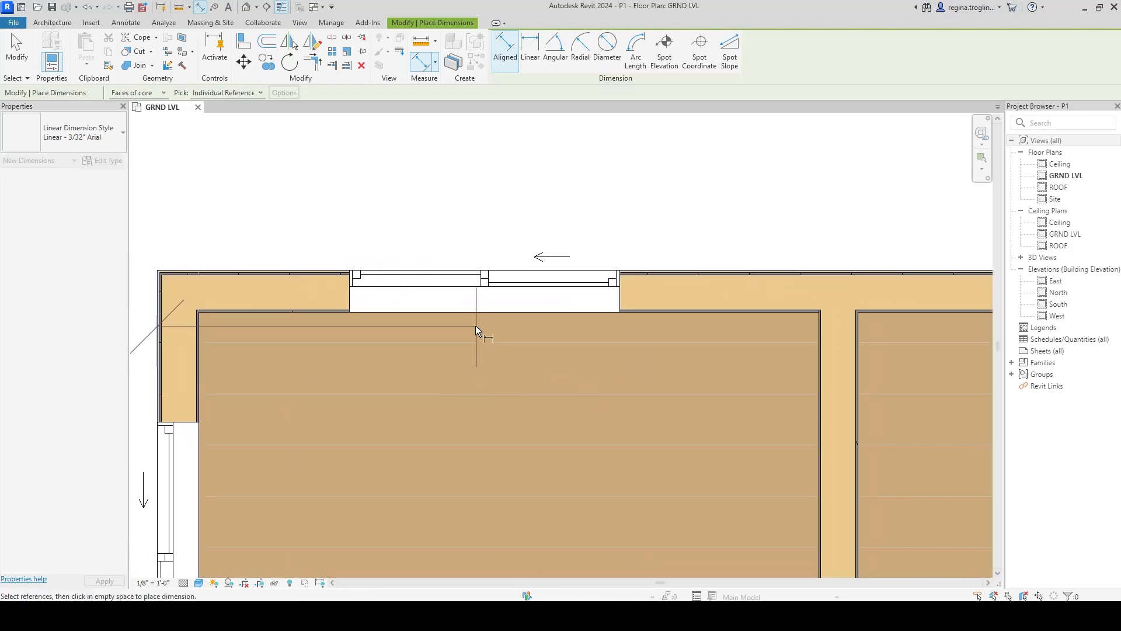
click(485, 290)
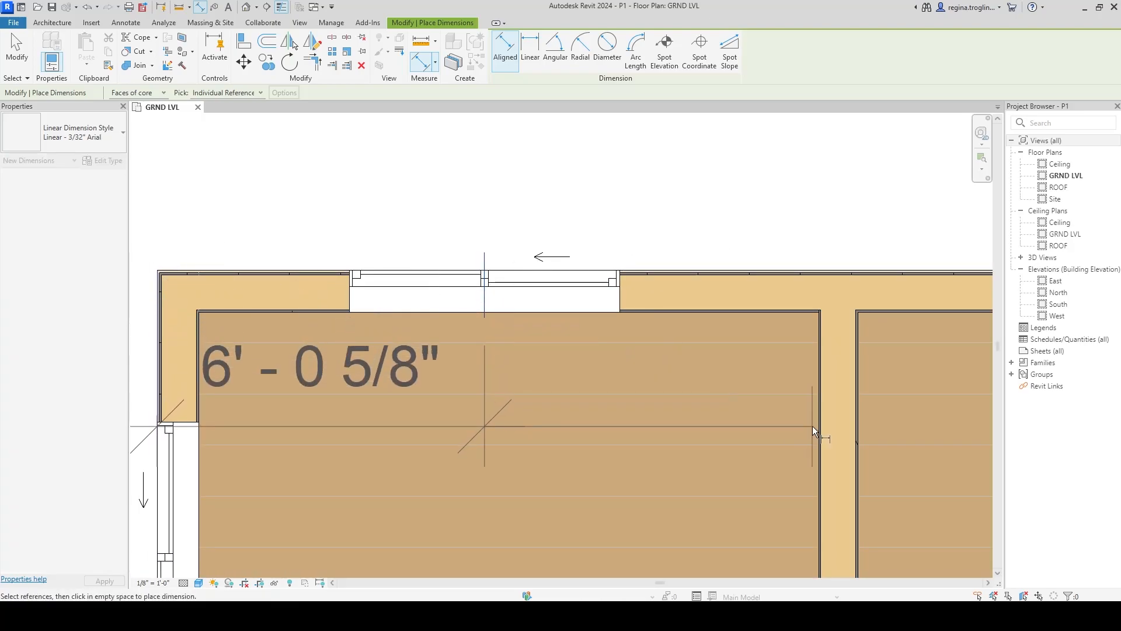
middle_drag(812, 426, 496, 421)
click(506, 344)
scroll(505, 344, down, 2)
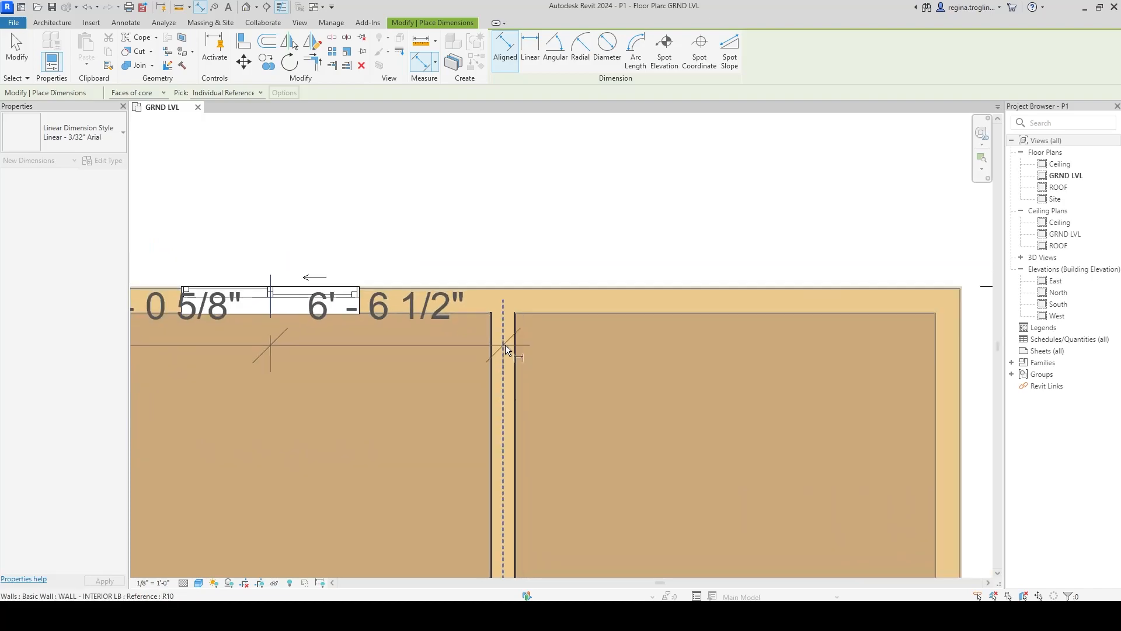
- Extend the north dimension string to the east wall's outer face, place it above the plan and end dimensioning
middle_drag(843, 381, 571, 383)
scroll(607, 296, up, 2)
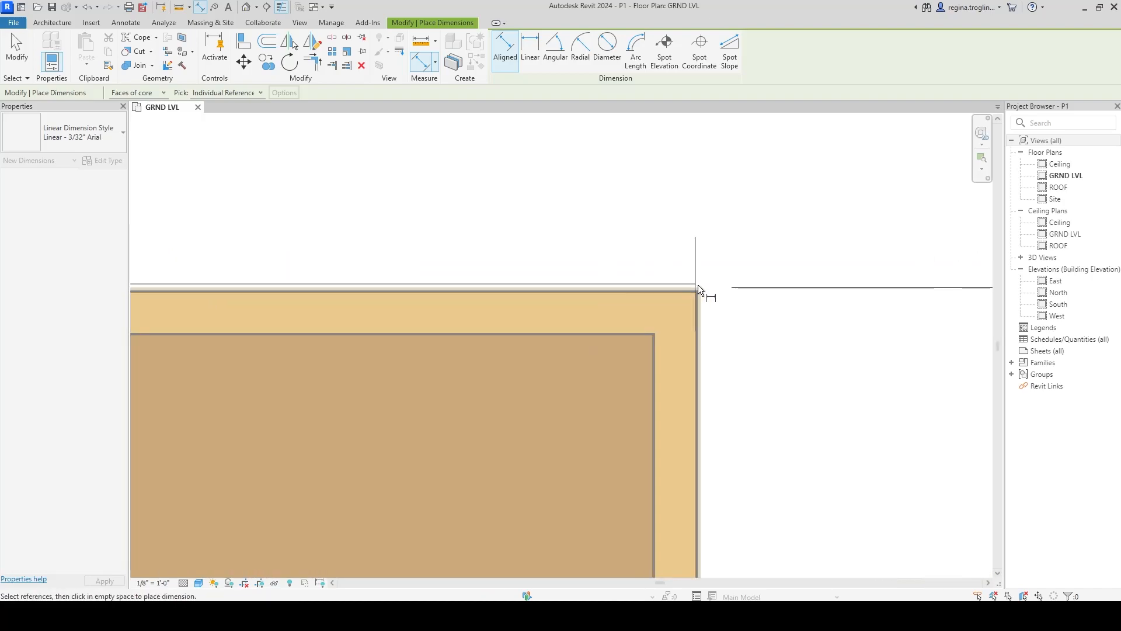
click(701, 397)
scroll(773, 371, down, 3)
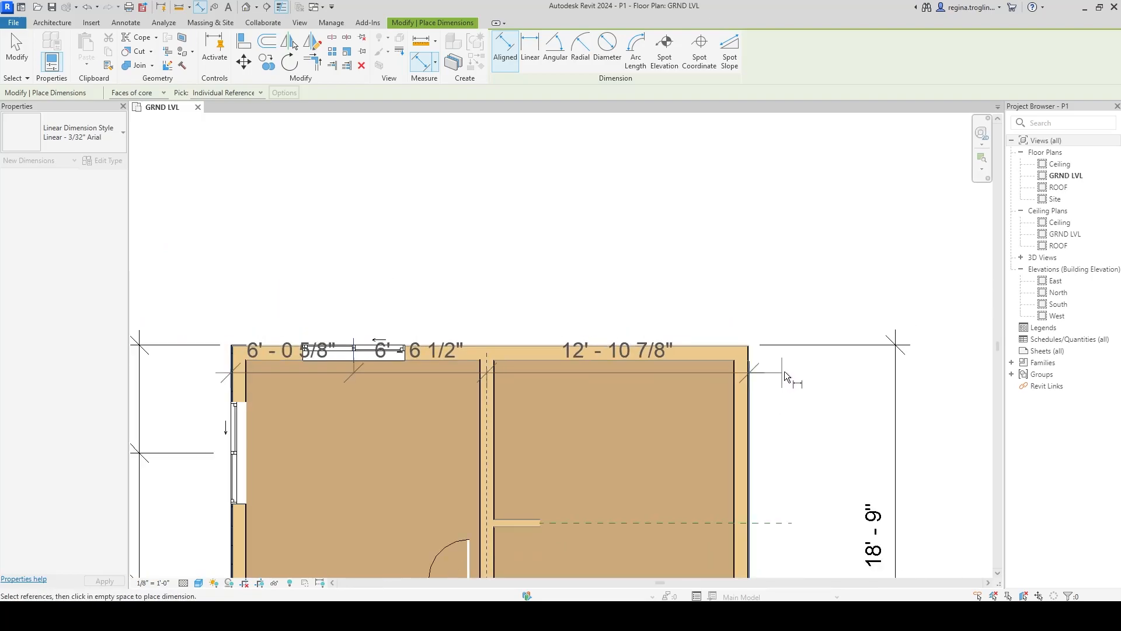
click(730, 286)
key(Escape)
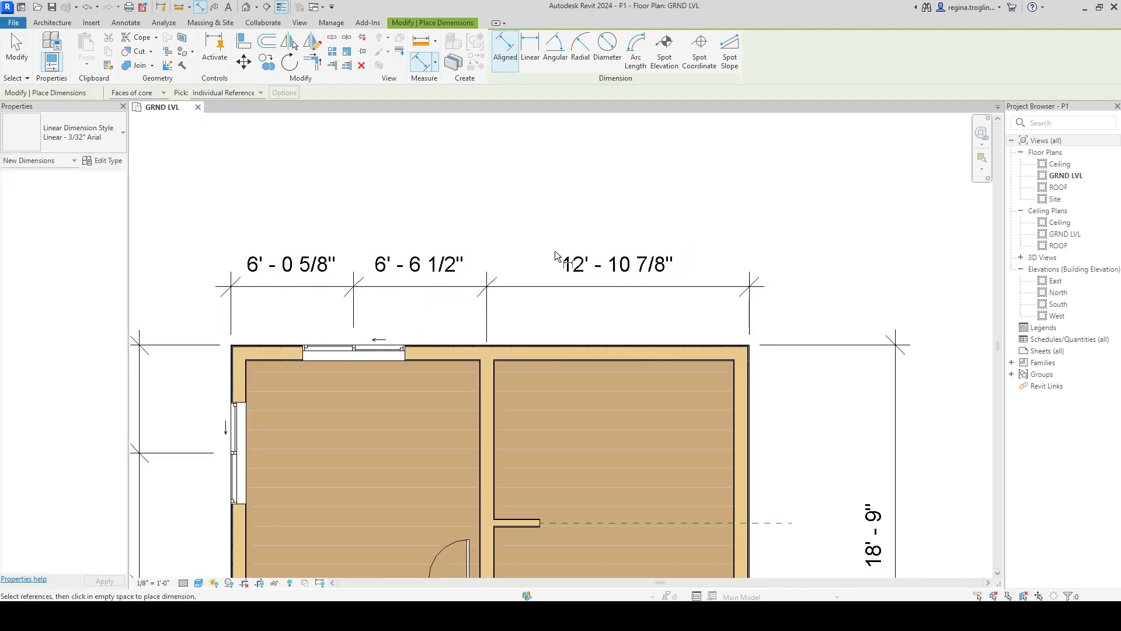
key(Escape)
- Switch to mANUAL.pdf and check the floor plan's spacing for the south bedroom window and the entry wall window
scroll(401, 238, down, 2)
middle_drag(501, 485, 495, 256)
middle_drag(516, 452, 578, 319)
scroll(480, 432, up, 3)
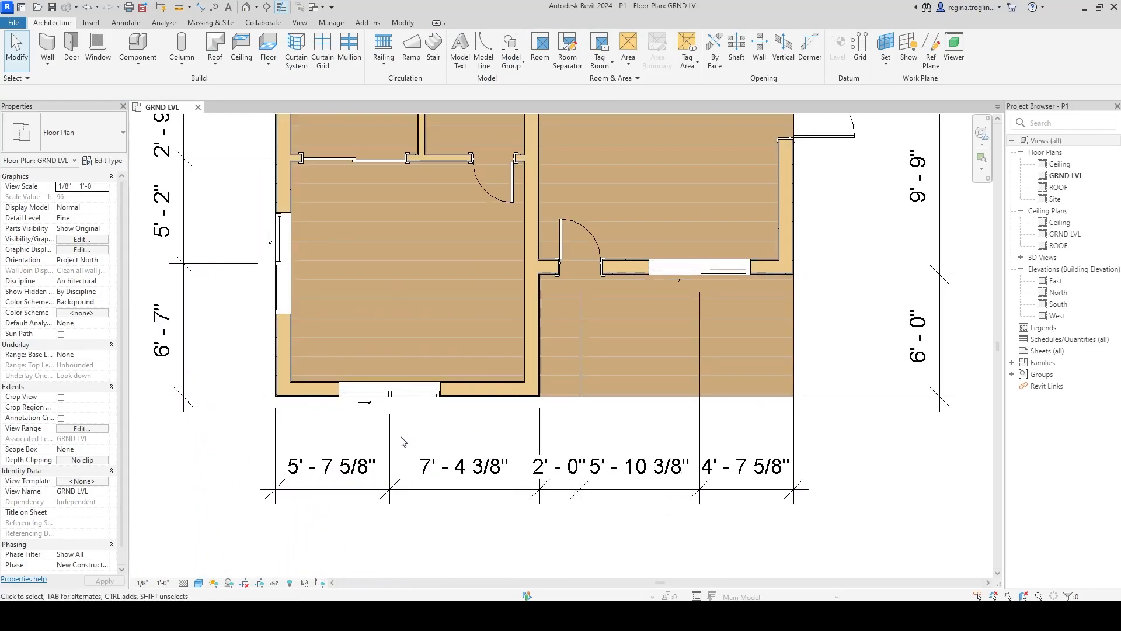
scroll(400, 435, up, 2)
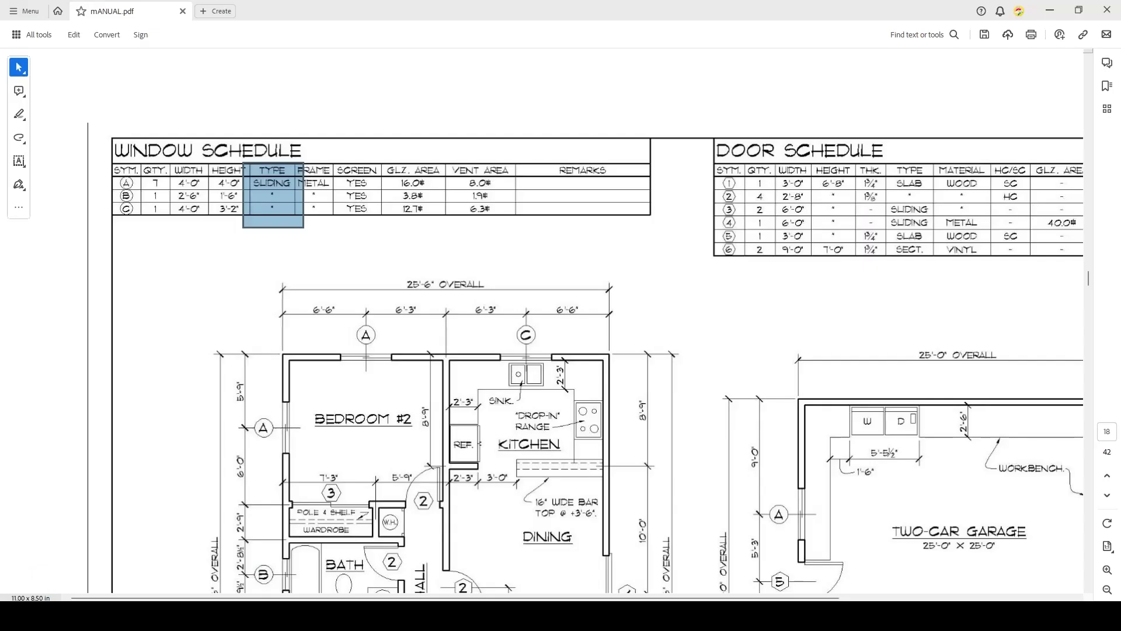
scroll(575, 371, down, 5)
drag(298, 369, 356, 402)
drag(566, 365, 601, 399)
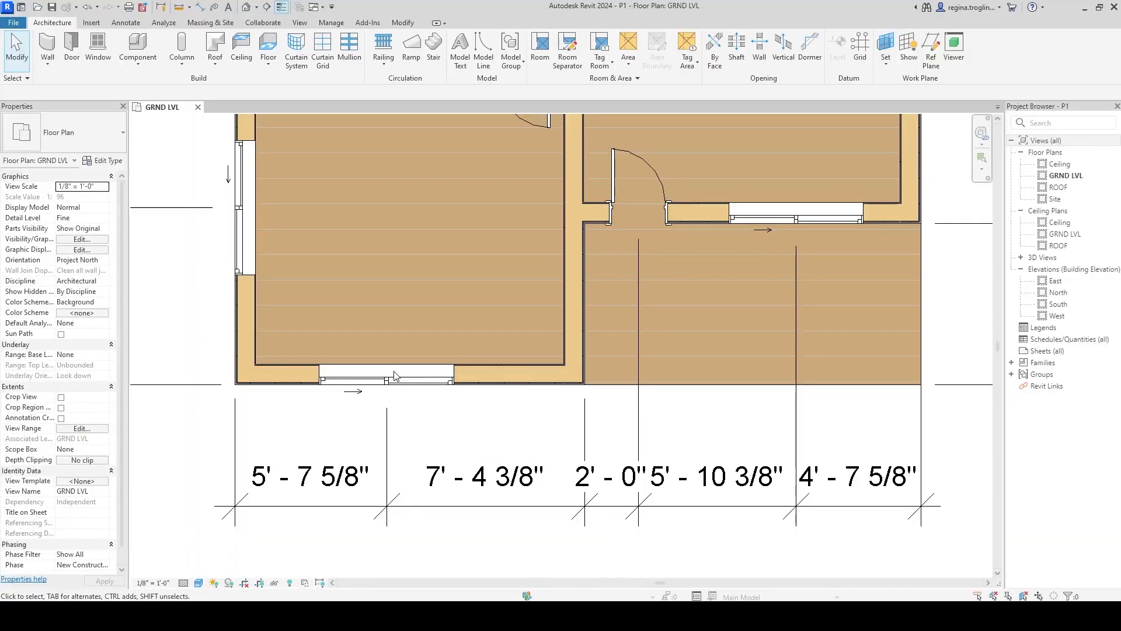
- Move the south bedroom's south window so its centre is 6'-6" from the west wall
click(395, 378)
click(315, 491)
text(6')
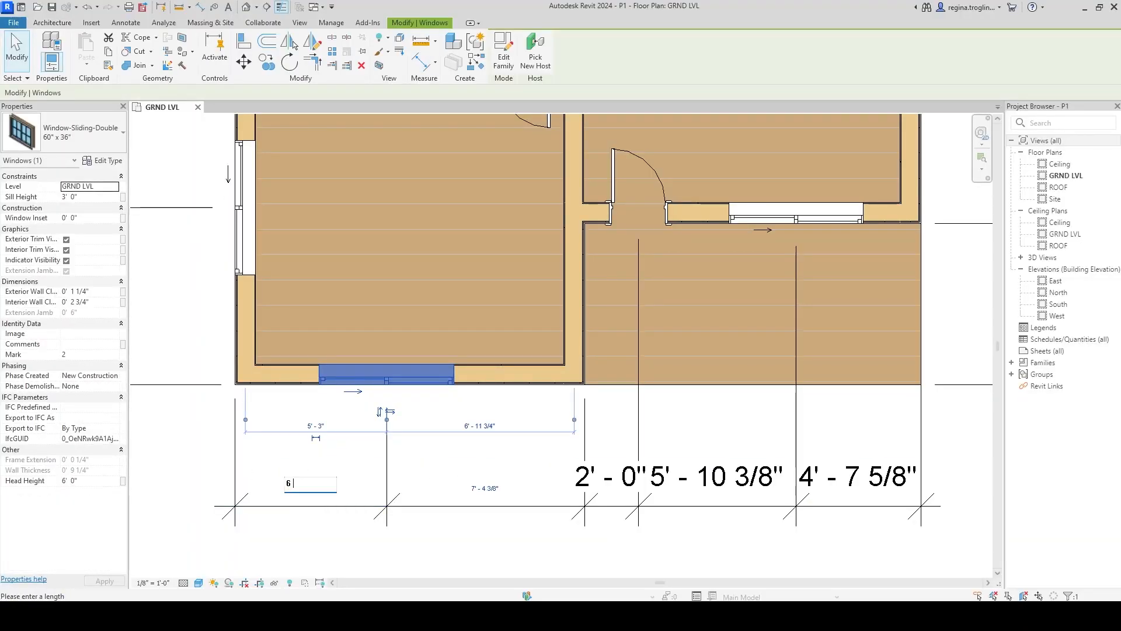
text( - 6)
key(Return)
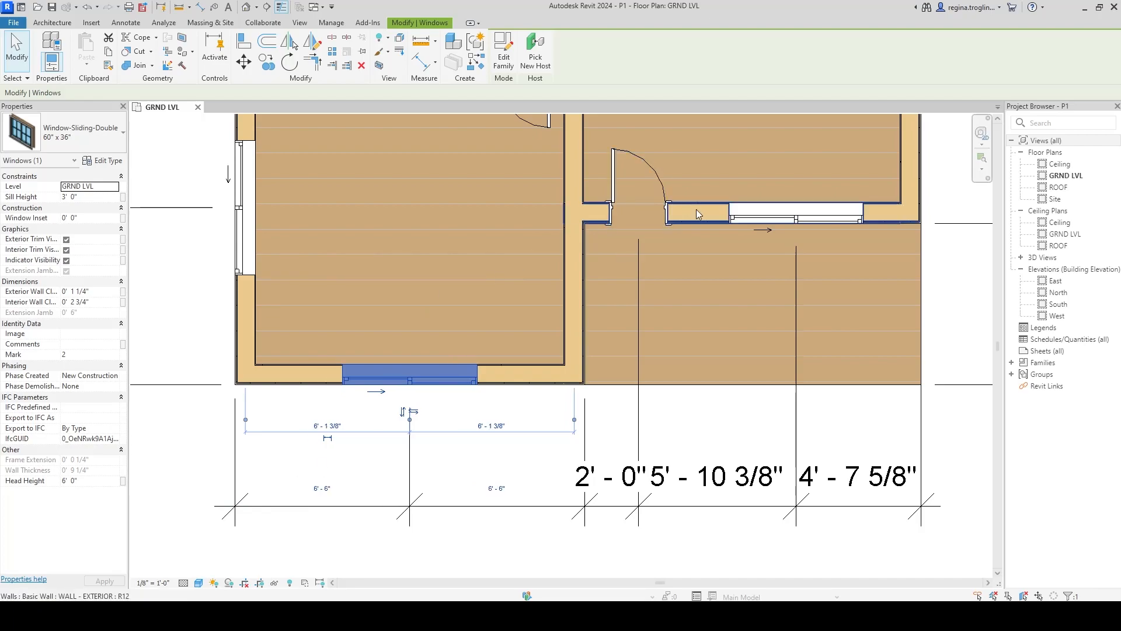
- Move the entry wall window so its centre is 4'-6" from the east wall, and deselect it
click(763, 219)
click(859, 494)
text(4' - 6)
key(Return)
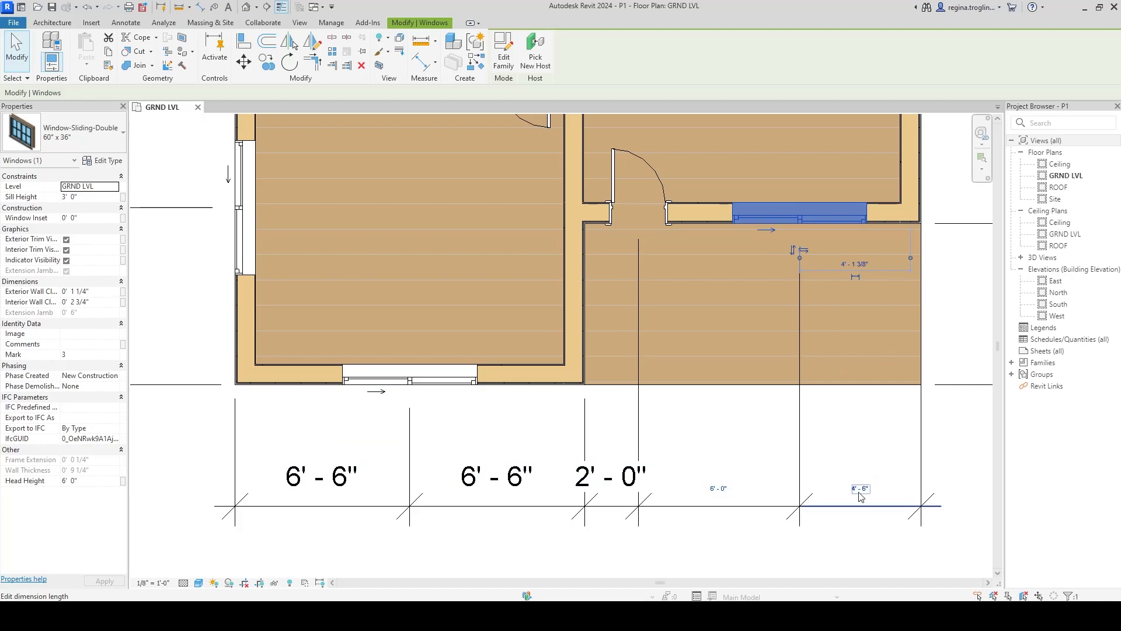
click(210, 457)
- Switch to mANUAL.pdf and check the west side dimension that locates the Bedroom #1 window
middle_drag(215, 459, 317, 496)
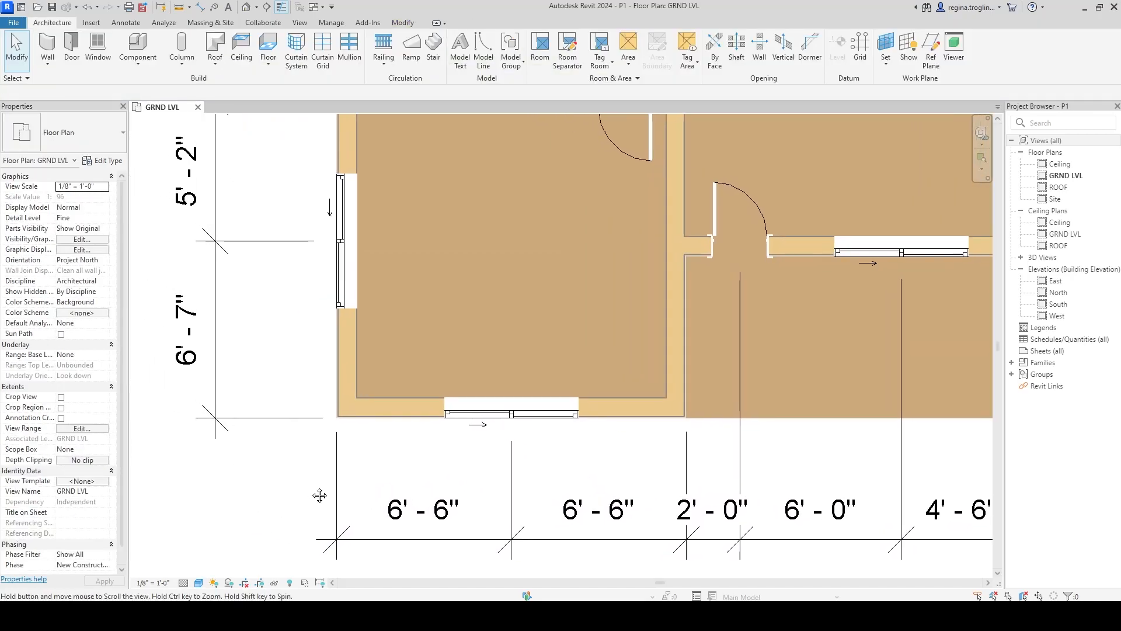
scroll(320, 477, down, 1)
middle_drag(310, 450, 301, 468)
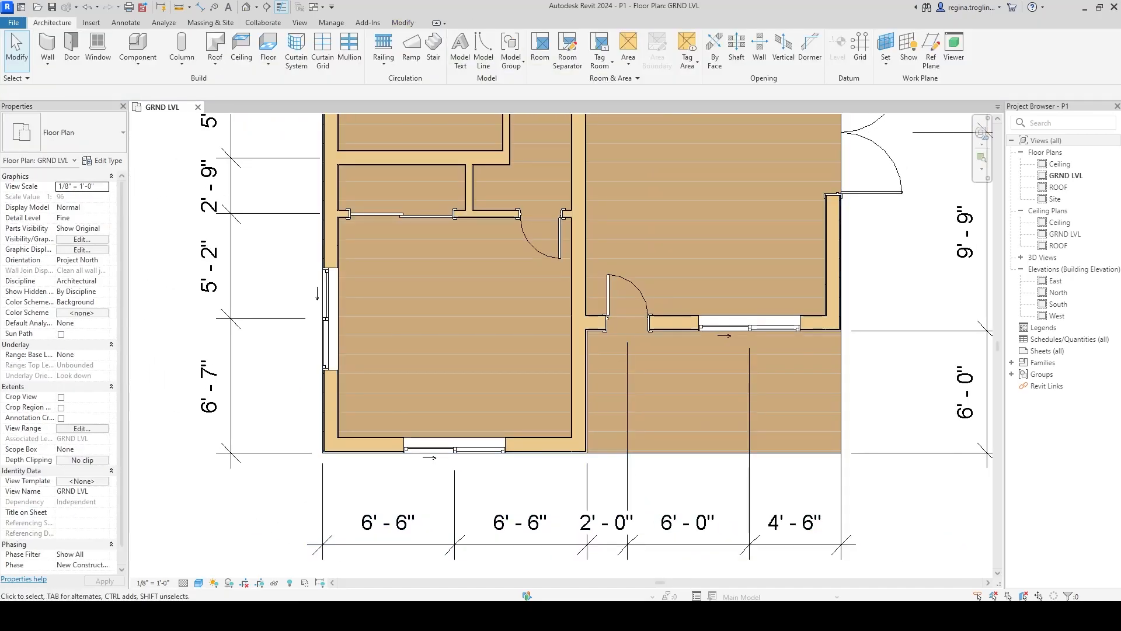
key(alt+Tab)
scroll(449, 377, up, 8)
scroll(349, 305, down, 1)
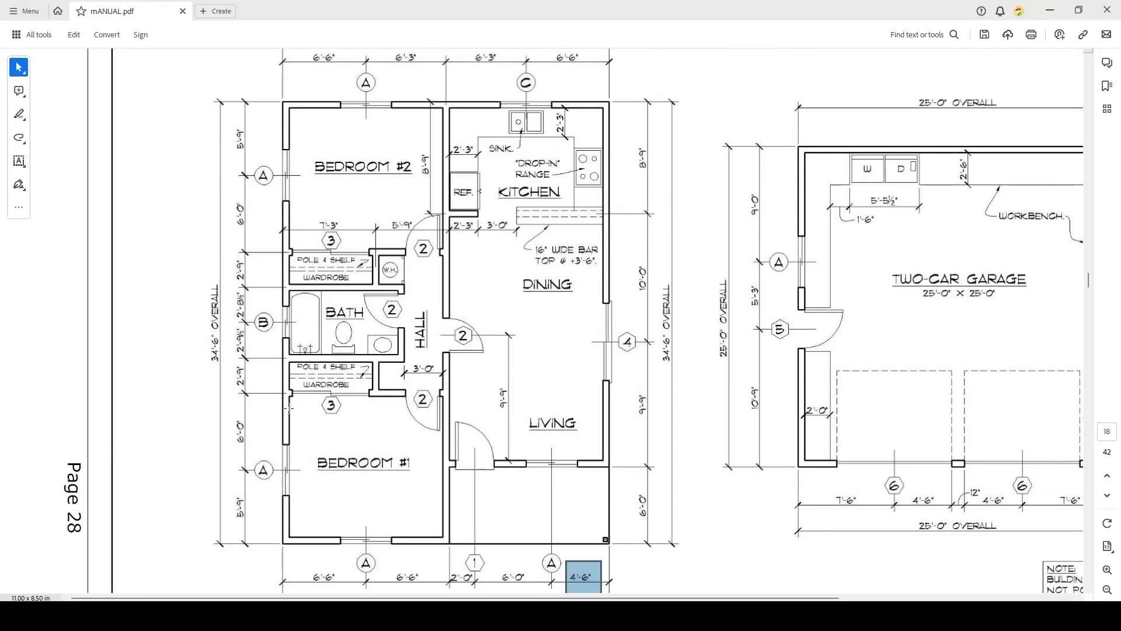
drag(234, 472, 262, 532)
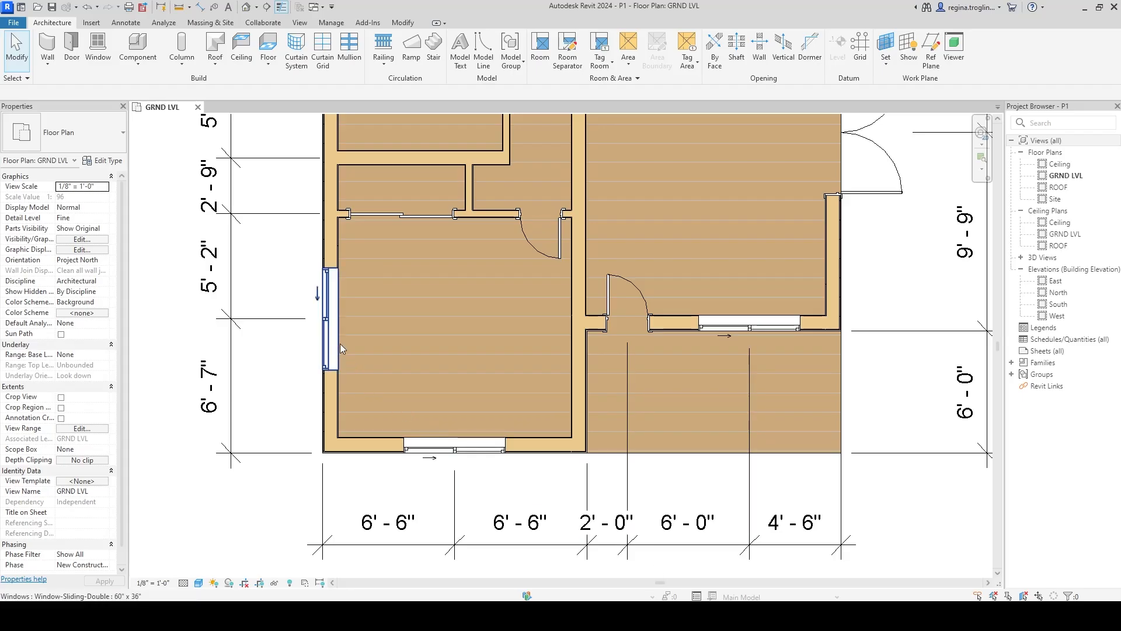
- Move the south bedroom's west window so its centre is 5'-9" from the south wall's outer face
click(333, 343)
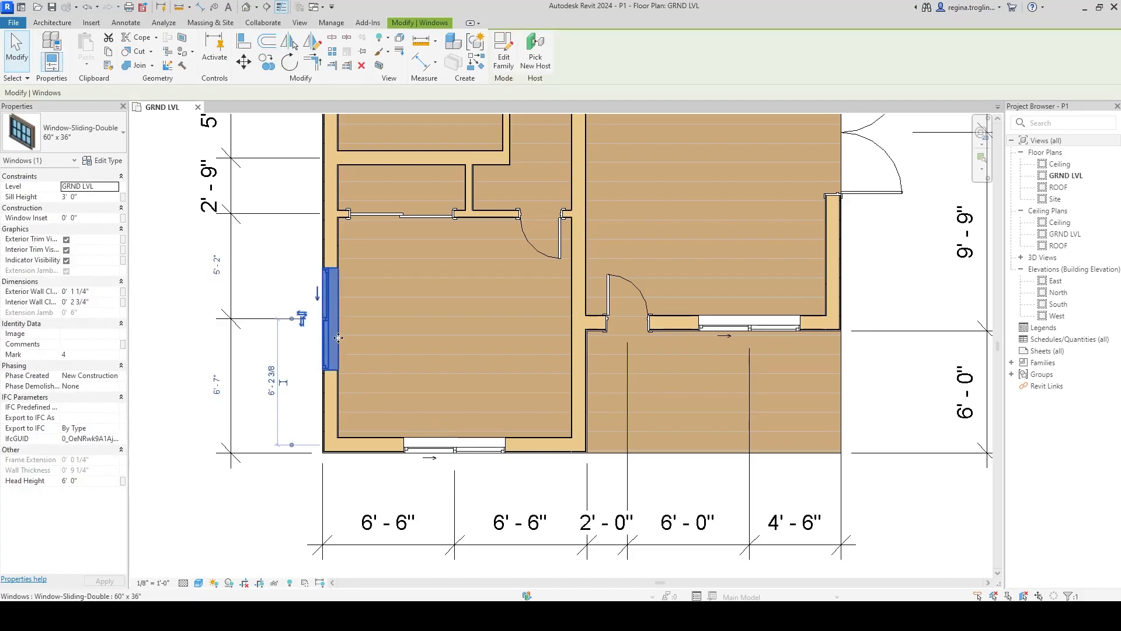
click(217, 386)
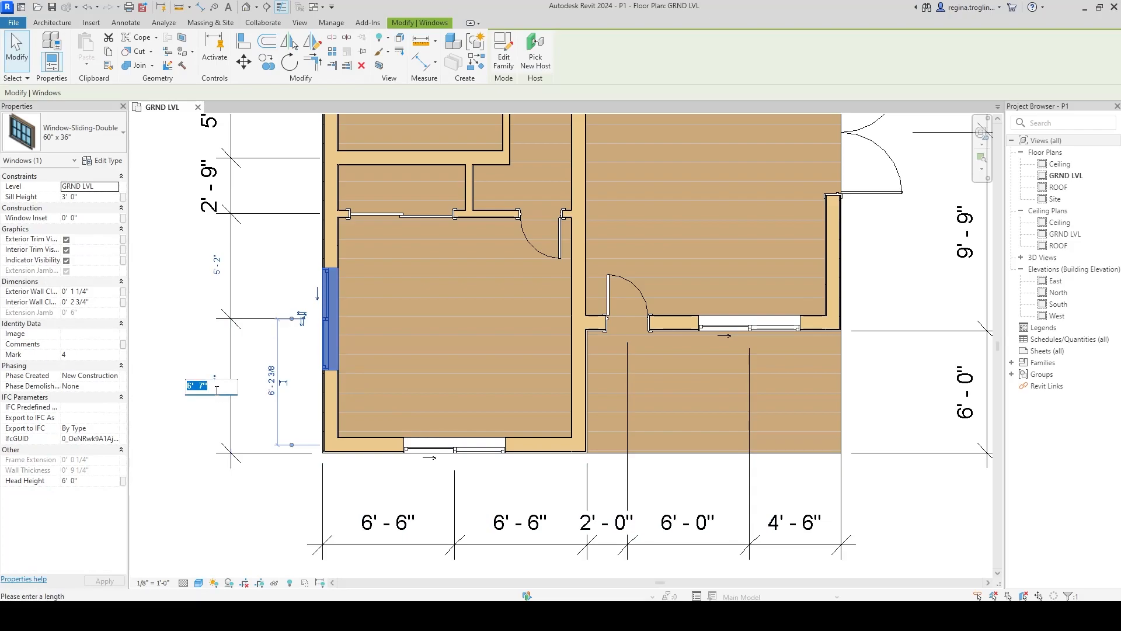
text(5 9)
key(Return)
- Move the north bedroom's west window so its centre is 5'-9" from the north wall's outer face, and deselect it
middle_drag(342, 199, 363, 574)
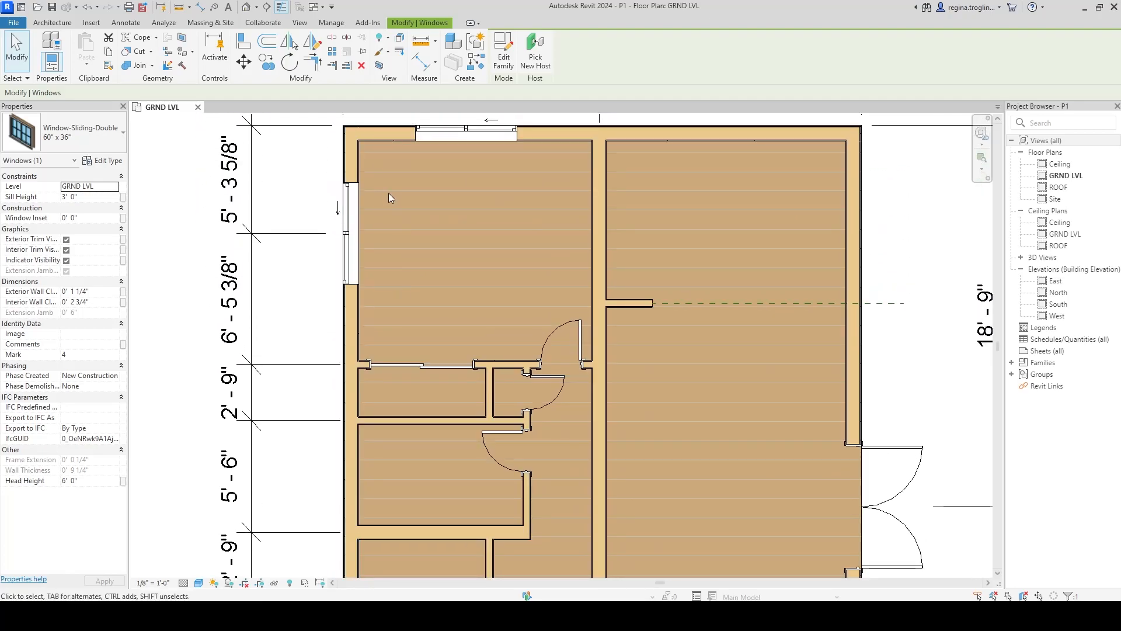
click(350, 234)
click(235, 185)
text(5' - 9)
key(Return)
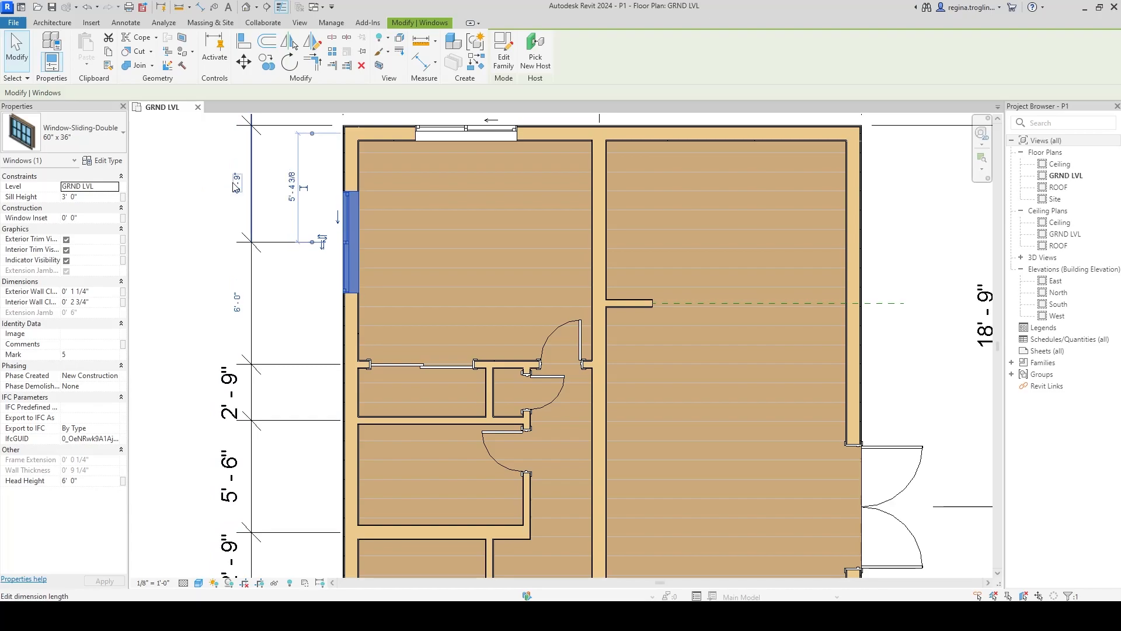
middle_drag(233, 168, 263, 321)
key(Escape)
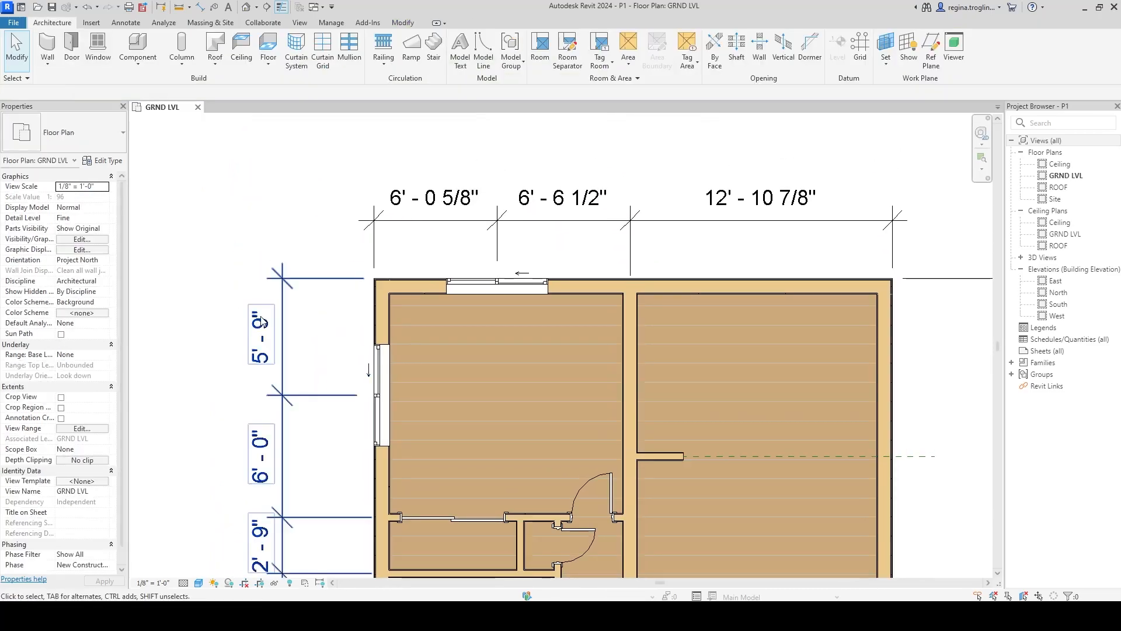
- Move the north bedroom's north window so its centre is 6'-6" from the west wall, and deselect it
click(478, 289)
click(414, 205)
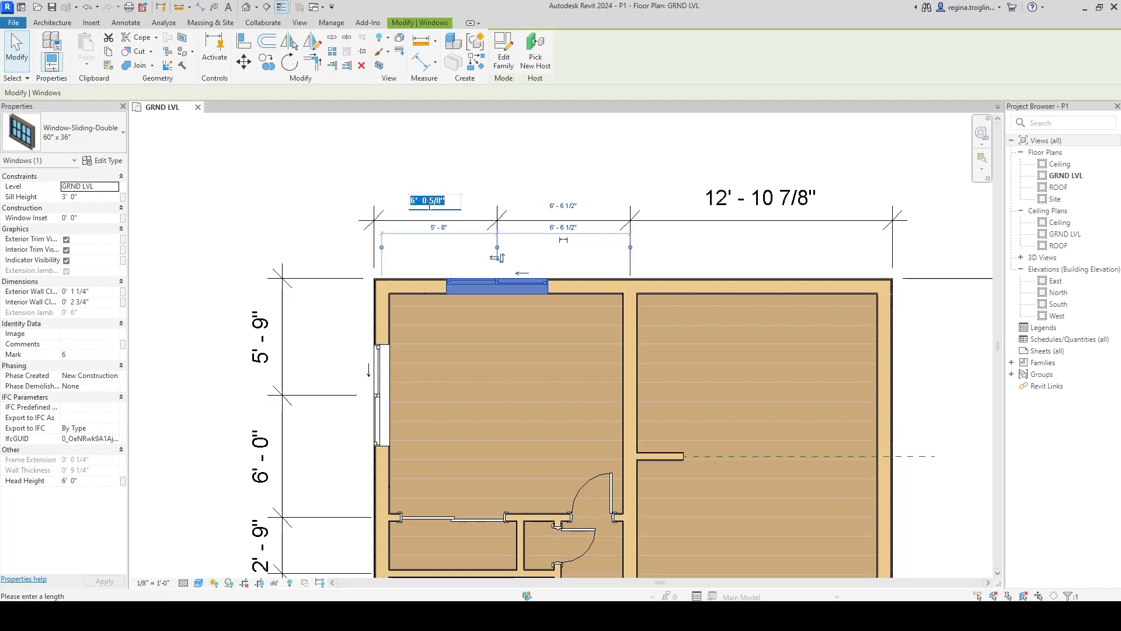
text(6)
key(Return)
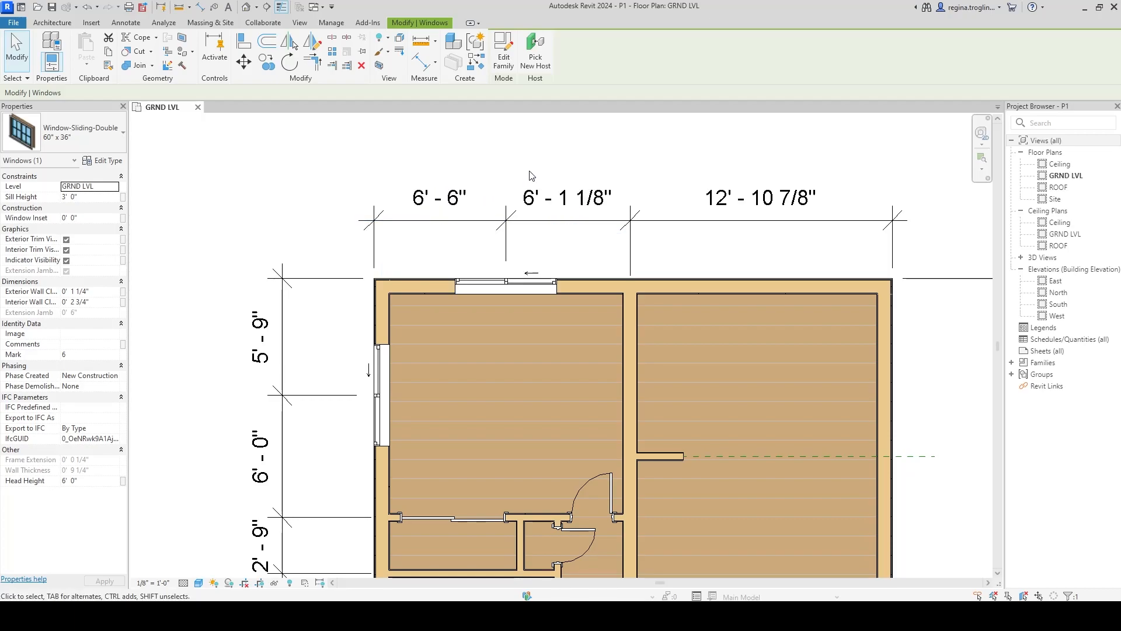
click(529, 174)
- Review the window layout across the whole plan and inspect the entry wall window's sill height
scroll(547, 170, down, 2)
middle_drag(648, 404, 587, 321)
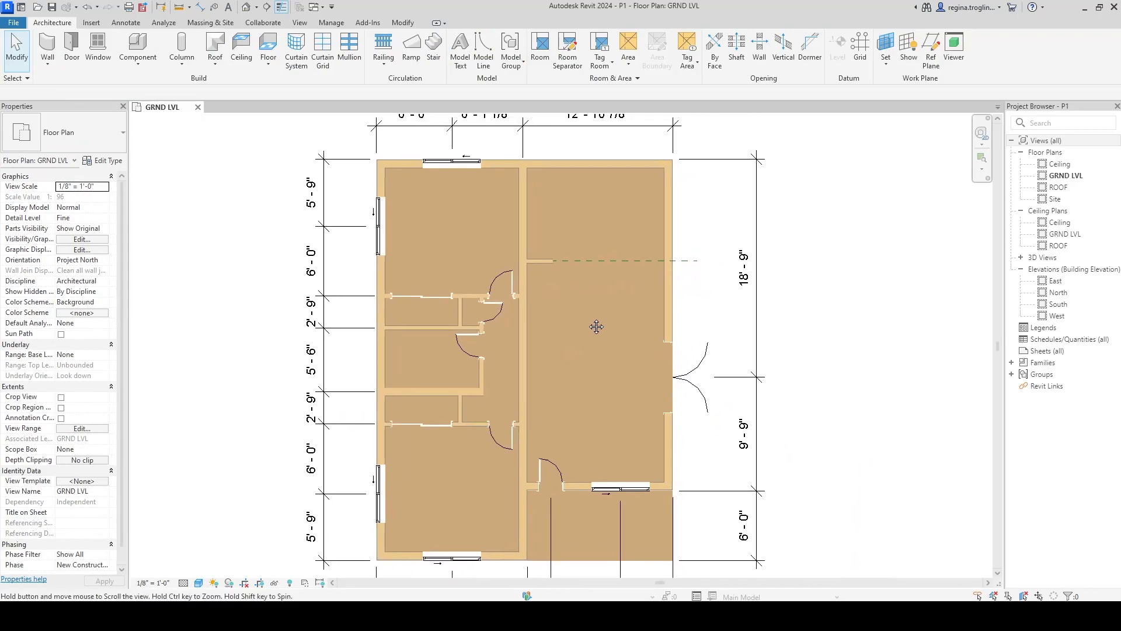
scroll(587, 321, down, 1)
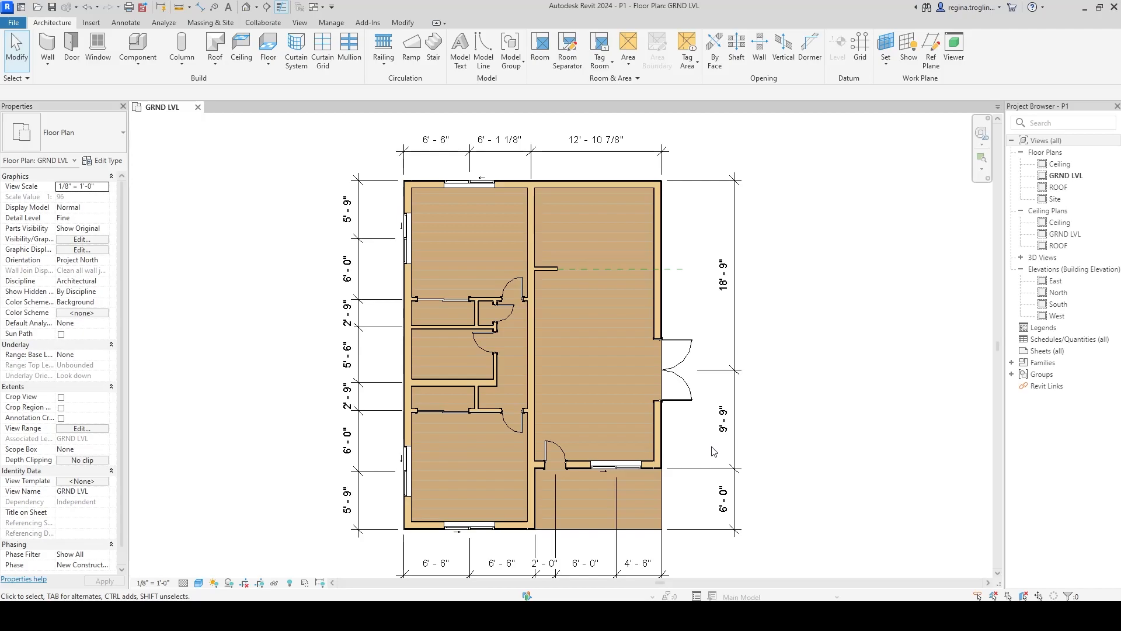
click(624, 463)
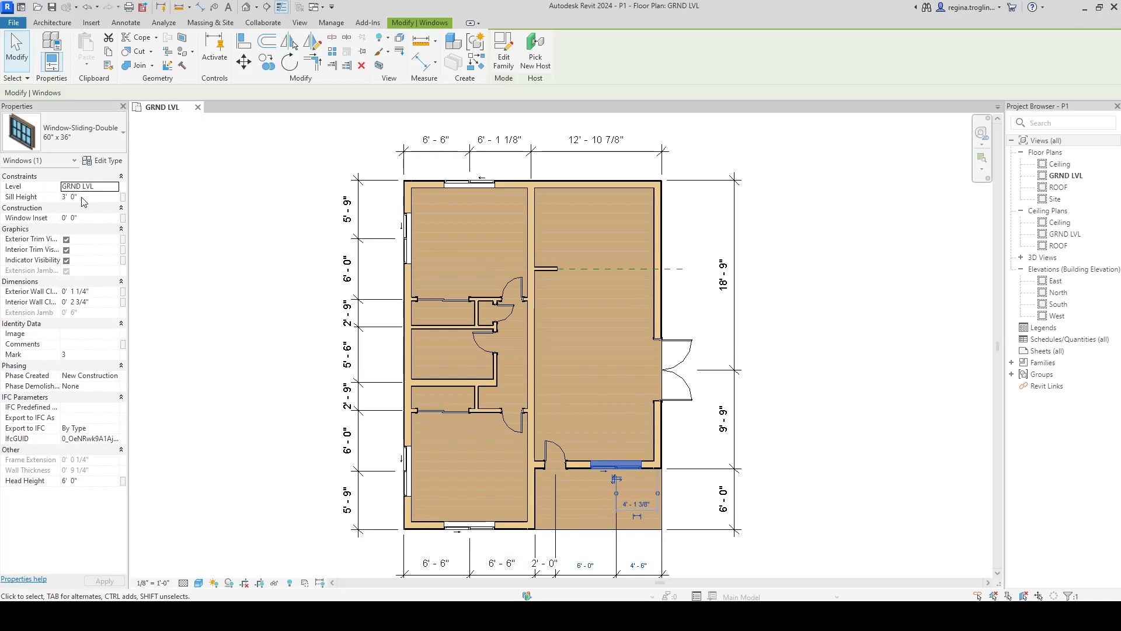
click(299, 387)
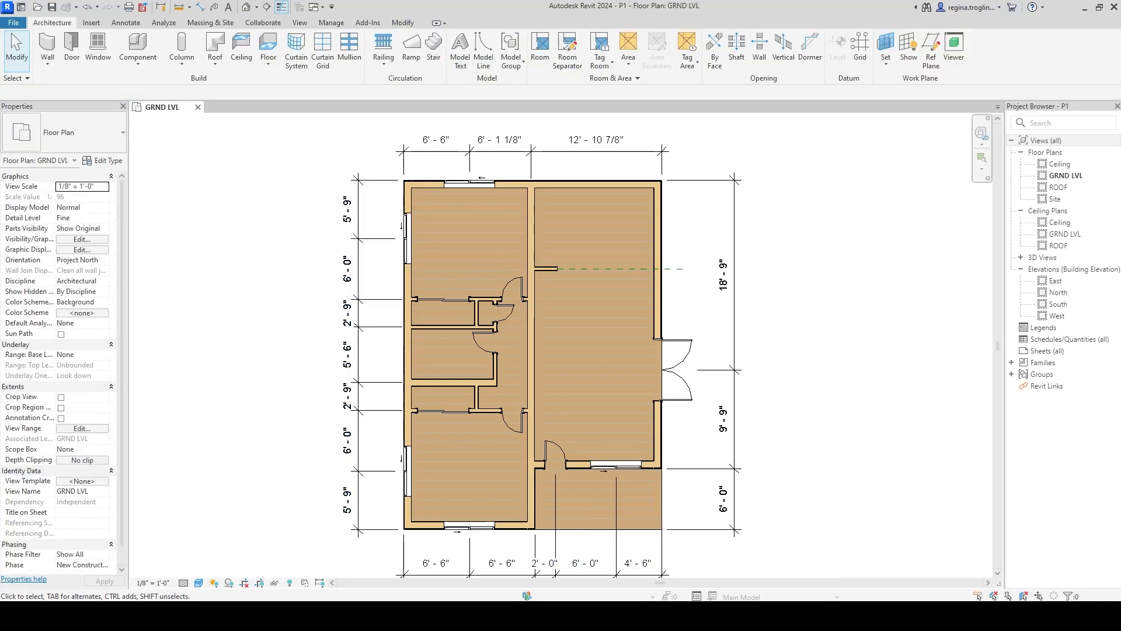
- Switch to mANUAL.pdf and look up the bathroom window's width and height in the window schedule
key(alt+Tab)
scroll(403, 372, up, 1)
click(172, 331)
click(190, 335)
drag(216, 344, 310, 412)
scroll(389, 370, up, 2)
- Start placing a window in Revit and duplicate the 60" x 36" sliding window type as Bathroom
click(99, 50)
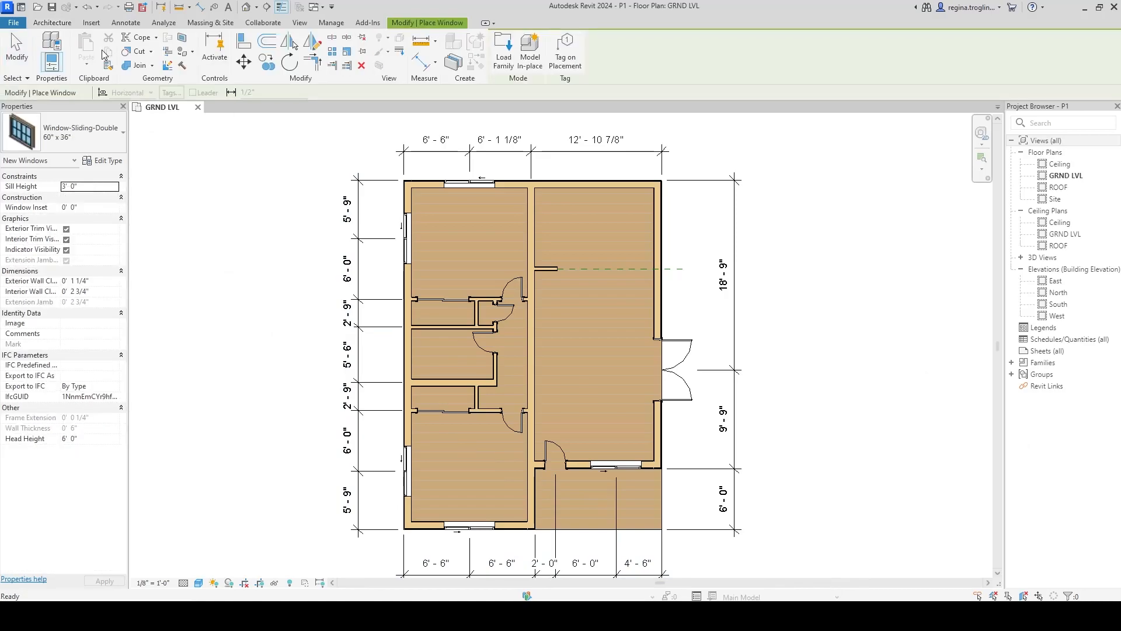
click(101, 161)
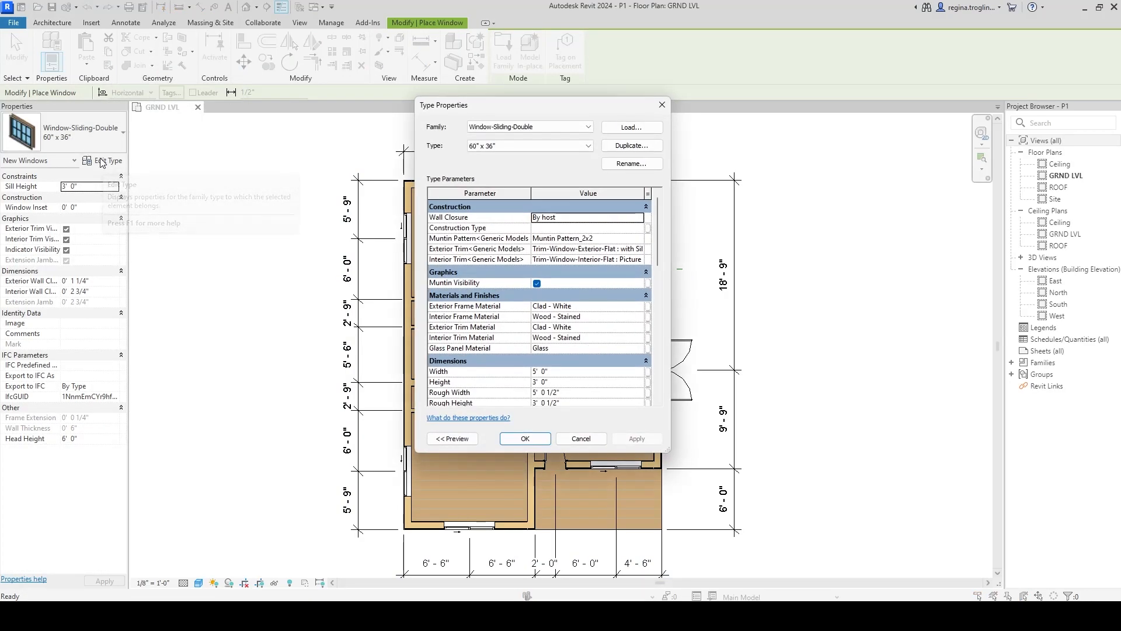
click(634, 147)
text(Bathroom)
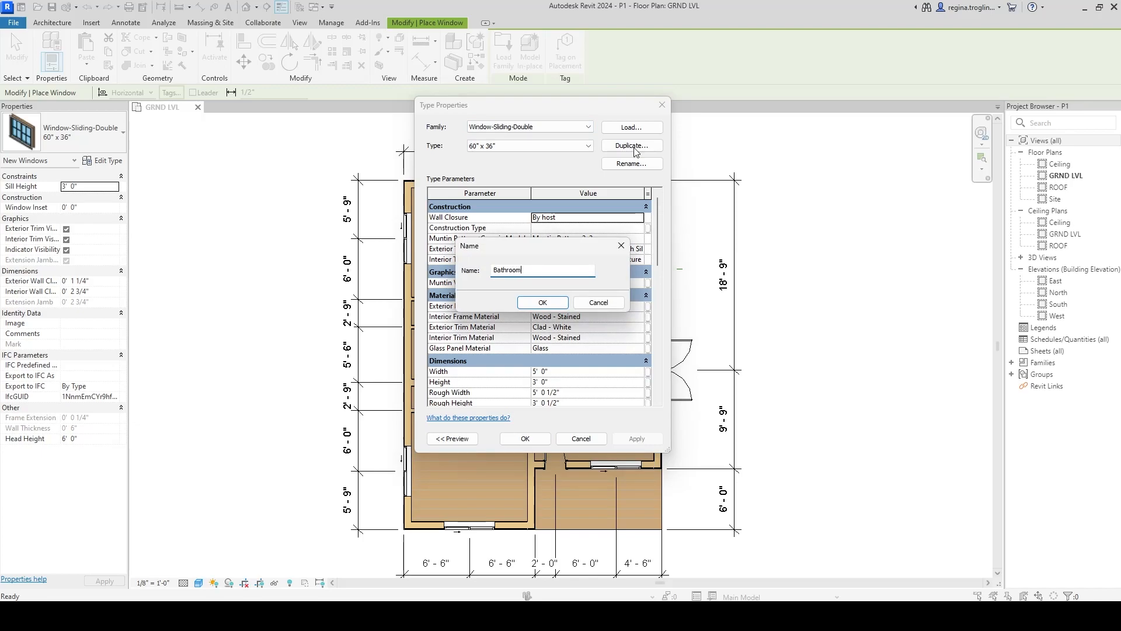
key(Return)
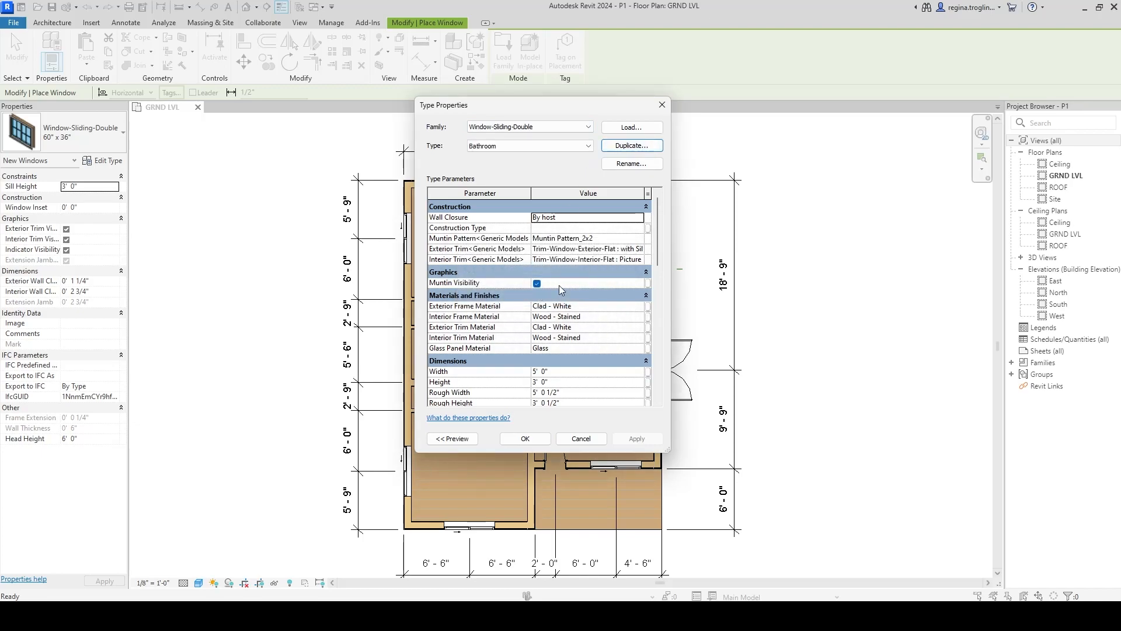
- Set the Bathroom window type's width to 2'-6", height to 1'-6" and default sill height to 5'-0", and accept the type properties
scroll(560, 294, down, 3)
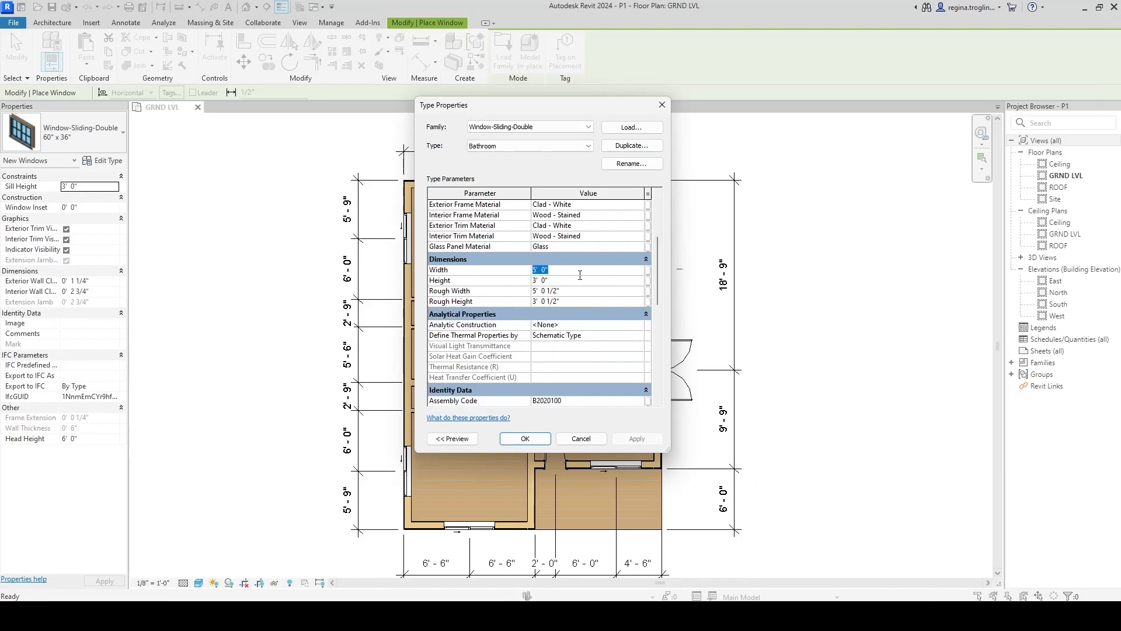
text(2)
click(581, 280)
text(1)
scroll(582, 280, down, 8)
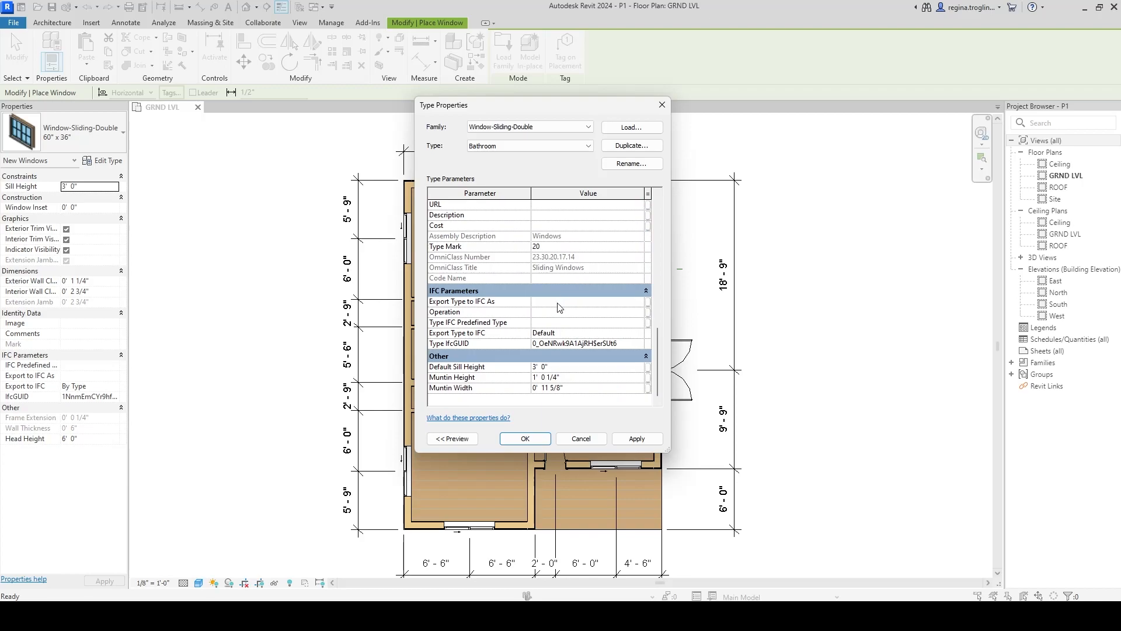
click(587, 366)
click(523, 439)
- Place a Bathroom window in the bathroom's west exterior wall, centred about 2'-6" south of the north partition, and end window placement
scroll(427, 346, up, 5)
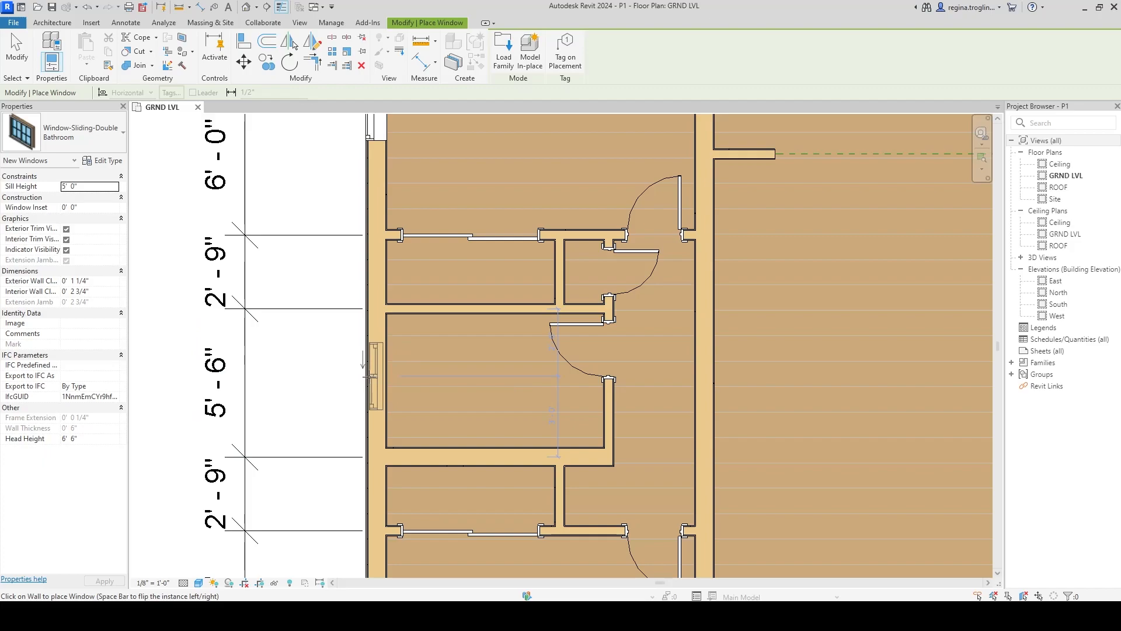
click(367, 377)
key(Escape)
key(Escape)
scroll(457, 348, down, 2)
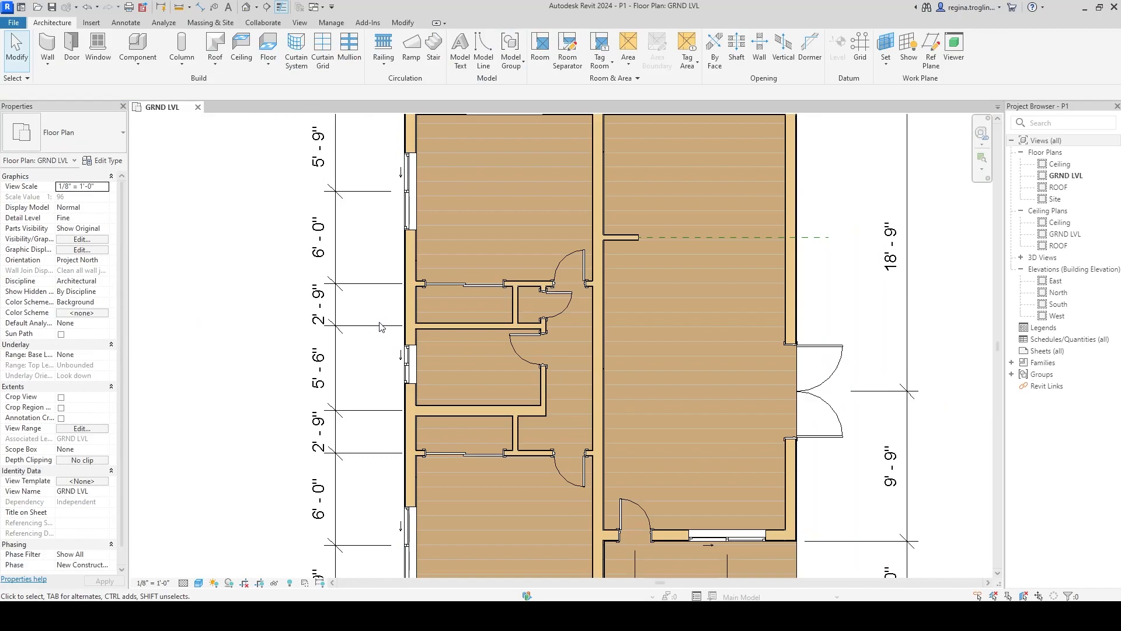
- Add a witness line at the bathroom window's centre to the existing dimension string along the west wall
click(376, 328)
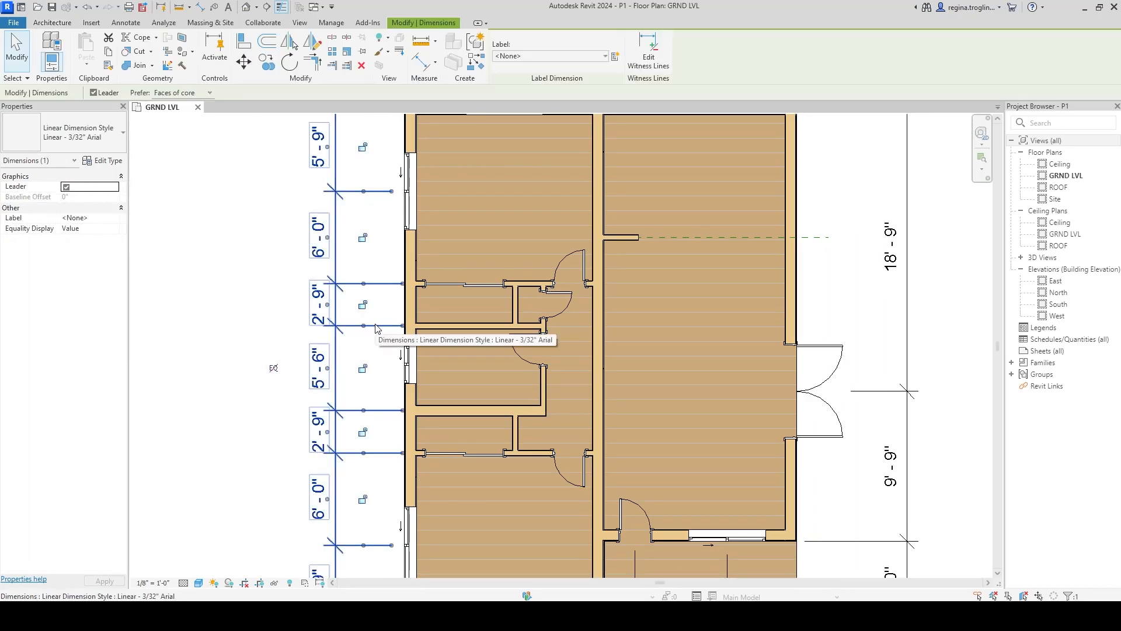
click(647, 47)
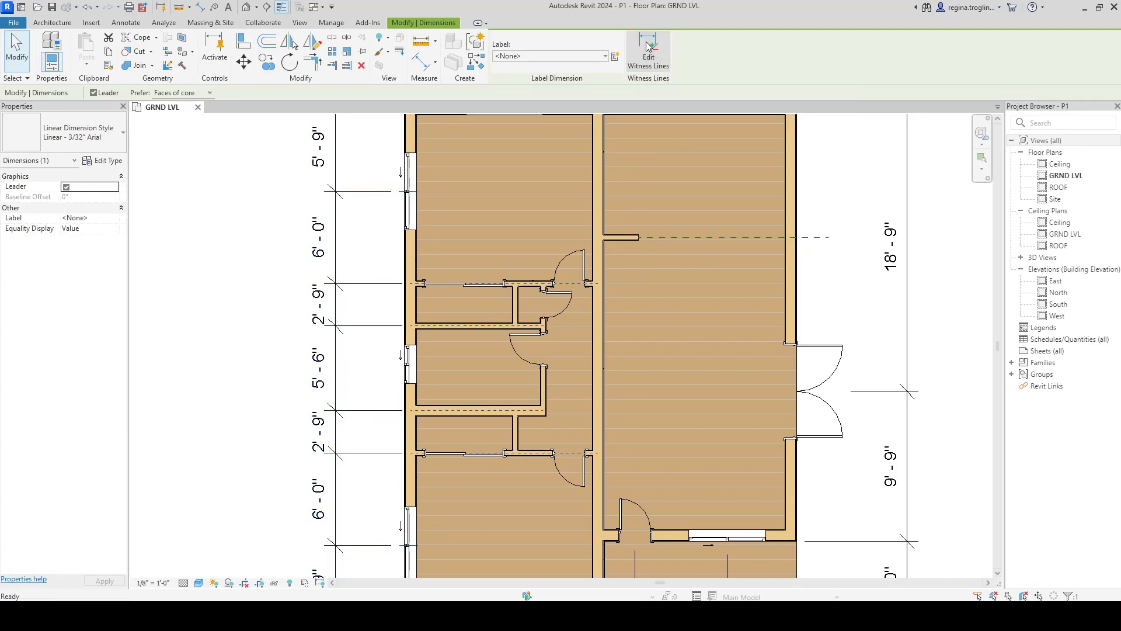
click(421, 362)
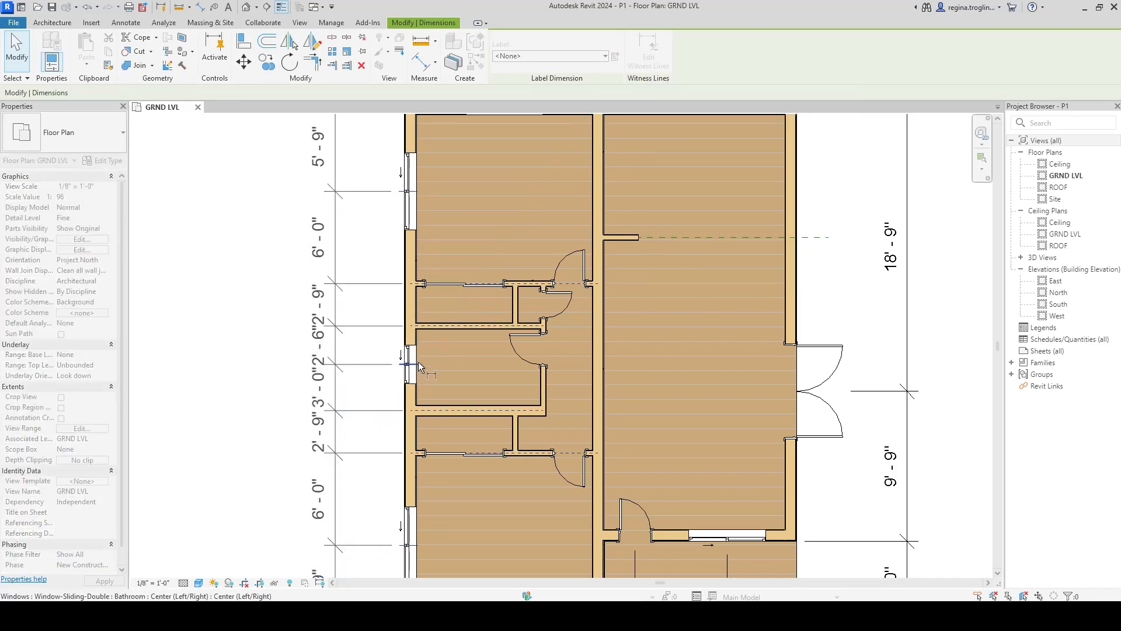
click(208, 272)
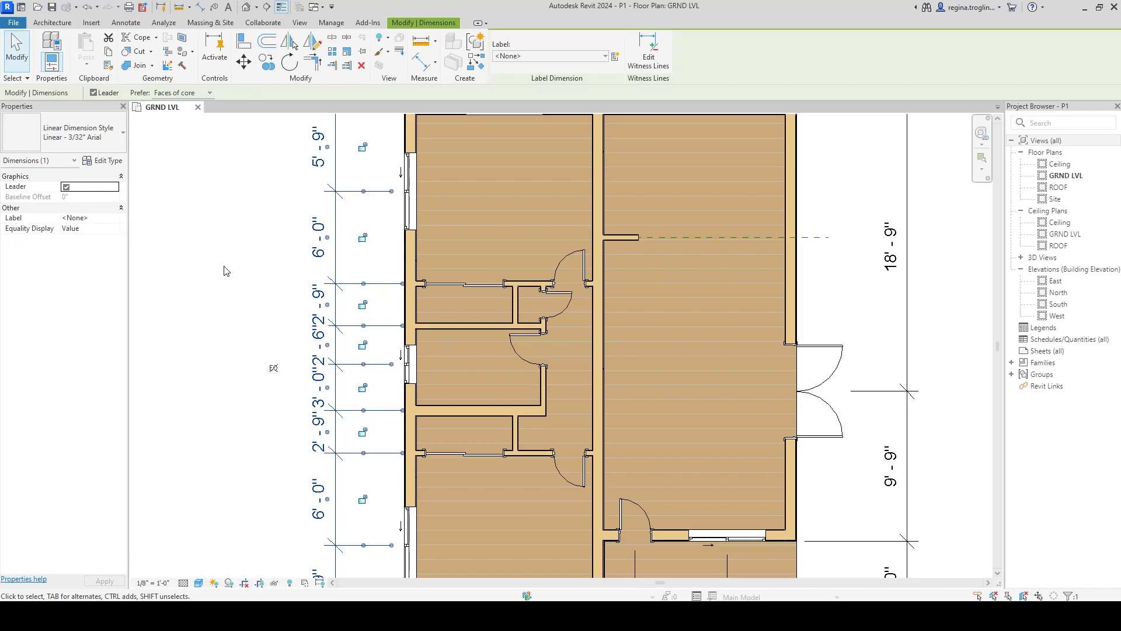
click(225, 271)
- Place an aligned dimension string inside the bathroom from the north wall face through the window's centre to the south wall face
scroll(418, 353, up, 2)
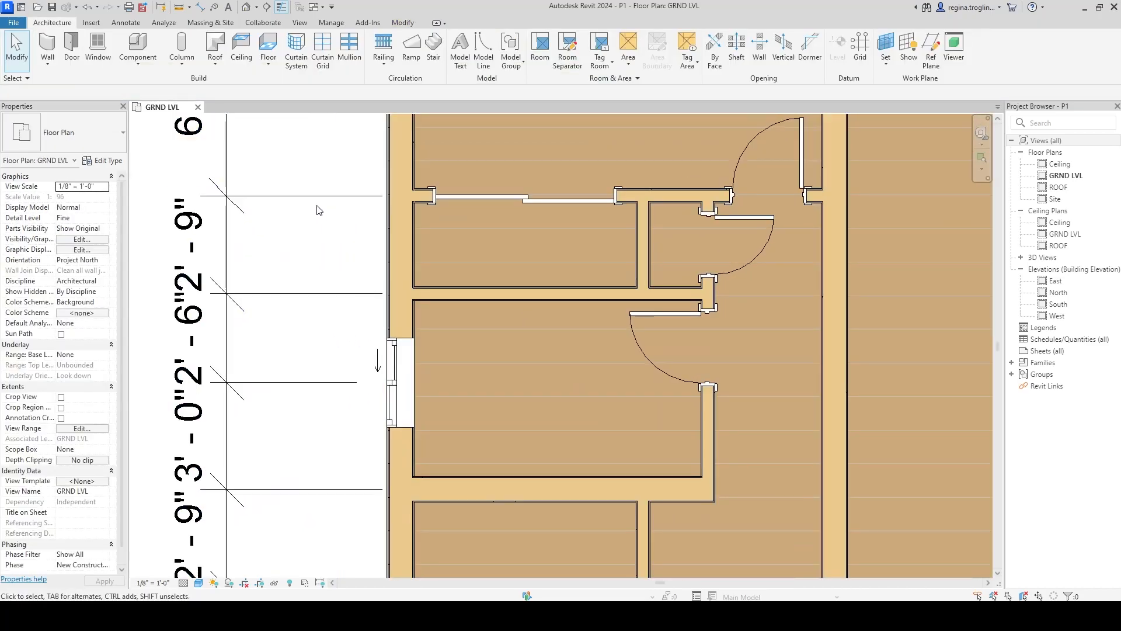
click(200, 8)
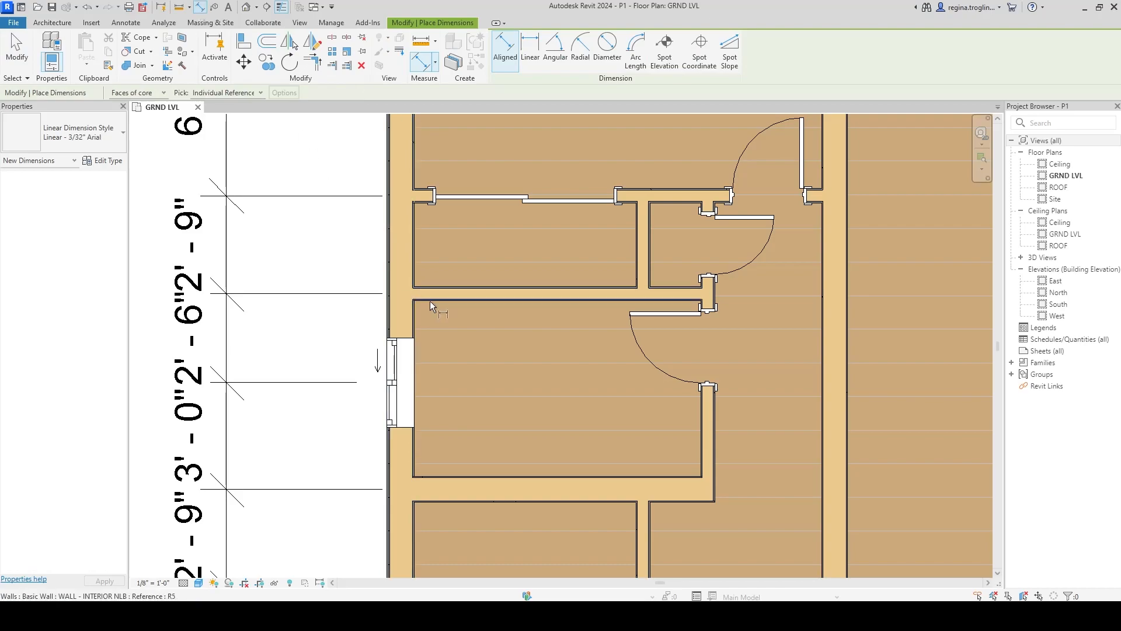
scroll(436, 317, up, 2)
click(491, 290)
middle_drag(484, 482, 475, 338)
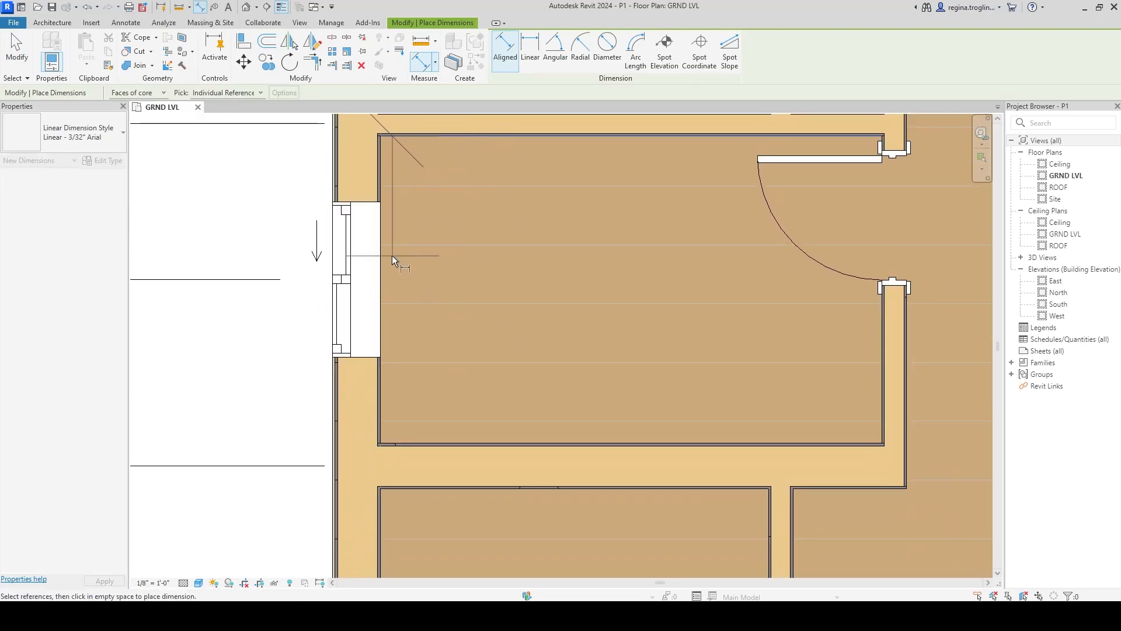
click(368, 277)
click(503, 441)
click(637, 314)
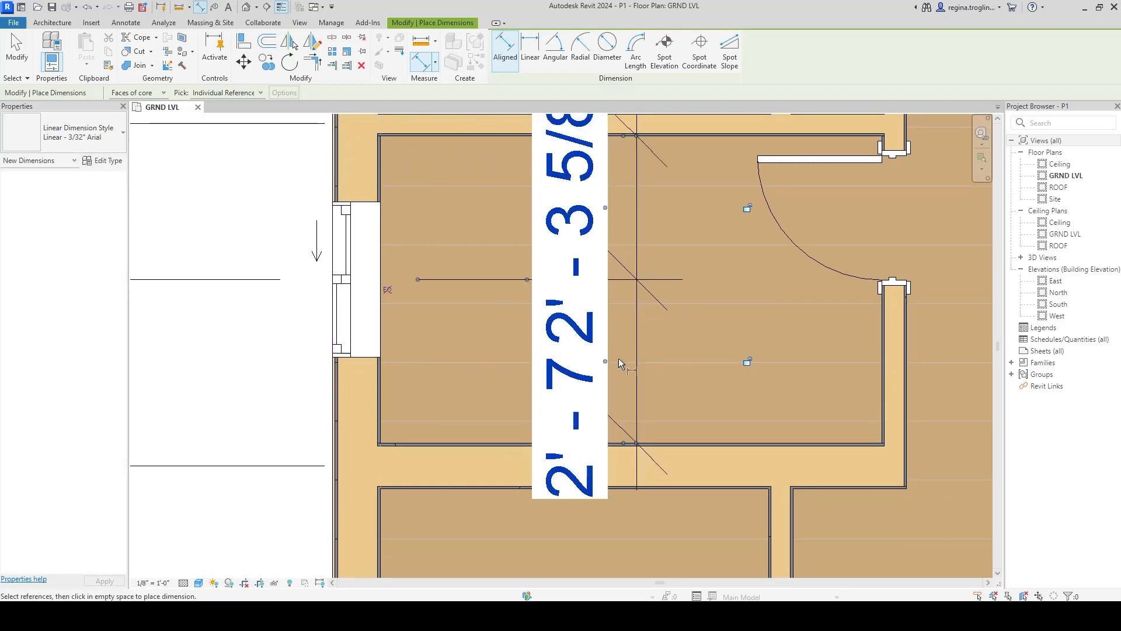
- Centre the bathroom window between the two walls by making the inner dimension segments equal, and end dimensioning
scroll(621, 352, down, 3)
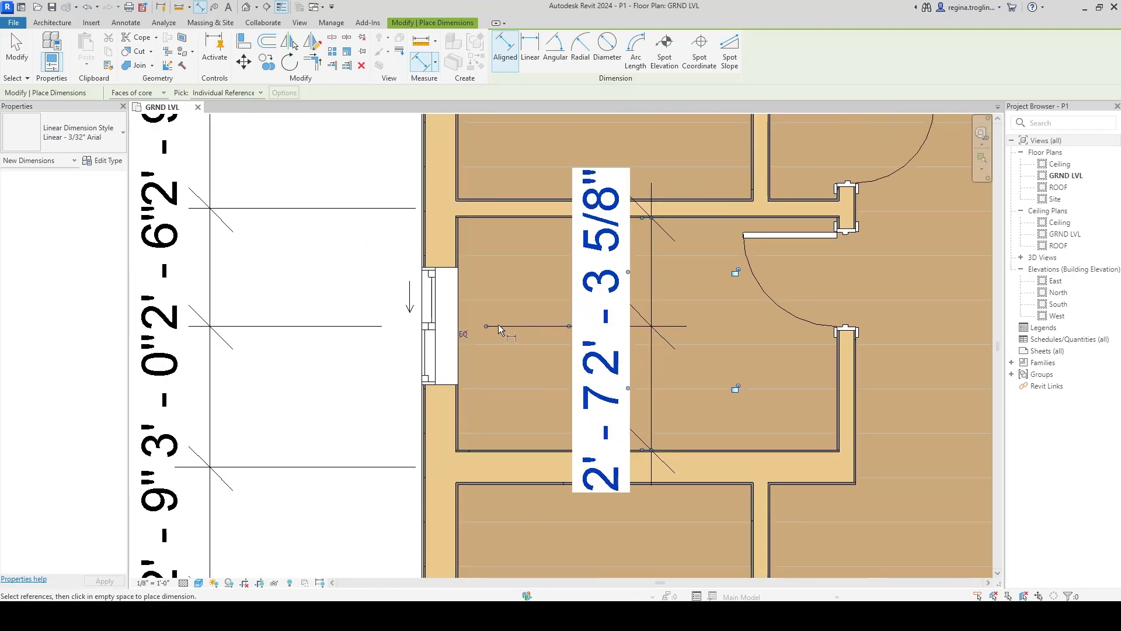
click(465, 335)
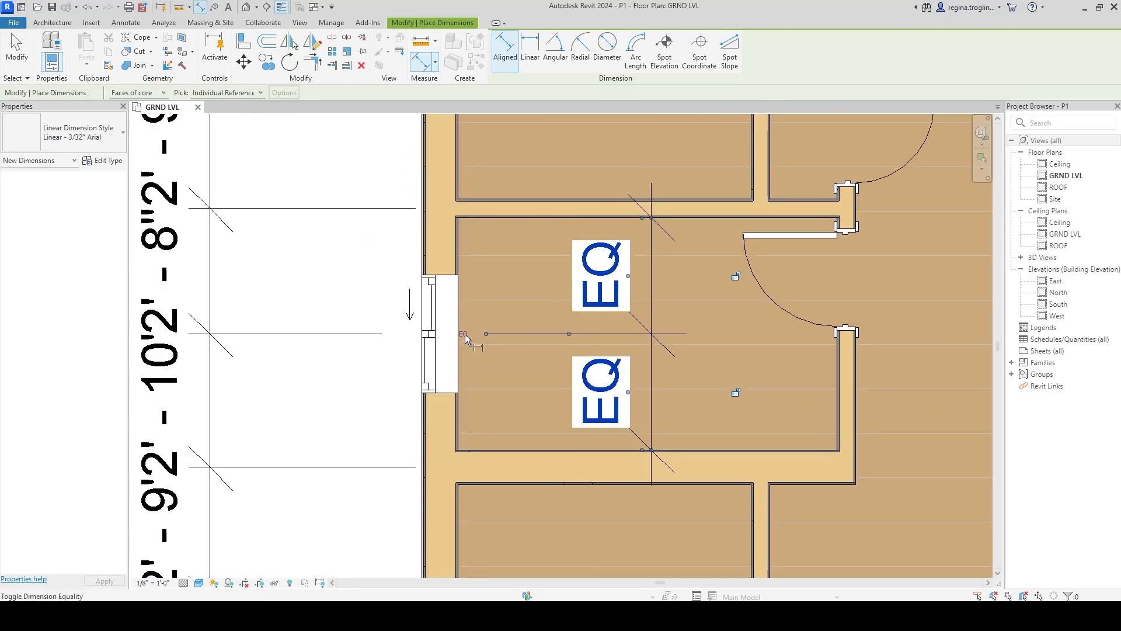
click(297, 262)
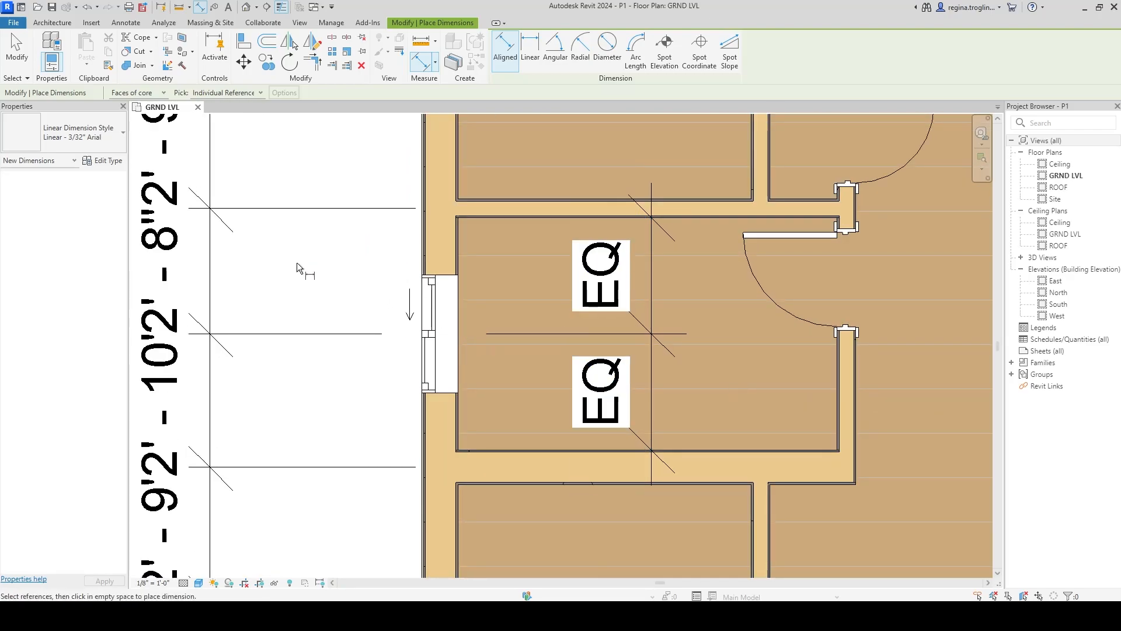
key(Escape)
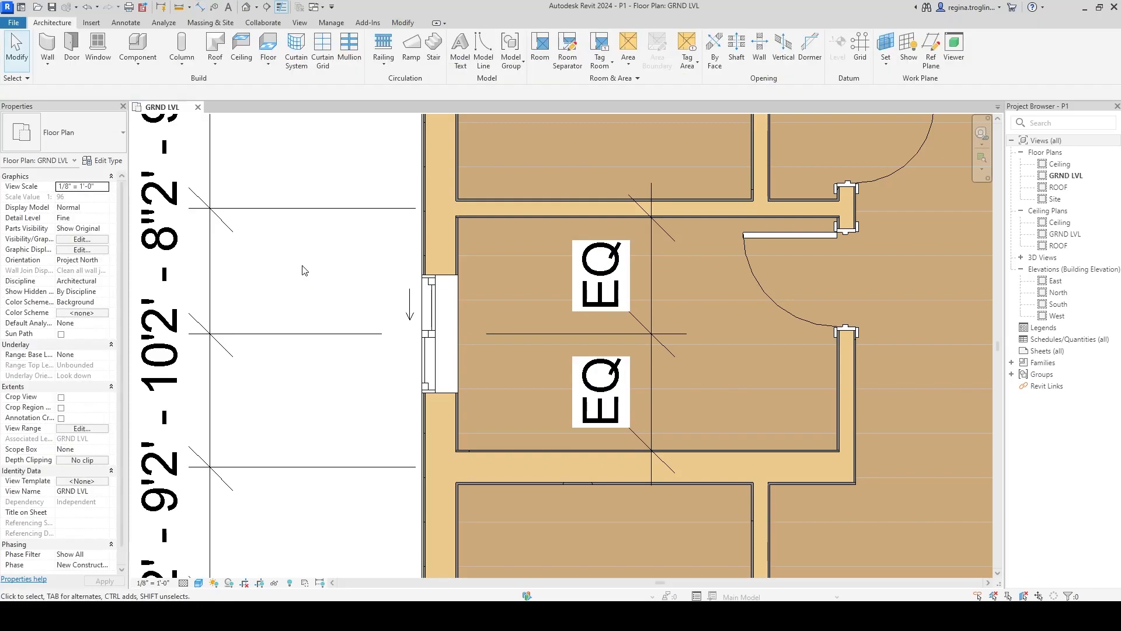
- Hide the bathroom's equality dimension element in the ground-level plan view
click(584, 335)
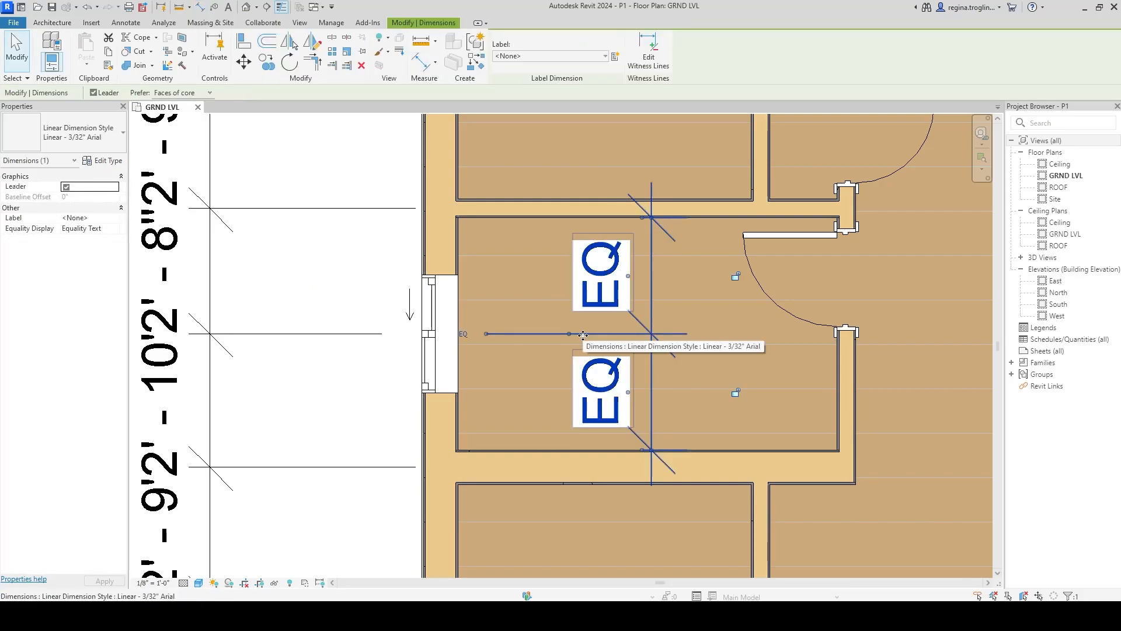
right_click(584, 335)
mouse_move(645, 361)
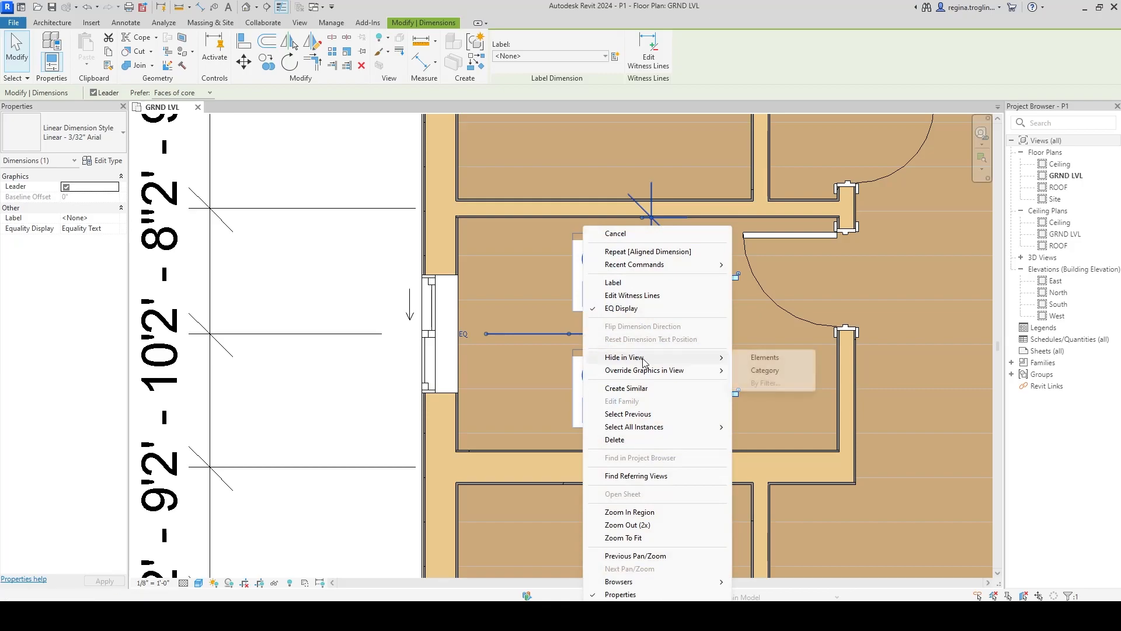
click(762, 358)
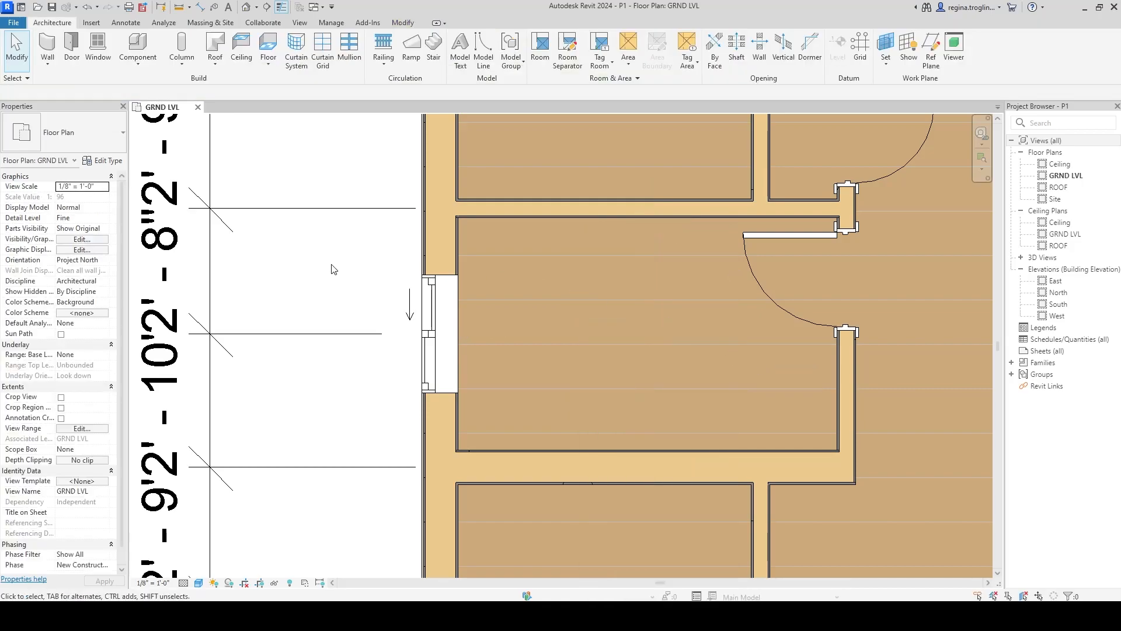
- Start placing a window for the kitchen and duplicate the 48" x 48" sliding window type as Kitchen
scroll(315, 263, down, 3)
middle_drag(671, 249, 584, 301)
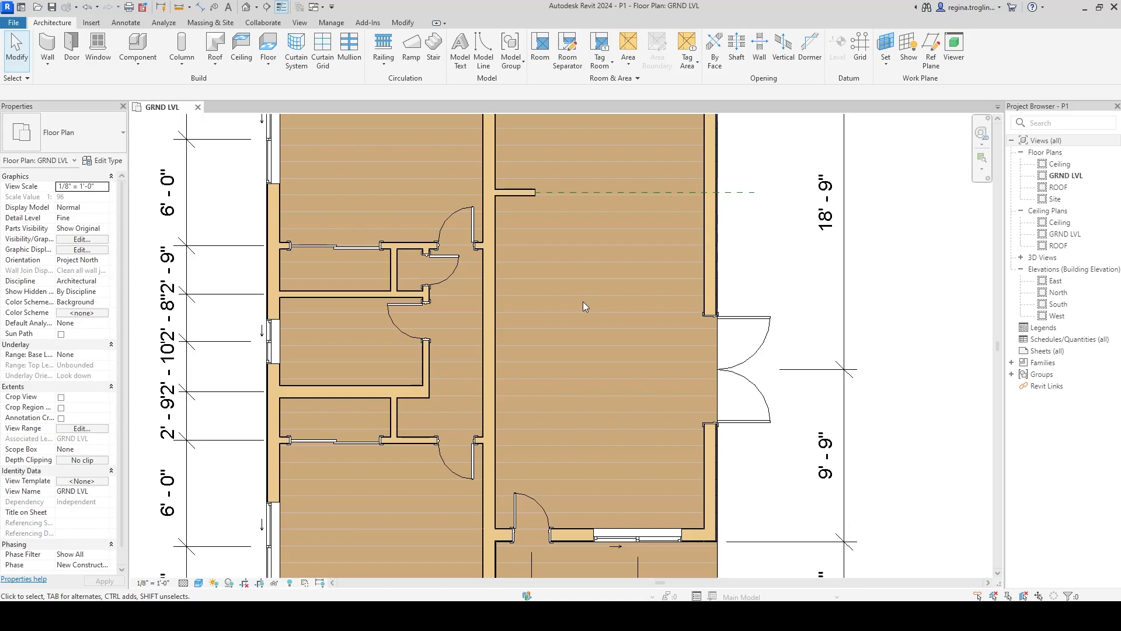
middle_drag(584, 300, 529, 472)
scroll(536, 263, up, 2)
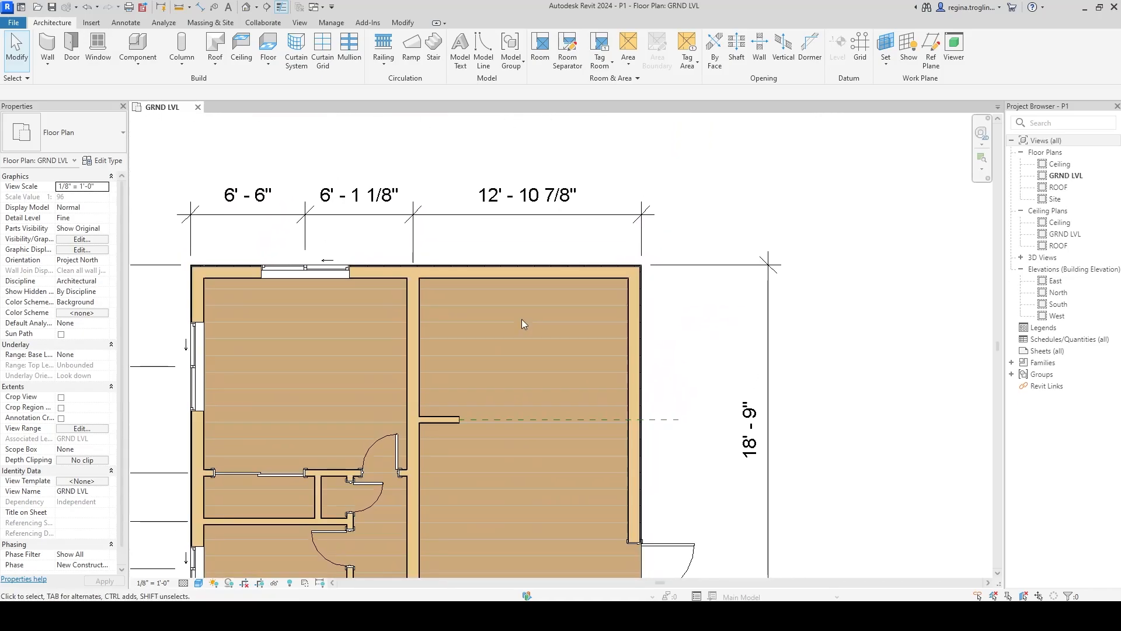
click(100, 48)
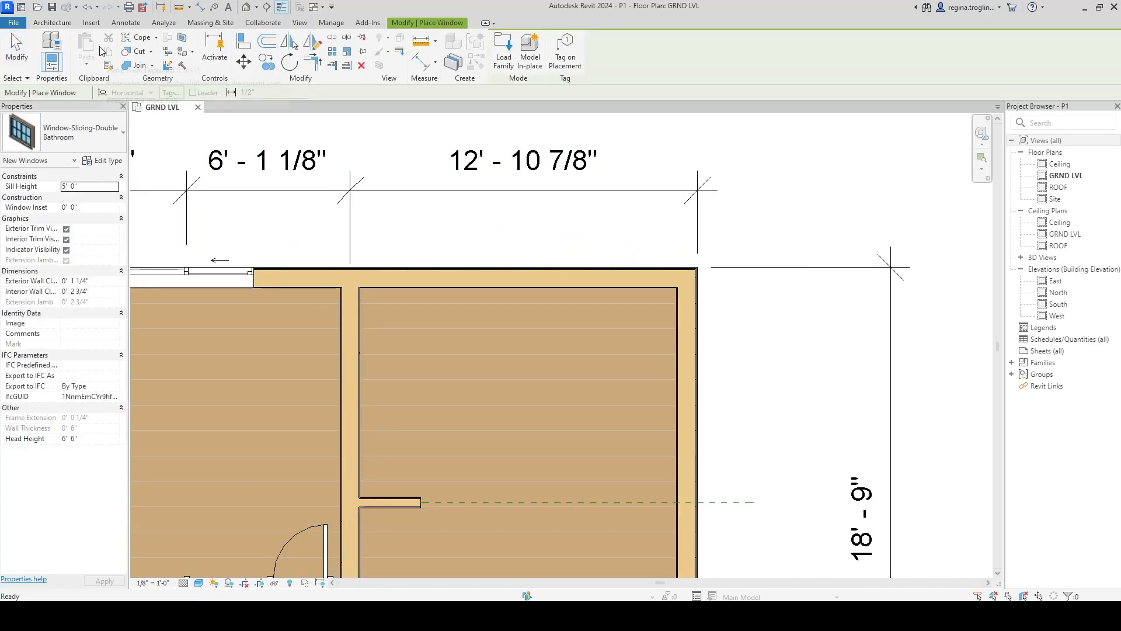
click(113, 135)
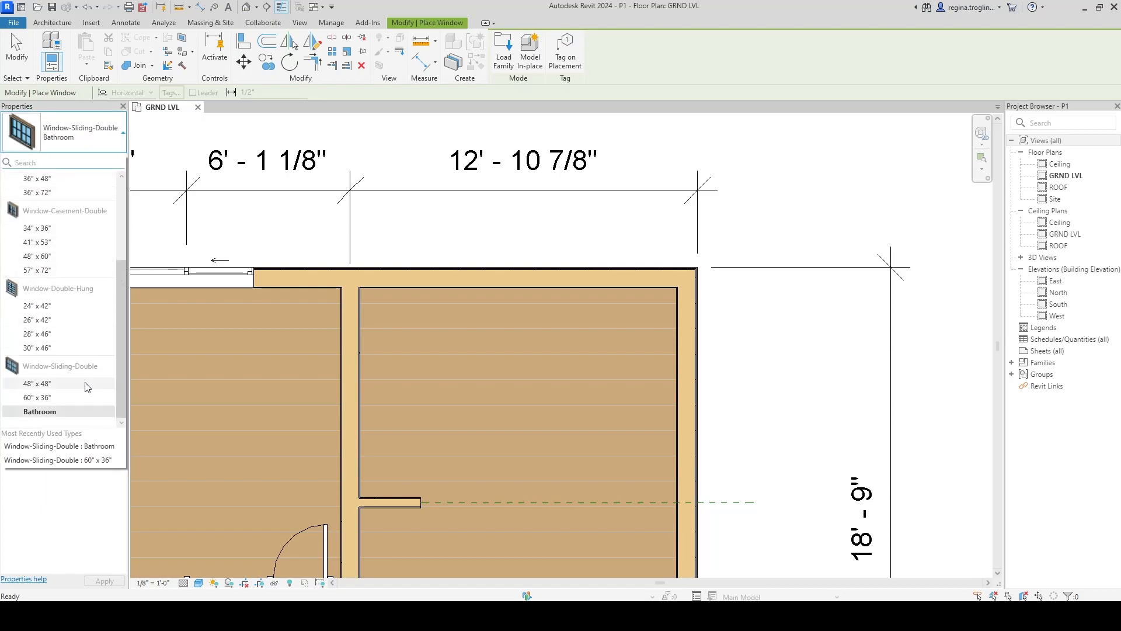
click(86, 384)
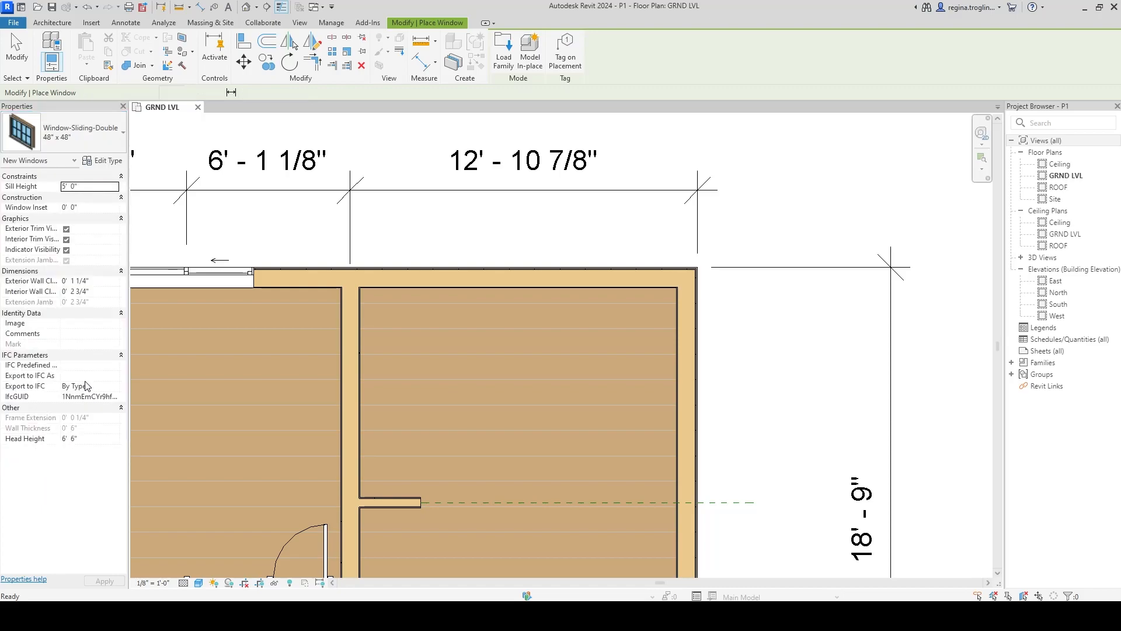
click(108, 160)
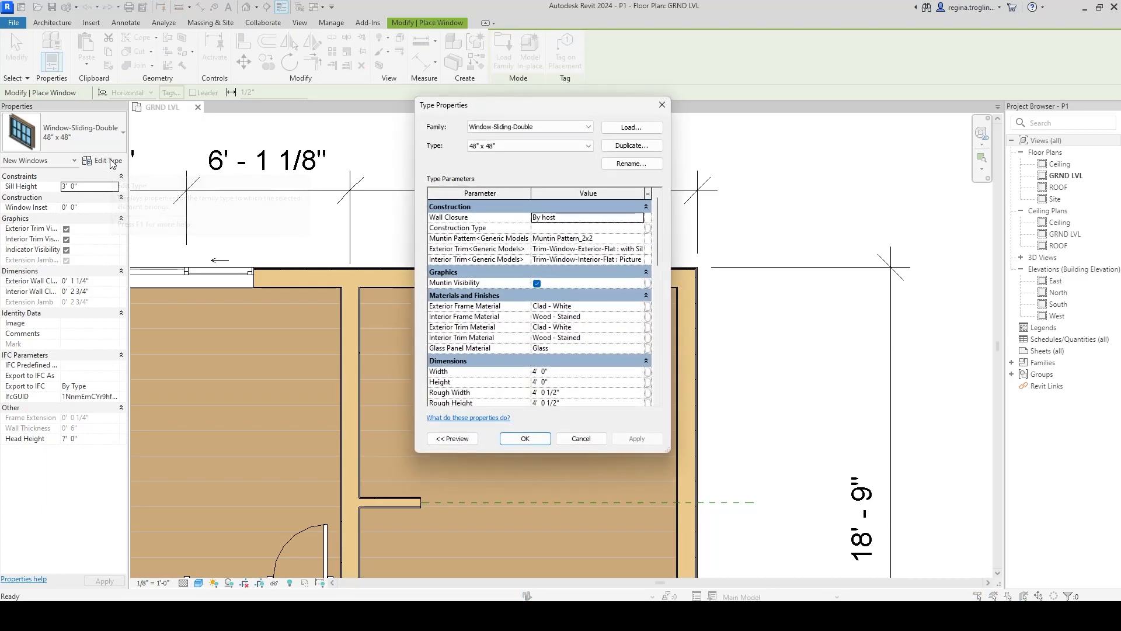
click(656, 146)
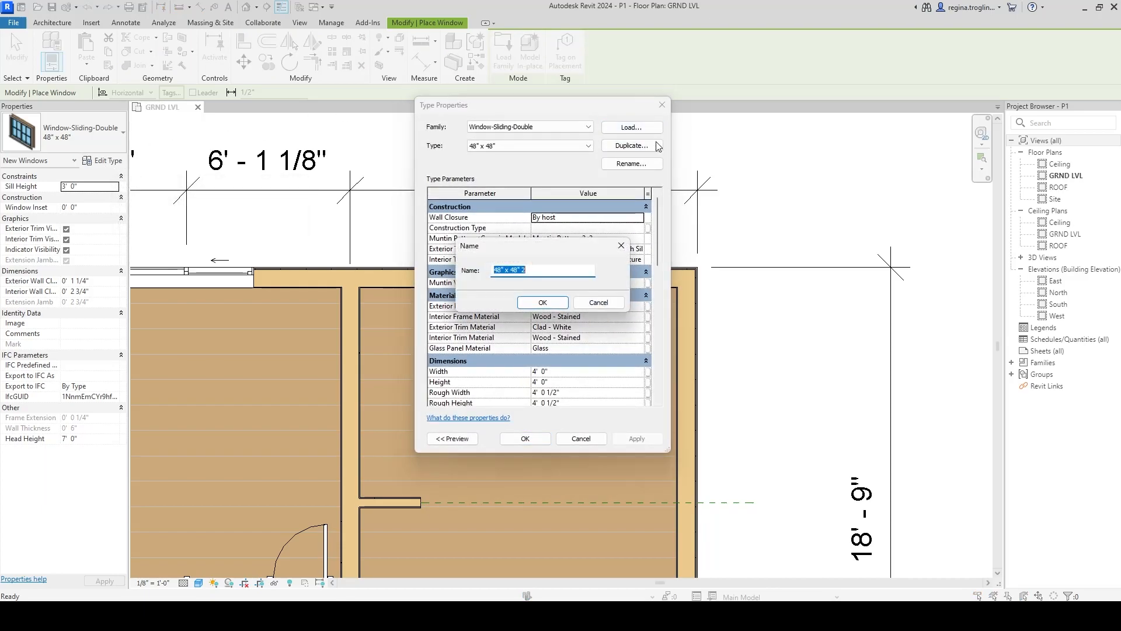
text(Kitchen)
key(Return)
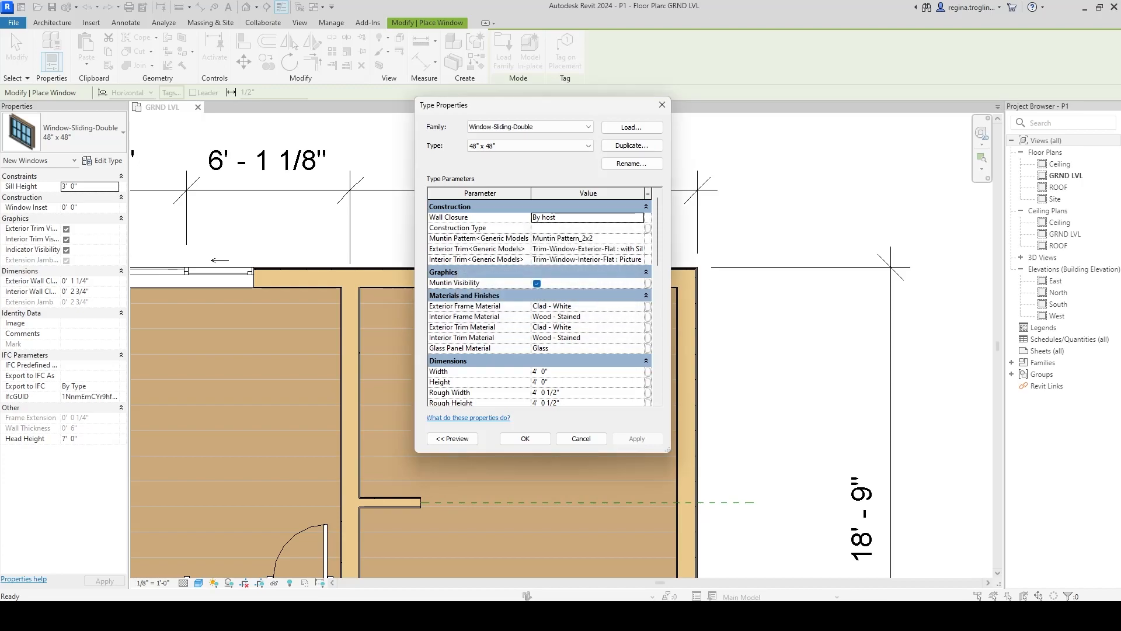
- Check the kitchen window's size in mANUAL.pdf's window schedule and set the Kitchen type's height to 3'-2"
scroll(608, 314, down, 3)
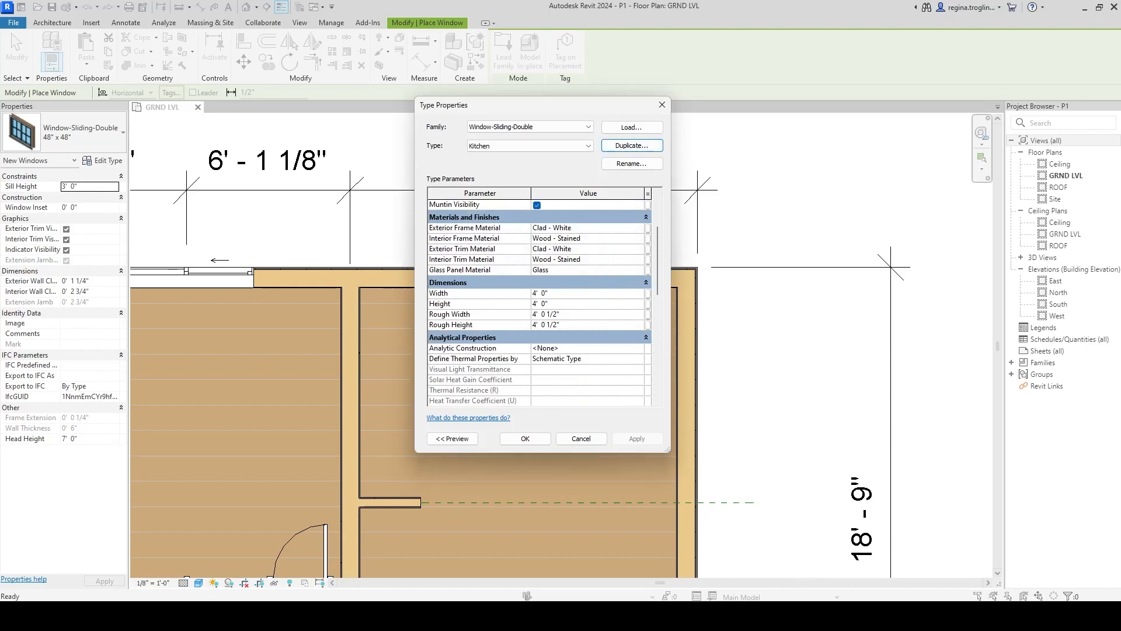
key(alt+Tab)
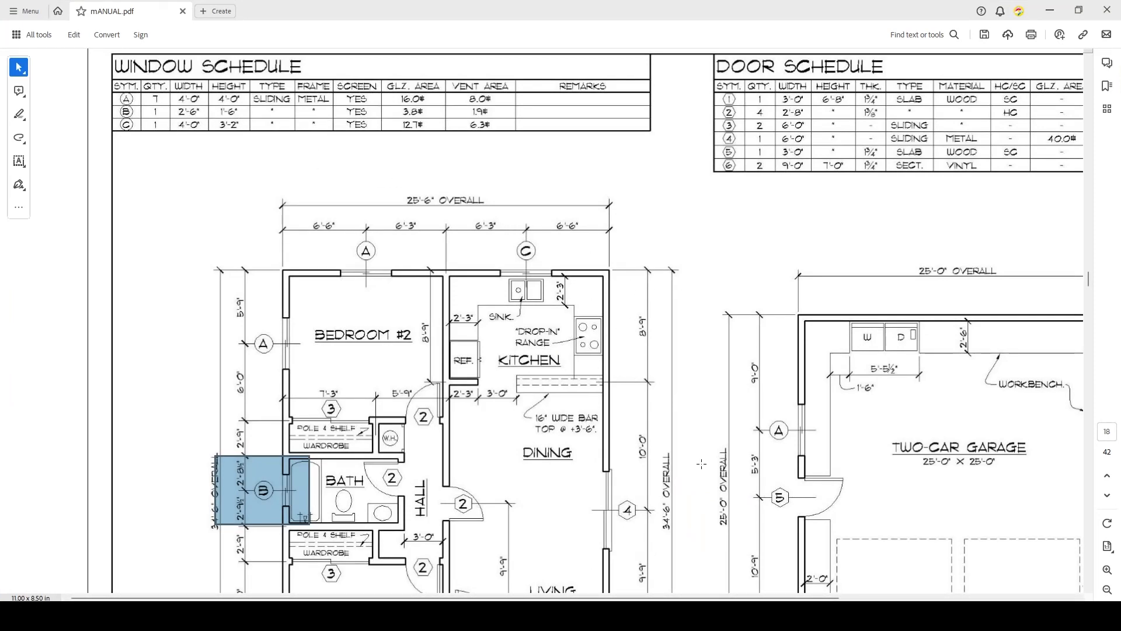
key(alt+Tab)
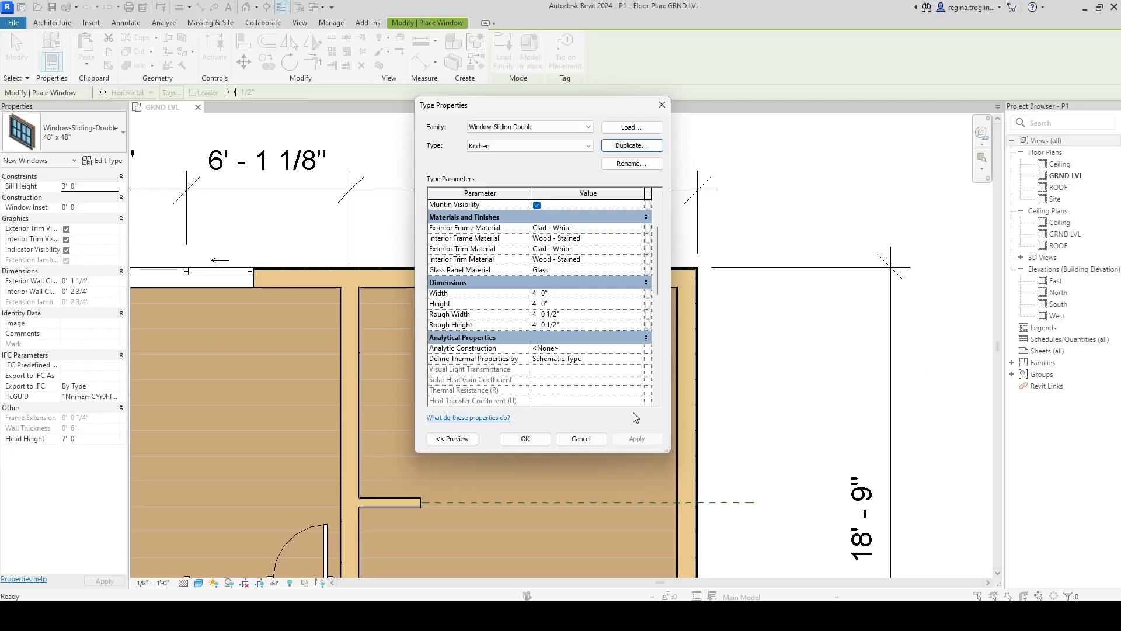
click(572, 295)
click(573, 302)
text(3 2)
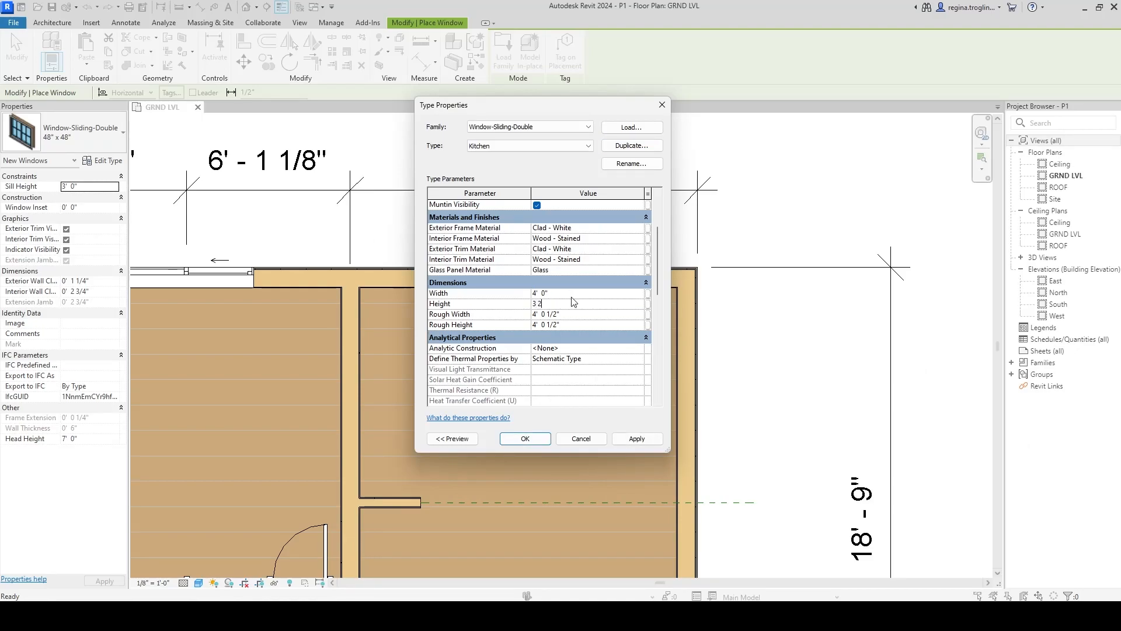
key(Return)
- Set the Kitchen type's default sill height to 4'-0" and place the window in the kitchen's north wall, about 5'-11" from the east wall
scroll(572, 301, down, 8)
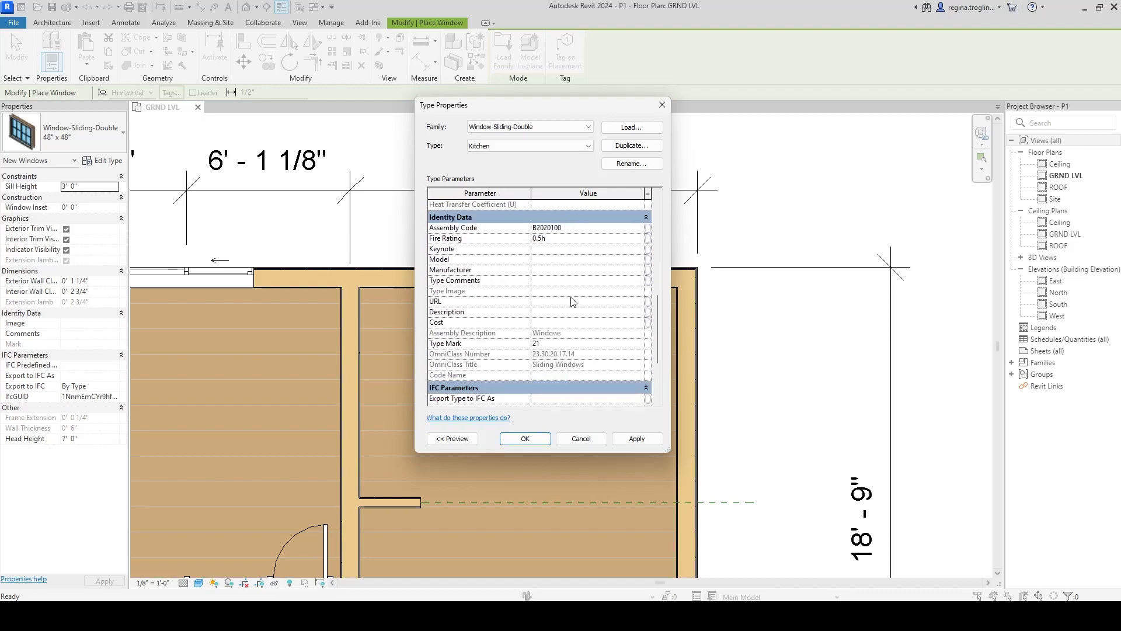
click(595, 366)
text(4' 0")
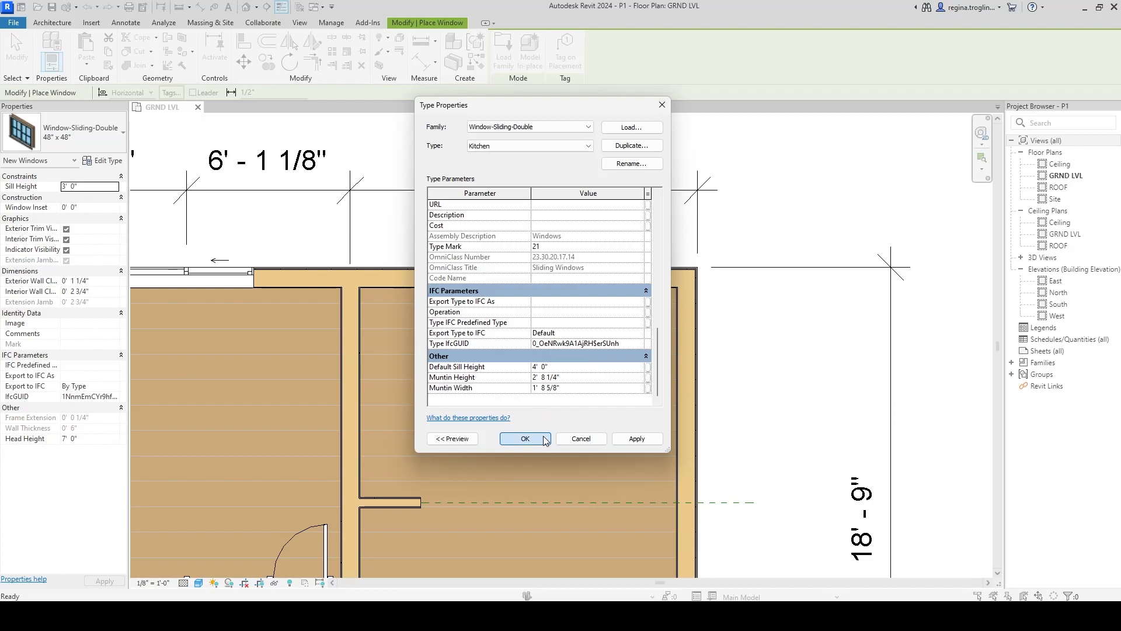
click(525, 438)
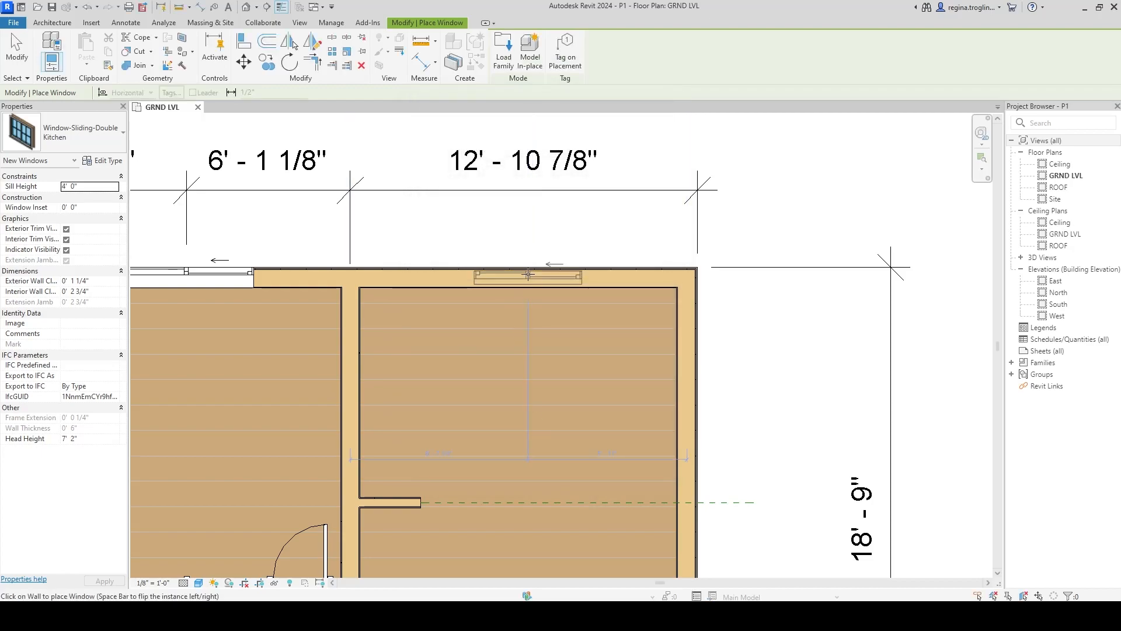
click(528, 273)
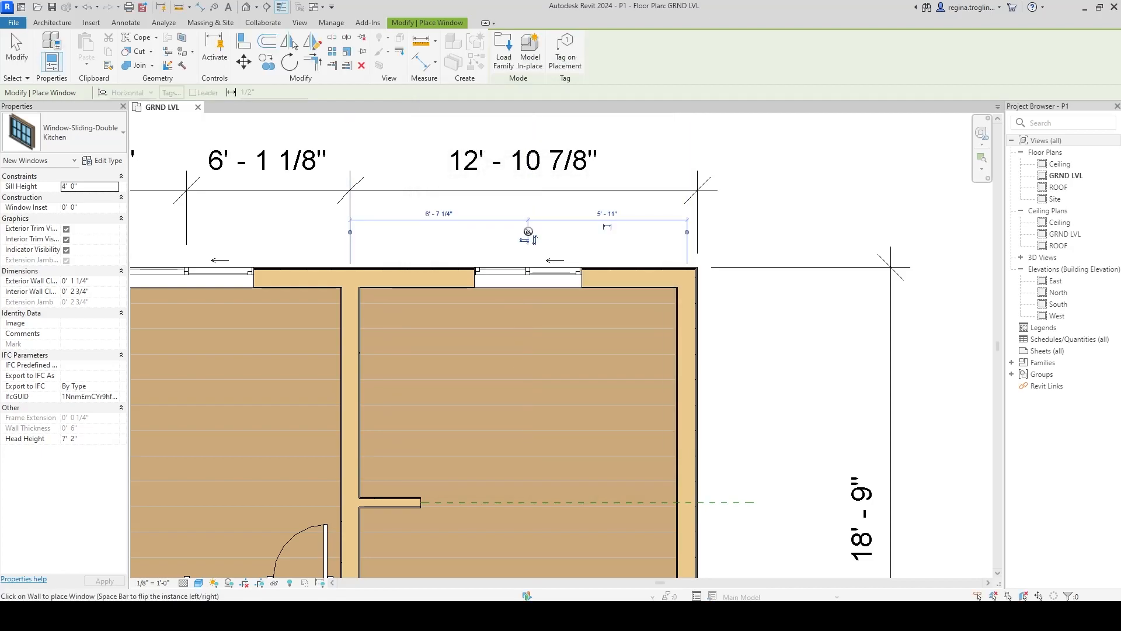
- Add the kitchen window's centre as a witness line to the dimension string along the north wall
key(Escape)
key(Escape)
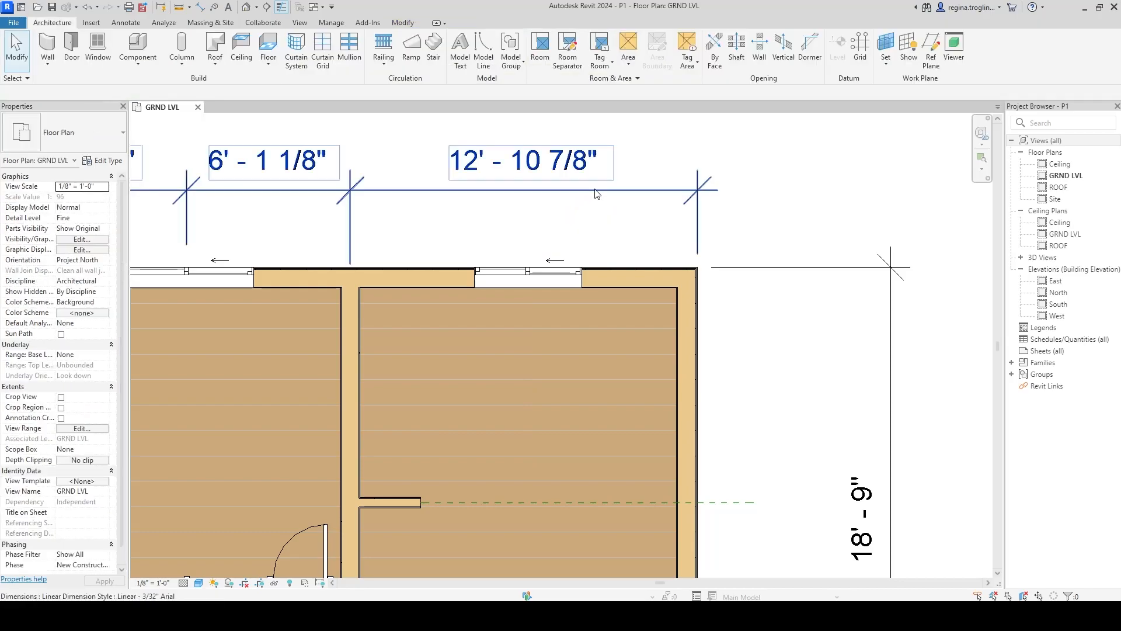
click(596, 194)
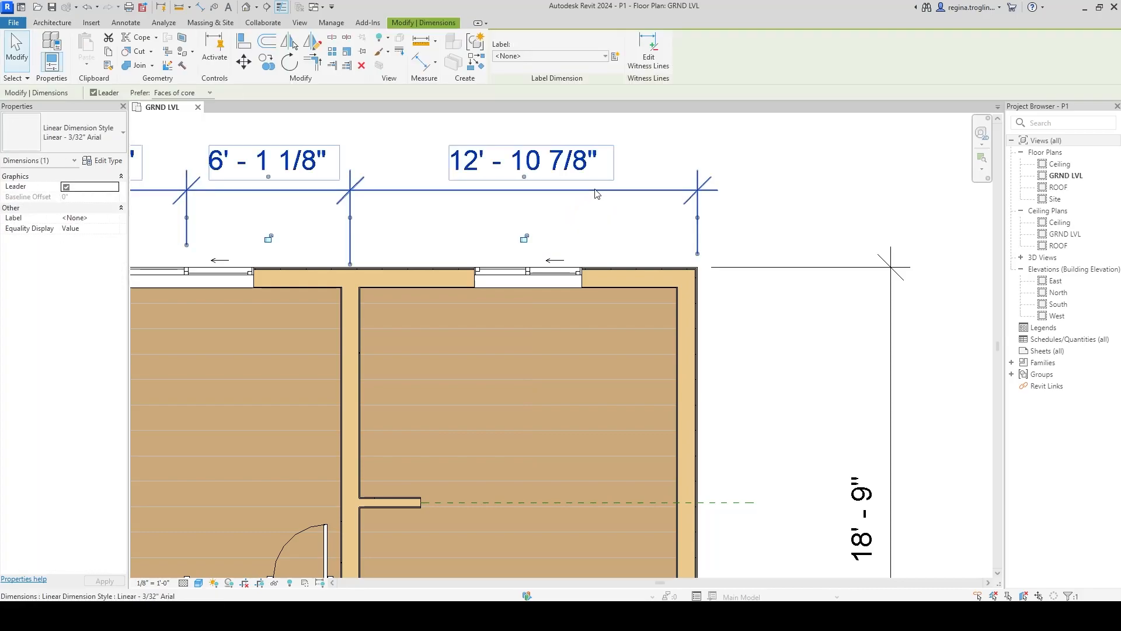
click(748, 143)
click(677, 200)
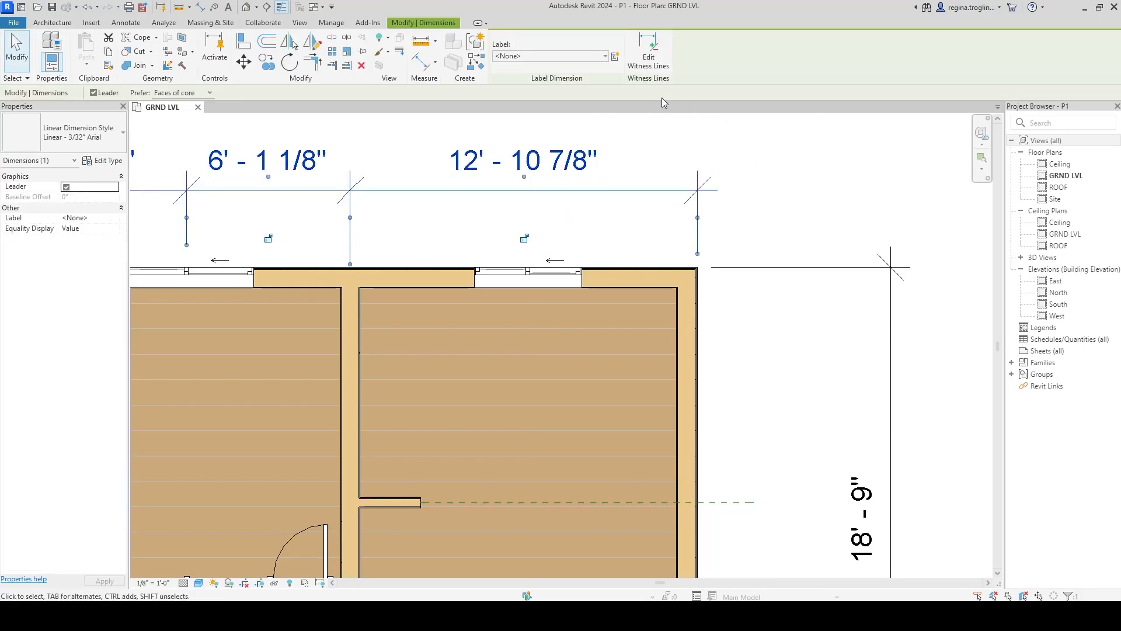
click(664, 65)
click(530, 288)
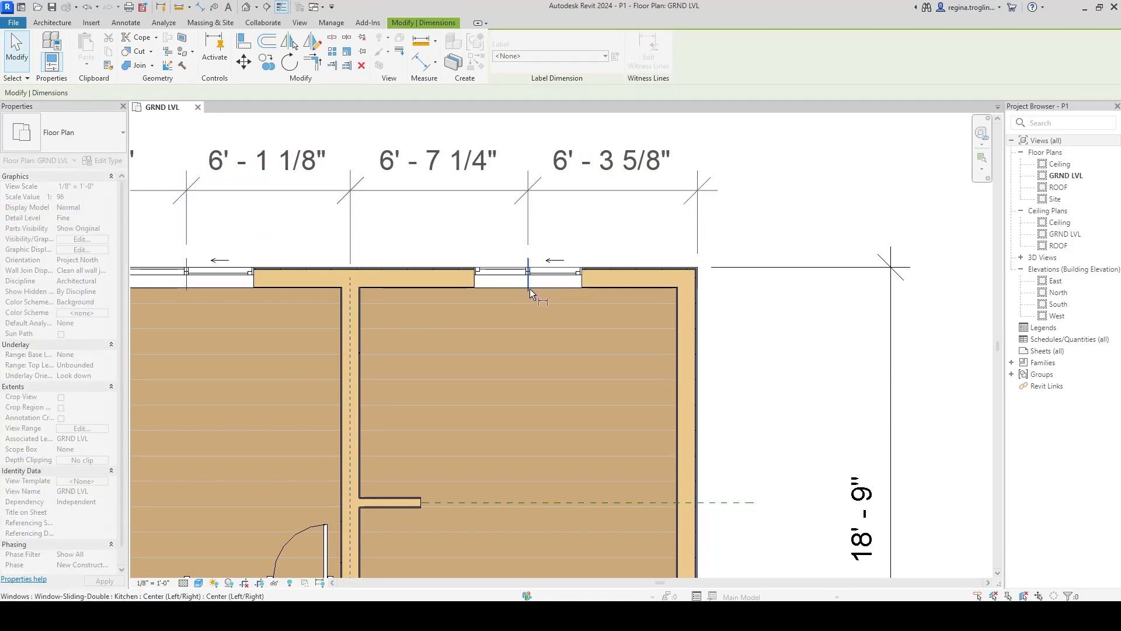
click(901, 125)
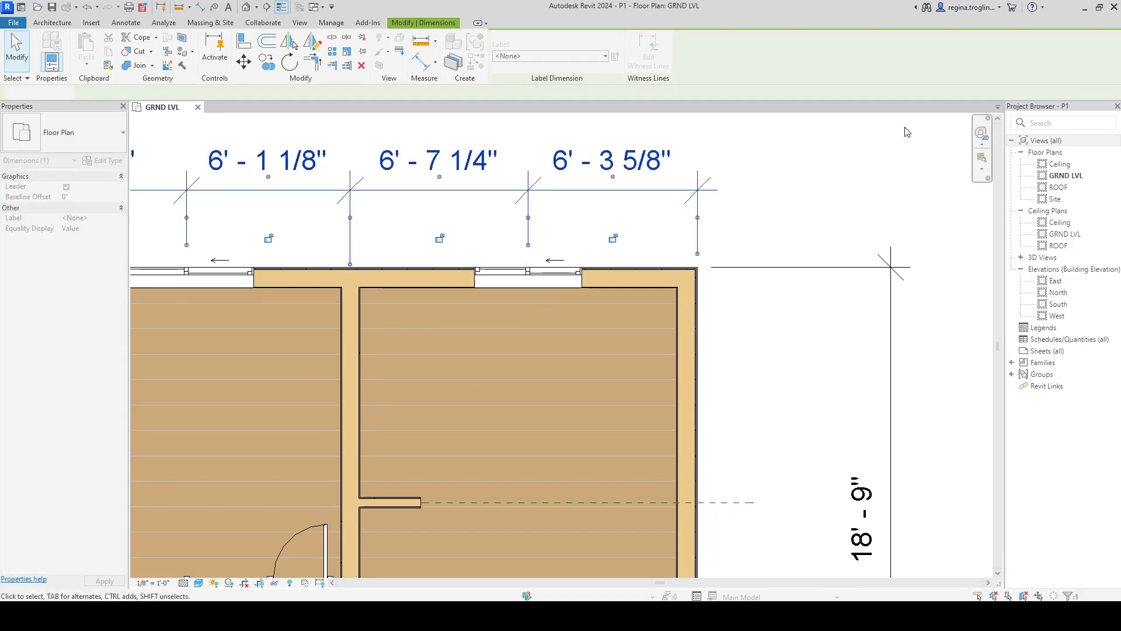
click(810, 175)
middle_drag(806, 175, 881, 220)
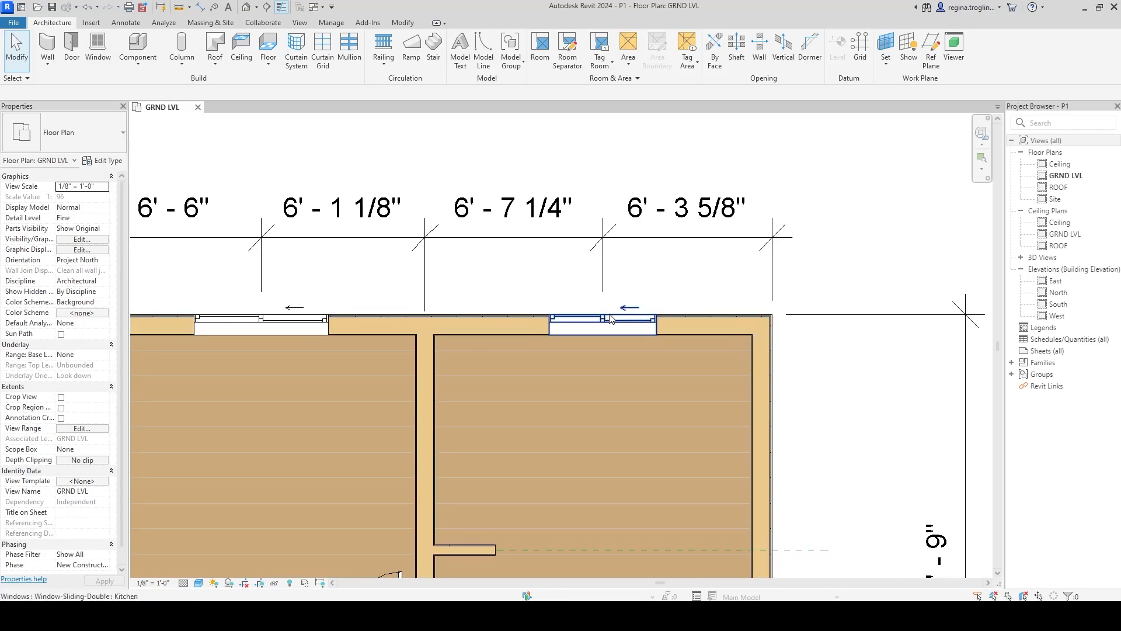
- Place an aligned dimension between the kitchen's side walls through the window's centre and set its segments equal to centre the window
scroll(607, 321, up, 1)
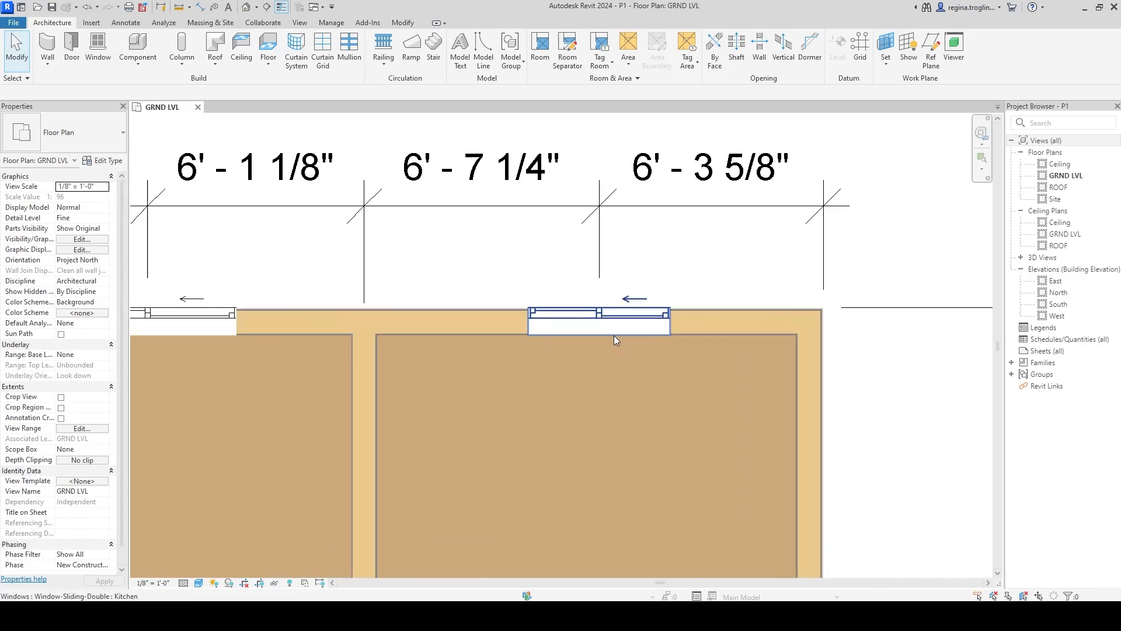
click(199, 8)
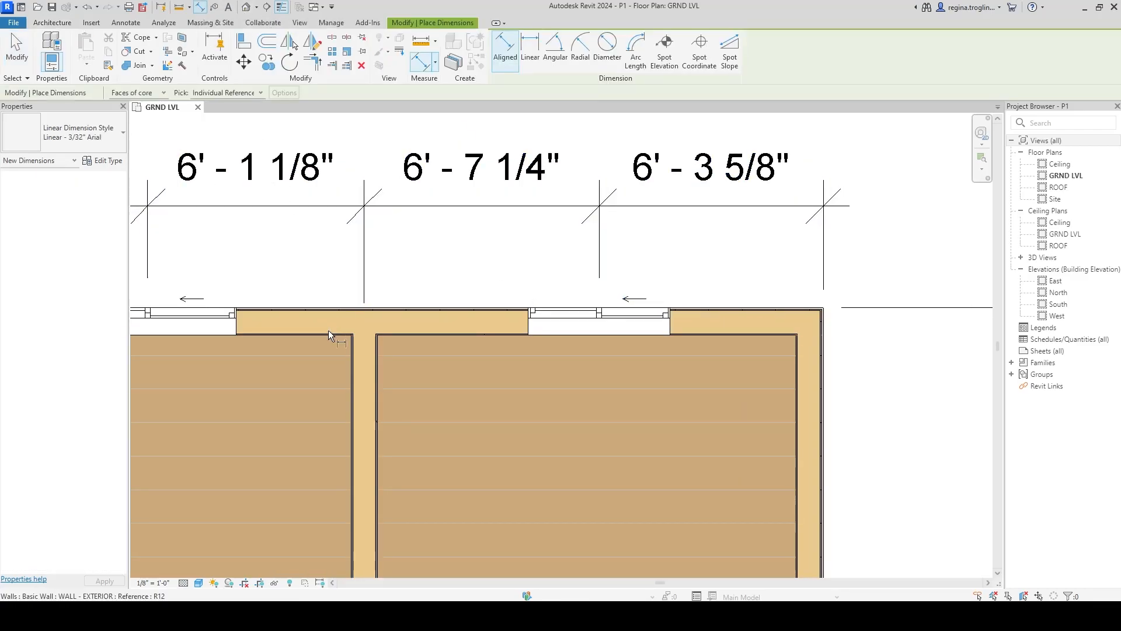
click(380, 394)
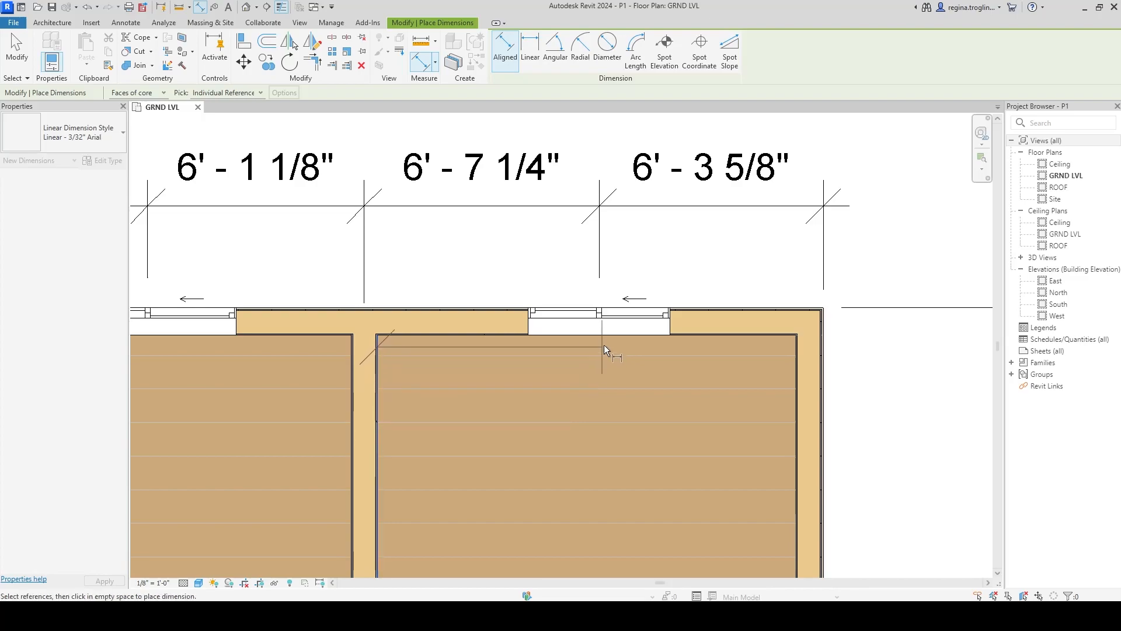
click(602, 321)
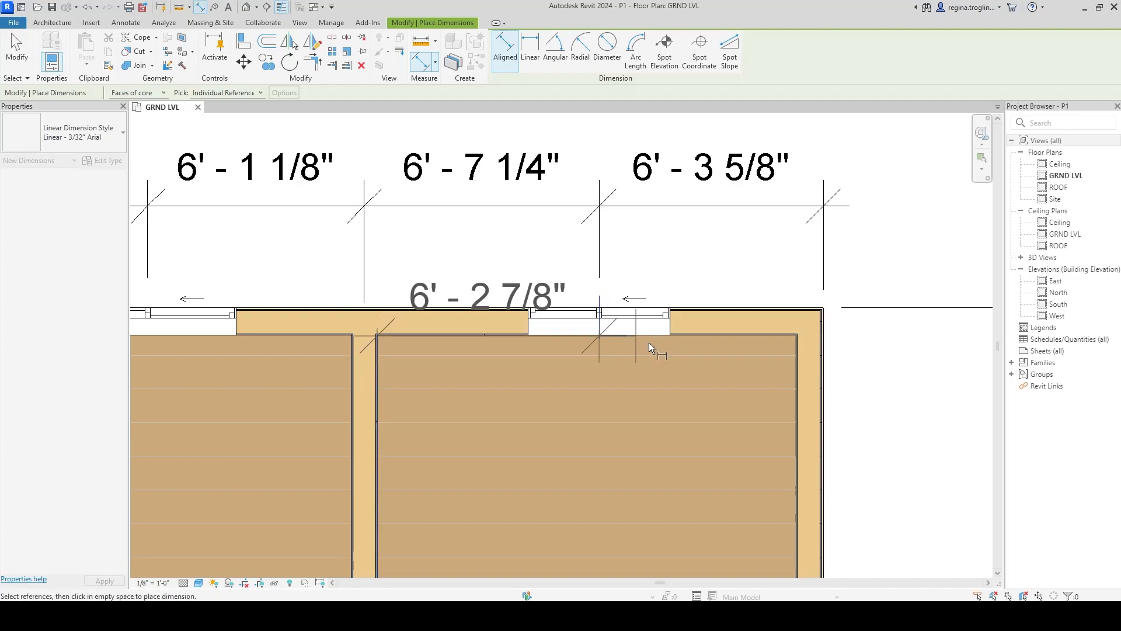
click(794, 418)
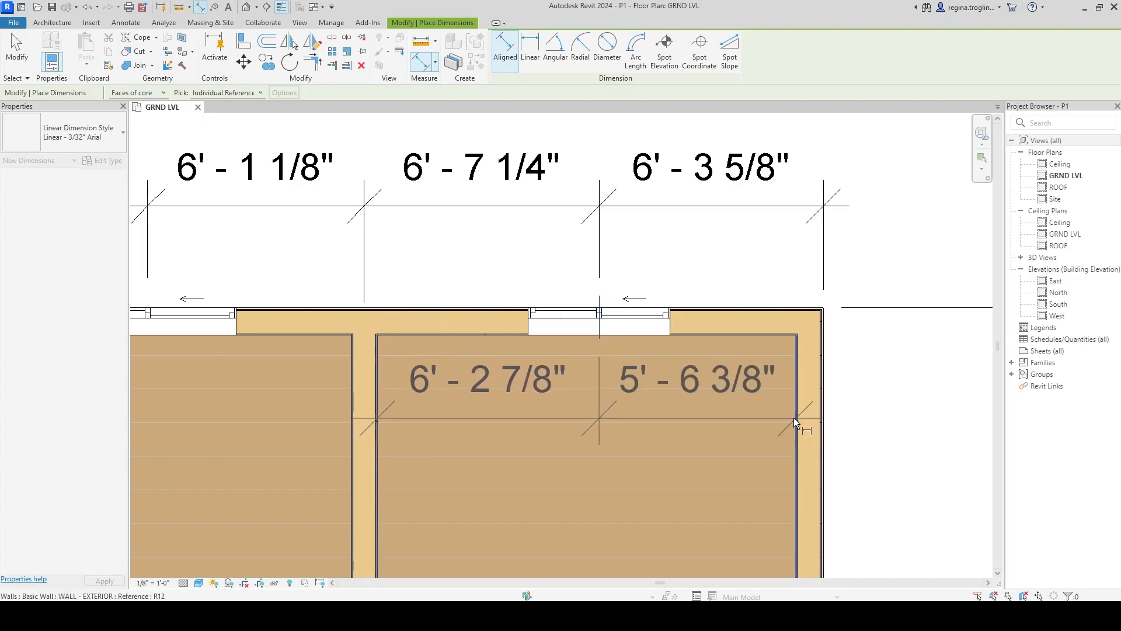
click(577, 447)
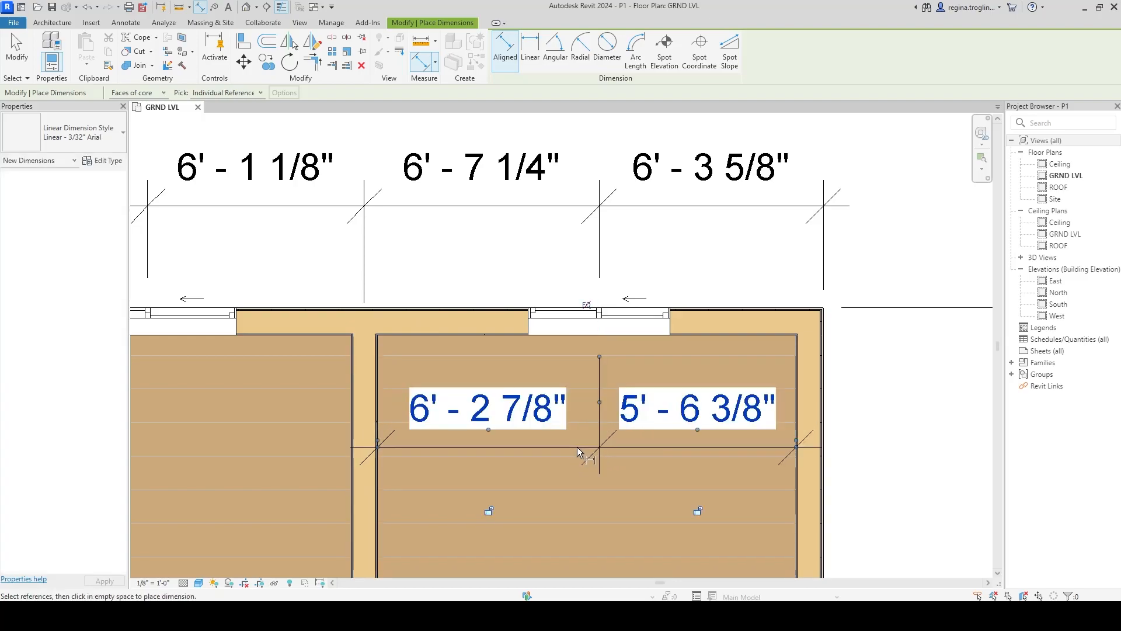
click(587, 305)
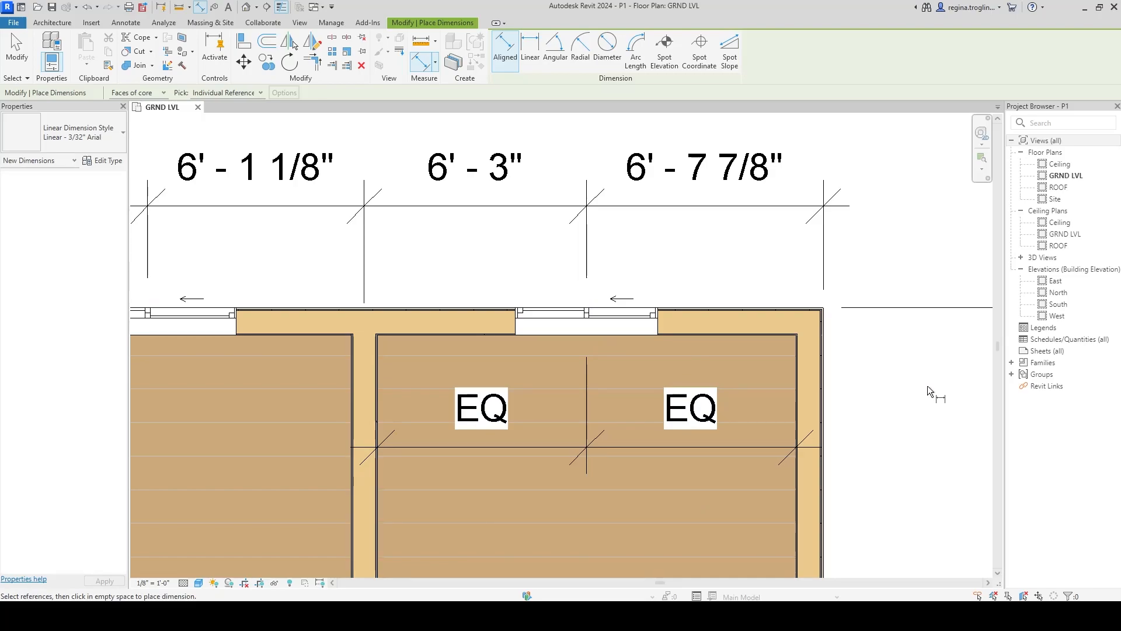
key(Escape)
key(Escape)
- Hide the kitchen's equality dimension element in the ground-level plan view
click(640, 449)
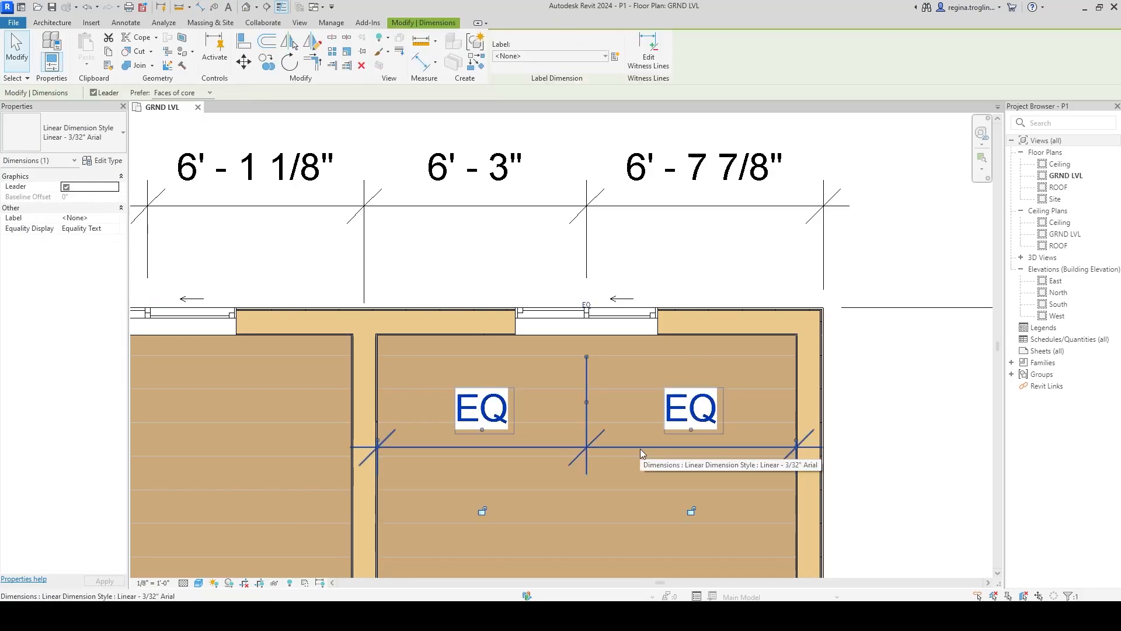
right_click(640, 449)
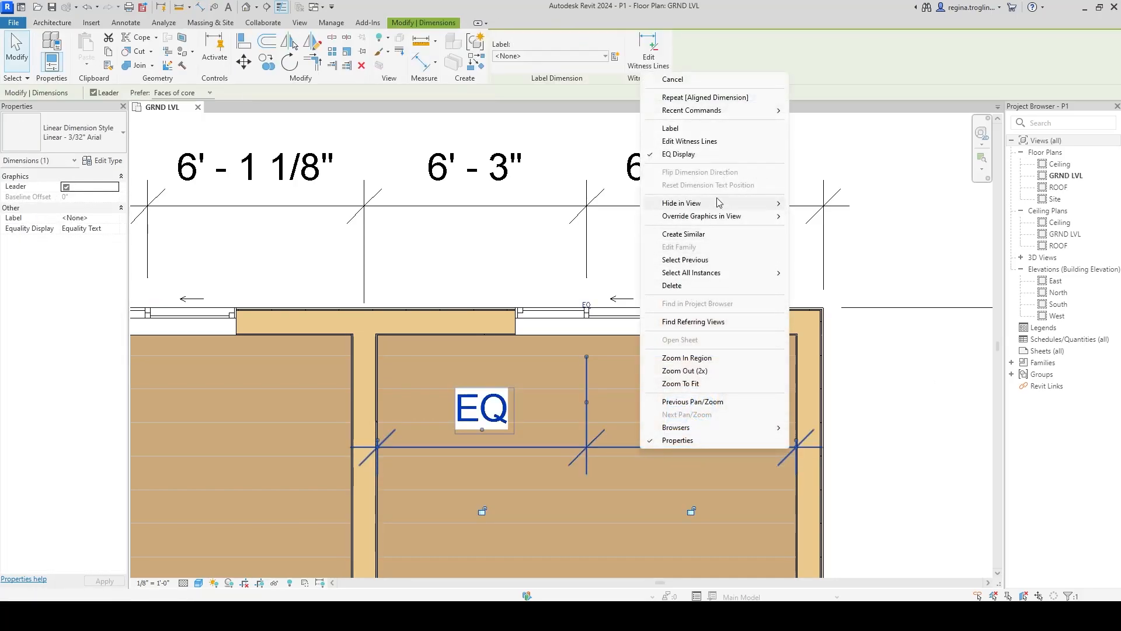
mouse_move(721, 205)
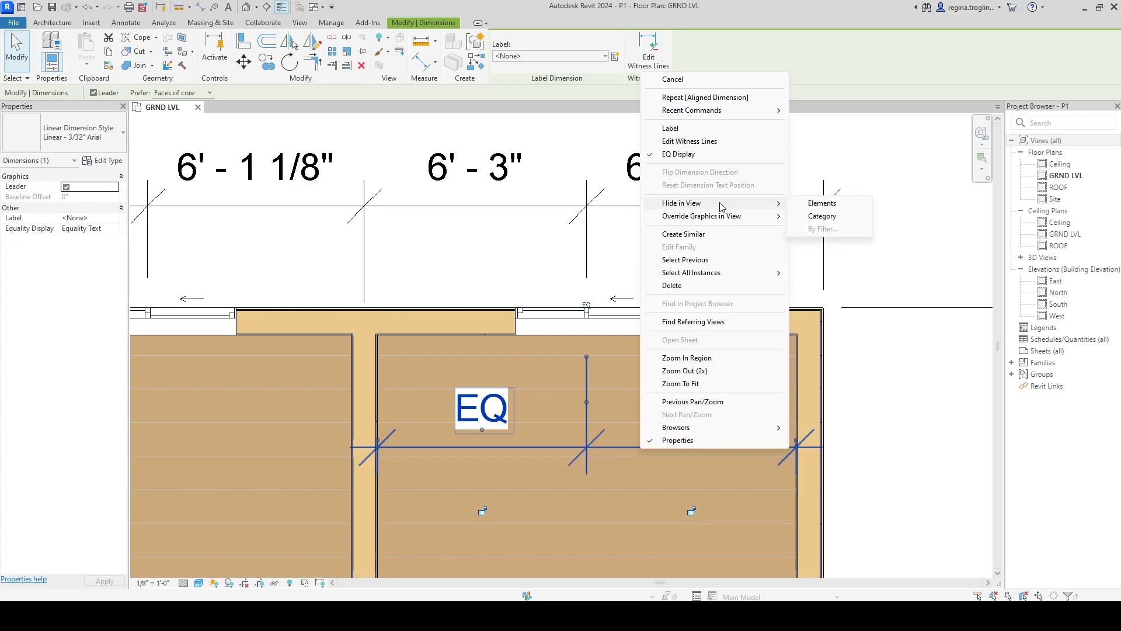
click(866, 208)
- Compare the plan's north-wall window spacing with the dimensions on mANUAL.pdf's floor plan and return to the Revit plan
scroll(783, 375, down, 5)
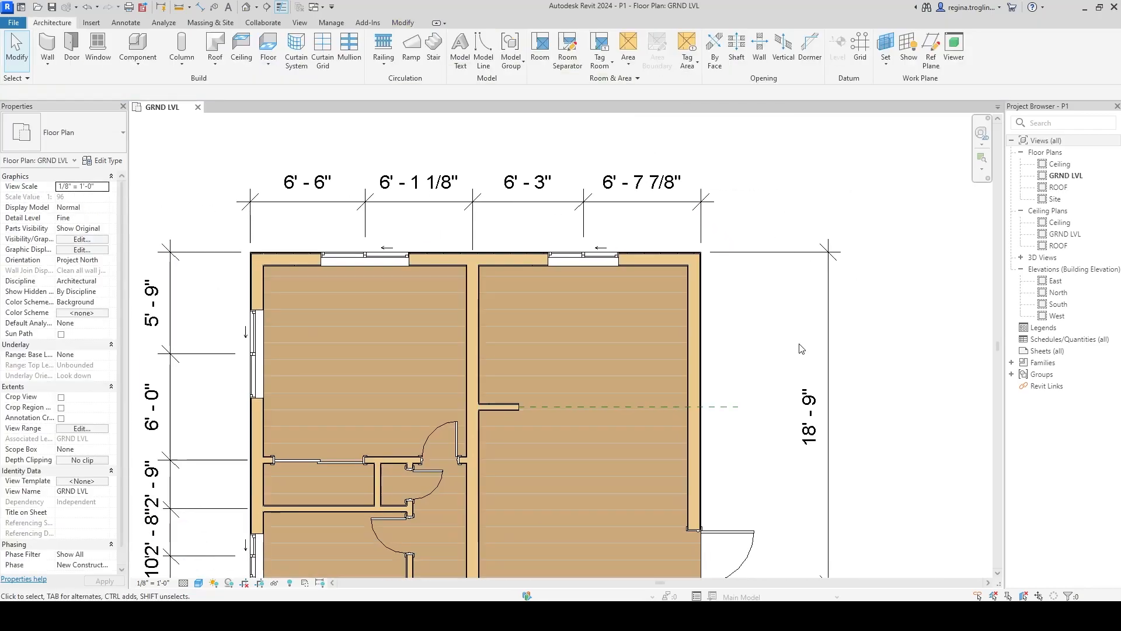
middle_drag(807, 468, 807, 368)
scroll(807, 368, down, 1)
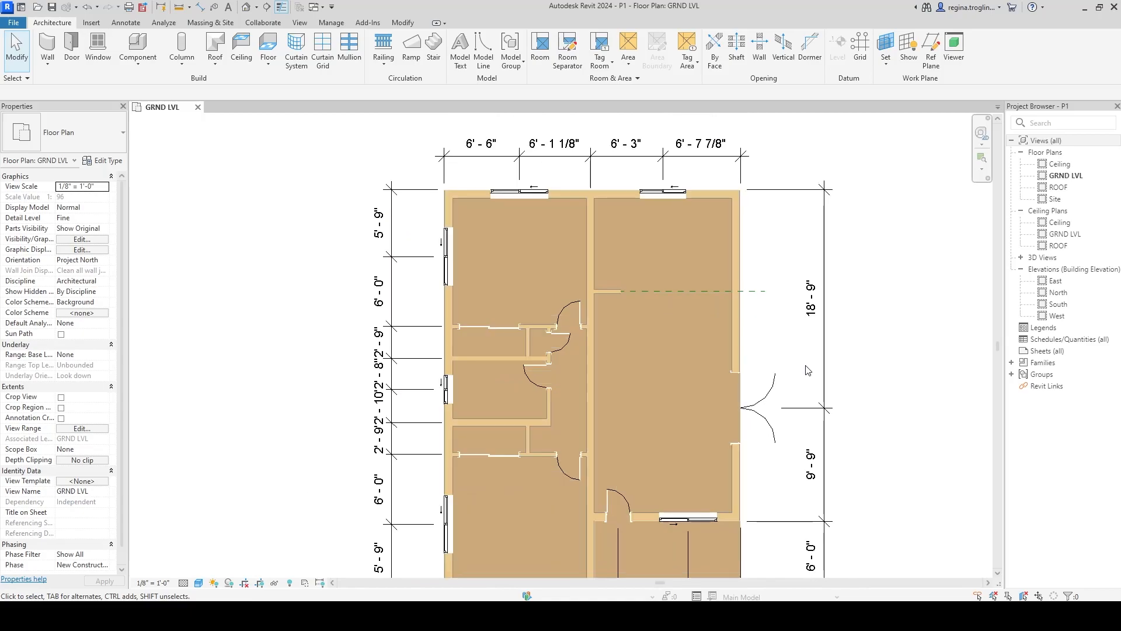
middle_drag(657, 276, 658, 347)
scroll(591, 163, up, 2)
middle_drag(652, 407, 621, 308)
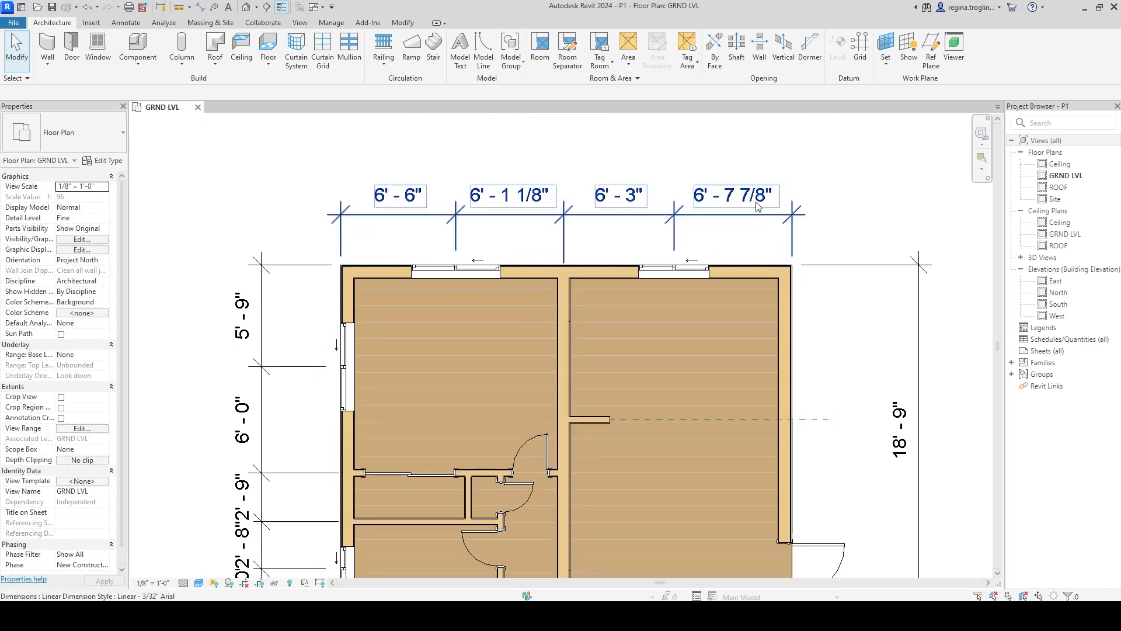
key(alt+Tab)
drag(533, 216, 601, 248)
drag(391, 215, 432, 244)
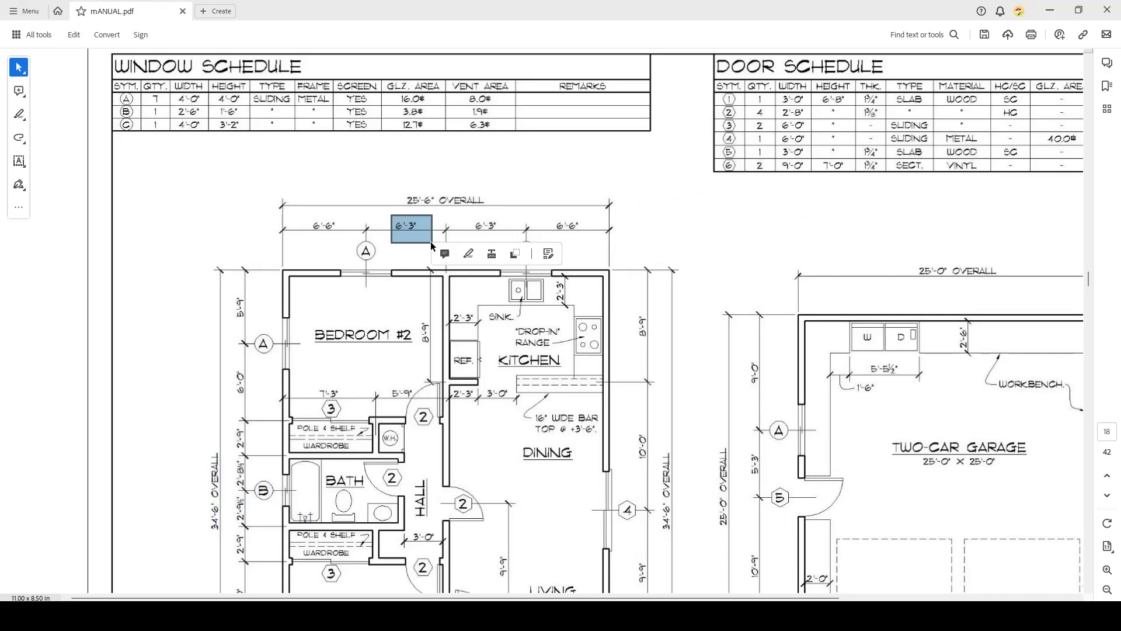
click(82, 279)
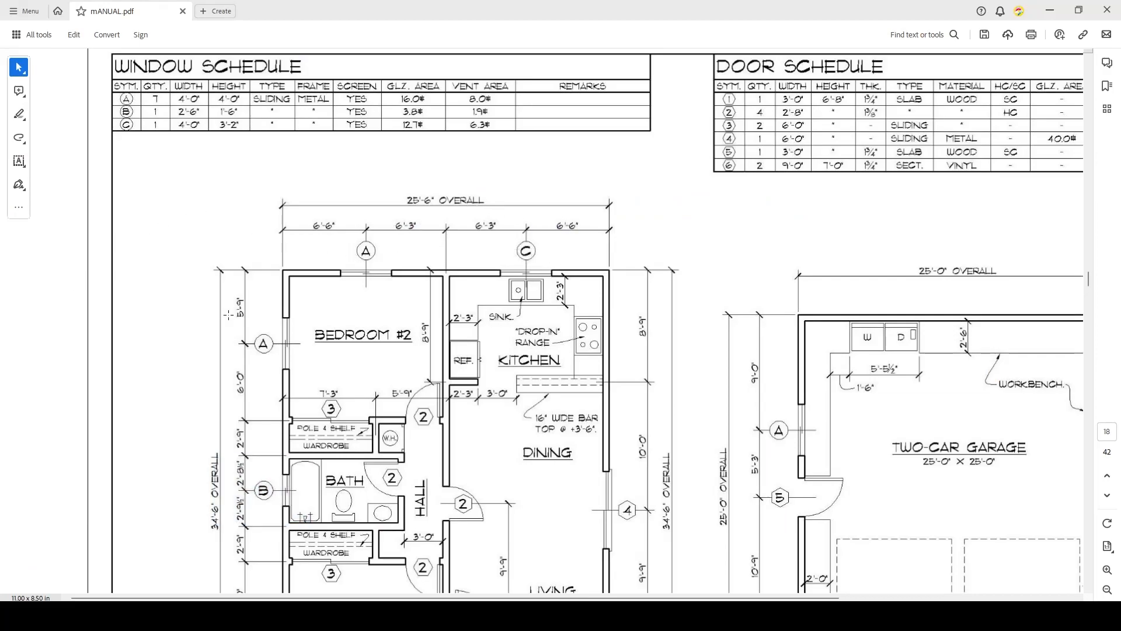
scroll(228, 316, down, 3)
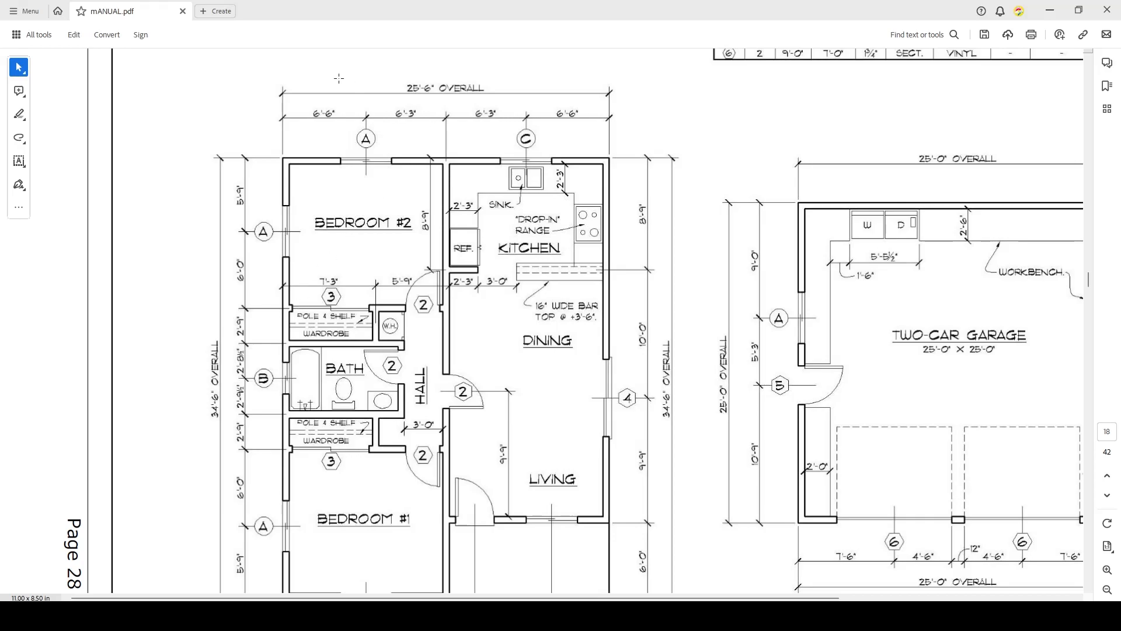
drag(378, 105, 426, 124)
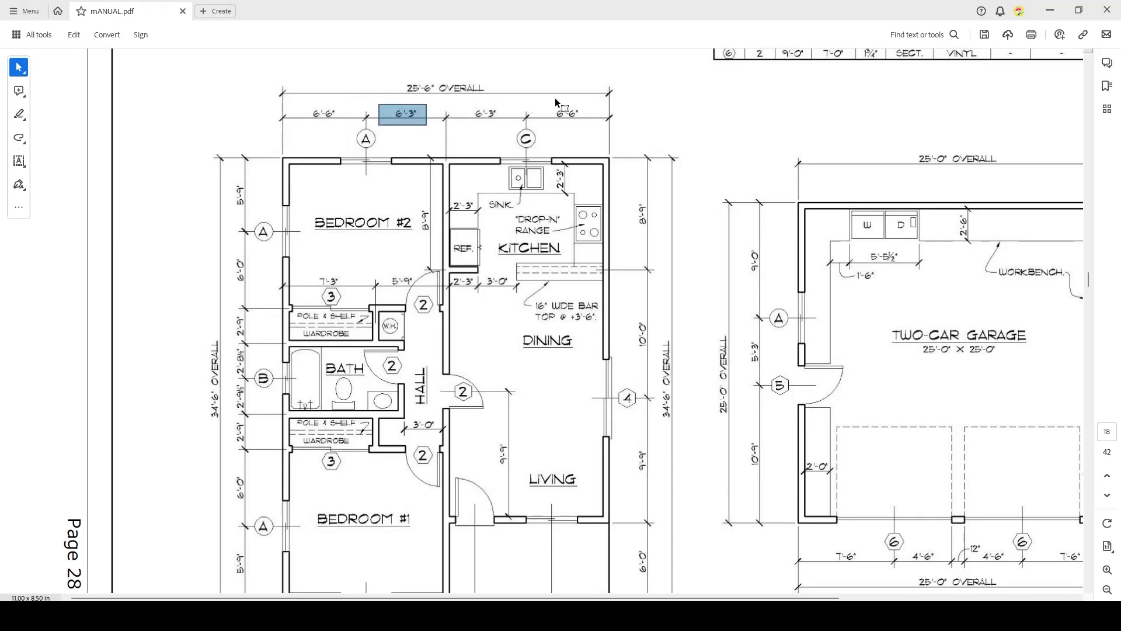
drag(590, 122, 590, 123)
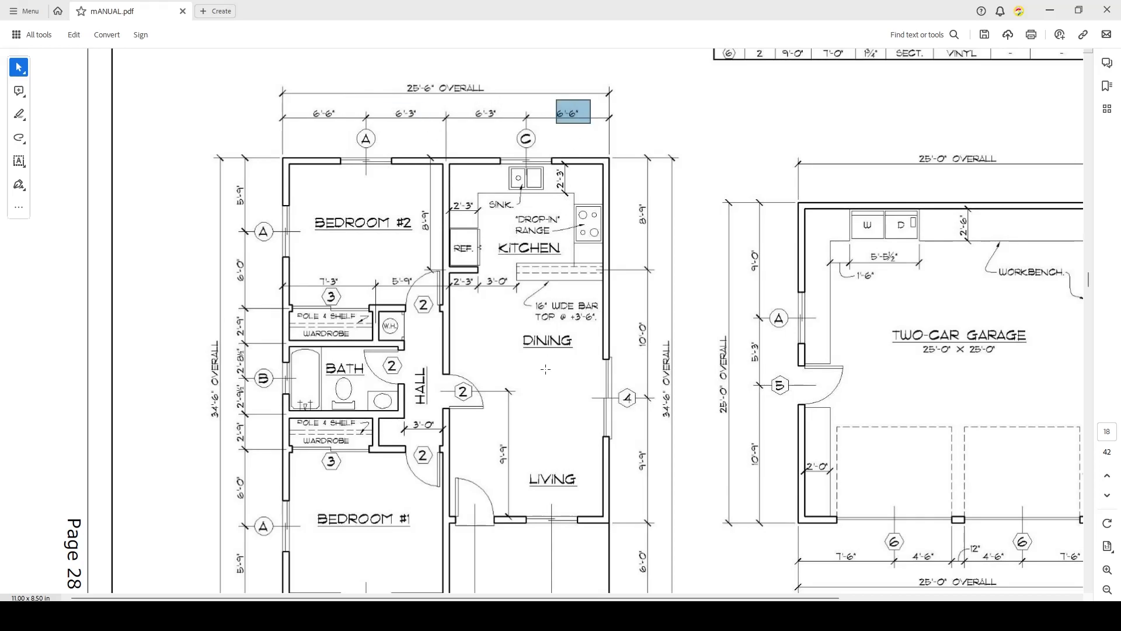
scroll(546, 368, up, 1)
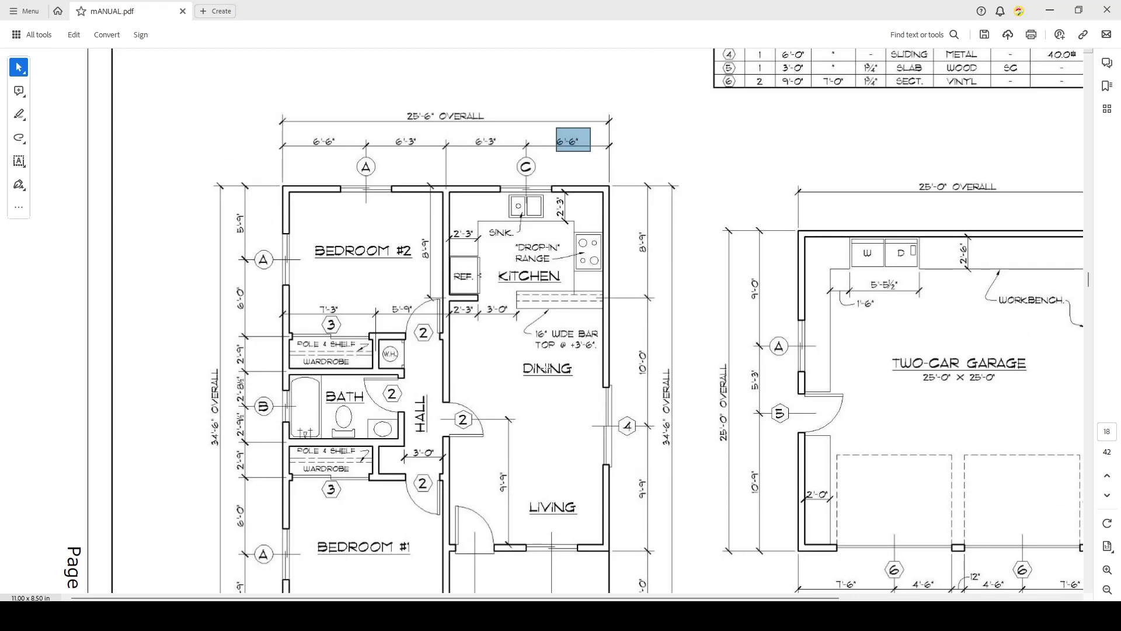
scroll(545, 367, down, 5)
key(alt+Tab)
scroll(672, 388, down, 3)
middle_drag(915, 480, 815, 393)
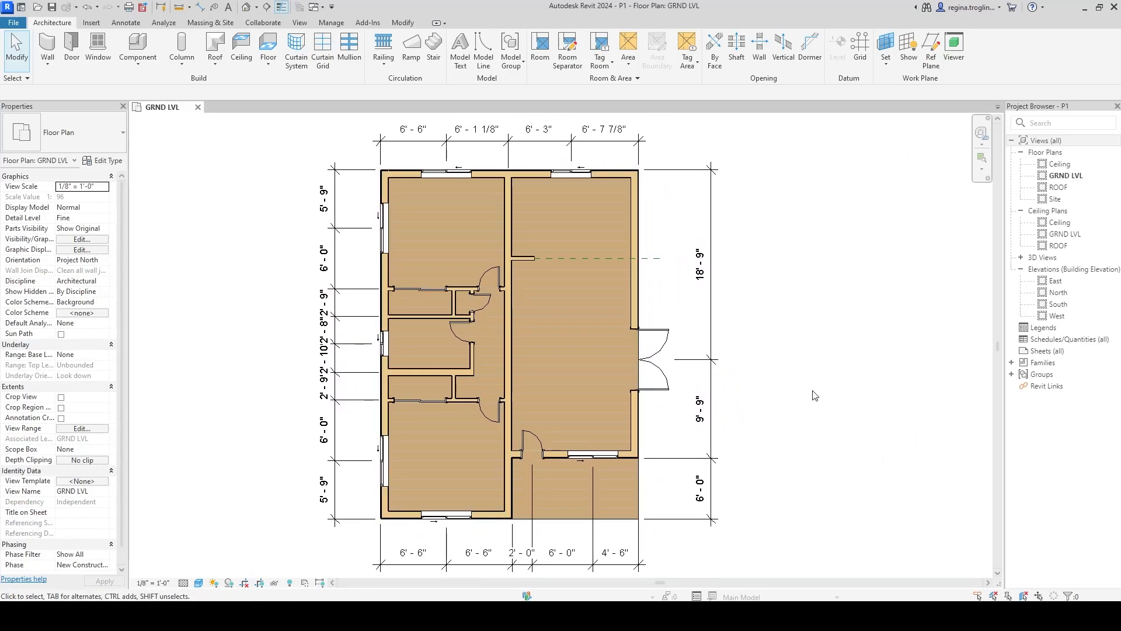